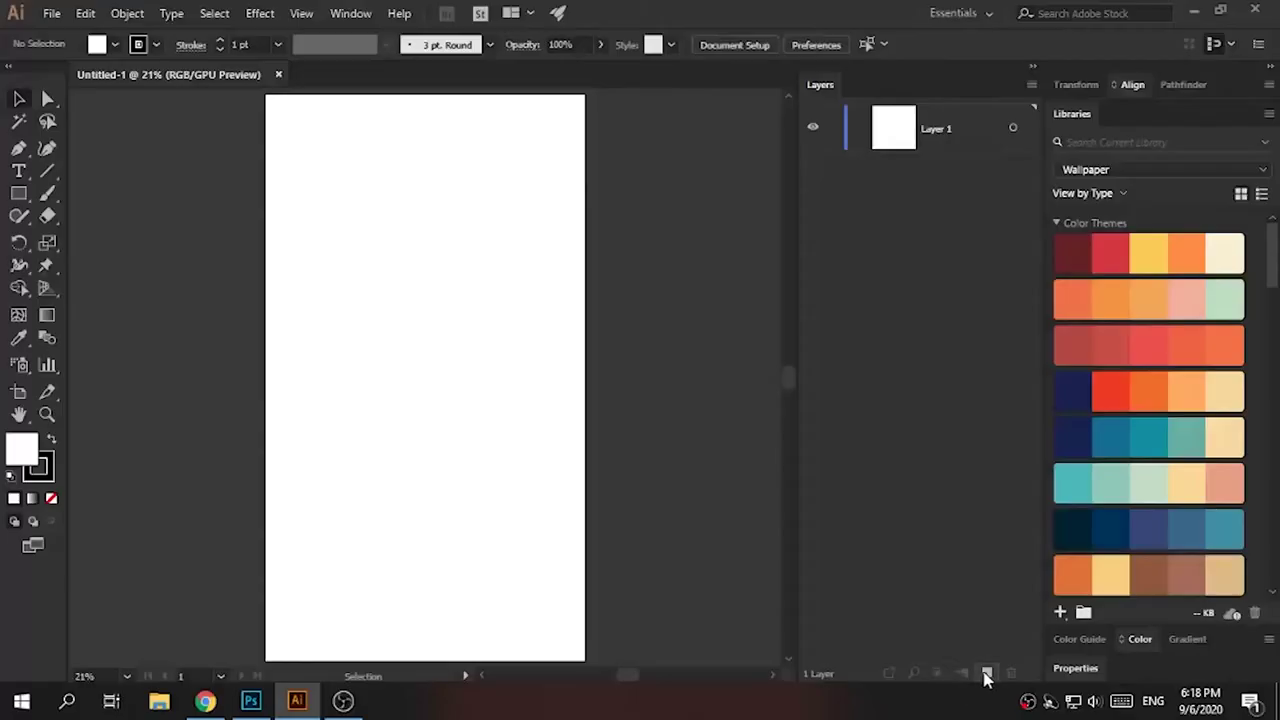
- Draw an artboard-size rectangle with no stroke and fill it mint from Color Themes
click(51, 498)
drag(265, 93, 585, 660)
key(v)
click(1185, 388)
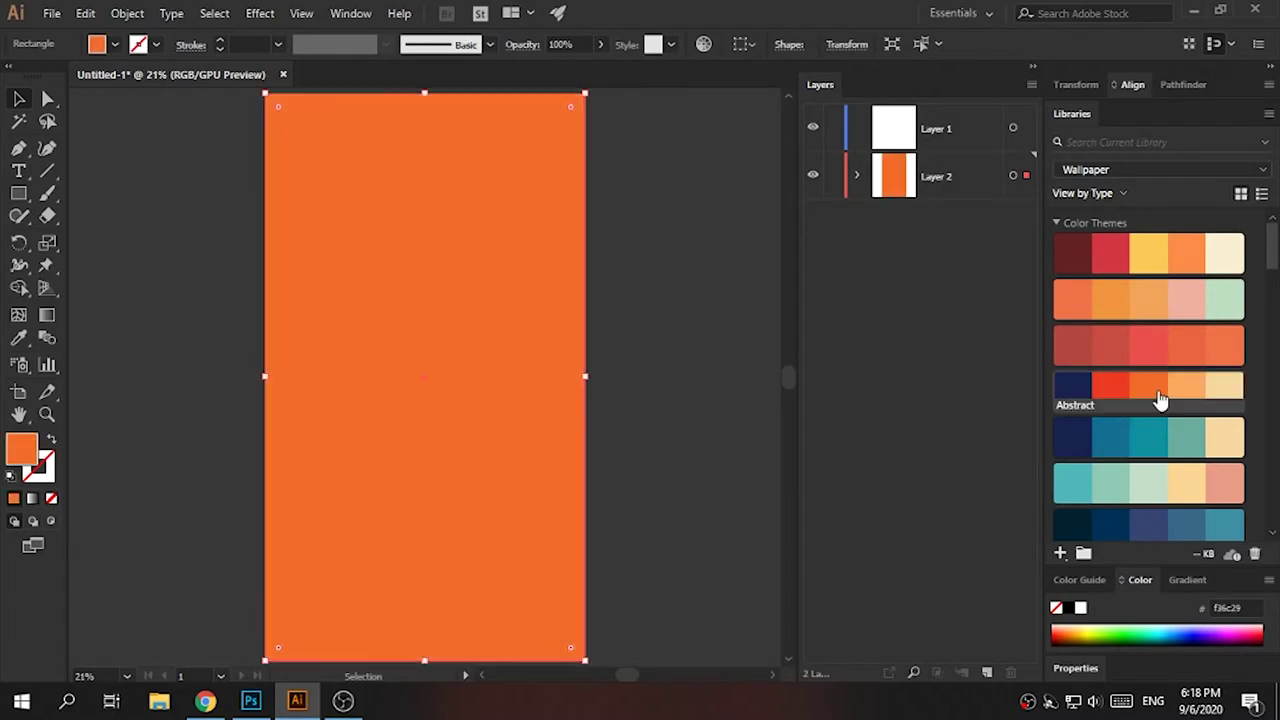
click(1150, 350)
click(1148, 255)
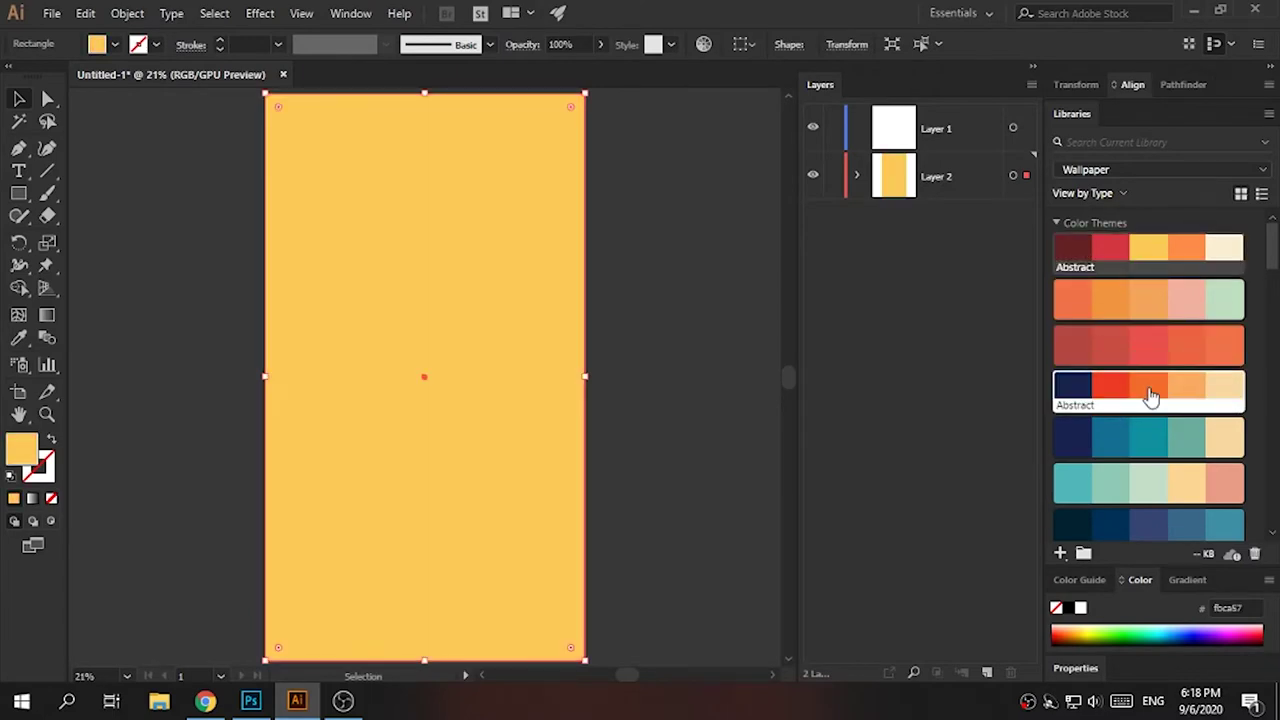
click(1186, 388)
click(1072, 482)
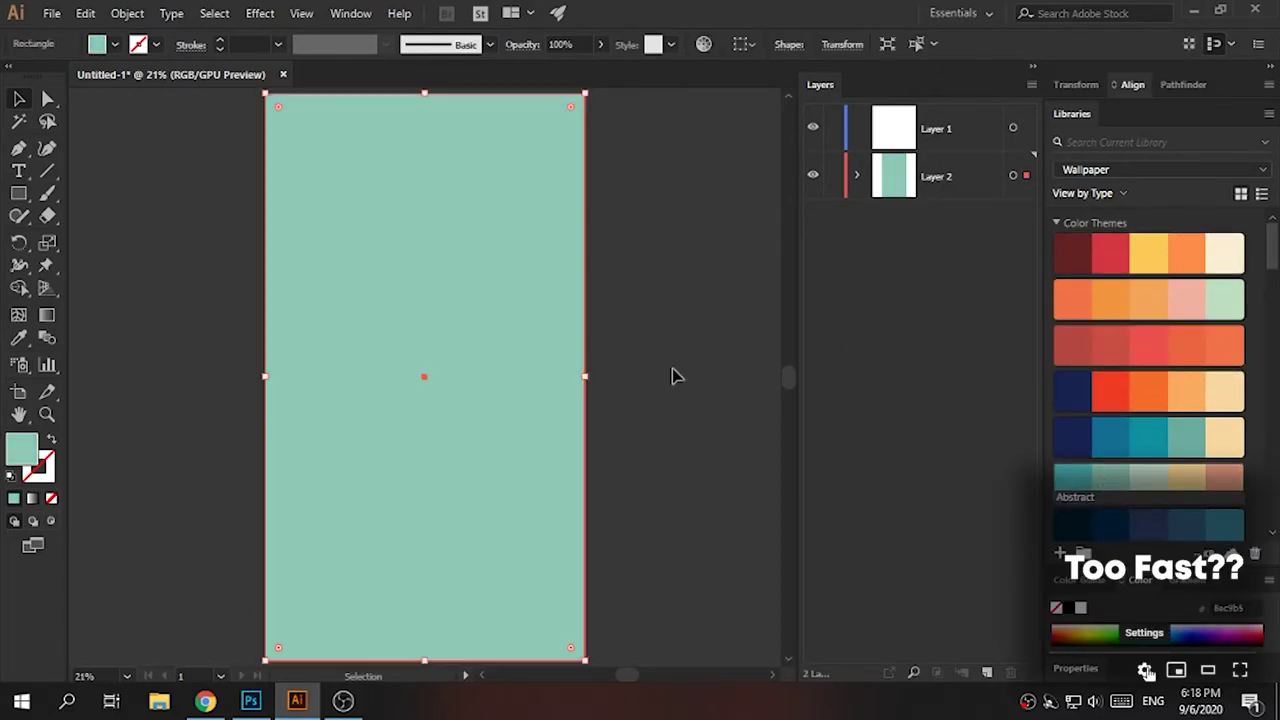
click(672, 375)
- Draw a large circle, centre it on the artboard and fill it pale mint
key(l)
drag(302, 286, 546, 528)
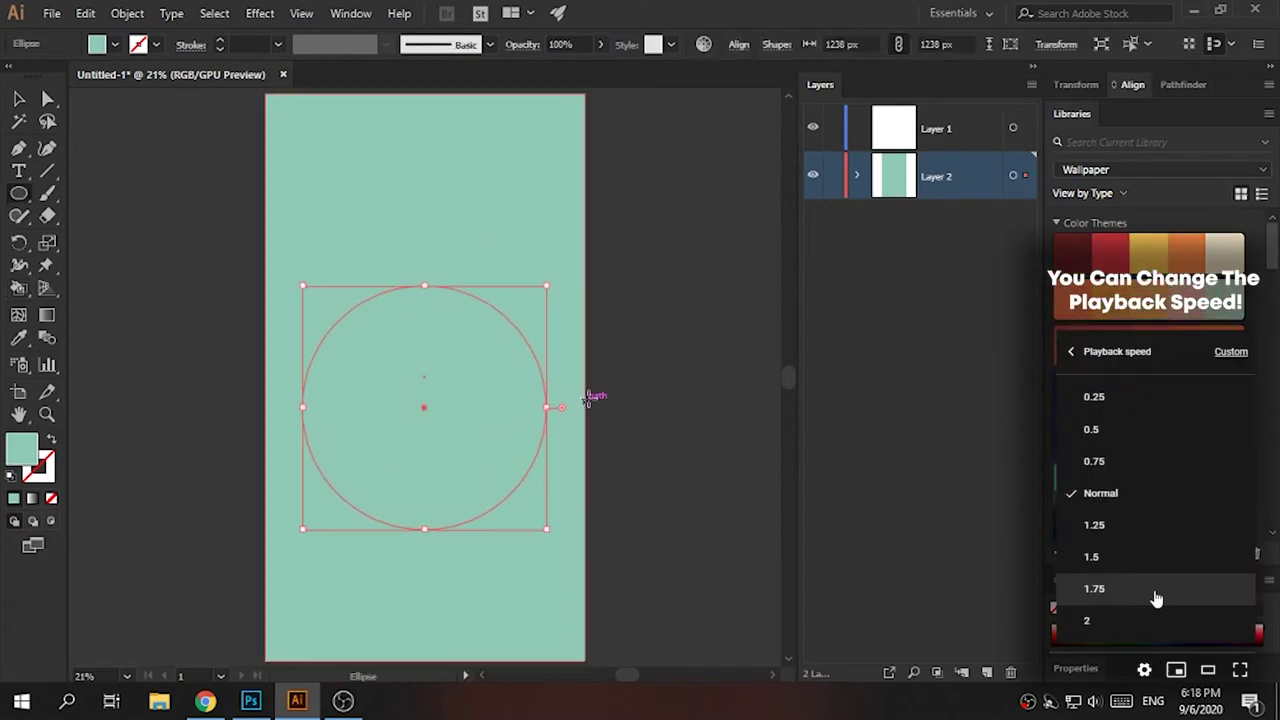
key(v)
click(1132, 84)
click(1228, 131)
click(1220, 452)
click(703, 413)
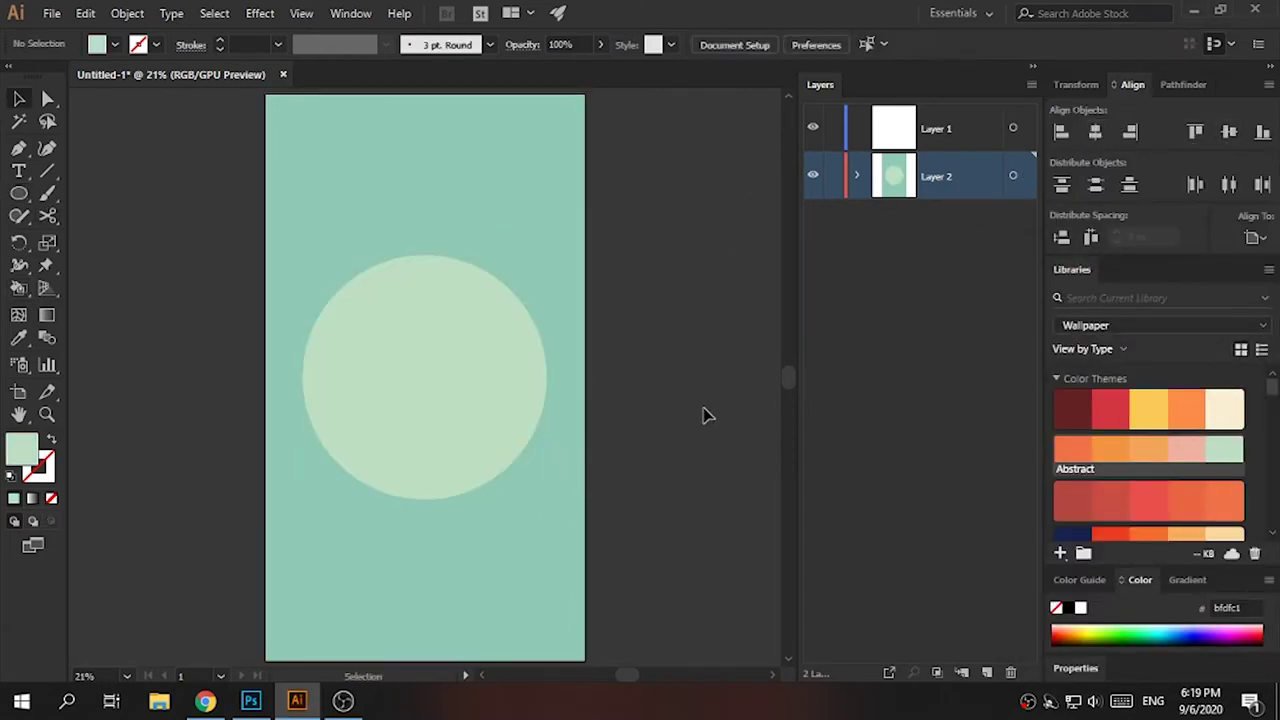
click(159, 700)
- Place and enlarge the camera photo, then move the background shapes into Layer 3
drag(420, 206, 450, 378)
drag(627, 226, 700, 180)
click(957, 200)
mouse_move(897, 197)
mouse_down()
mouse_move(900, 110)
mouse_move(900, 225)
mouse_up()
click(858, 224)
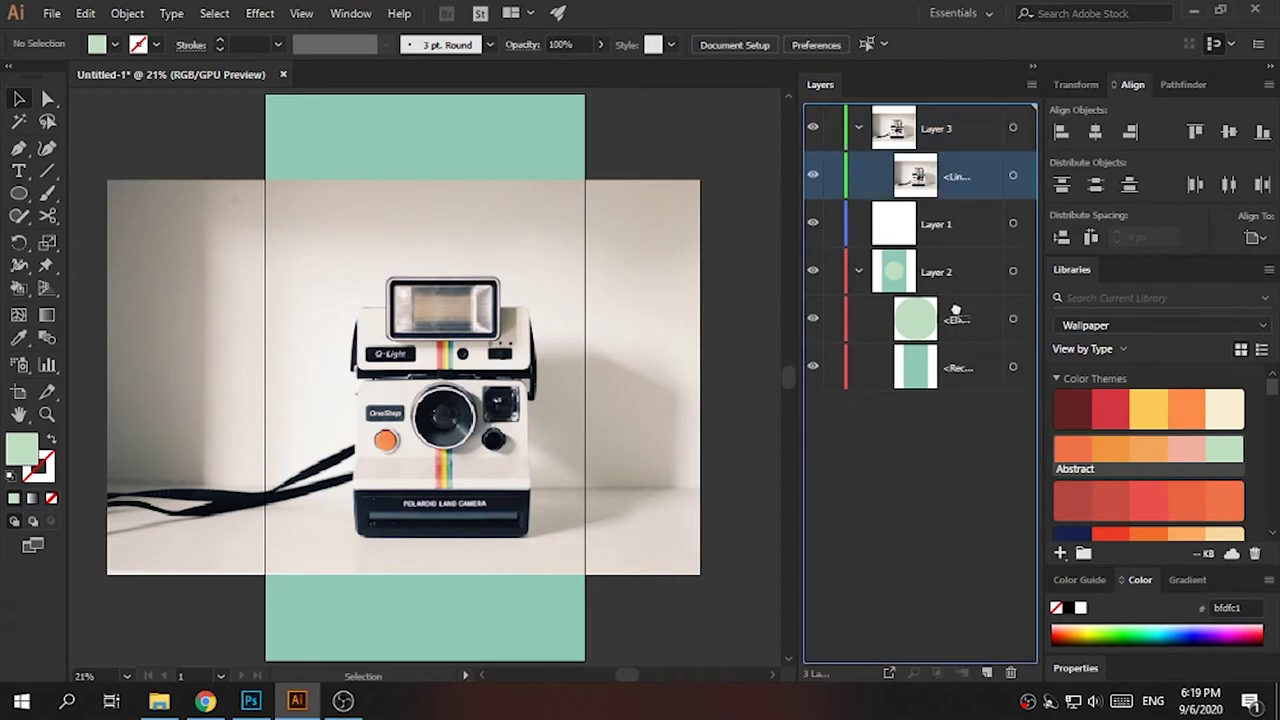
click(960, 290)
shift+click(965, 330)
drag(971, 320, 940, 130)
- Move the photo layer to the top and lower its opacity to 50%
click(954, 310)
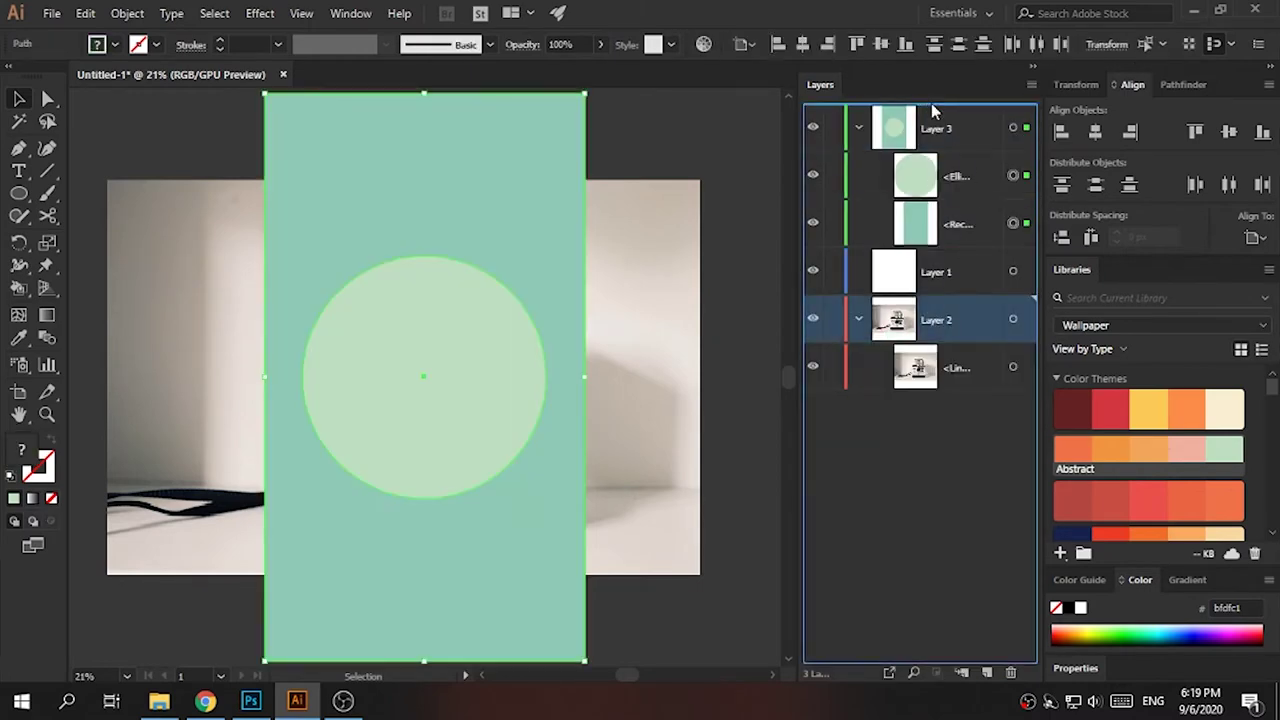
drag(954, 310, 940, 120)
drag(959, 227, 959, 290)
click(583, 314)
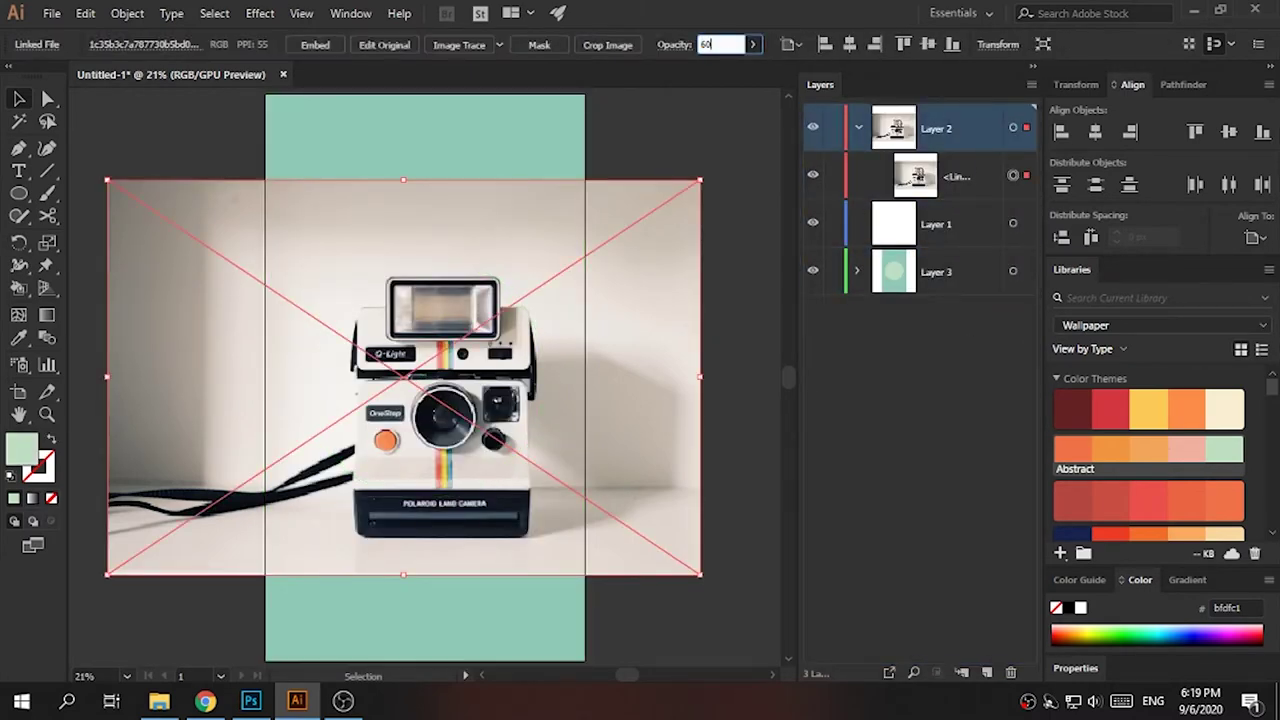
key(Return)
- Try yellow, cream and peach fills on the circle, then restore pale green
click(812, 128)
click(1013, 271)
click(1148, 405)
click(1238, 405)
key(ctrl+0)
scroll(1128, 371, down, 3)
click(1134, 84)
click(1198, 393)
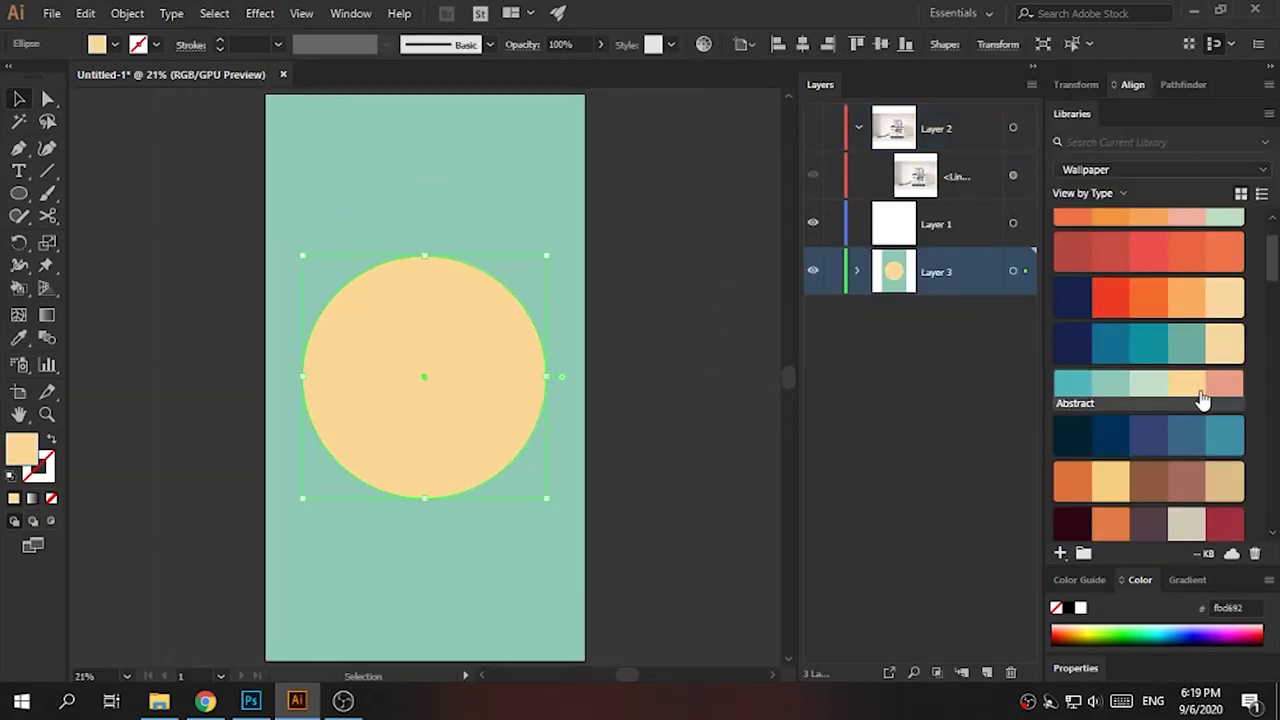
click(1148, 386)
key(ctrl+shift+a)
- Lock the background layer, scale the photo down, and lock the photo layer
click(857, 271)
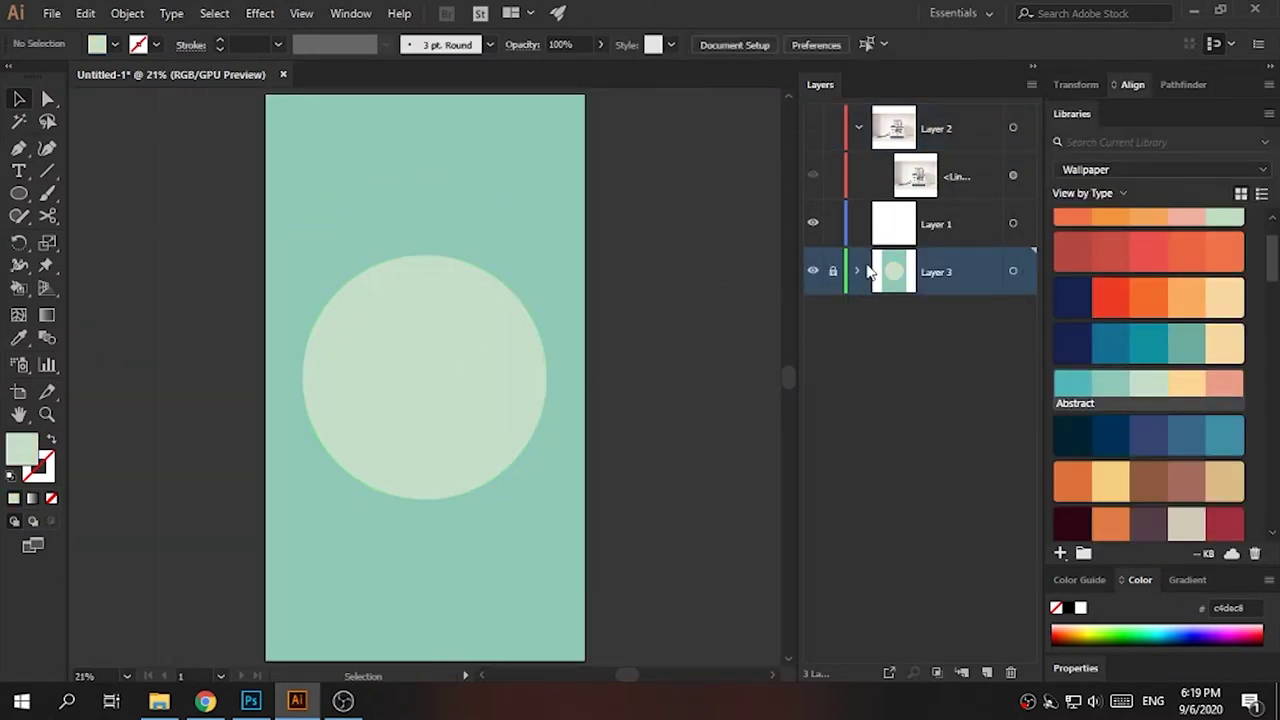
click(812, 128)
click(720, 44)
drag(688, 177, 571, 329)
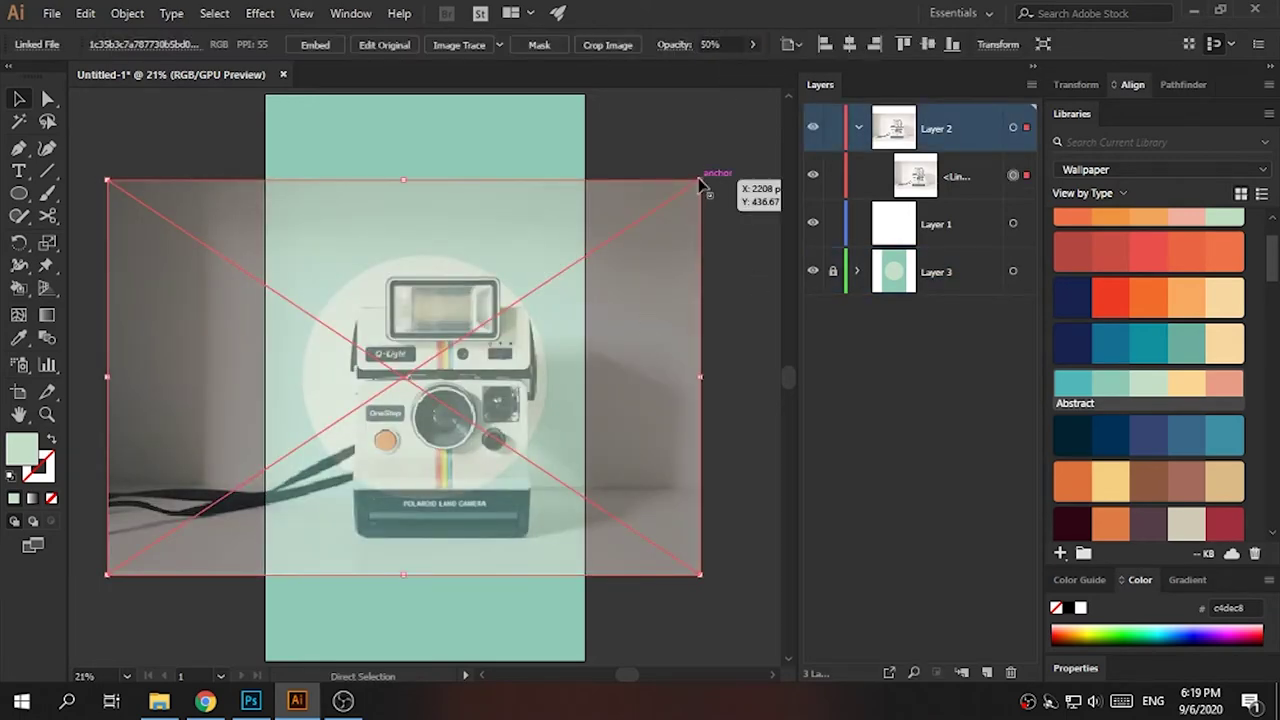
click(728, 347)
key(ctrl+equal)
key(ctrl+equal)
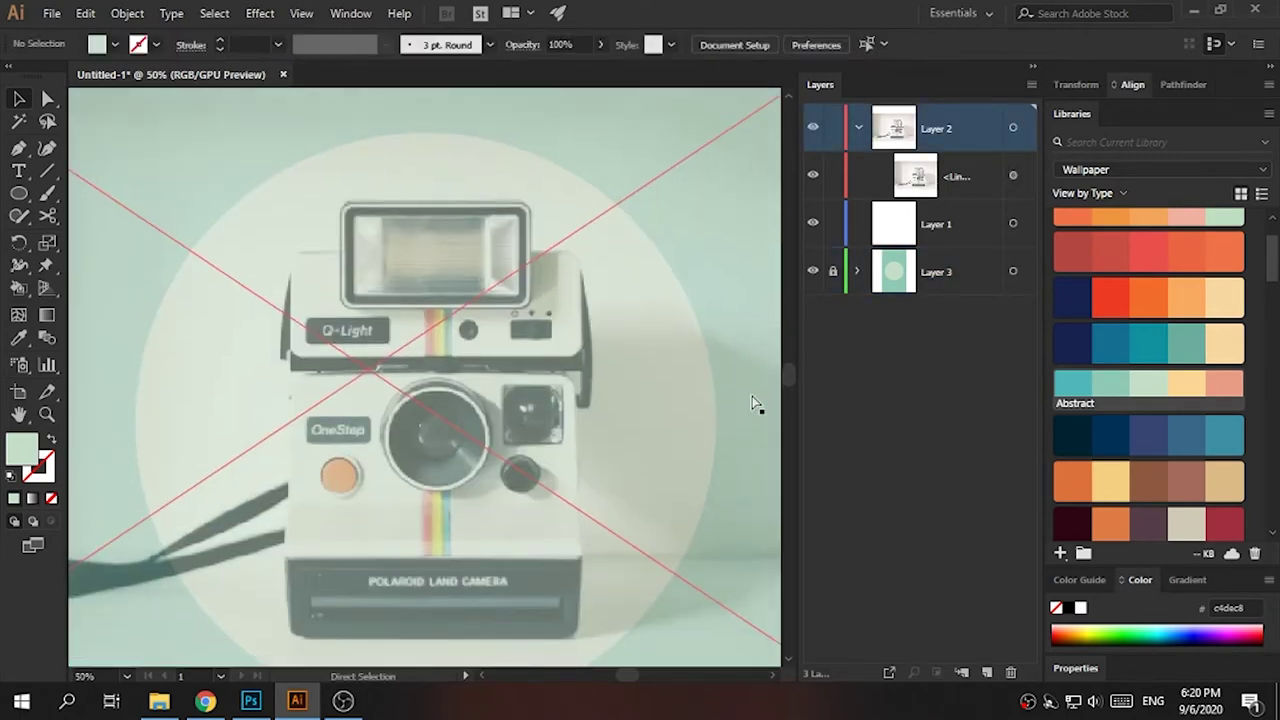
click(832, 128)
key(ctrl+equal)
key(ctrl+equal)
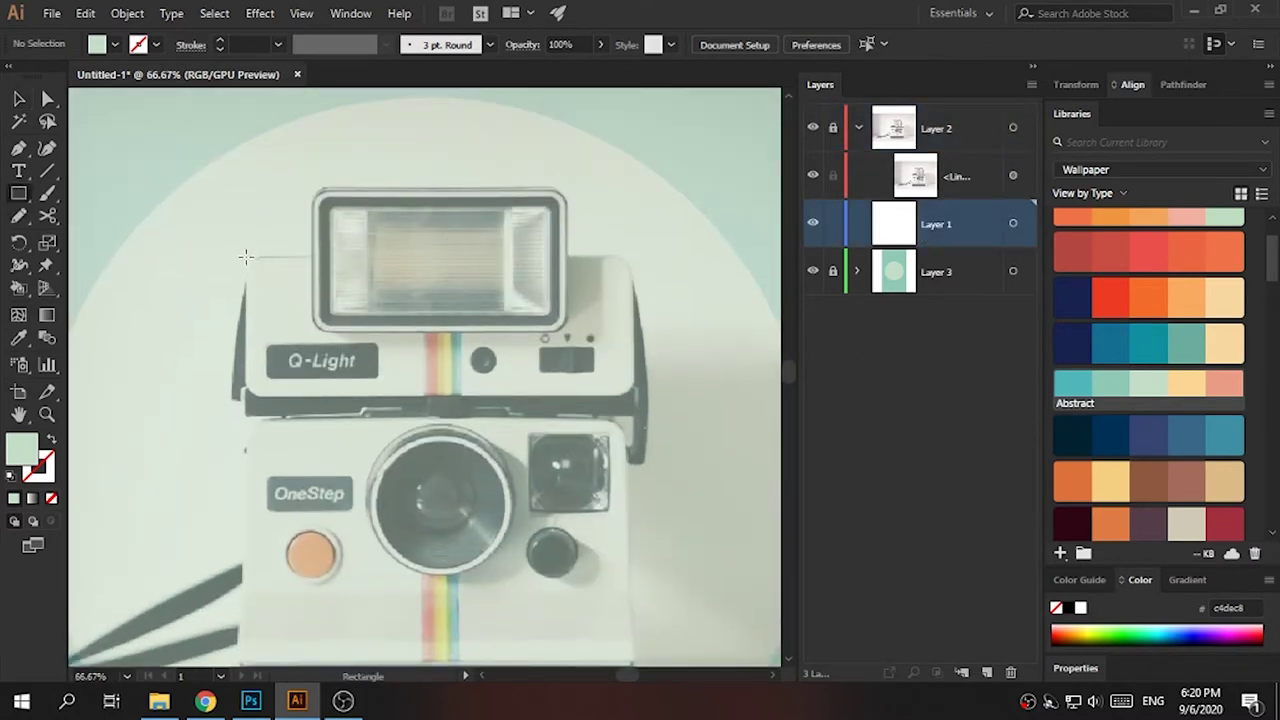
- Draw a cream rounded rectangle over the camera's top section
drag(636, 396, 636, 395)
key(v)
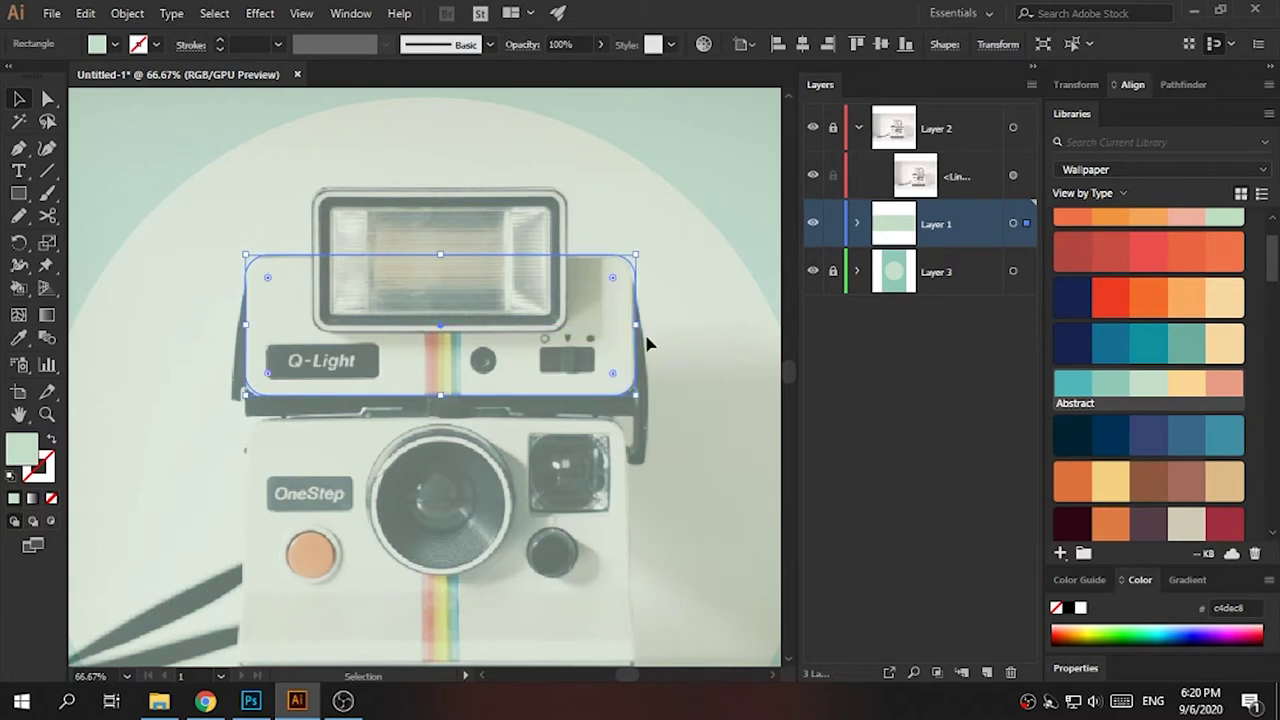
key(a)
drag(625, 212, 627, 214)
key(v)
drag(617, 277, 617, 277)
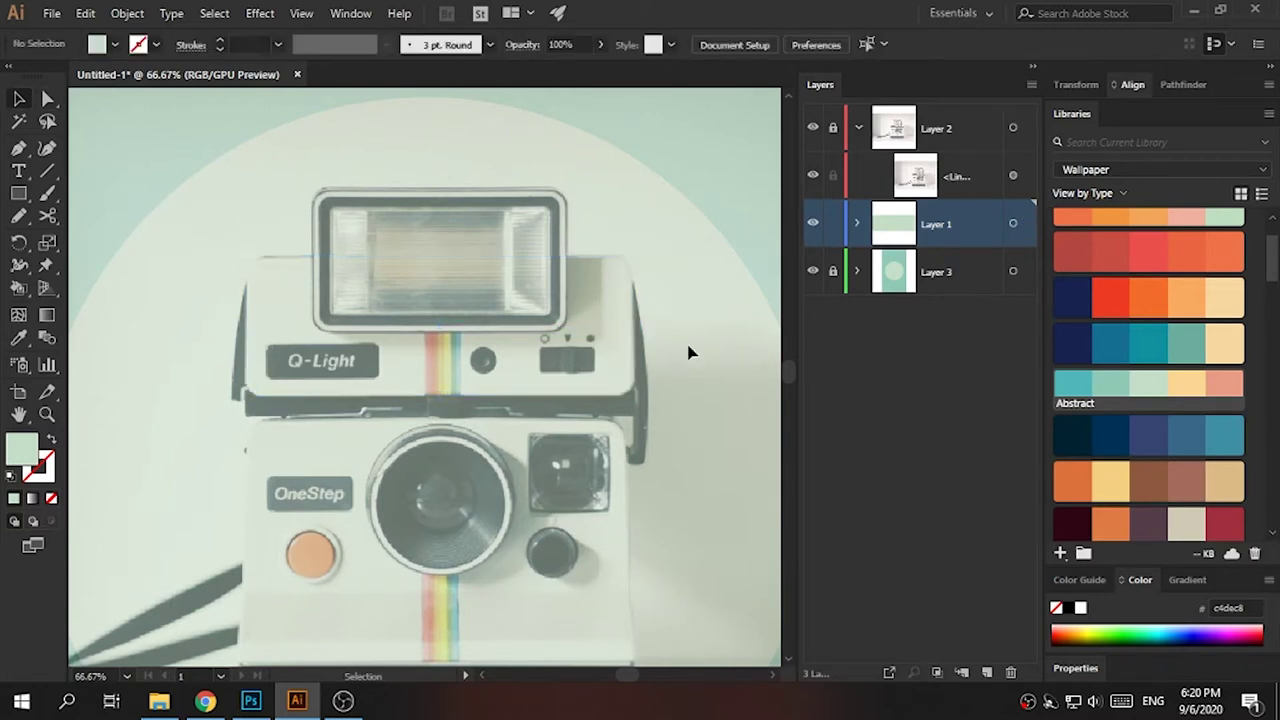
click(1214, 292)
click(812, 128)
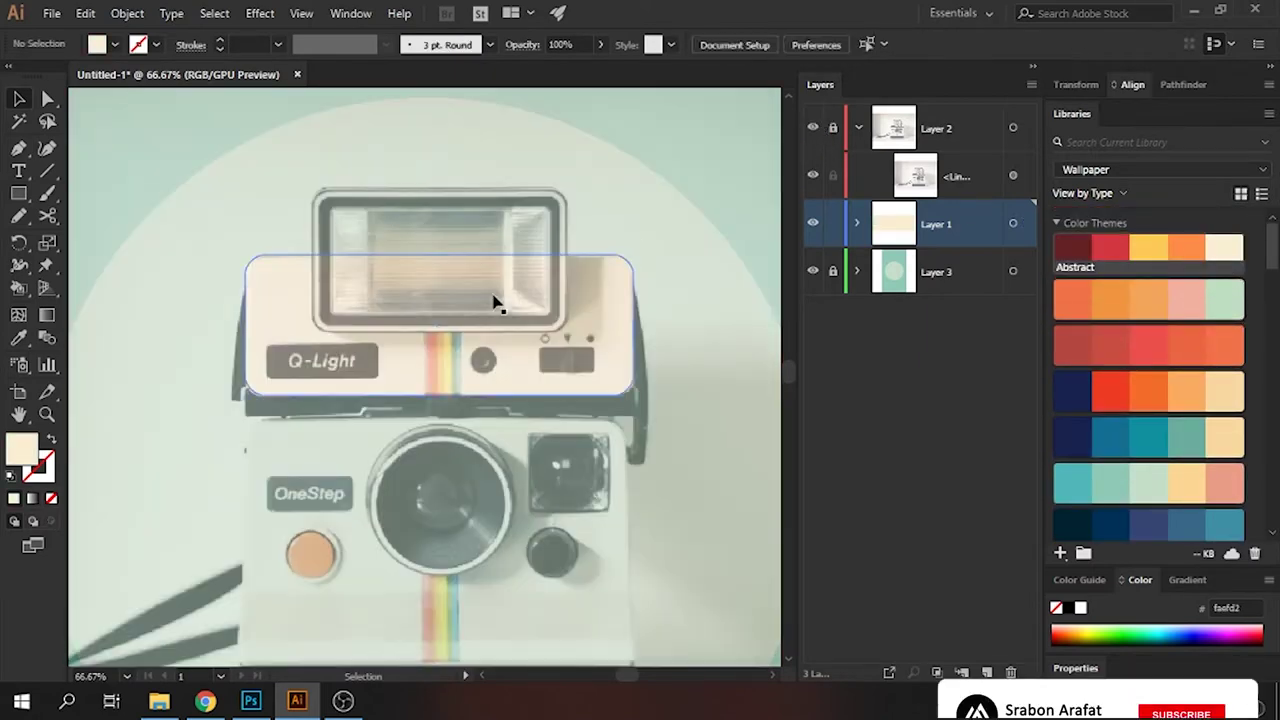
- Copy the rectangle onto the body, stretch it down and widen its bottom corners
scroll(505, 340, down, 2)
mouse_move(519, 248)
mouse_down()
mouse_move(533, 443)
mouse_move(520, 424)
mouse_up()
drag(628, 405, 630, 405)
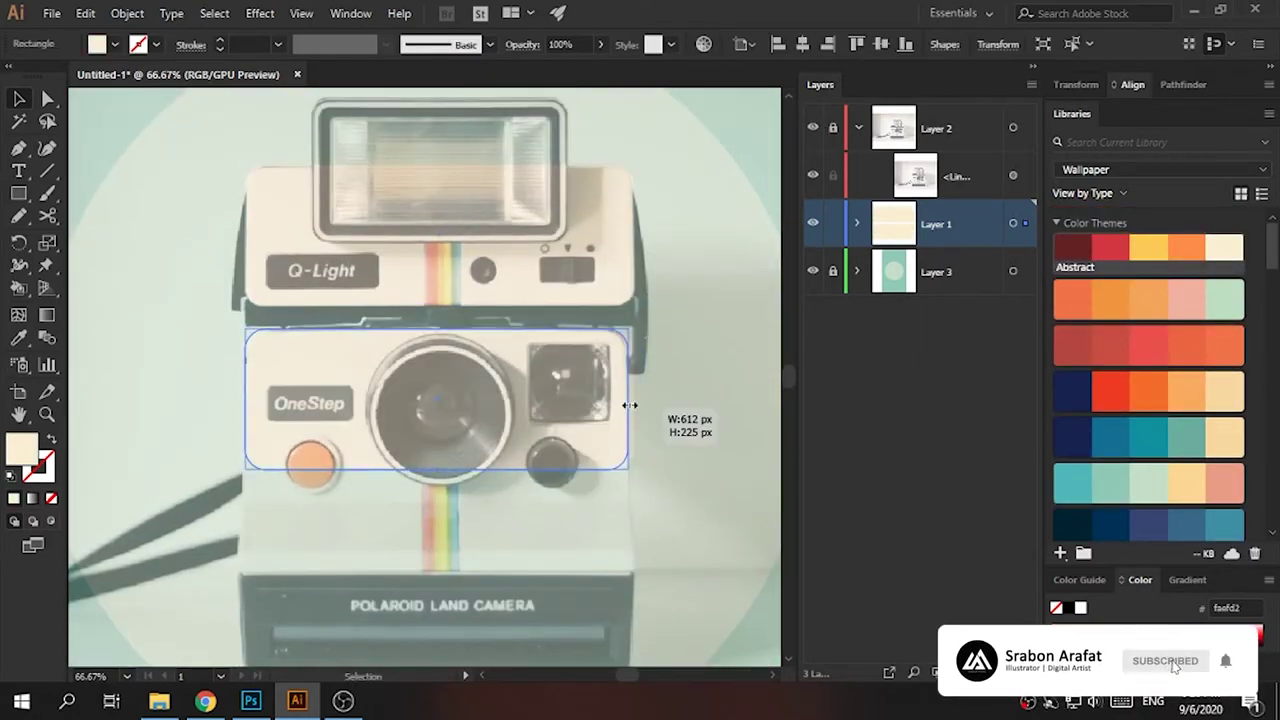
drag(448, 471, 443, 572)
key(a)
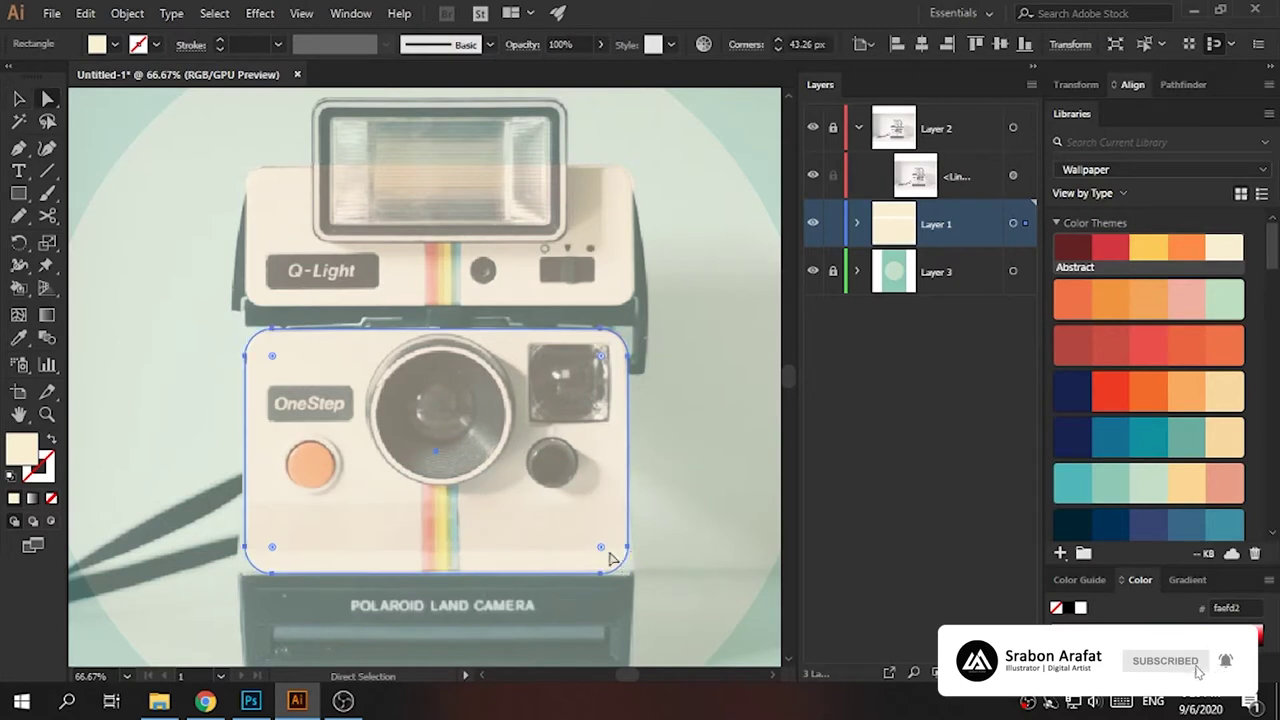
drag(625, 573, 636, 574)
click(238, 573)
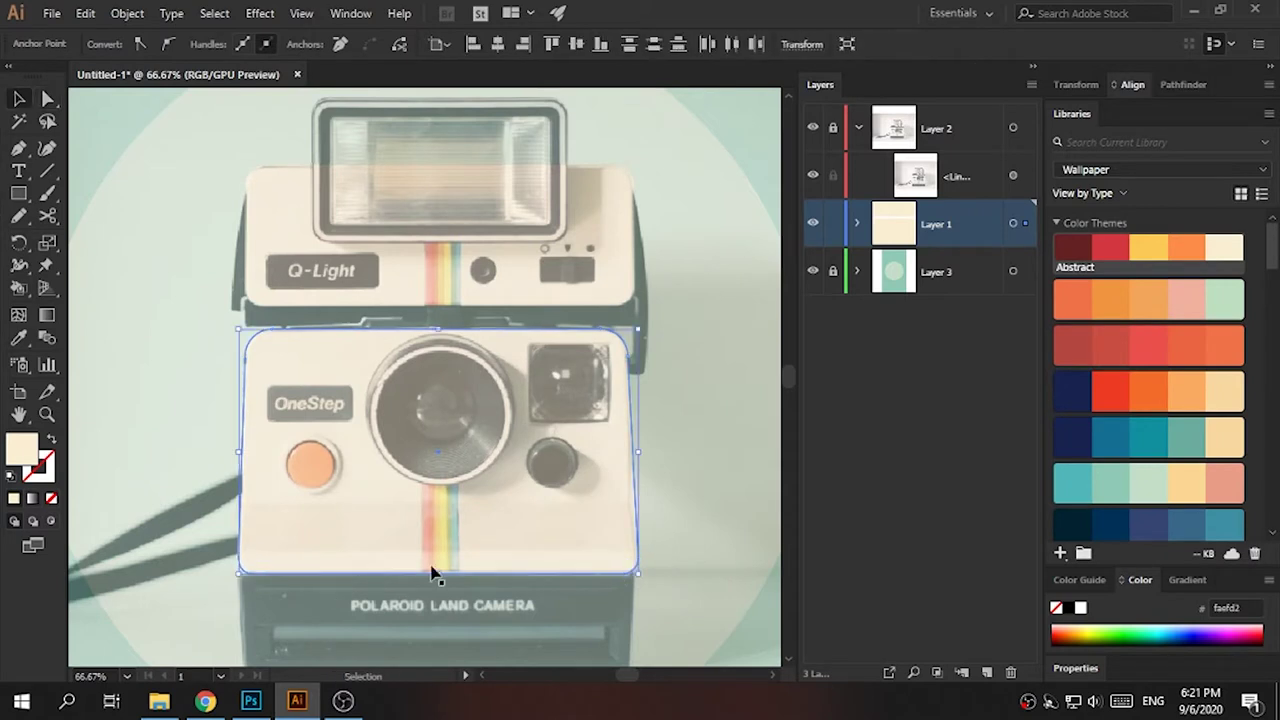
- Draw a dark rectangle over the camera base and round its bottom corners
key(ctrl+shift+a)
key(ctrl+equal)
scroll(714, 508, down, 3)
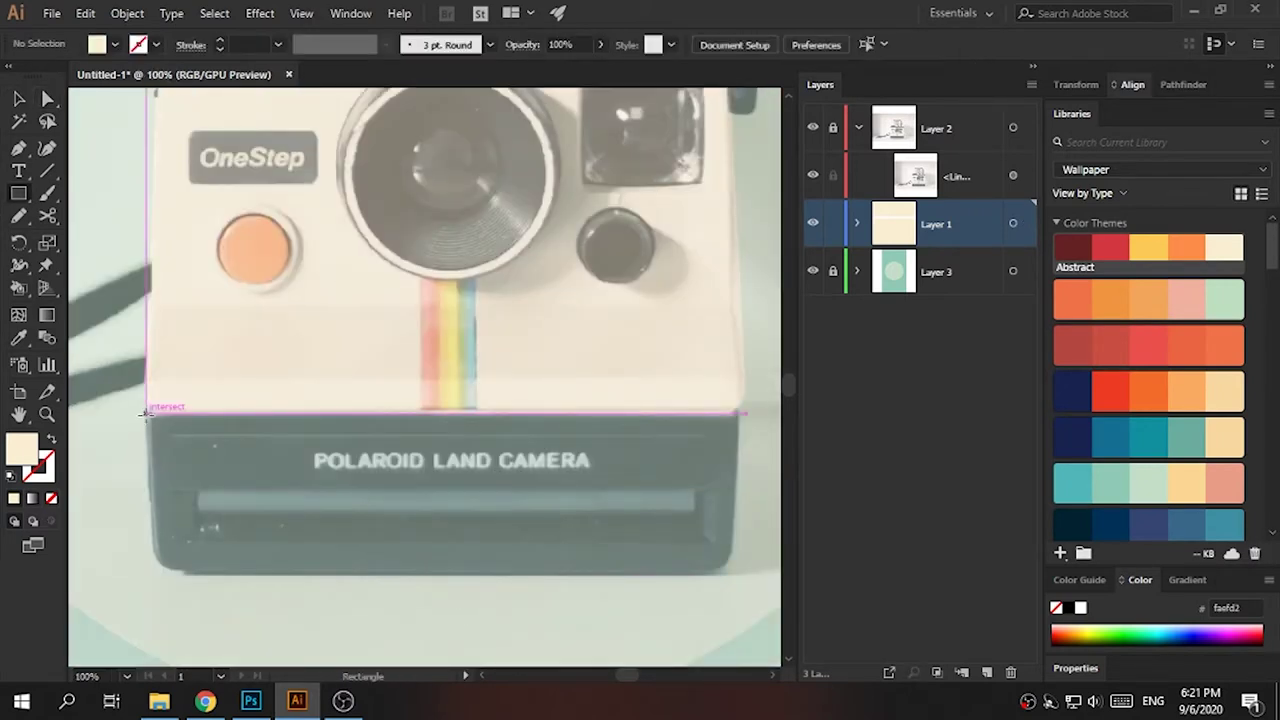
key(a)
drag(744, 574, 712, 566)
drag(147, 572, 180, 548)
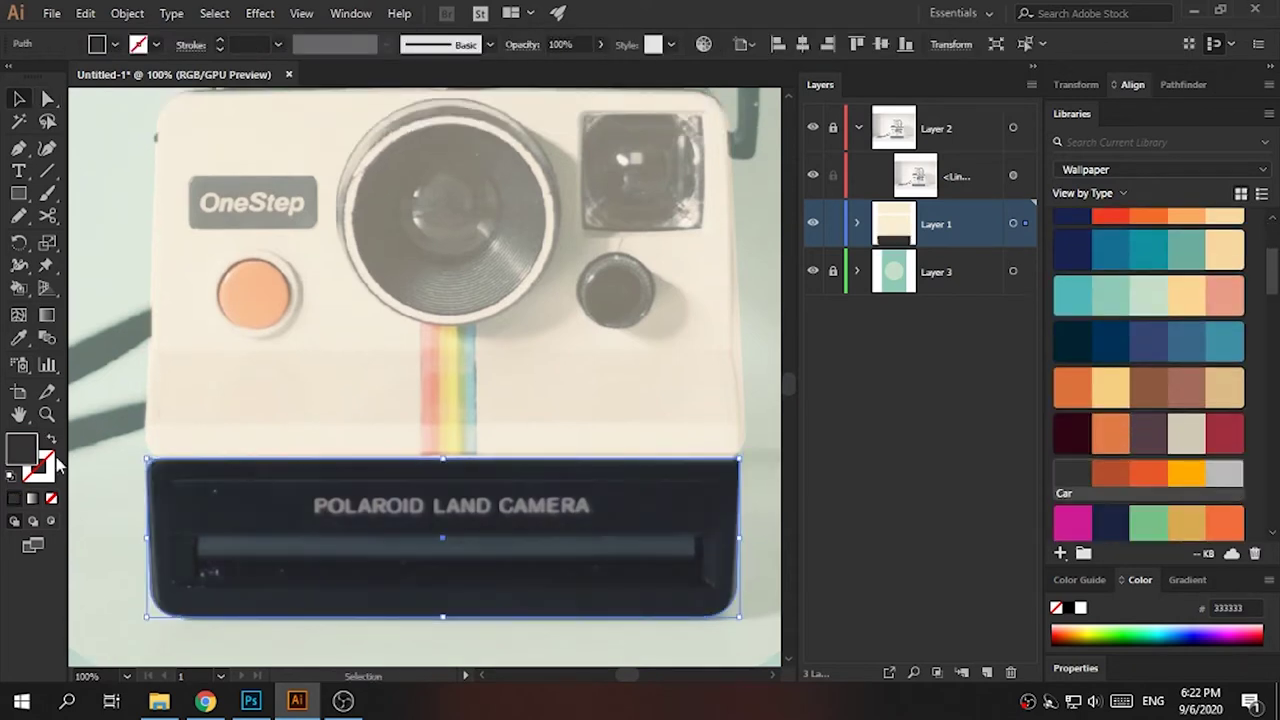
- Add a light grey #bababa rectangle over the film slot
scroll(645, 500, down, 1)
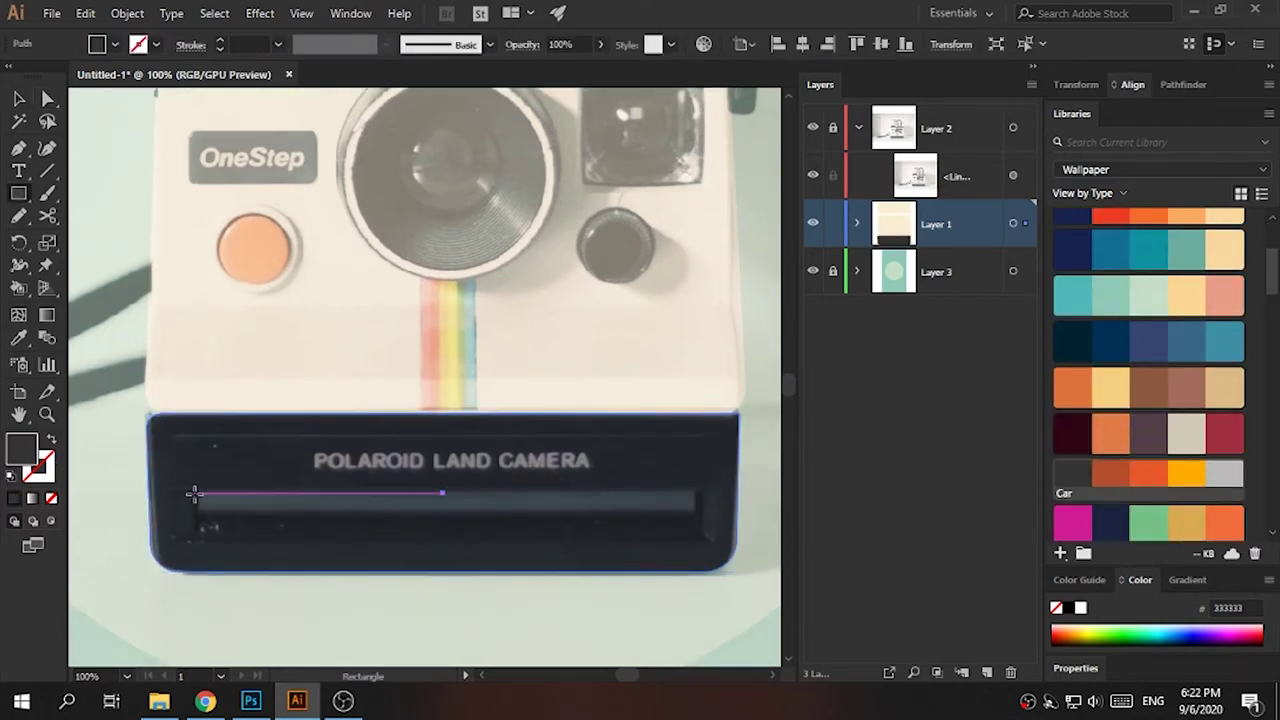
drag(197, 490, 618, 515)
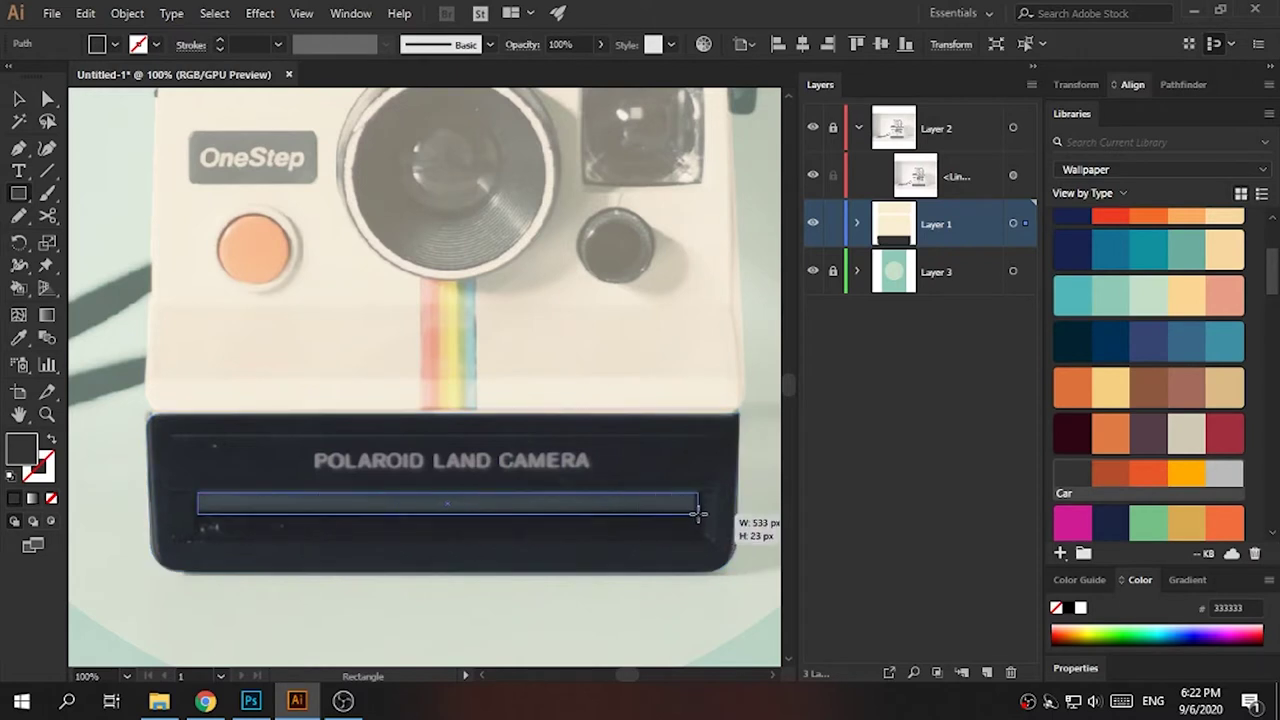
click(1225, 473)
scroll(1150, 400, up, 5)
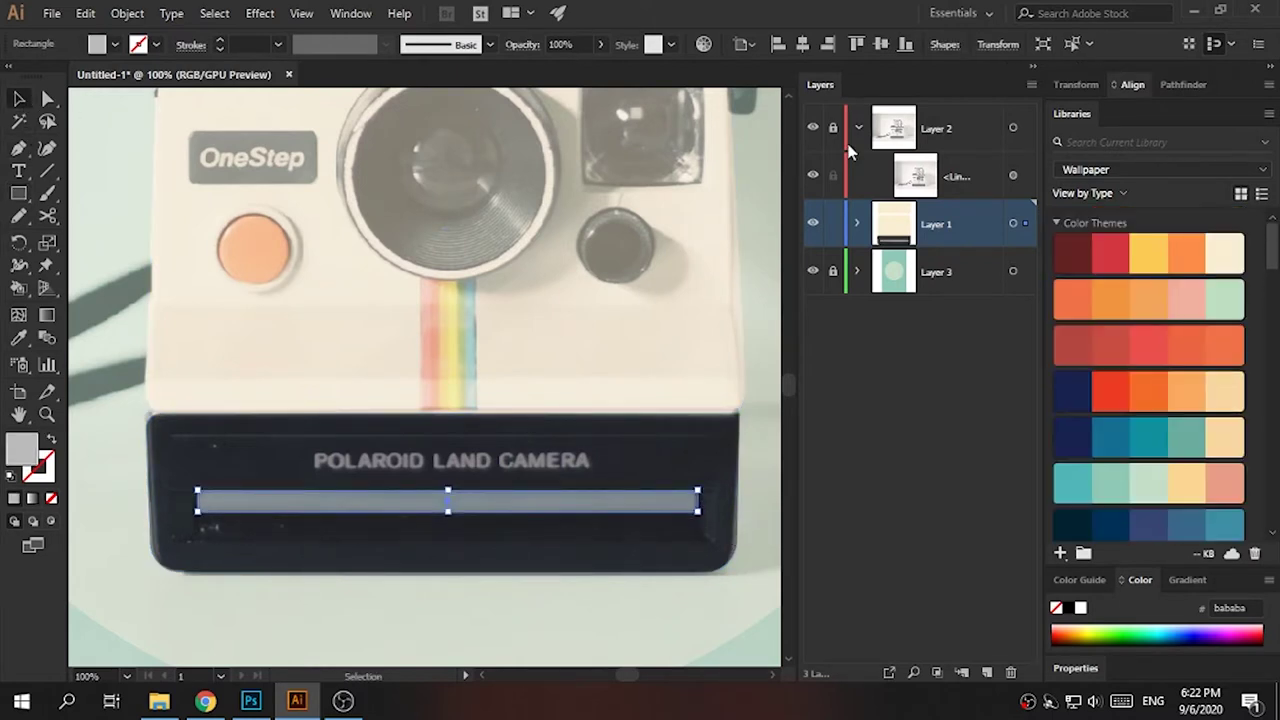
click(758, 413)
- Draw a dark #1c1c1c strip just below the film slot
drag(195, 513, 700, 540)
key(ctrl+shift+w)
key(i)
click(631, 448)
double_click(21, 447)
key(Return)
- Draw a strip between the camera's top section and body
key(ctrl+0)
key(ctrl+plus)
key(ctrl+plus)
key(ctrl+plus)
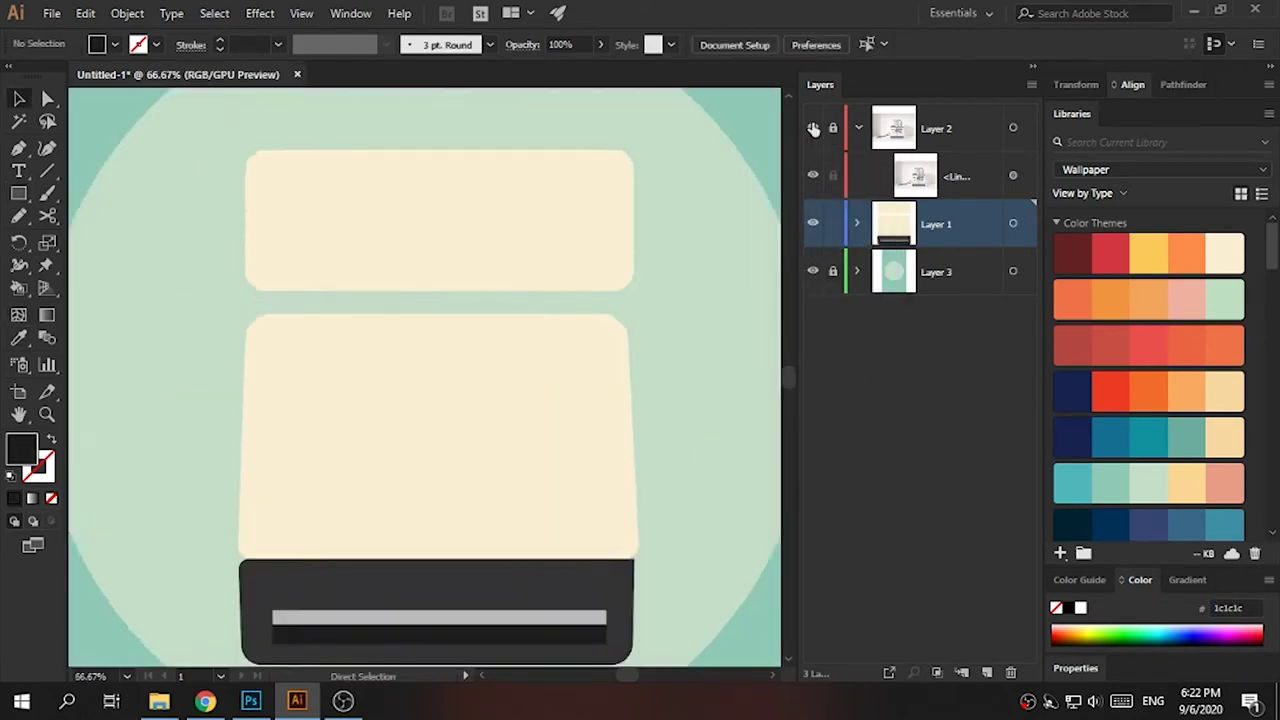
key(ctrl+alt+3)
drag(245, 289, 633, 313)
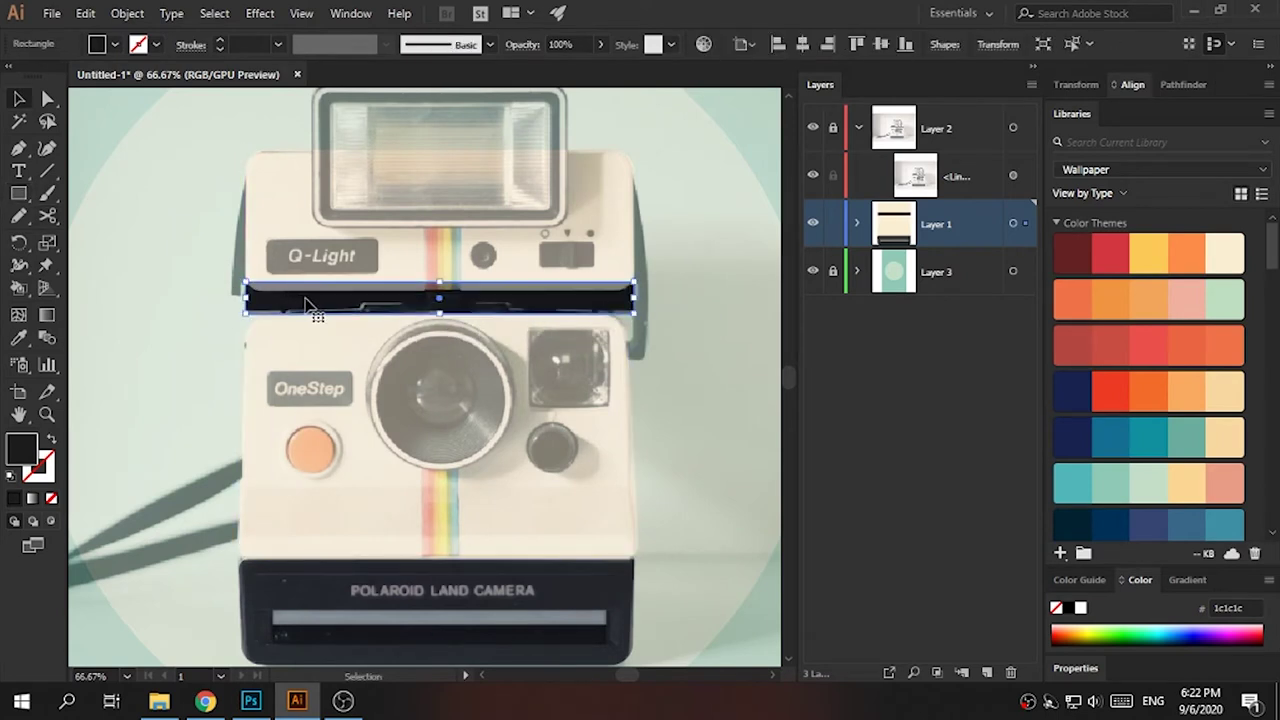
- Move the new strip behind the camera shapes and stretch its bottom edge down
key(ctrl+1)
click(857, 224)
drag(964, 285, 983, 530)
drag(425, 400, 432, 402)
click(763, 448)
- Pen-draw a dark curved side shape down the camera's right edge, placed at Layer 1's bottom
scroll(755, 408, up, 1)
key(p)
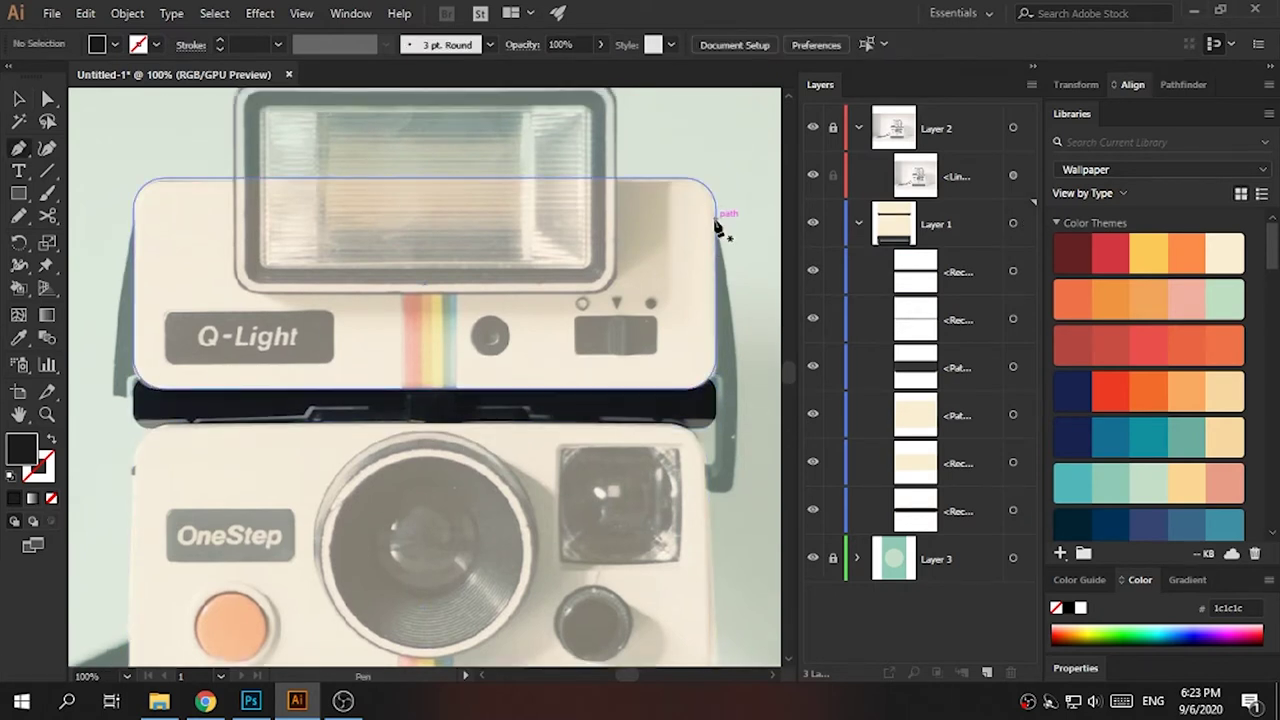
click(714, 219)
mouse_move(708, 615)
mouse_down()
mouse_move(701, 507)
mouse_move(720, 378)
mouse_up()
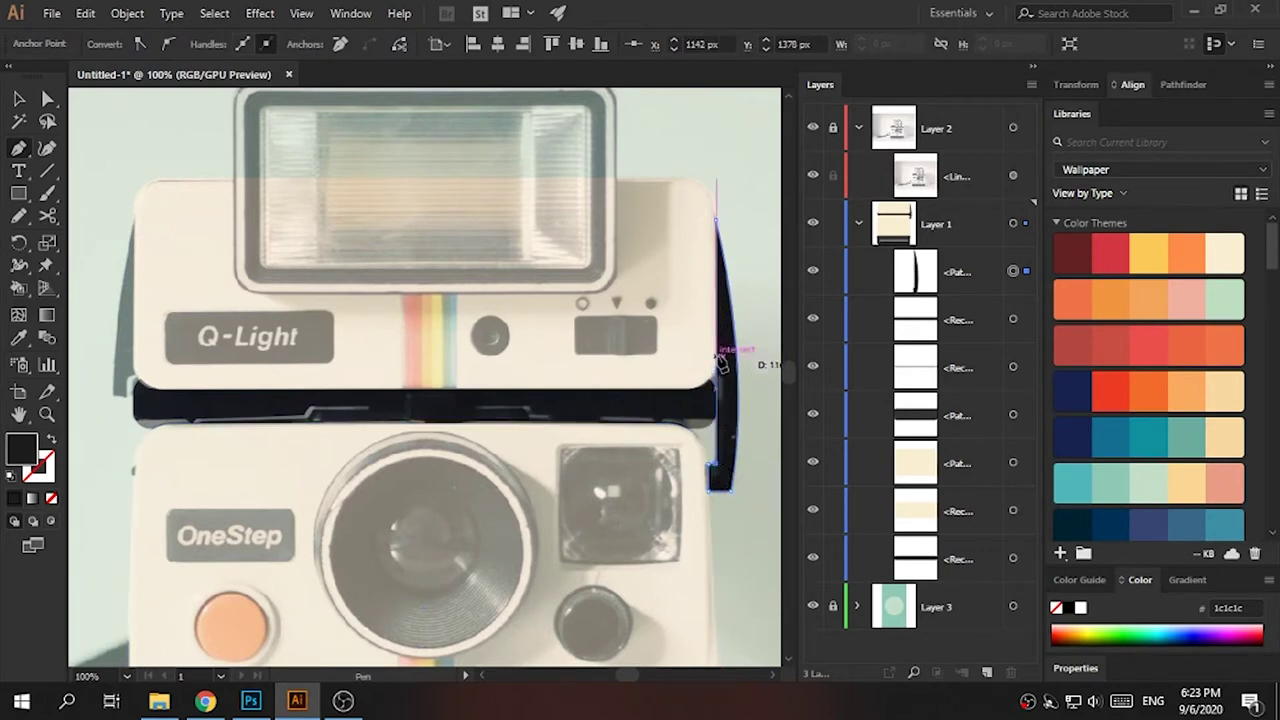
click(697, 352)
click(690, 305)
click(716, 221)
drag(955, 271, 980, 570)
- Reshape the right side strap's outline with the Direct Selection tool
key(ctrl+plus)
key(ctrl+plus)
key(ctrl+plus)
scroll(683, 491, right, 10)
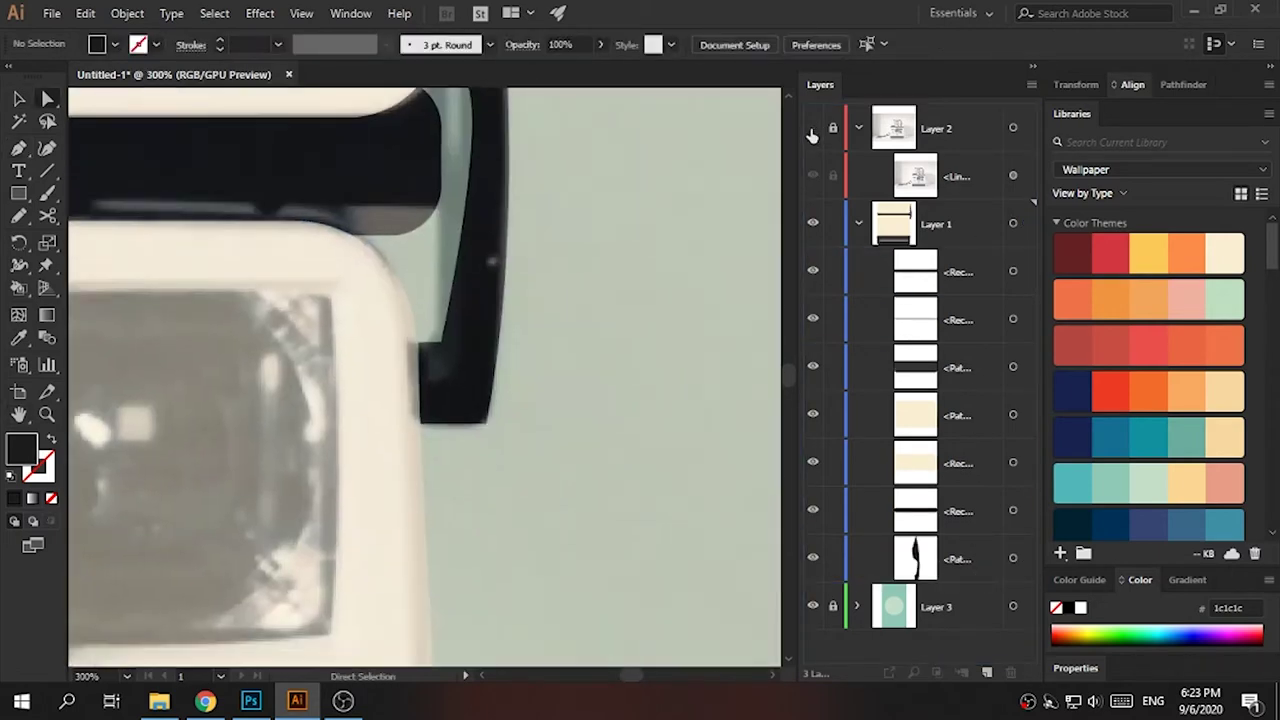
key(ctrl+shift+w)
key(a)
click(420, 343)
click(440, 338)
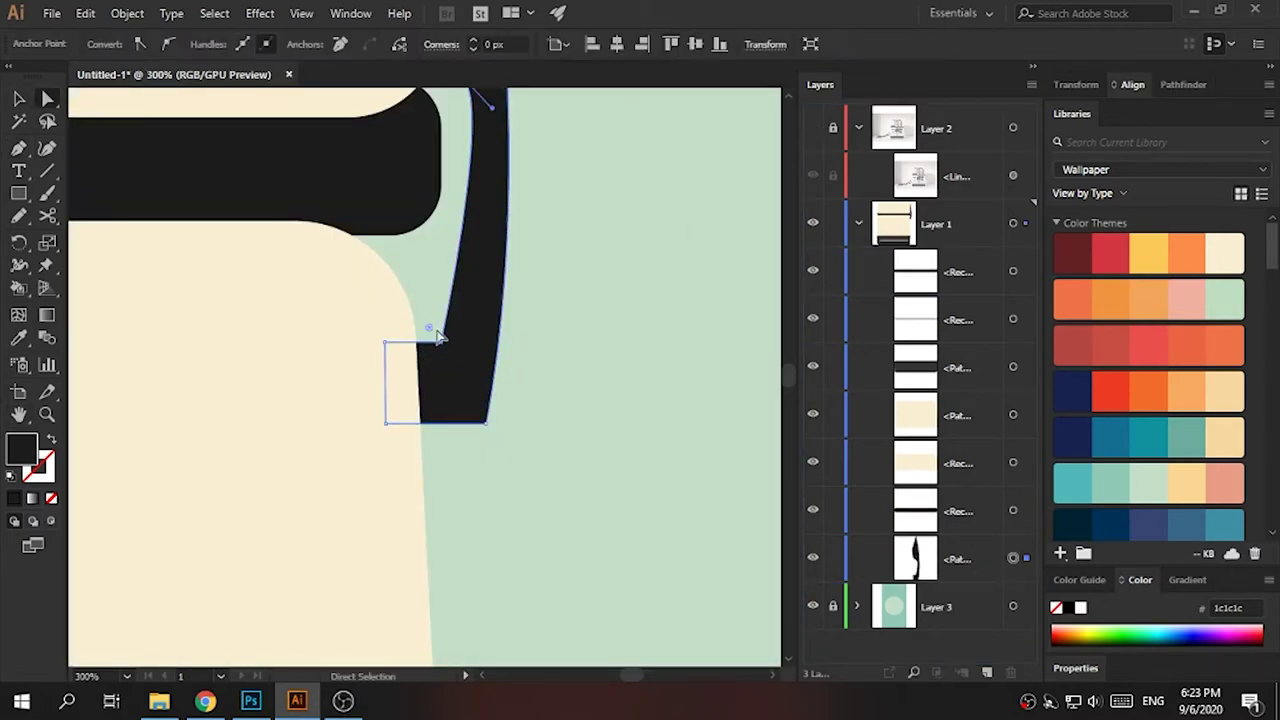
key(ctrl+minus)
key(ctrl+shift+w)
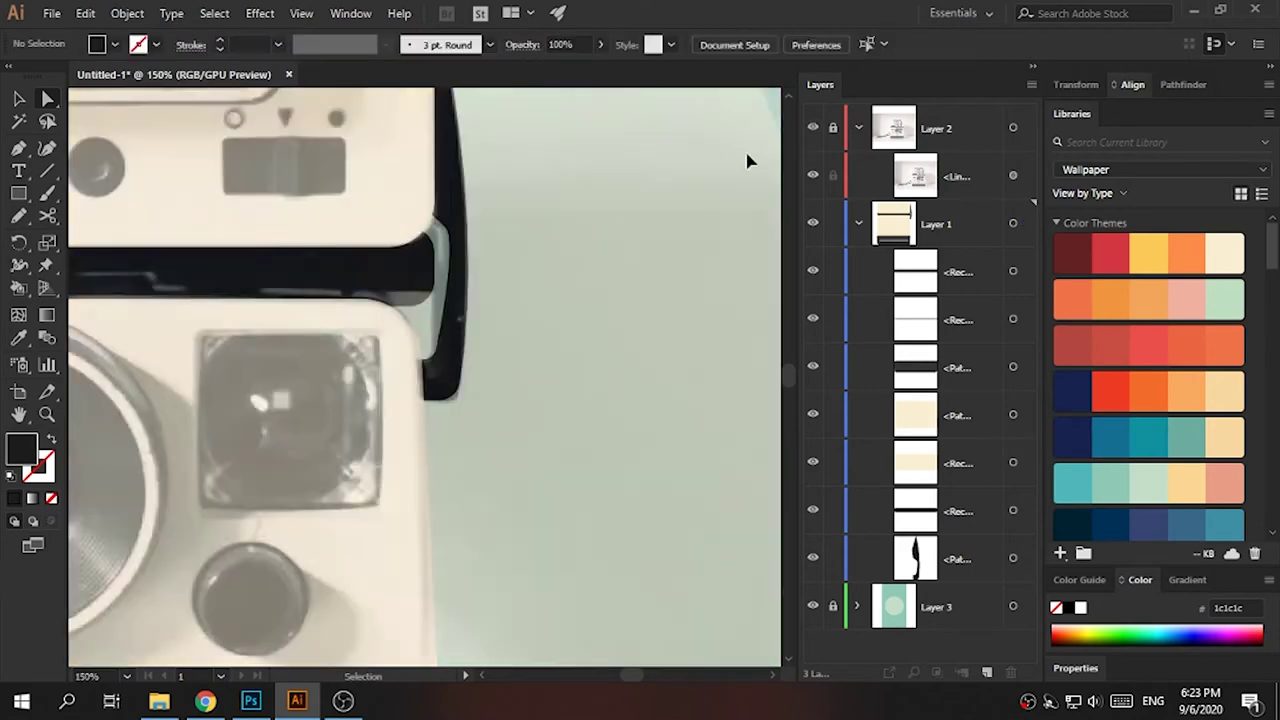
scroll(640, 300, up, 2)
click(455, 265)
drag(455, 265, 428, 258)
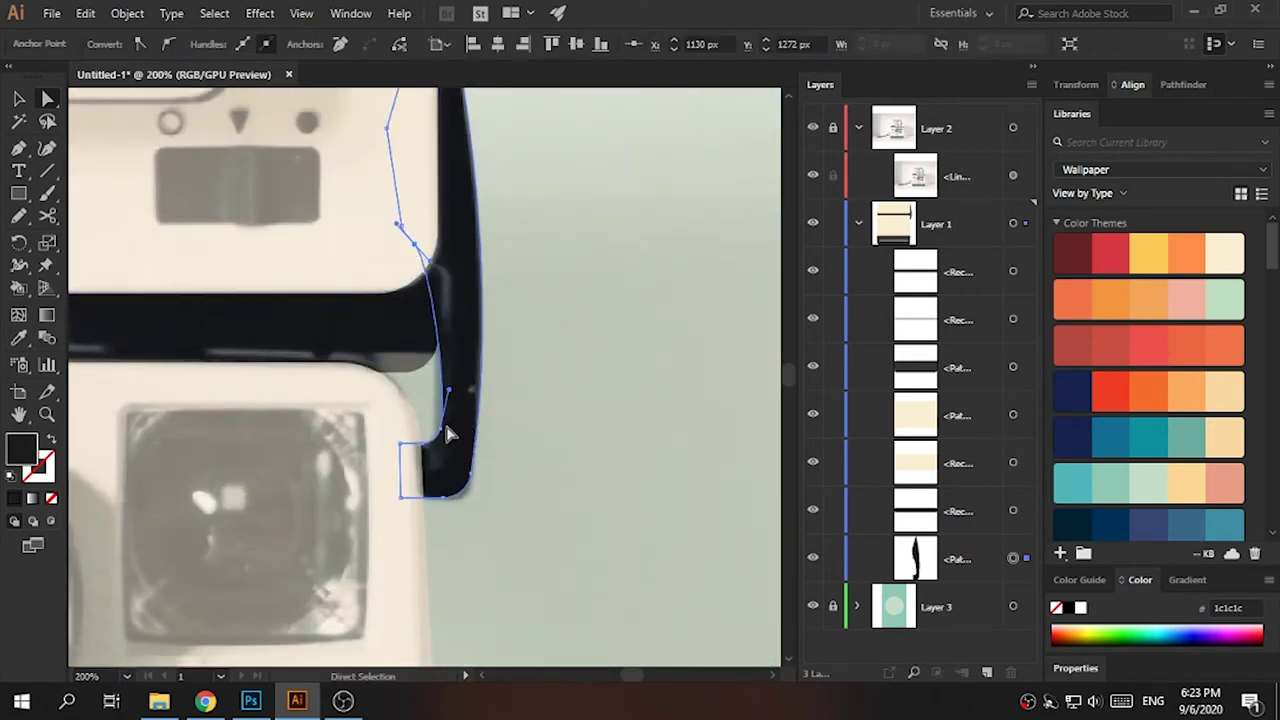
drag(433, 430, 433, 430)
click(586, 463)
- Pen-draw the left side strap with a curved bottom corner and send it to back
key(p)
key(ctrl+0)
scroll(363, 371, up, 3)
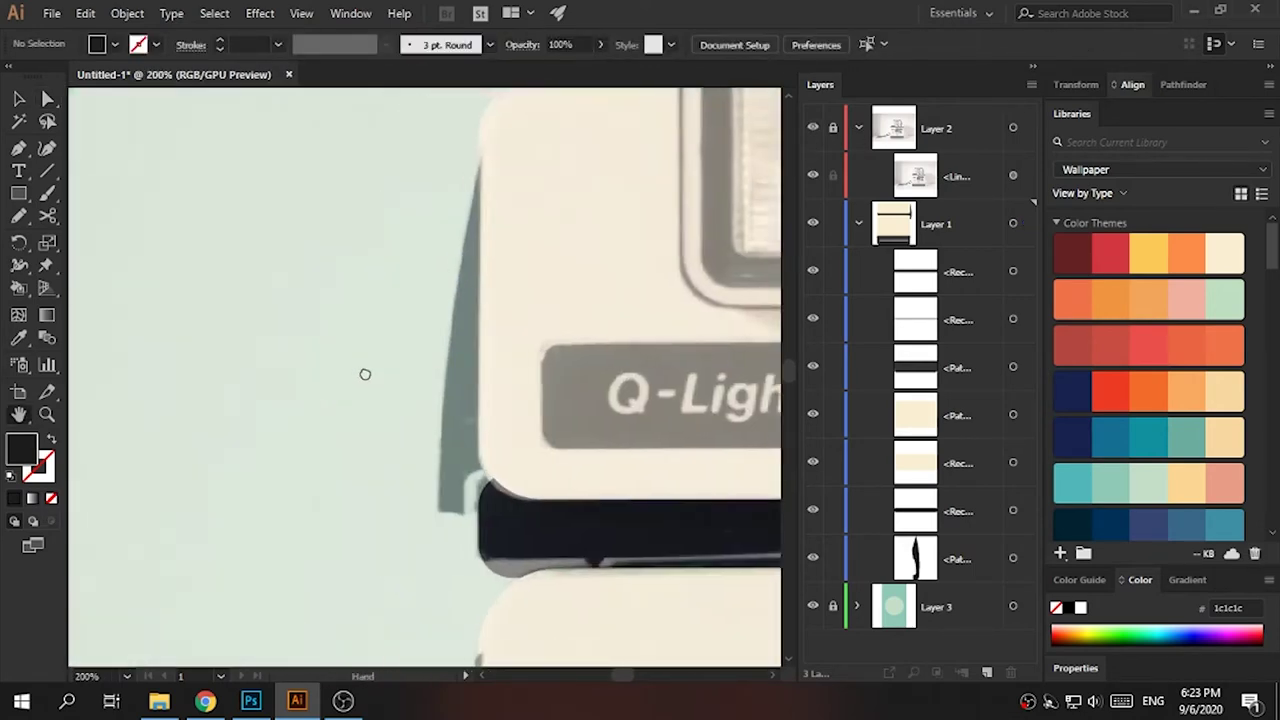
click(479, 197)
mouse_move(449, 604)
mouse_down()
mouse_move(427, 570)
mouse_move(470, 546)
mouse_up()
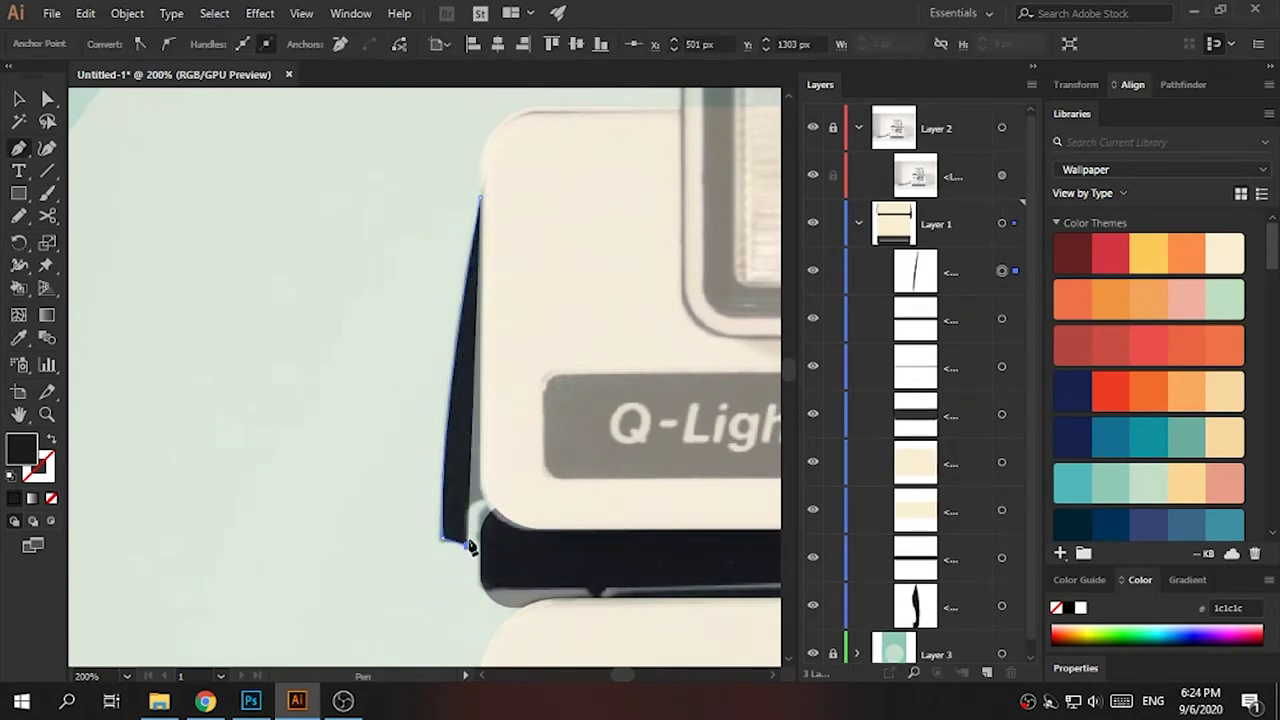
click(497, 496)
key(ctrl+shift+bracketleft)
key(a)
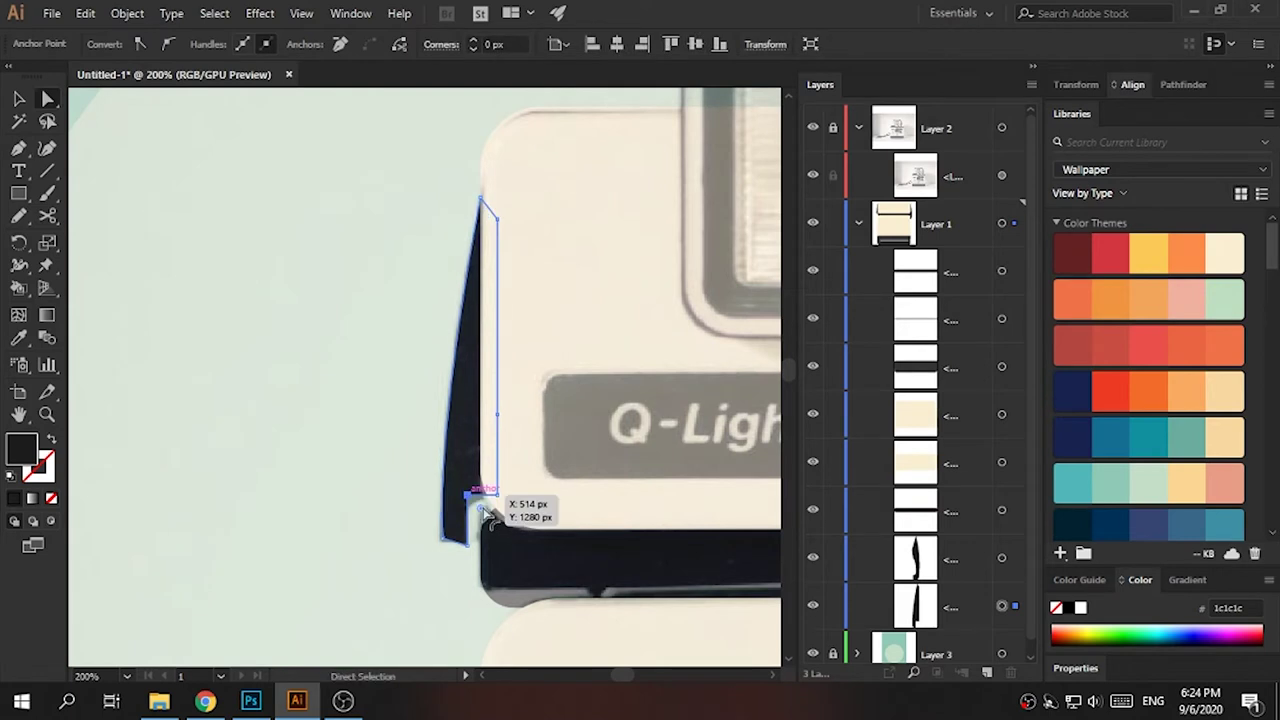
click(327, 436)
- Hide and reshow the reference photo to check the traced side straps
key(ctrl+0)
key(ctrl+equal)
key(ctrl+equal)
key(ctrl+equal)
click(812, 128)
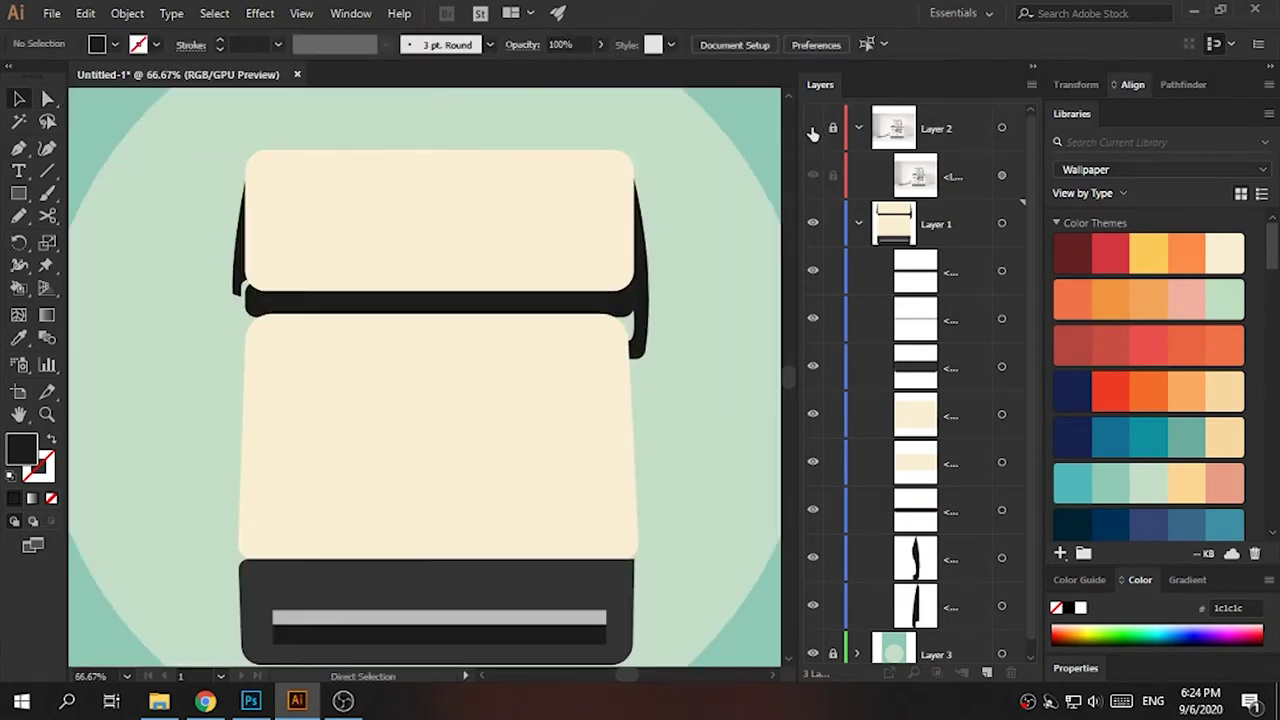
click(812, 128)
key(v)
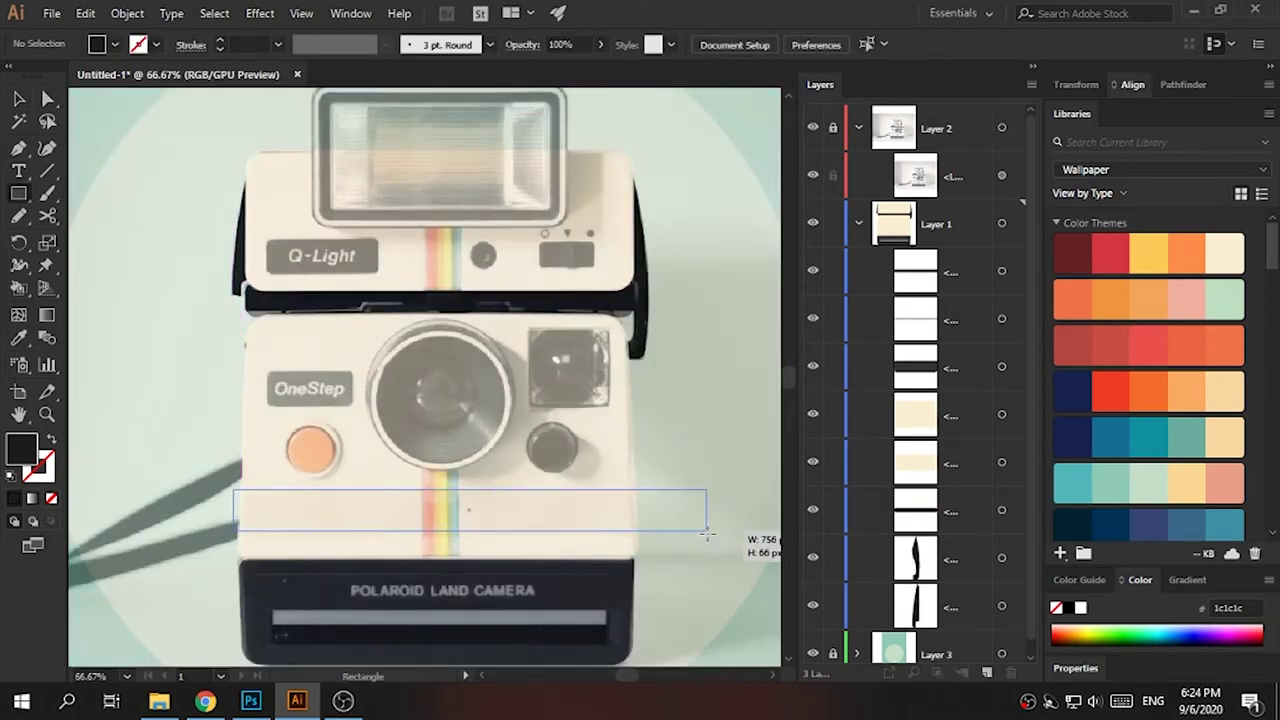
- Draw a bar across the lower front body, fitted to the body's width
drag(711, 537, 711, 537)
click(812, 128)
key(v)
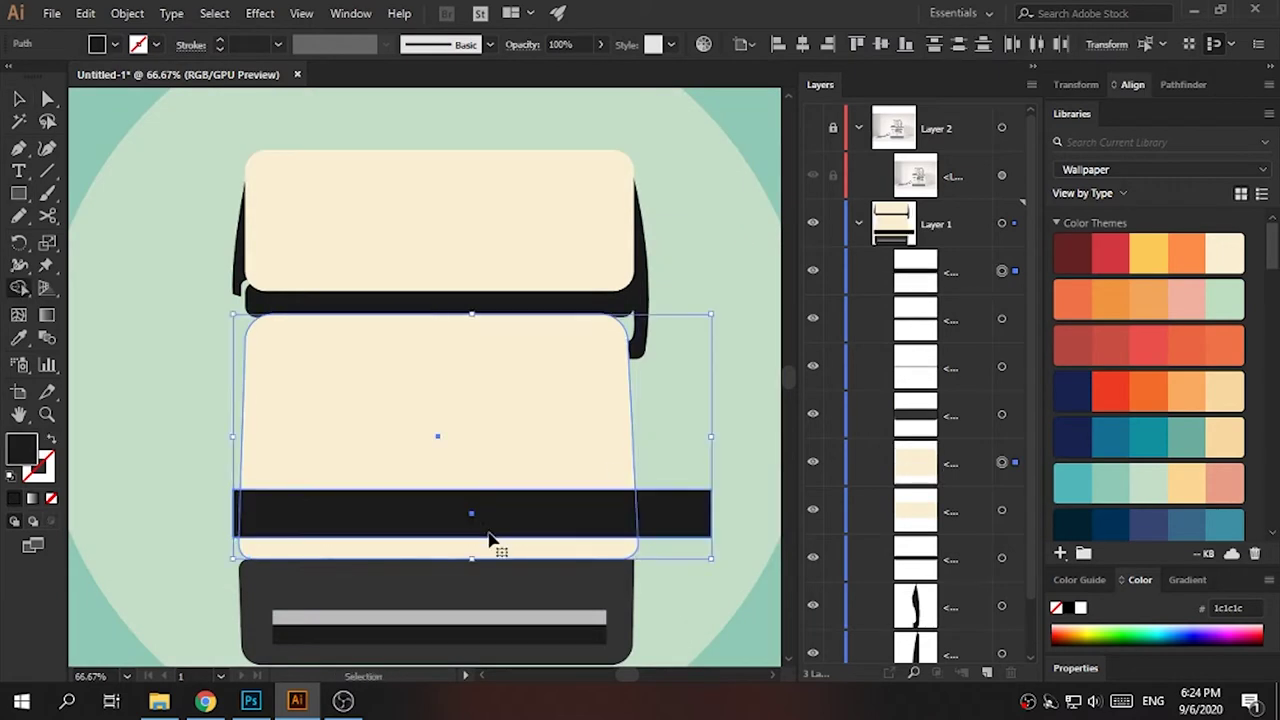
drag(234, 513, 200, 513)
key(ctrl+z)
drag(711, 513, 638, 513)
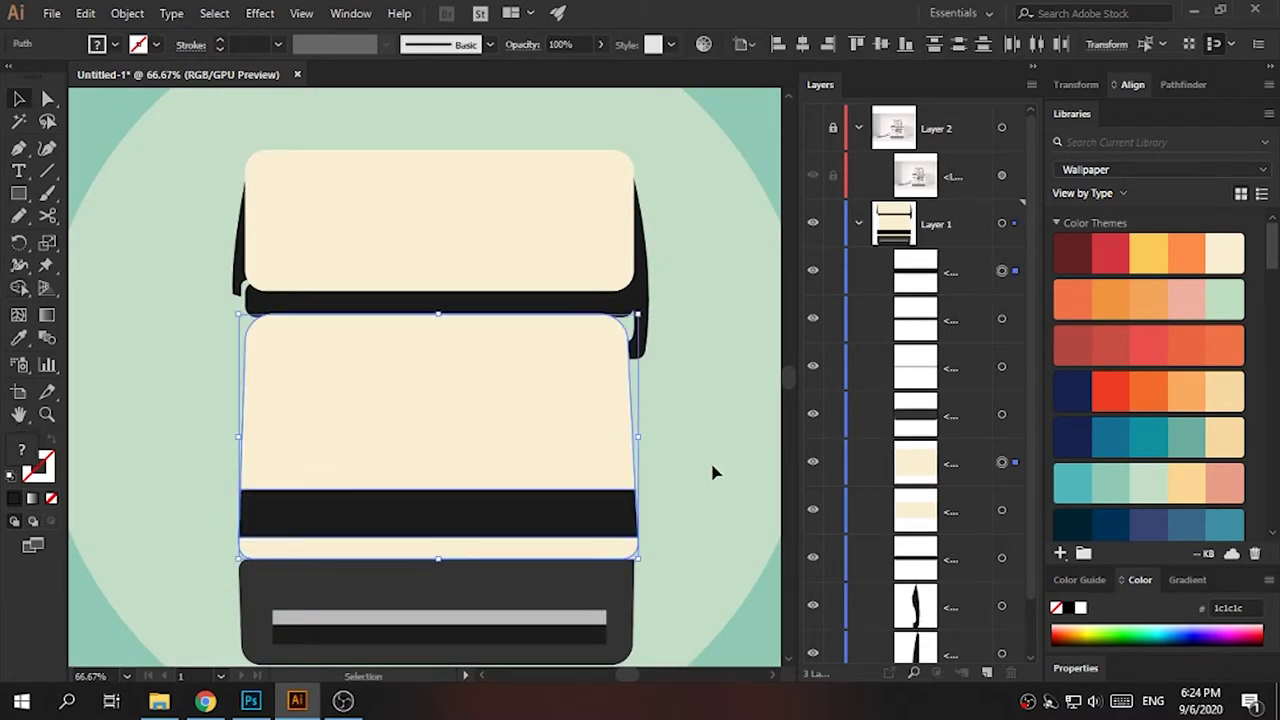
- Fill the lower band with the pale cream body colour
key(i)
click(425, 470)
double_click(21, 449)
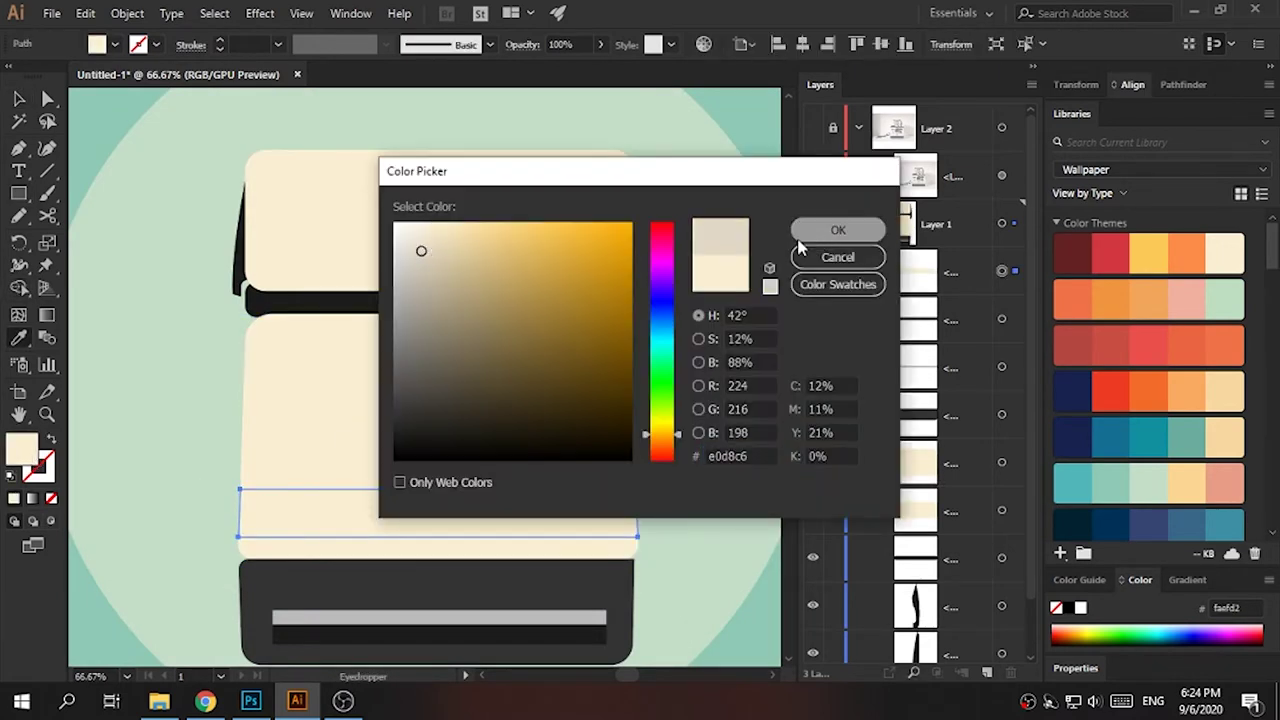
click(837, 230)
key(ctrl+z)
double_click(21, 449)
click(837, 230)
- Draw an orange circle over the shutter button
key(ctrl+1)
scroll(760, 340, up, 2)
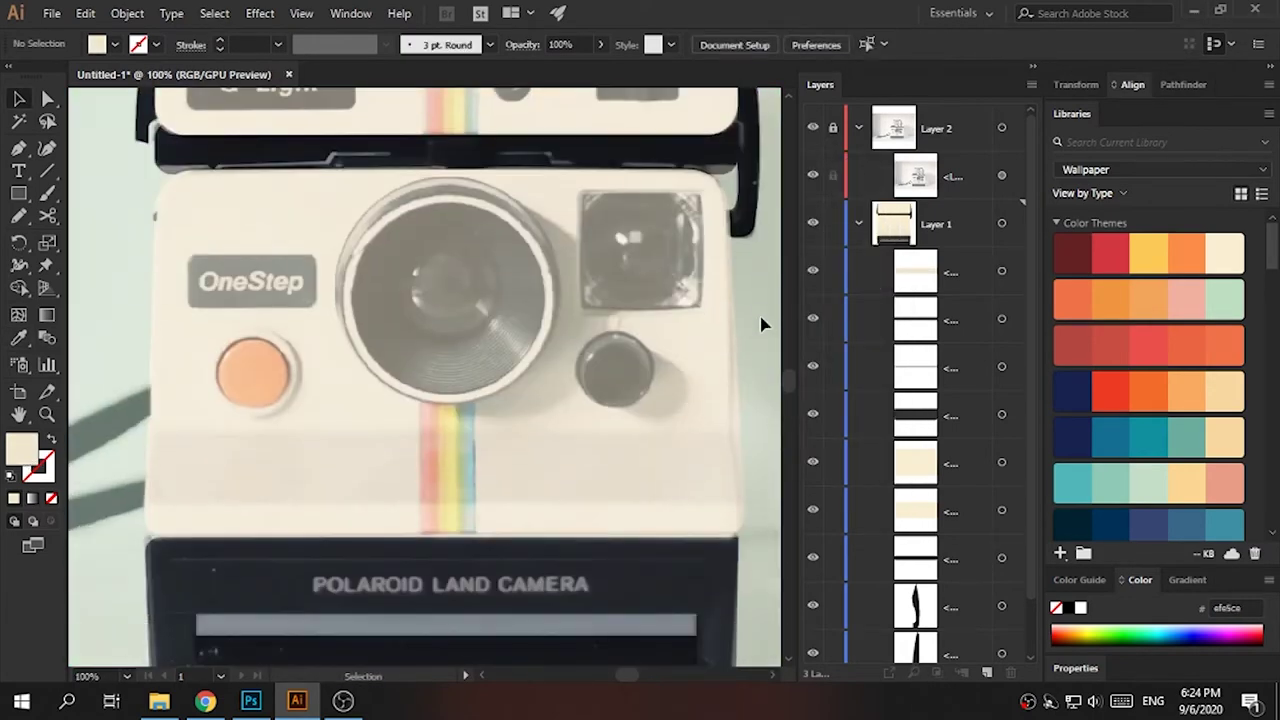
scroll(350, 340, up, 2)
drag(246, 340, 563, 358)
drag(423, 290, 594, 457)
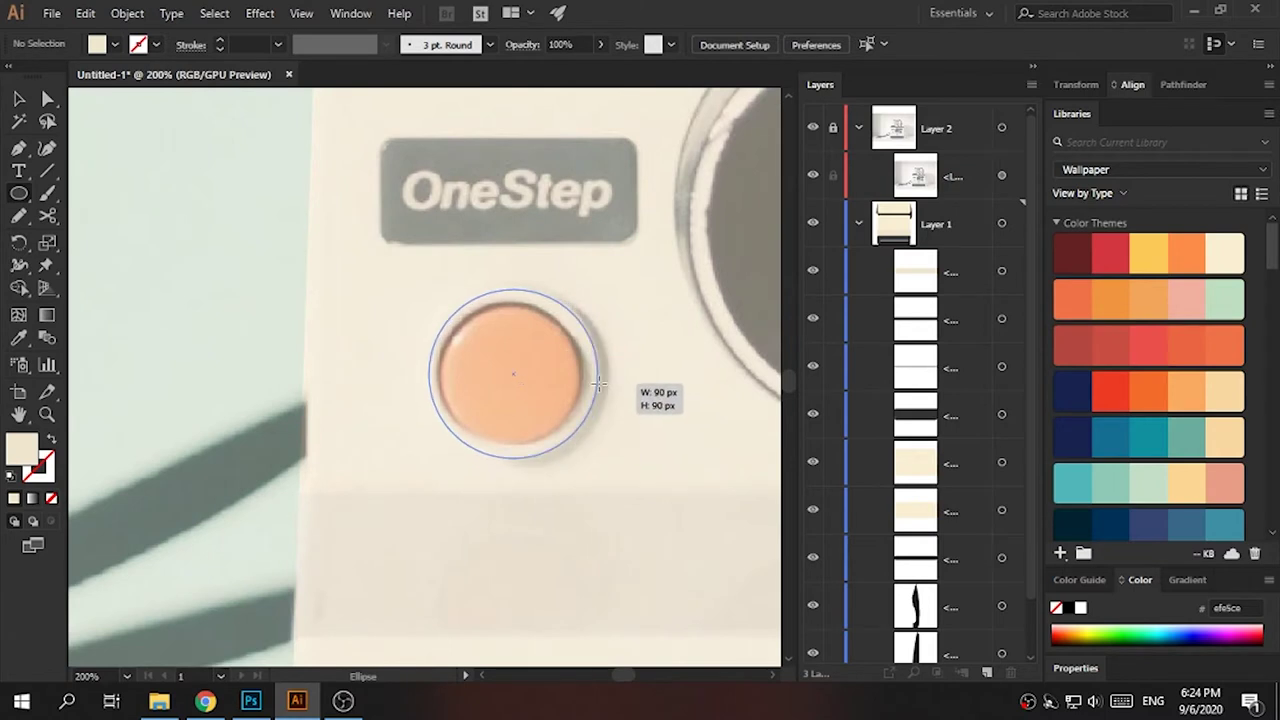
key(v)
drag(593, 290, 578, 302)
click(1072, 298)
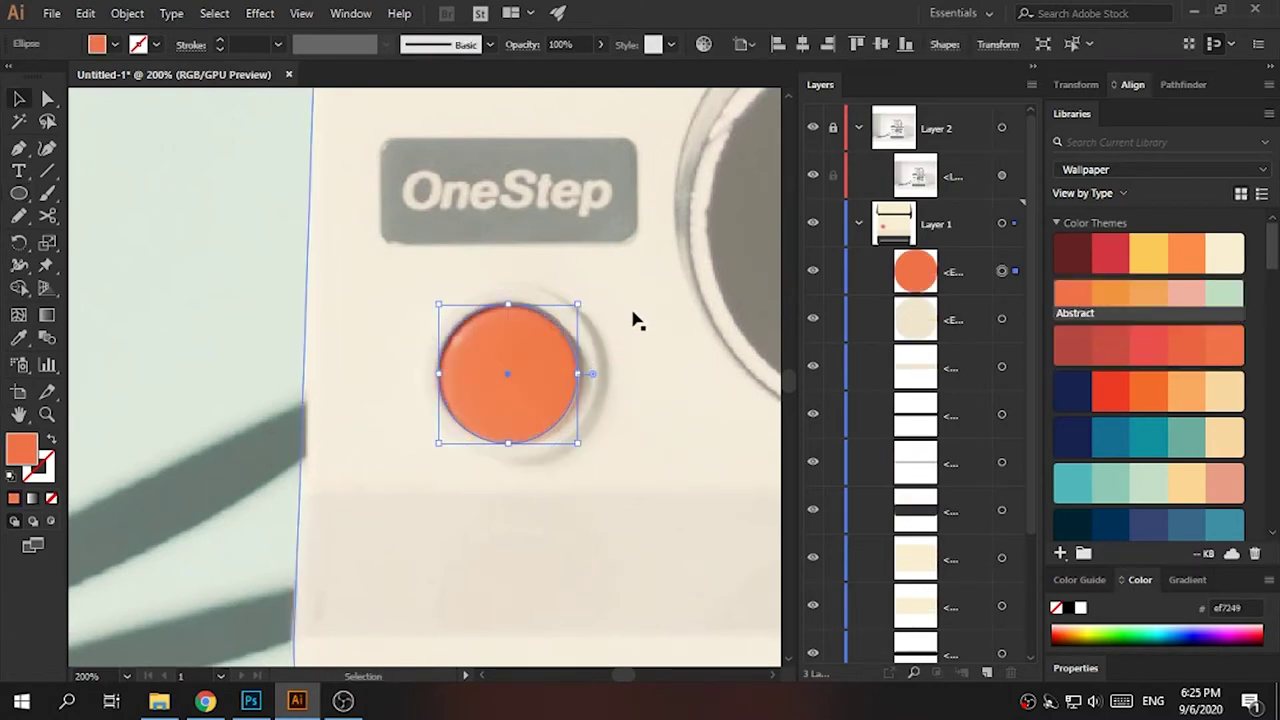
- Draw a dark grey rounded-corner plate over the OneStep label
scroll(588, 290, up, 1)
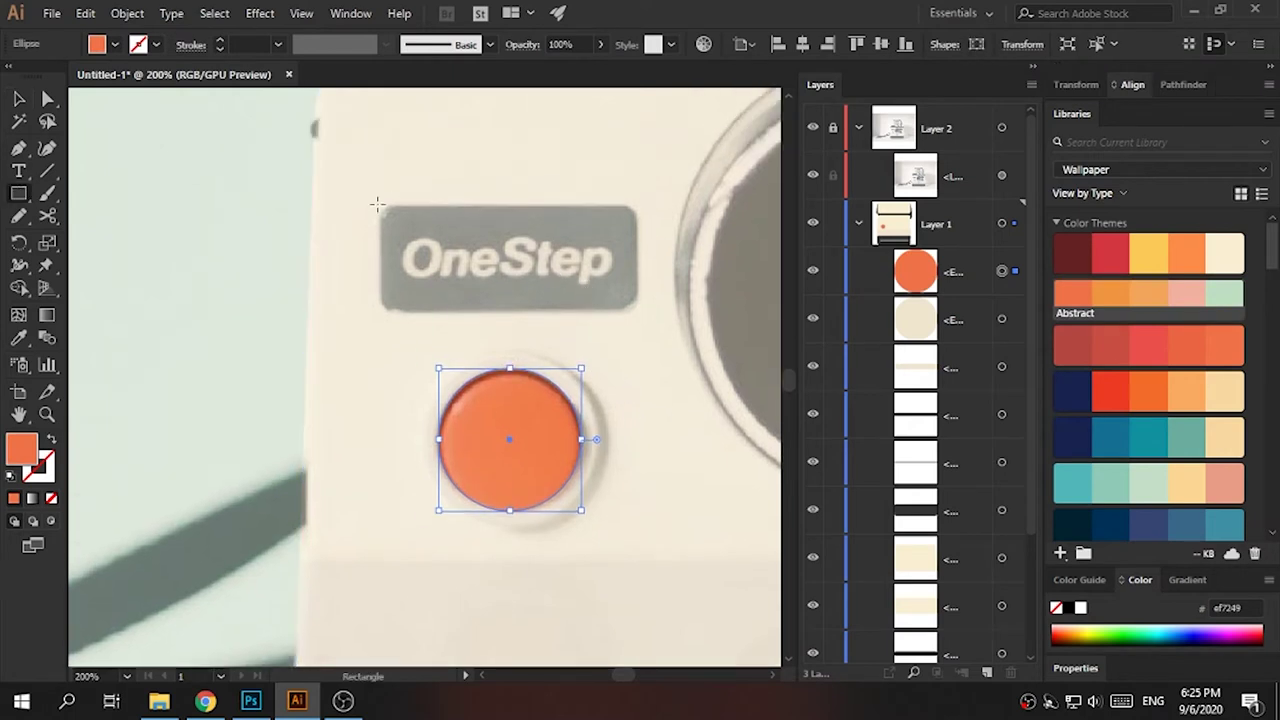
drag(636, 310, 636, 309)
key(v)
click(812, 175)
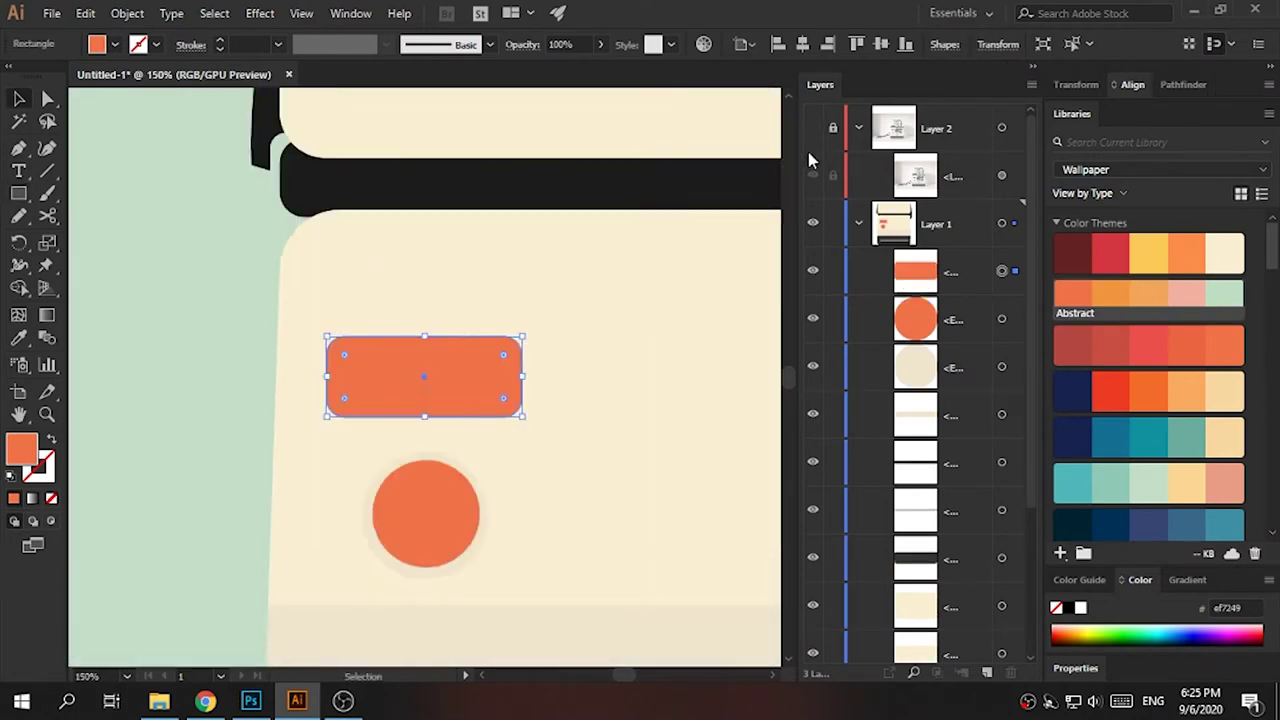
click(206, 351)
- Colour the ring behind the shutter button beige
click(512, 450)
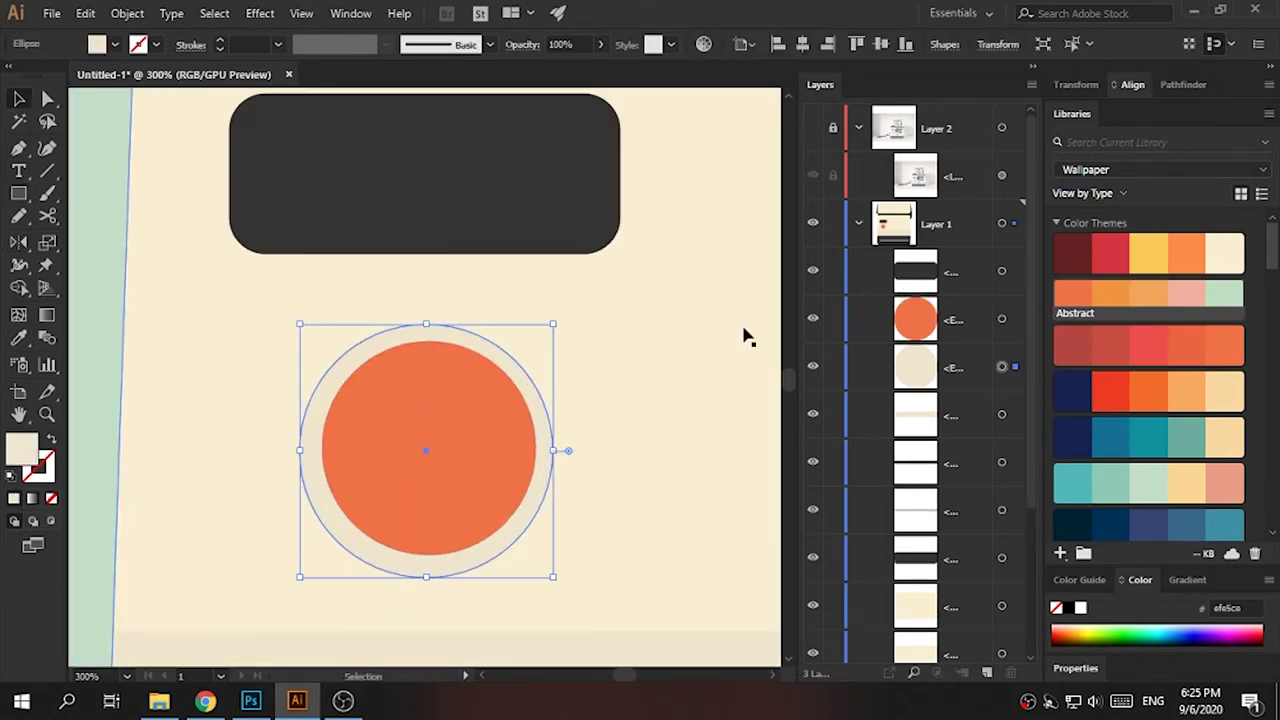
key(i)
click(838, 257)
key(ctrl+shift+a)
key(v)
click(812, 128)
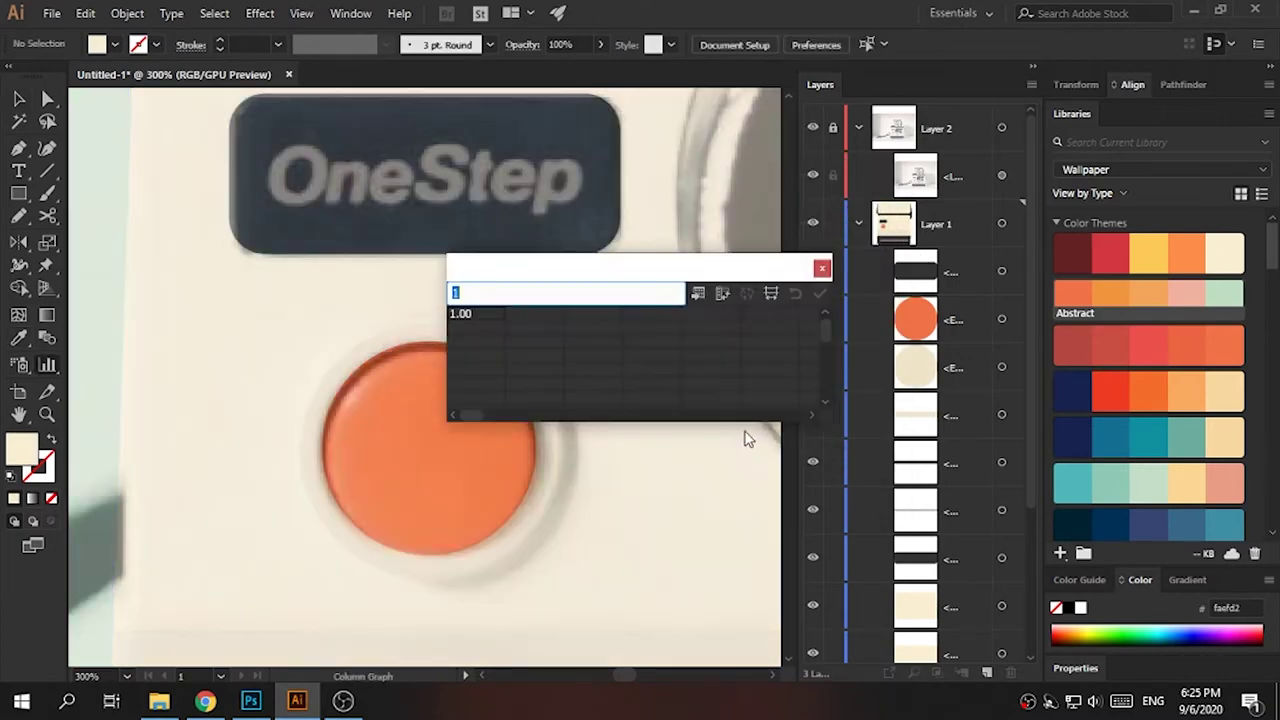
- Group the left and right side straps with the black bar
drag(709, 386, 491, 414)
key(ctrl+1)
drag(616, 416, 606, 719)
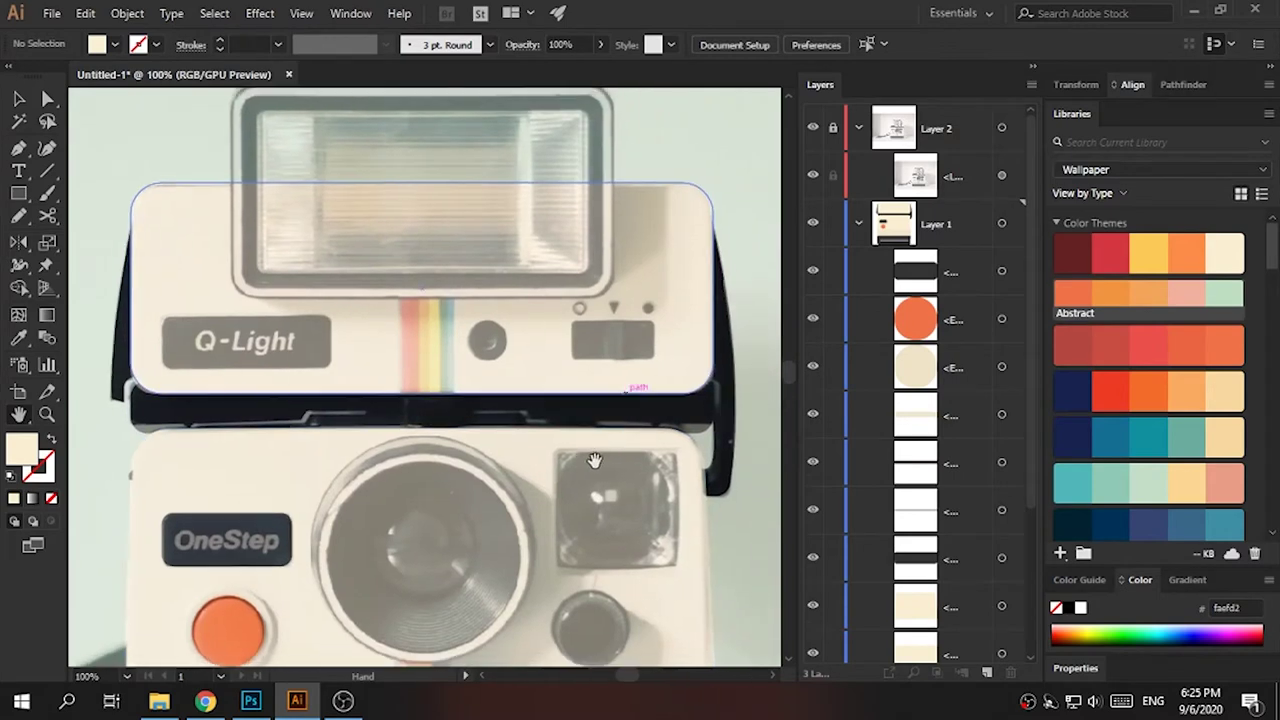
scroll(973, 329, down, 5)
click(1001, 545)
shift+click(1002, 592)
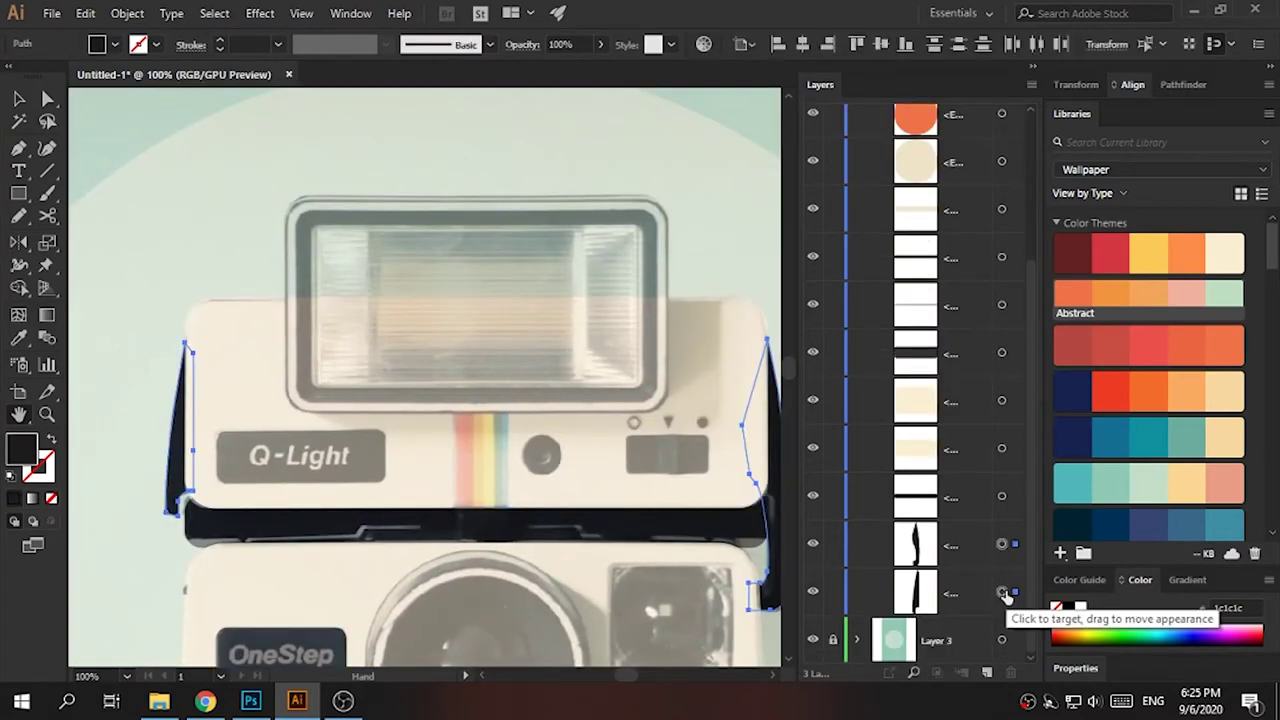
shift+click(1001, 496)
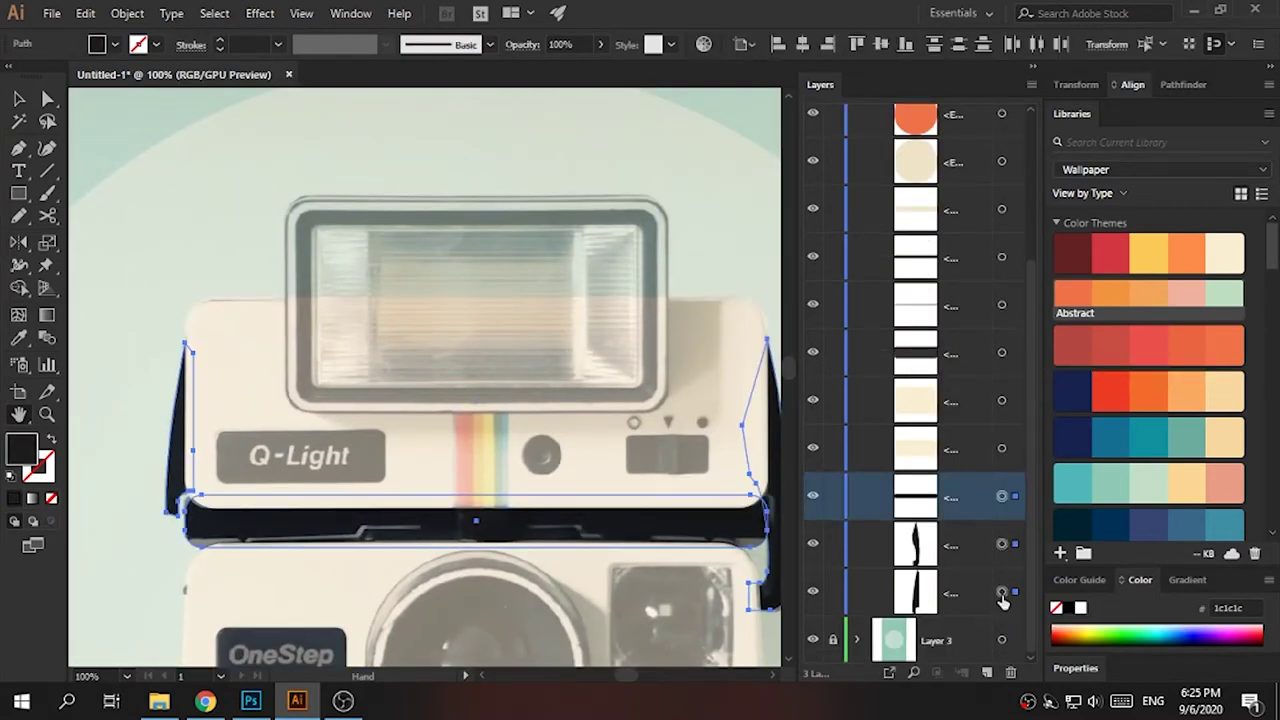
key(ctrl+g)
key(ctrl+minus)
key(ctrl+minus)
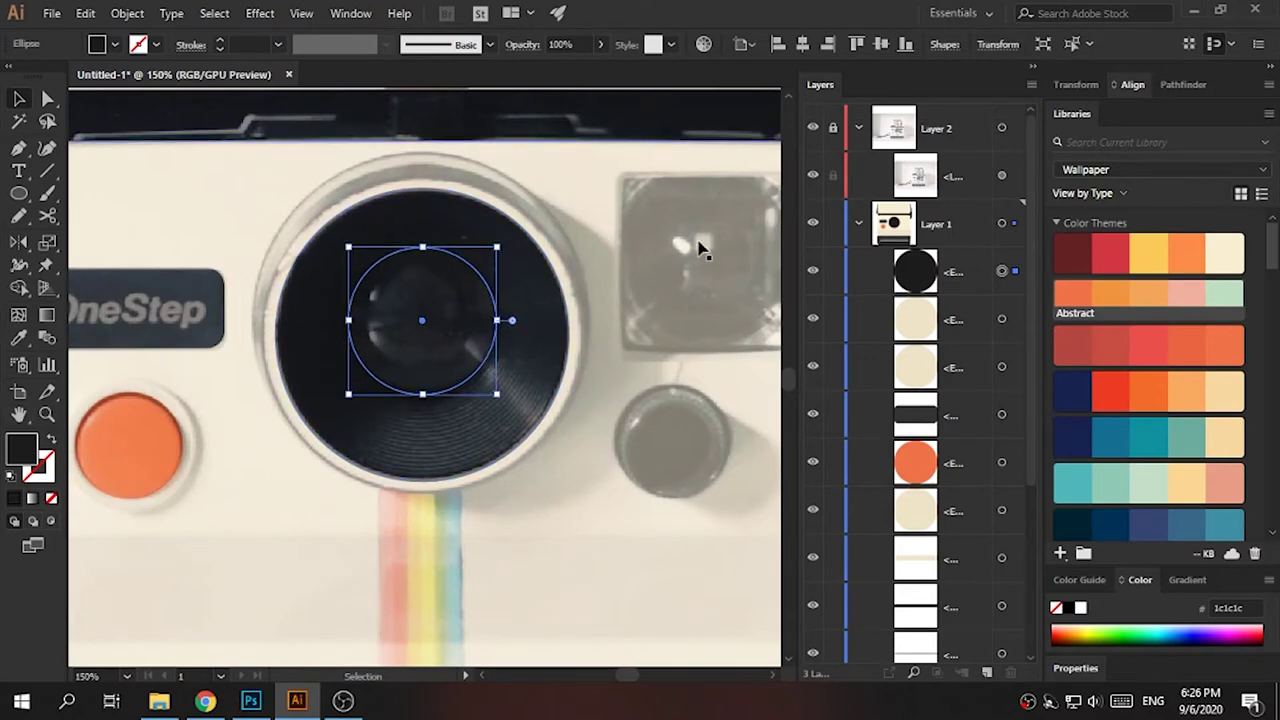
- Fill the inner lens circle dark grey and restack the cream circle against the lens
click(851, 229)
click(703, 306)
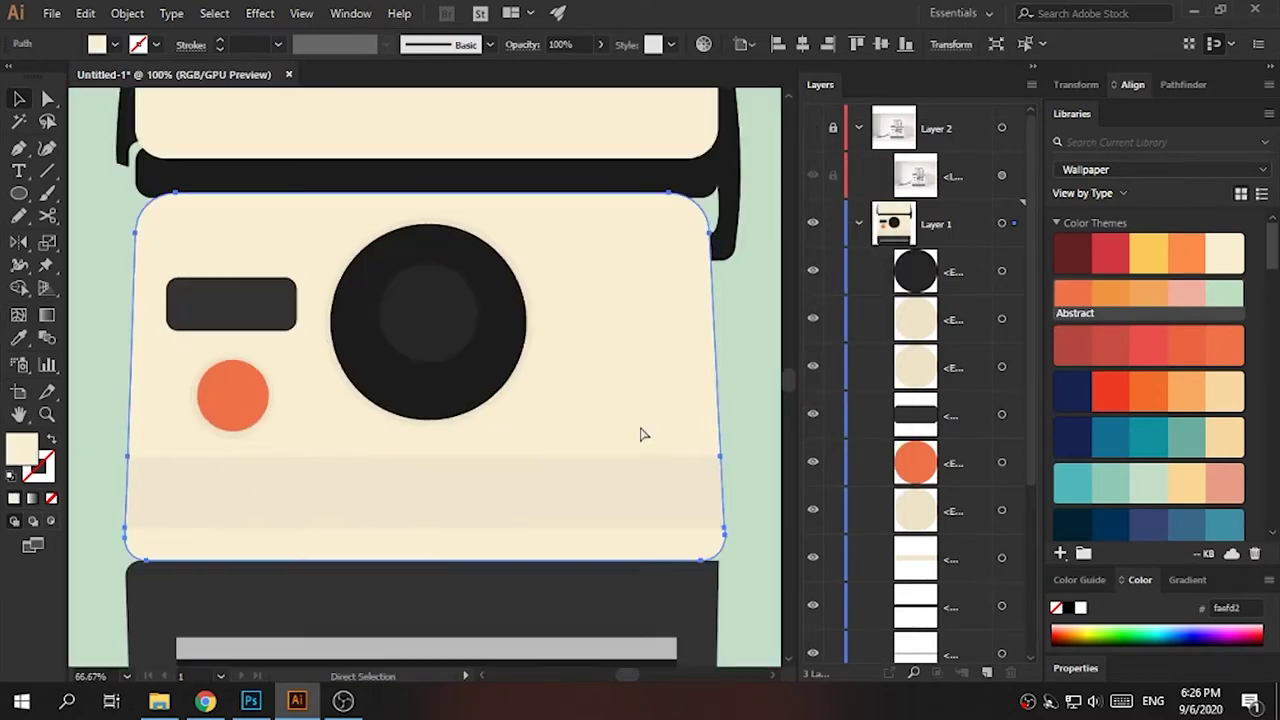
click(812, 128)
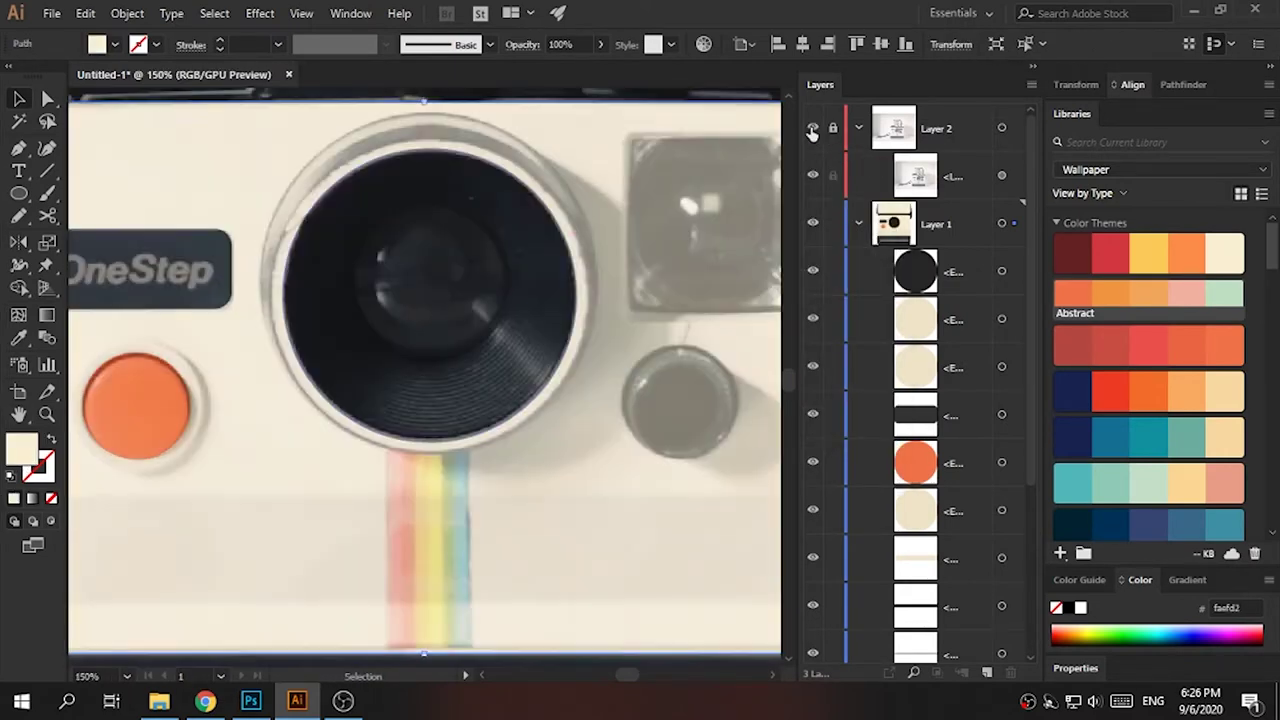
click(560, 224)
scroll(429, 357, up, 2)
key(ctrl+shift+bracketright)
drag(950, 270, 968, 480)
- Recolour the cream circle light grey c4bfb6 and fit it around the lens rim
click(812, 128)
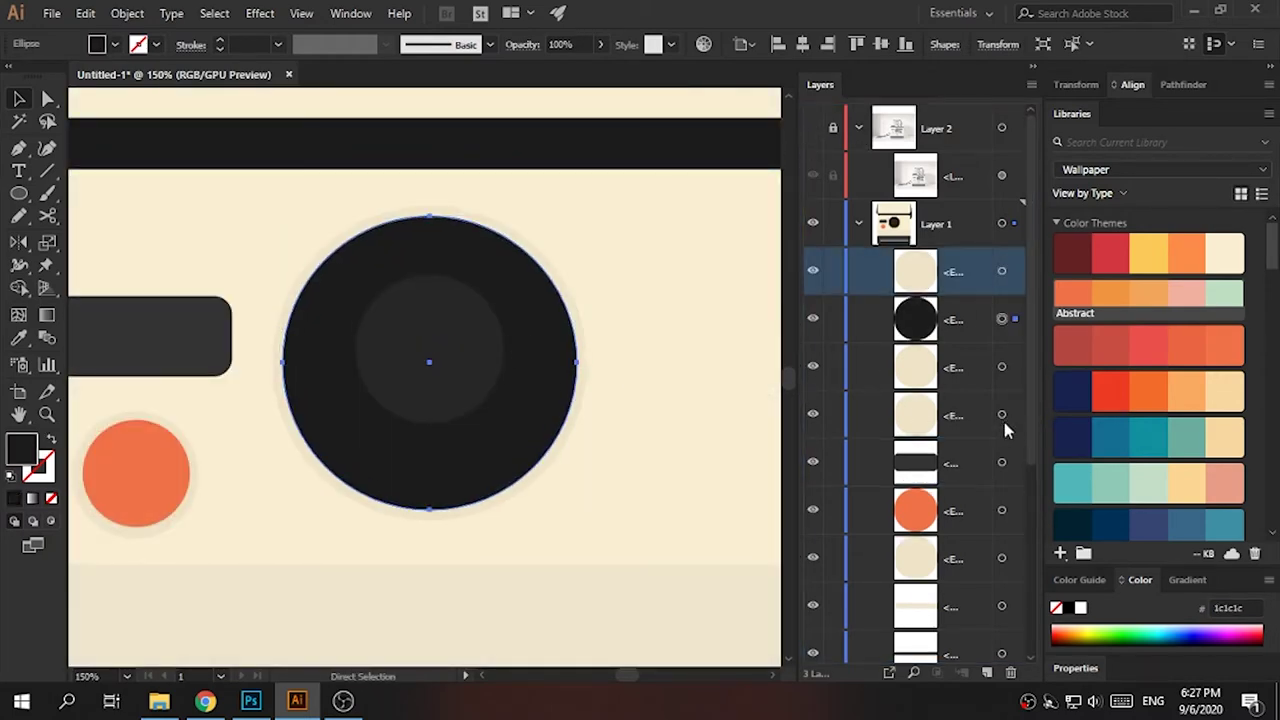
key(v)
drag(566, 286, 557, 255)
double_click(19, 465)
click(831, 229)
click(812, 128)
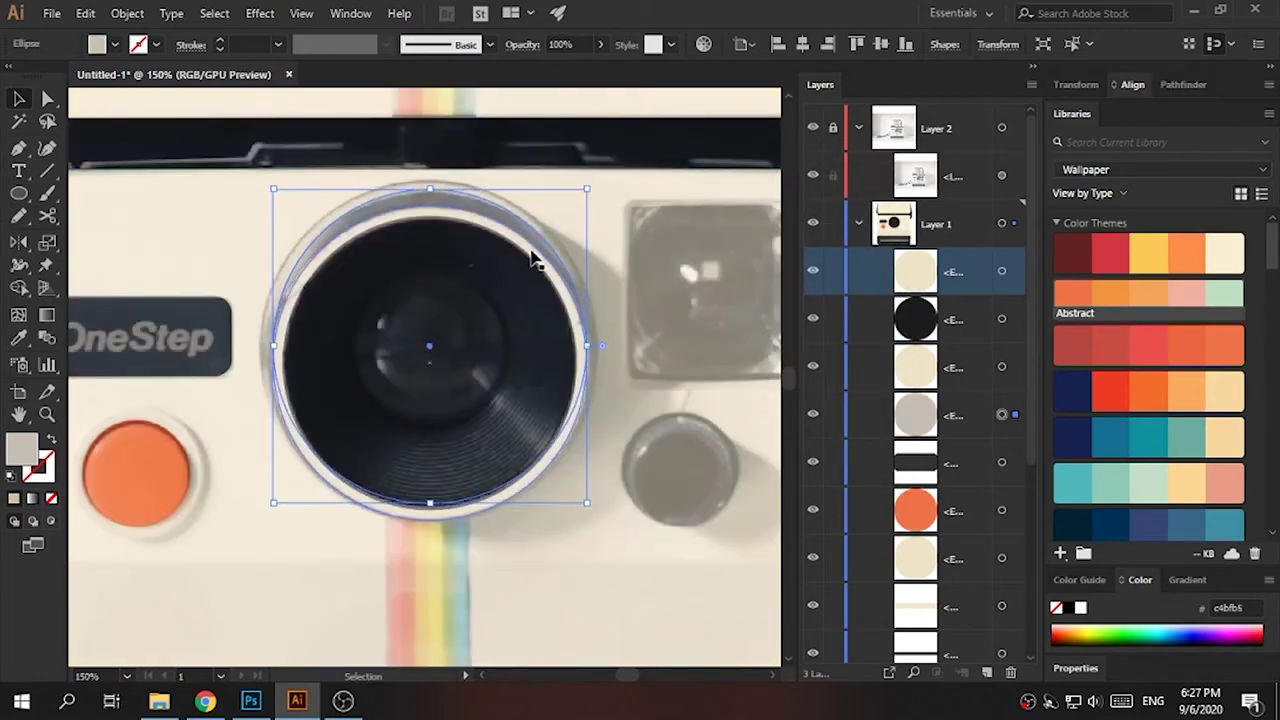
drag(533, 258, 523, 251)
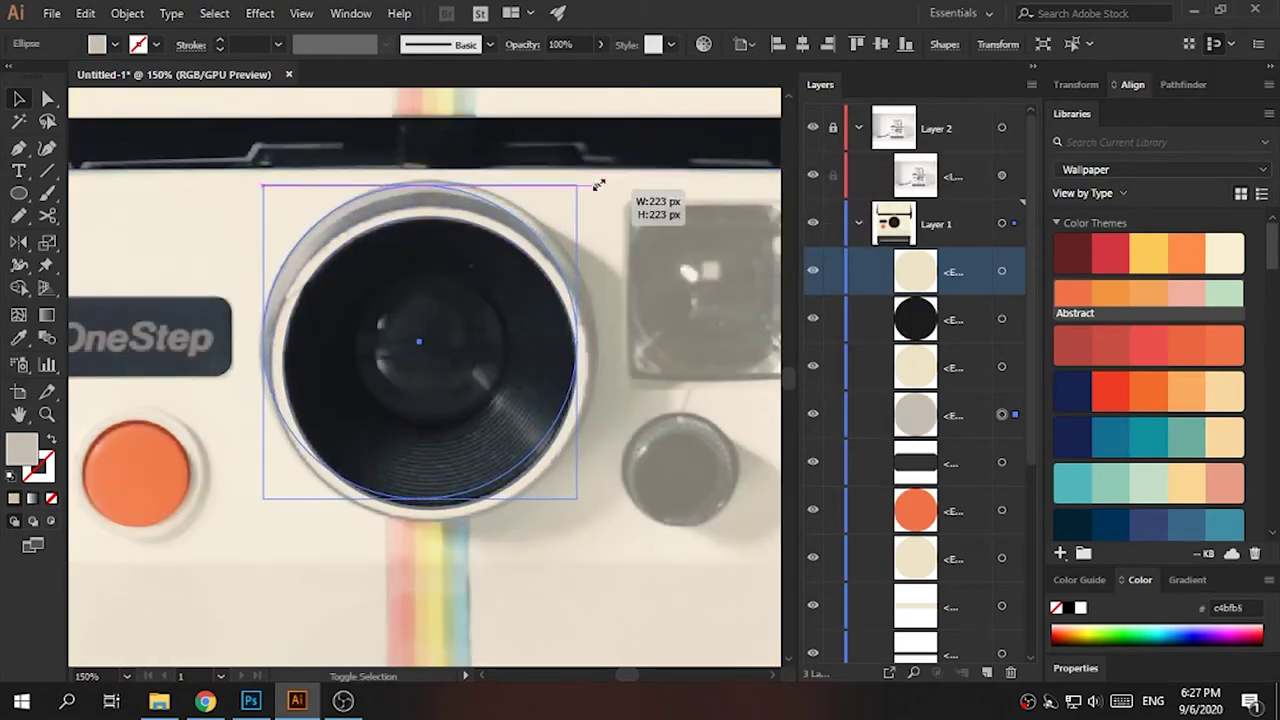
drag(598, 186, 612, 172)
key(Down)
key(Down)
drag(592, 183, 582, 193)
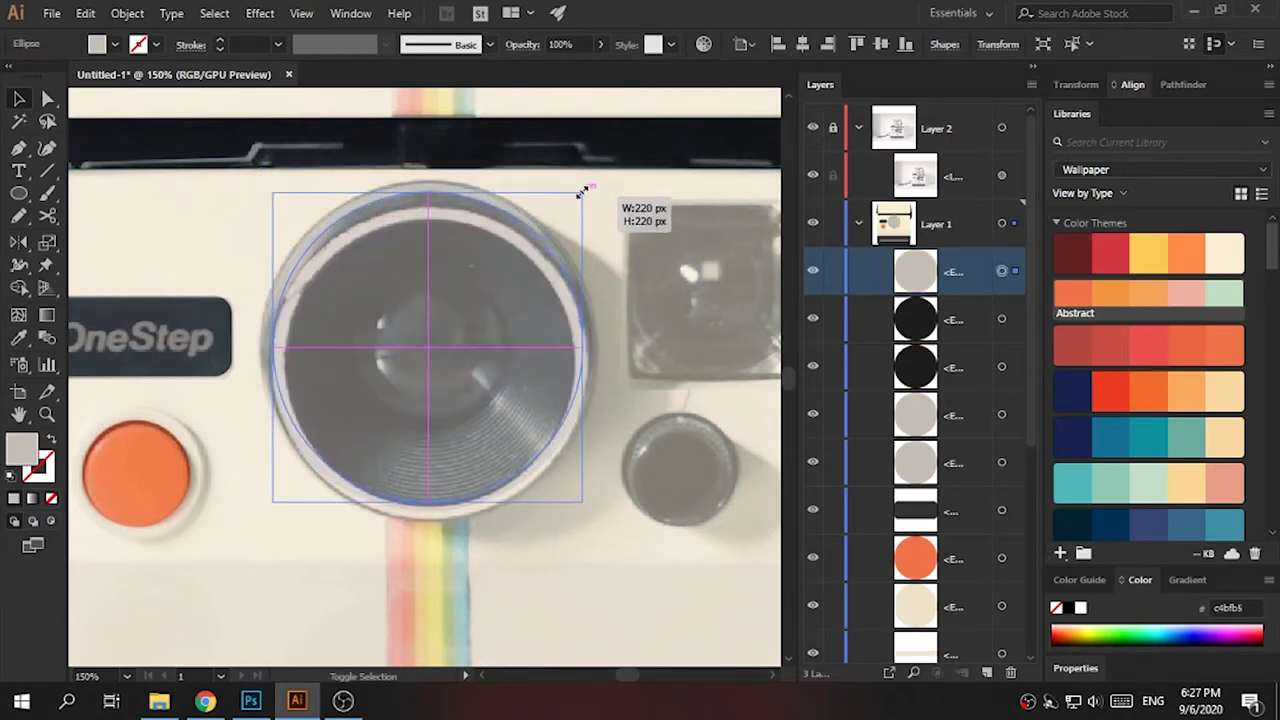
- Fill the outer ring 939393 grey and raise it in the stacking order
click(813, 176)
double_click(22, 447)
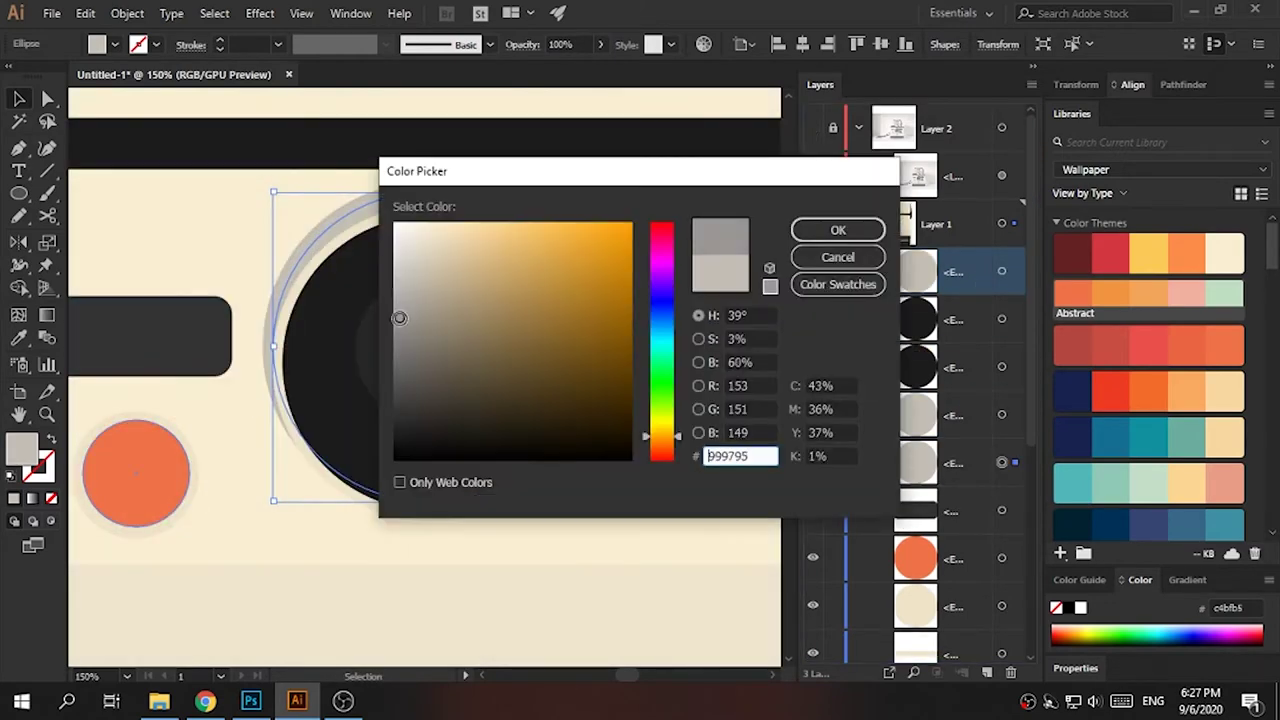
click(834, 229)
drag(955, 462, 966, 402)
key(ctrl+minus)
key(ctrl+minus)
click(720, 409)
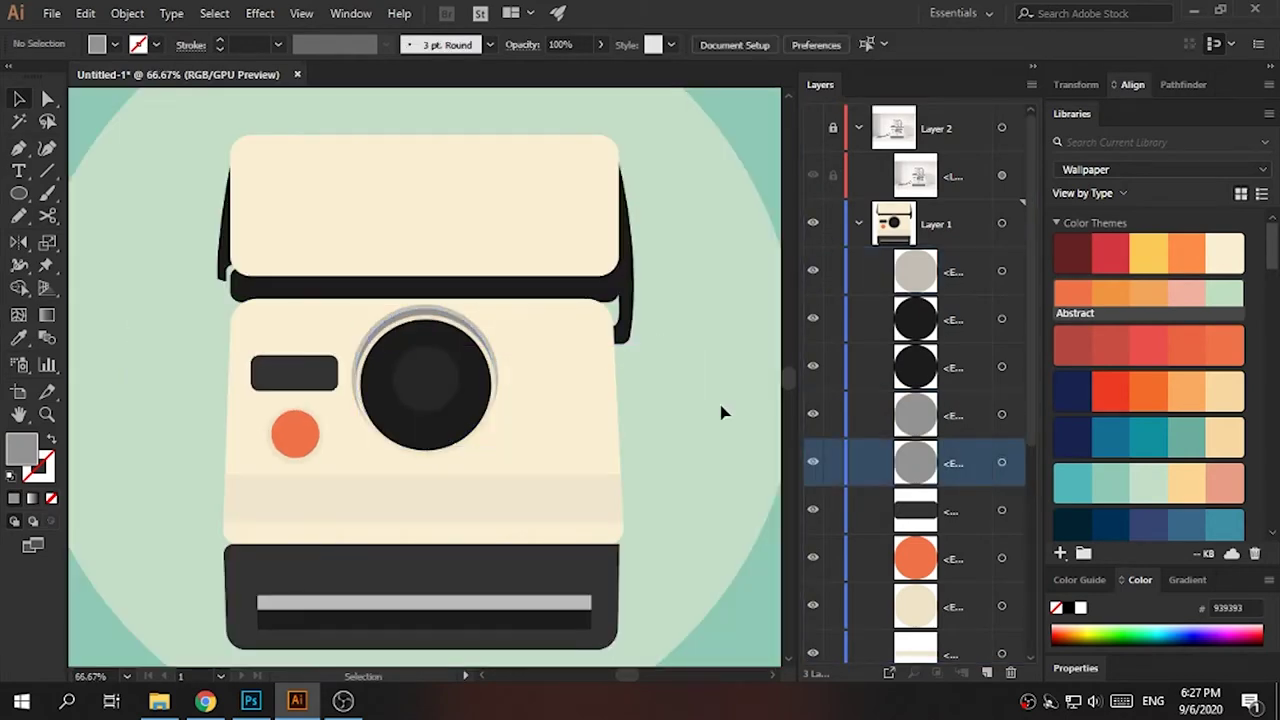
- Draw a rectangle over the Q-Light label on the camera top
key(ctrl+plus)
key(ctrl+plus)
key(ctrl+plus)
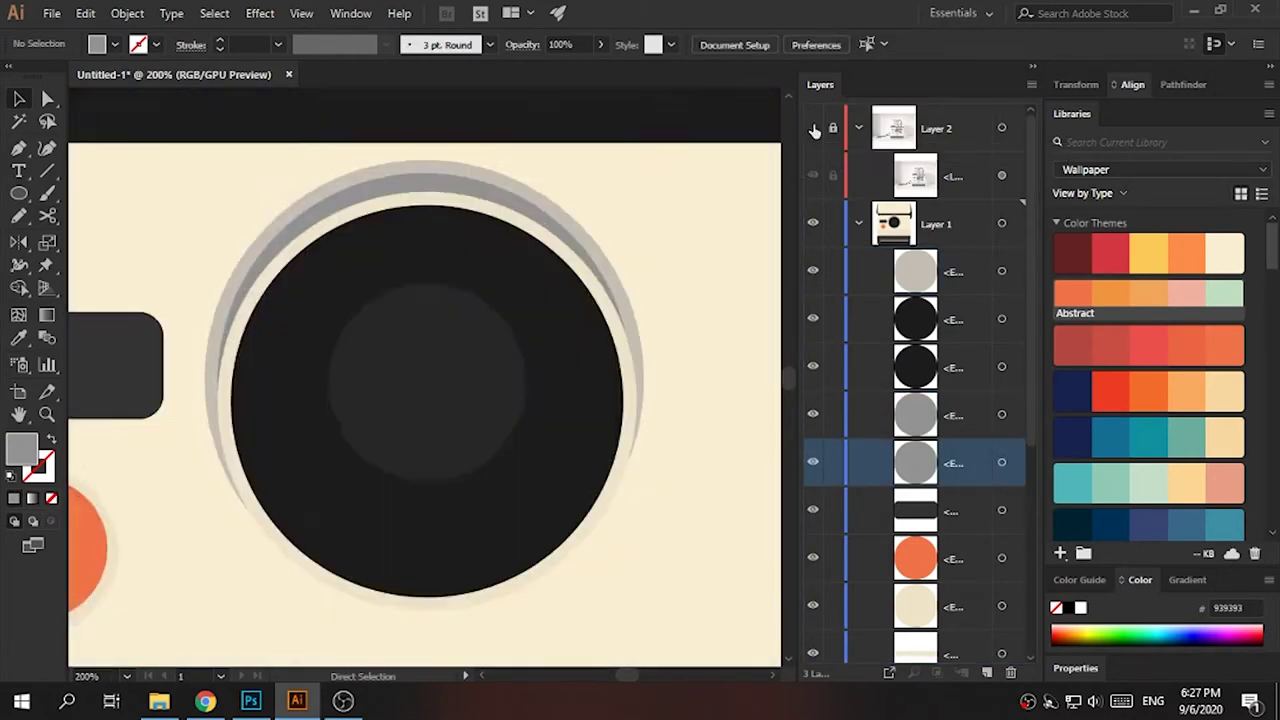
key(ctrl+minus)
click(813, 129)
key(ctrl+minus)
drag(784, 210, 617, 389)
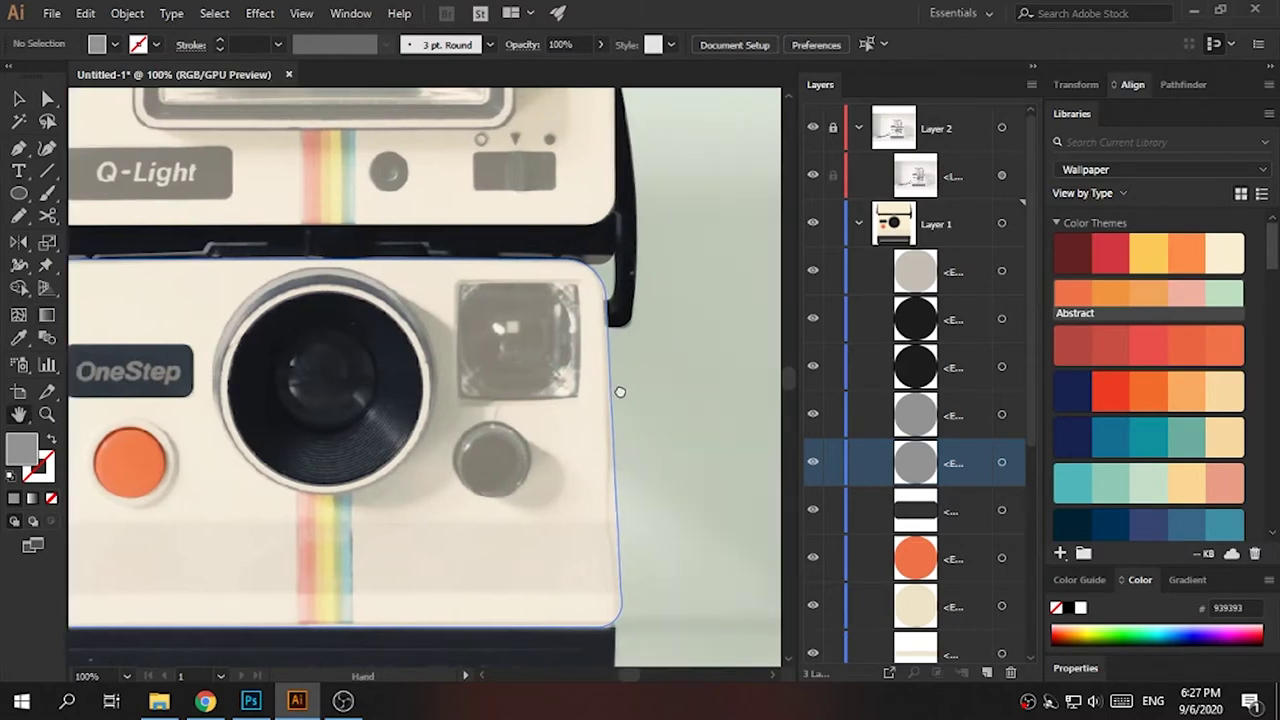
key(ctrl+plus)
drag(726, 457, 447, 378)
key(m)
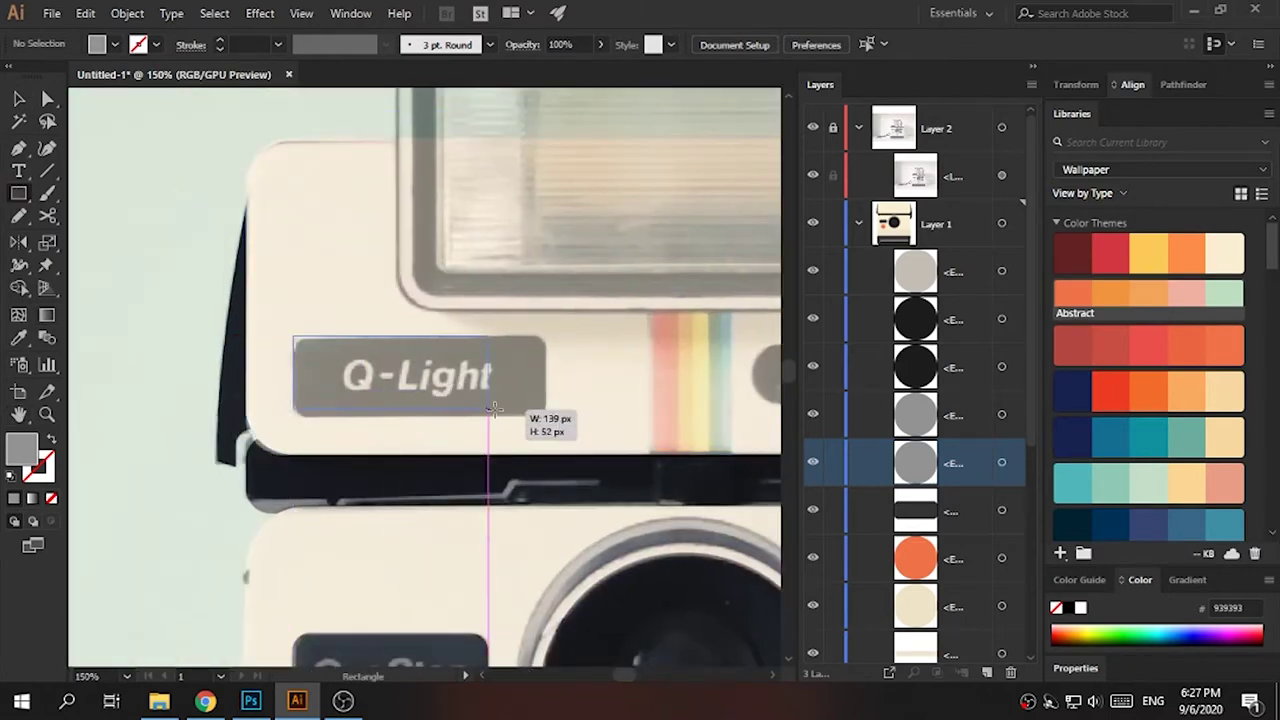
drag(547, 413, 547, 413)
key(v)
- Add a small round button, duplicate it, and draw a small rectangular button beside it
scroll(420, 375, right, 5)
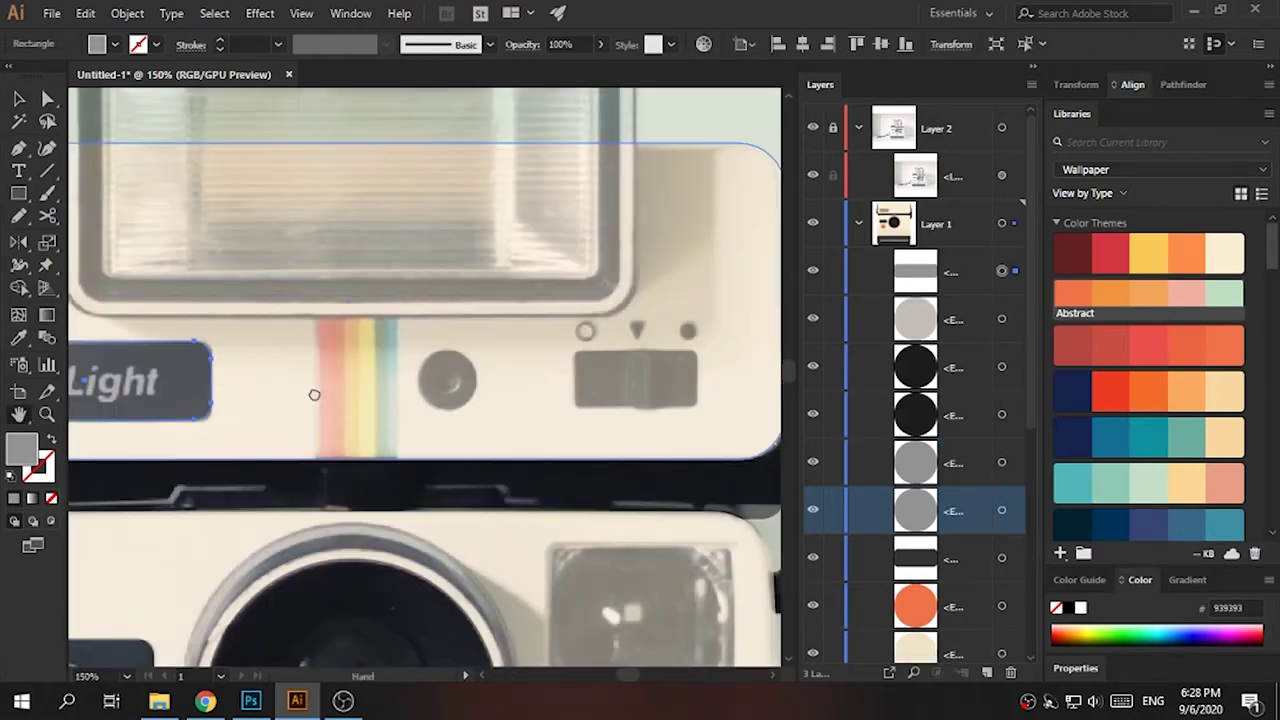
key(l)
drag(443, 394, 449, 404)
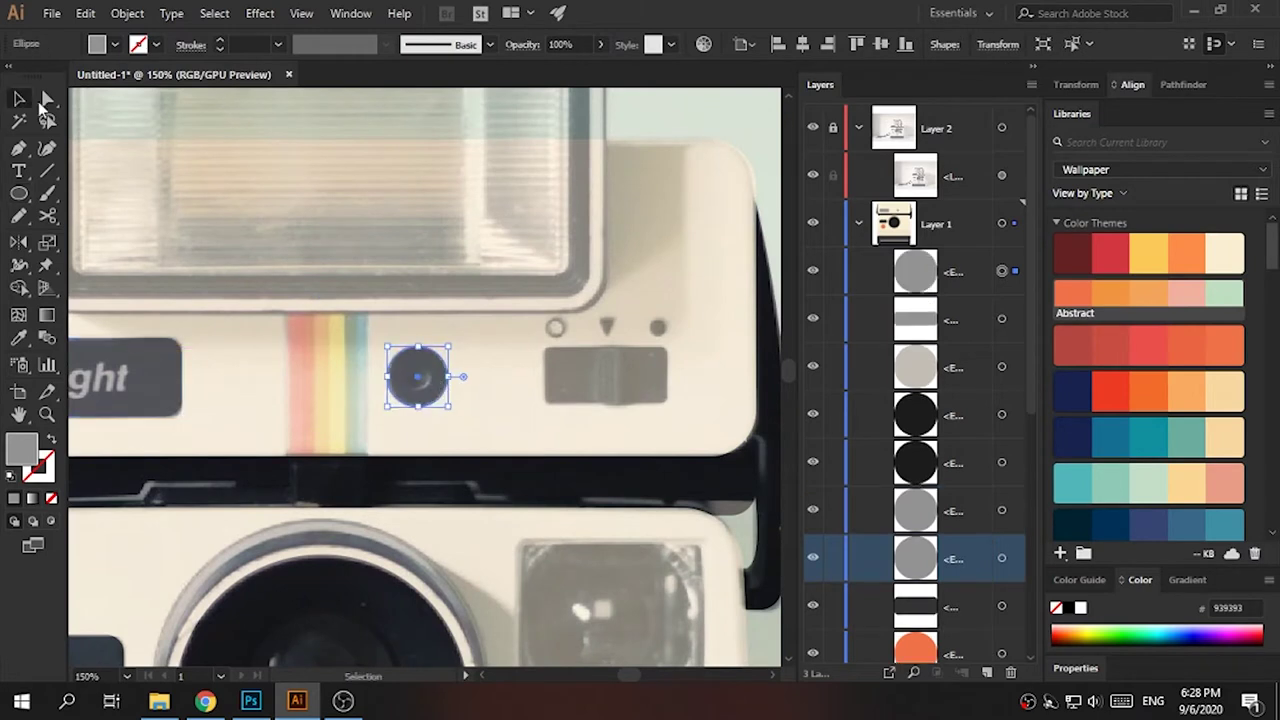
key(ctrl+v)
key(m)
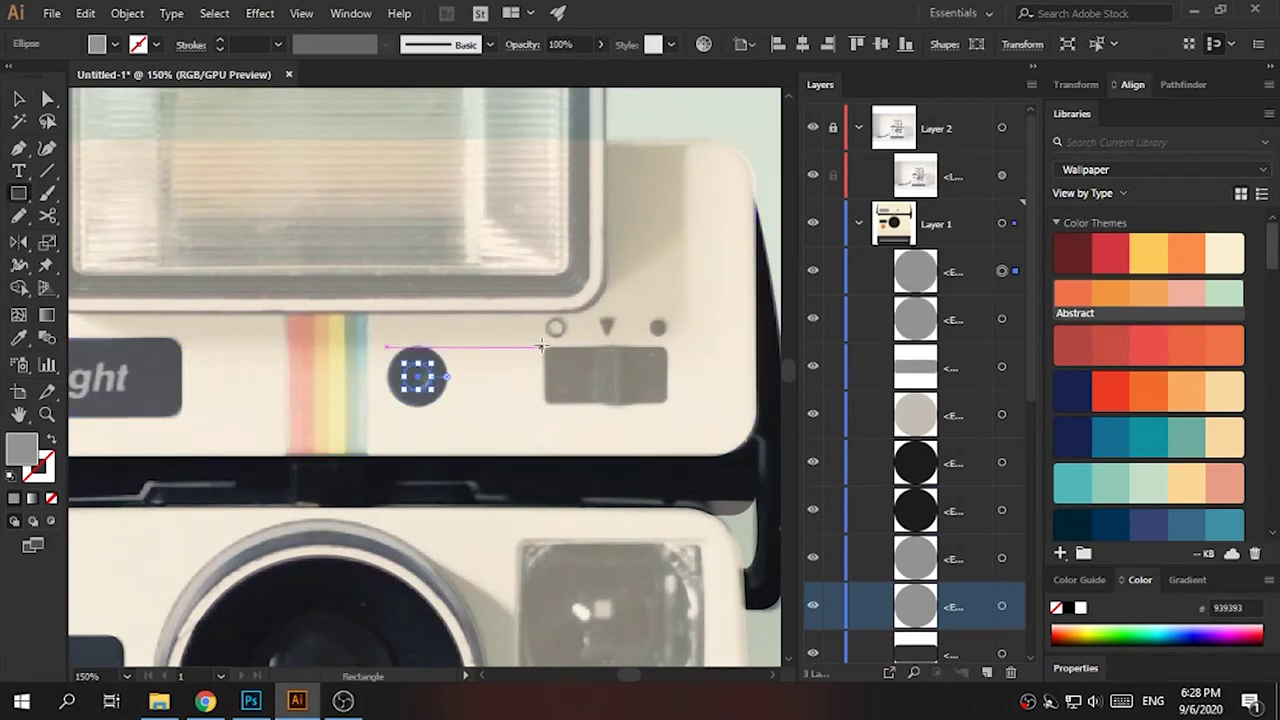
drag(663, 390, 667, 402)
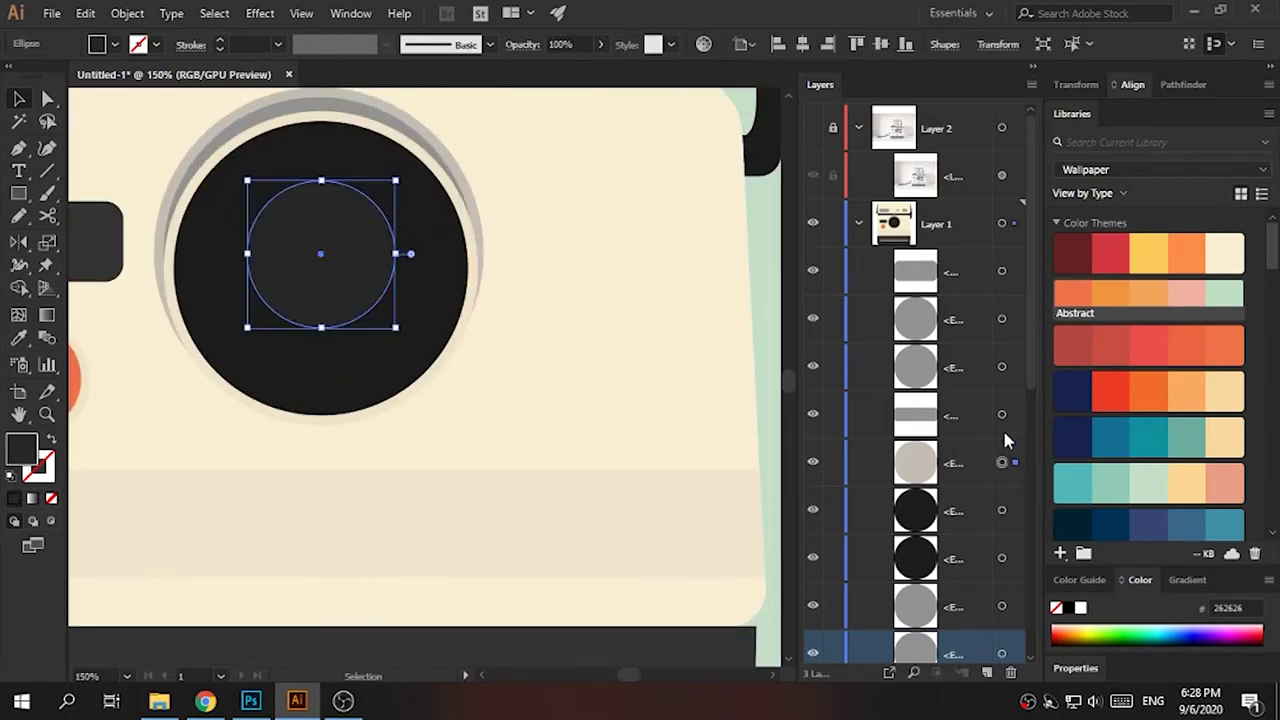
click(1002, 420)
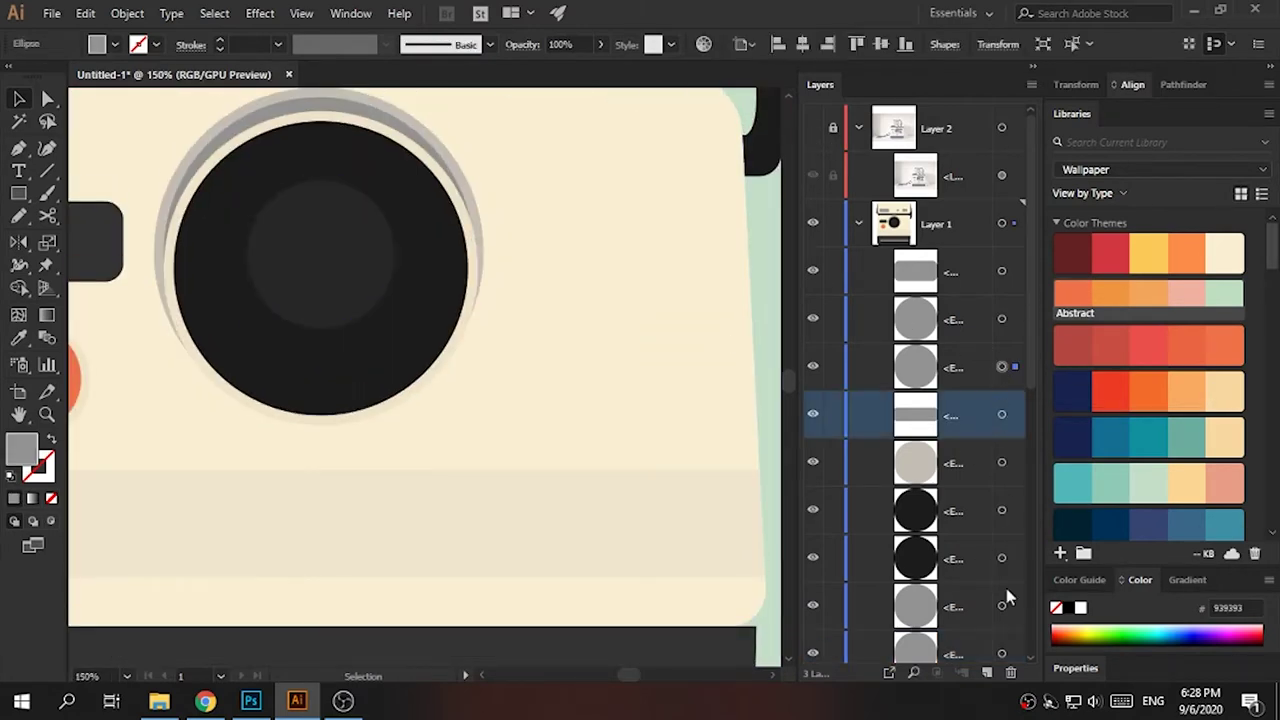
- Draw a tilted highlight ellipse on the lens and duplicate it to the right
key(ctrl+shift+a)
key(ctrl+1)
scroll(489, 291, up, 2)
scroll(611, 306, up, 2)
scroll(575, 376, up, 3)
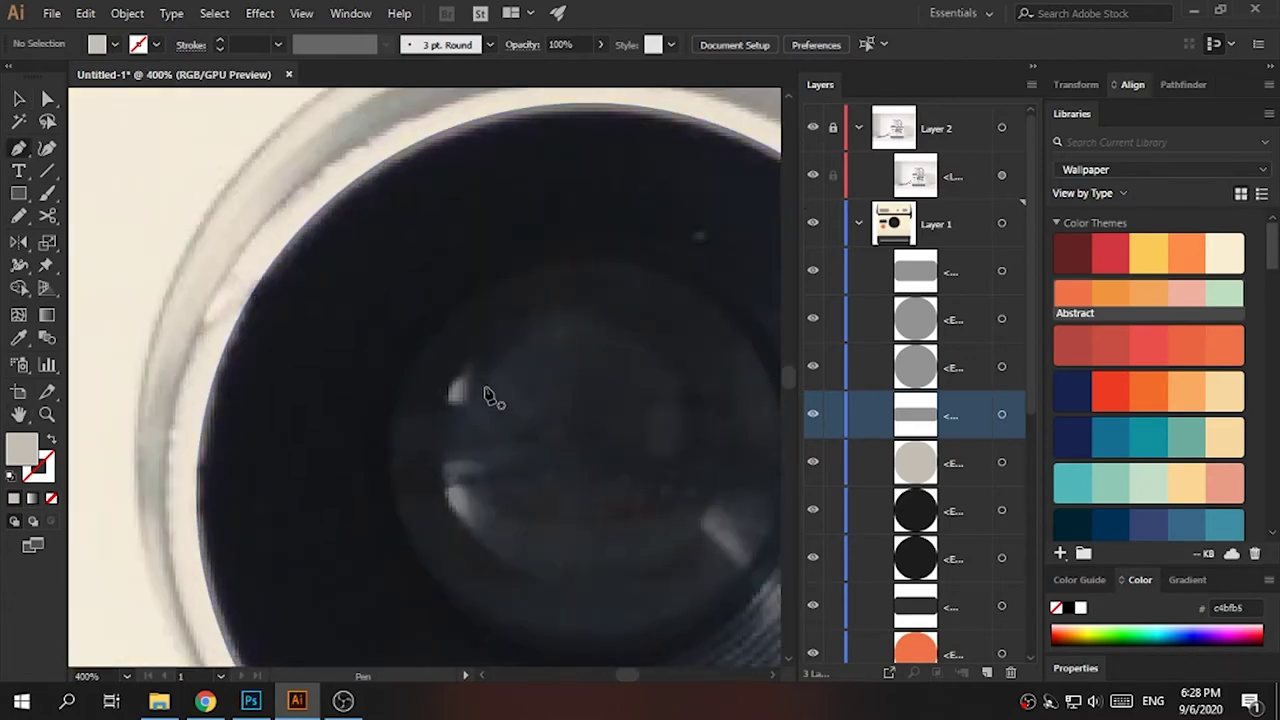
drag(529, 428, 540, 440)
key(v)
mouse_move(545, 420)
mouse_down()
mouse_move(566, 363)
mouse_move(500, 365)
mouse_move(472, 486)
mouse_up()
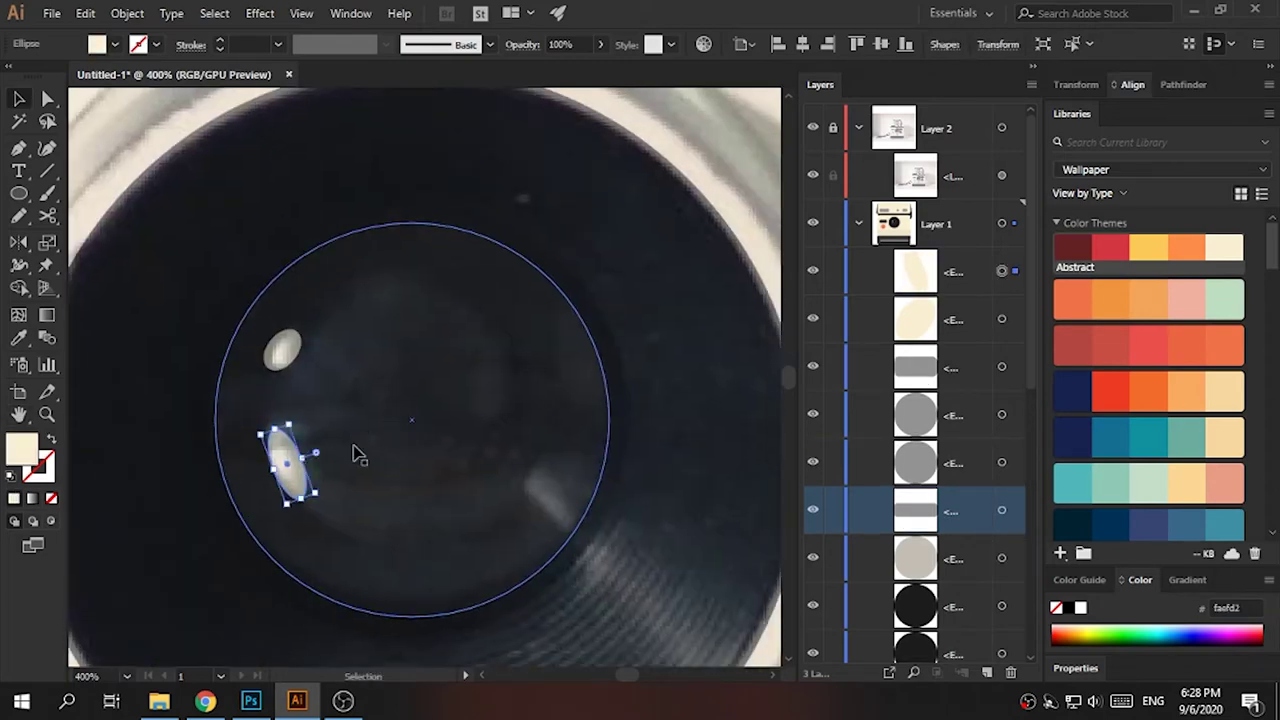
drag(286, 466, 551, 486)
- Group the three lens highlight ellipses
key(ctrl+minus)
click(813, 128)
key(ctrl+minus)
shift+click(1001, 318)
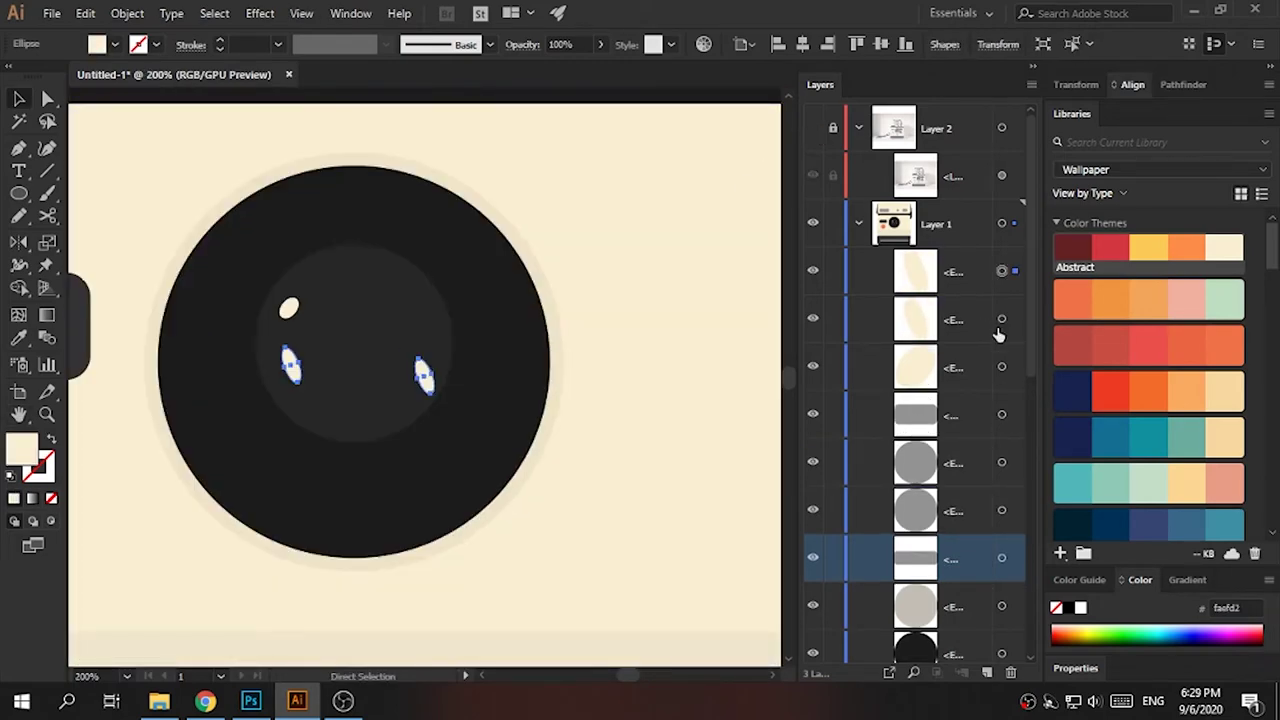
shift+click(1001, 366)
key(ctrl+g)
scroll(1108, 343, down, 5)
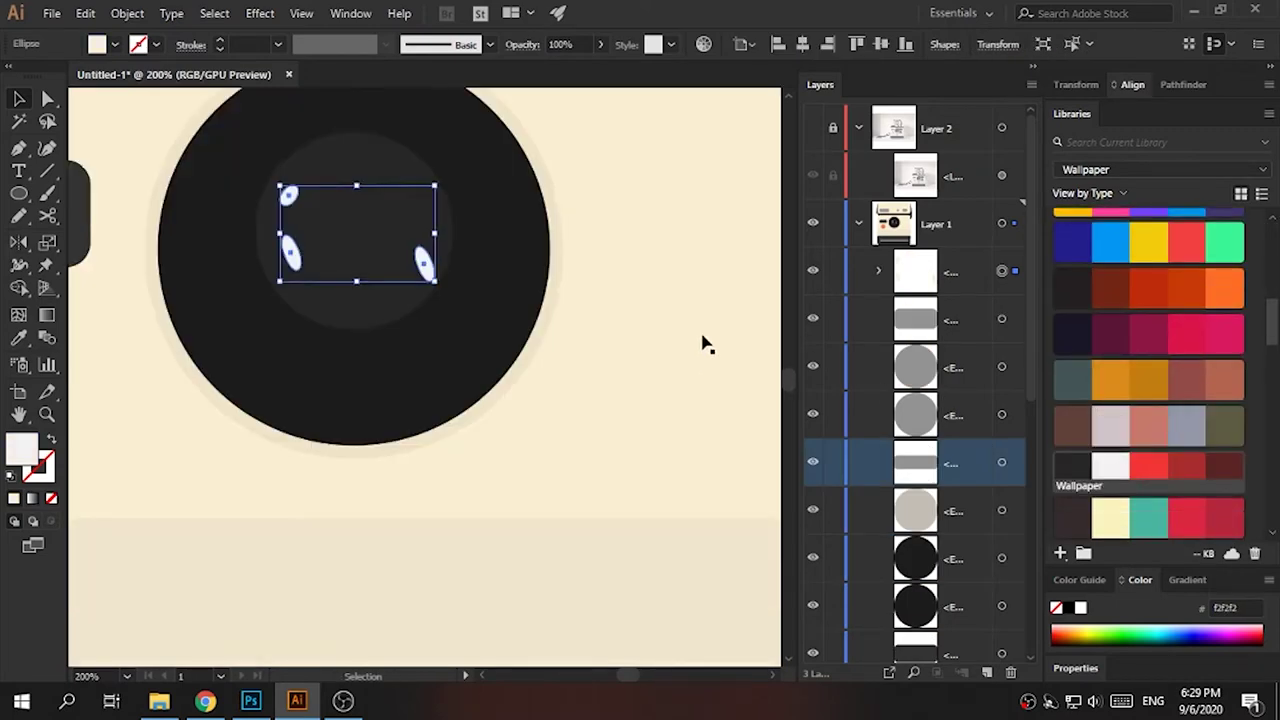
key(ctrl+minus)
key(ctrl+minus)
key(ctrl+minus)
key(ctrl+shift+a)
- Lower the opacity of the lens highlight group
key(ctrl+plus)
key(ctrl+plus)
key(ctrl+plus)
click(543, 457)
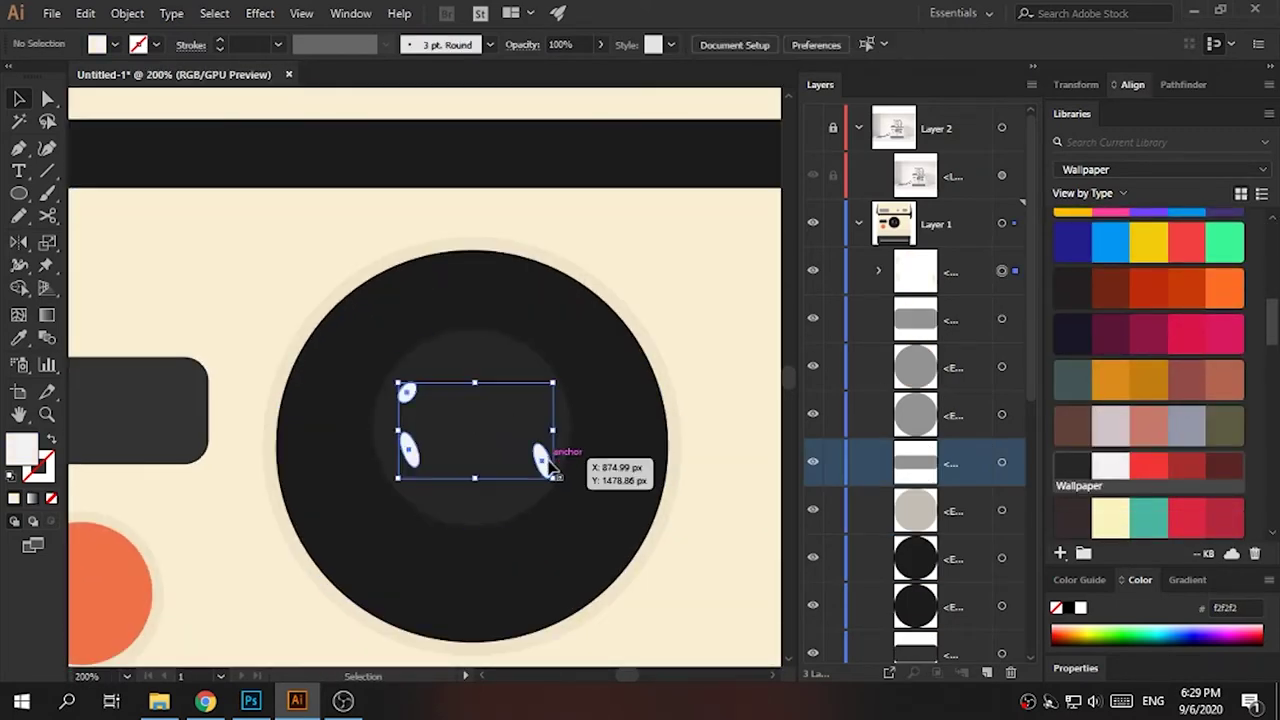
click(578, 45)
text(0)
key(Return)
- Apply the dark label colour to the top panel's label bar and buttons
key(ctrl+minus)
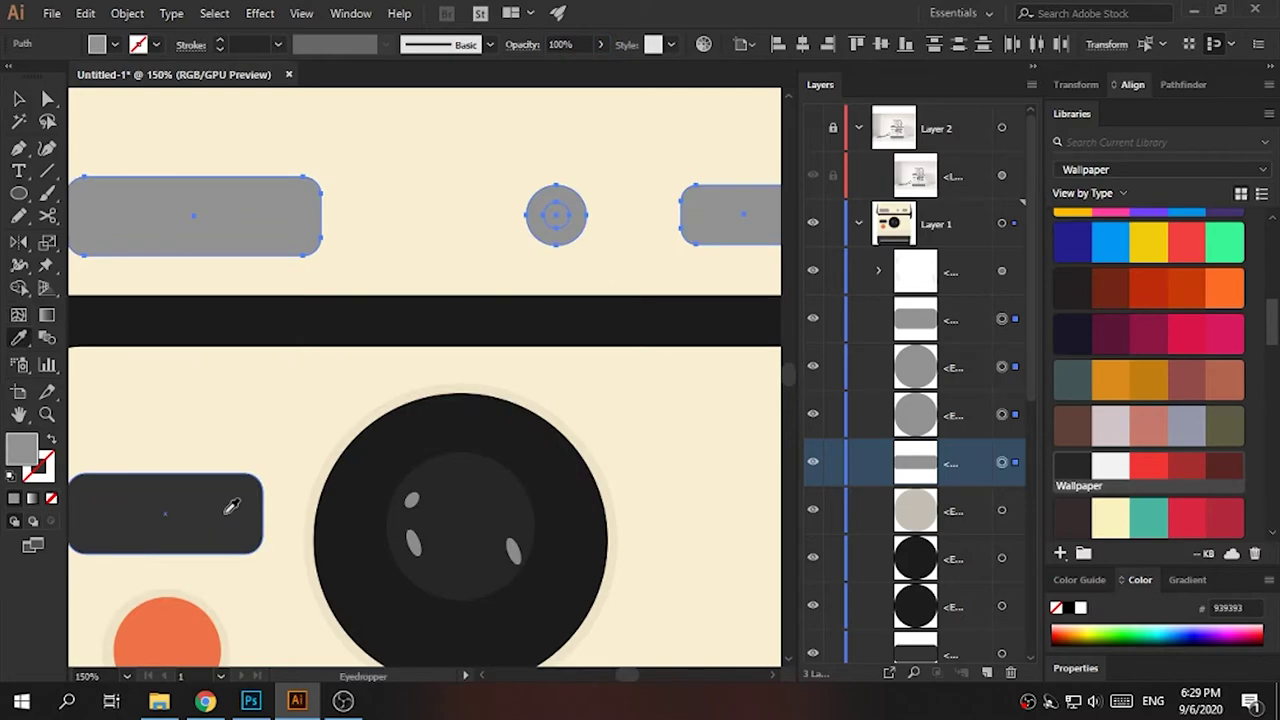
click(231, 507)
key(ctrl+minus)
key(ctrl+minus)
click(813, 128)
- Draw a dark rounded square over the viewfinder window with a circle inside it
key(v)
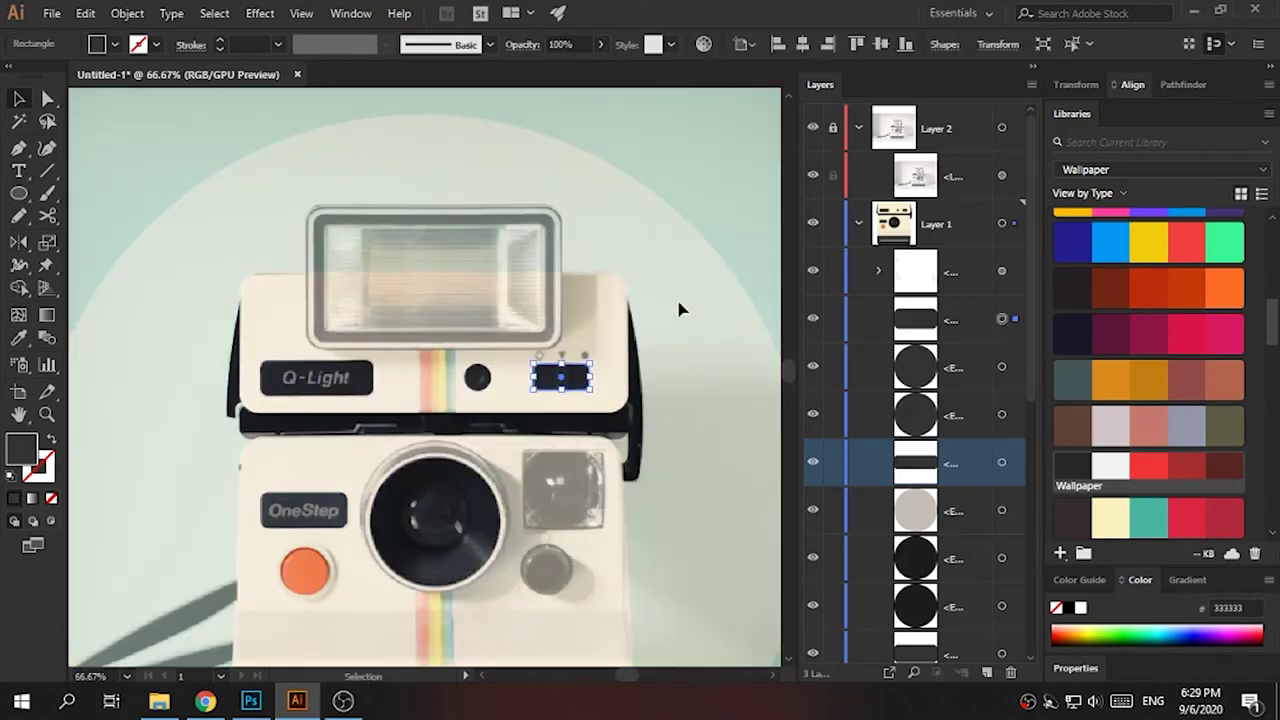
click(679, 310)
scroll(679, 310, up, 5)
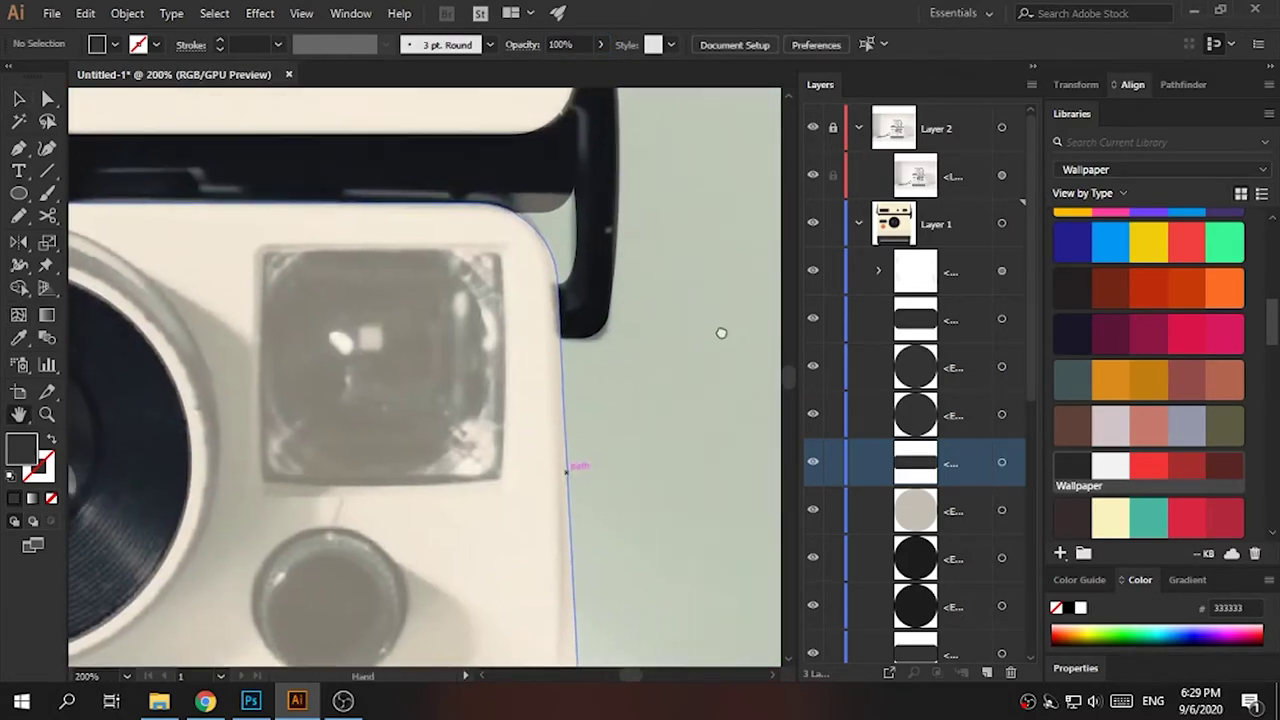
drag(499, 480, 500, 479)
key(v)
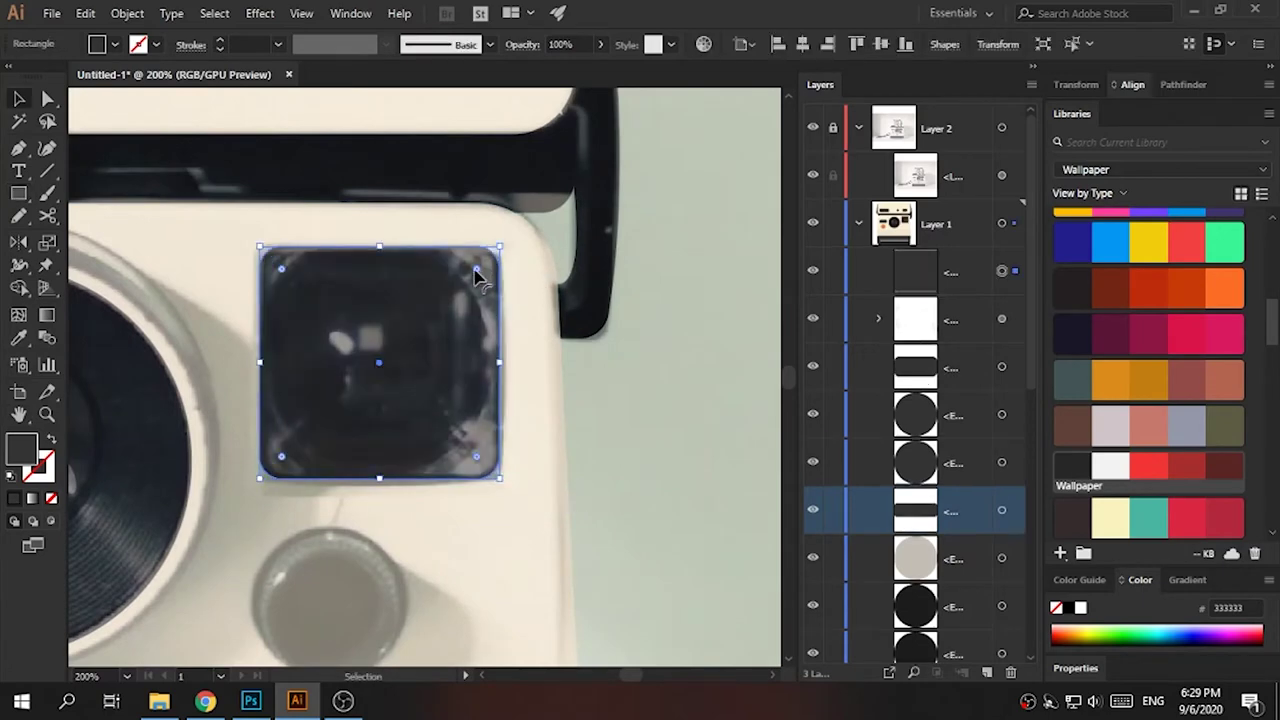
key(l)
drag(379, 363, 487, 265)
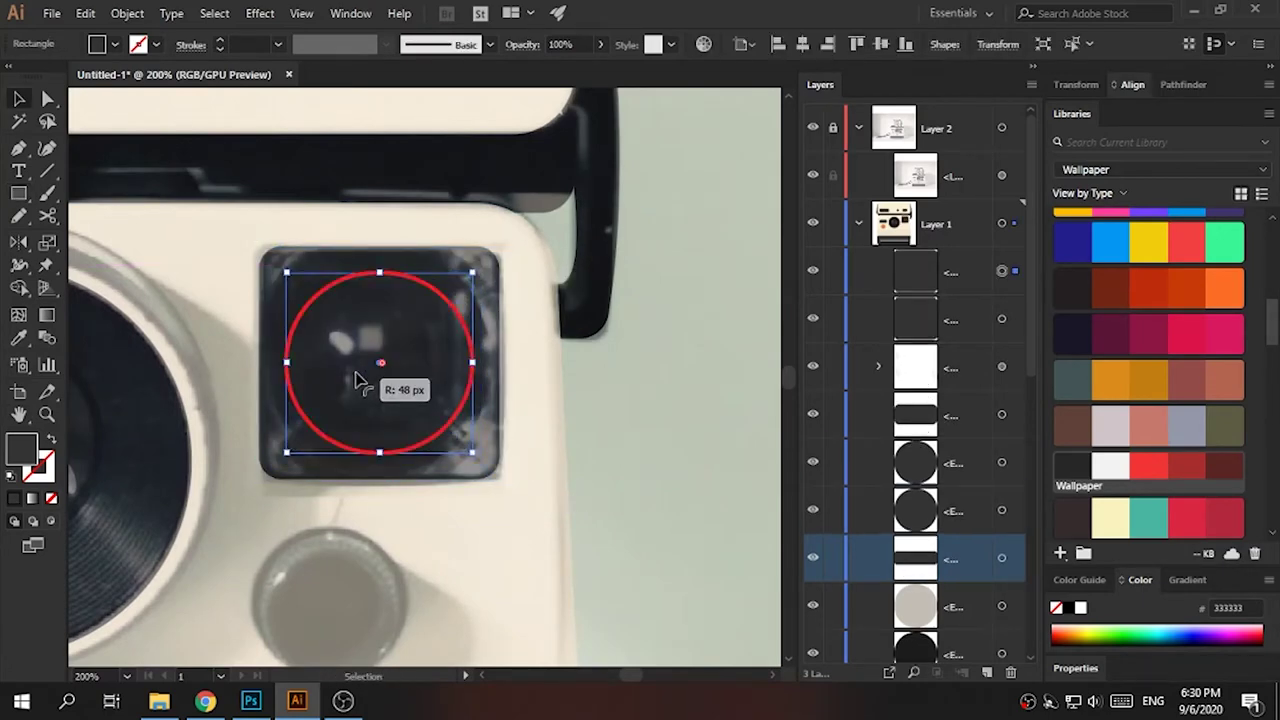
scroll(449, 343, up, 3)
scroll(414, 400, up, 2)
- Add two small white pill-shaped highlights inside the circle, one tilted and narrowed
key(m)
drag(361, 268, 425, 332)
key(i)
click(300, 320)
key(v)
drag(401, 298, 337, 335)
mouse_move(408, 318)
mouse_down()
mouse_move(312, 330)
mouse_move(300, 300)
mouse_move(323, 340)
mouse_move(362, 342)
mouse_up()
click(360, 360)
click(315, 325)
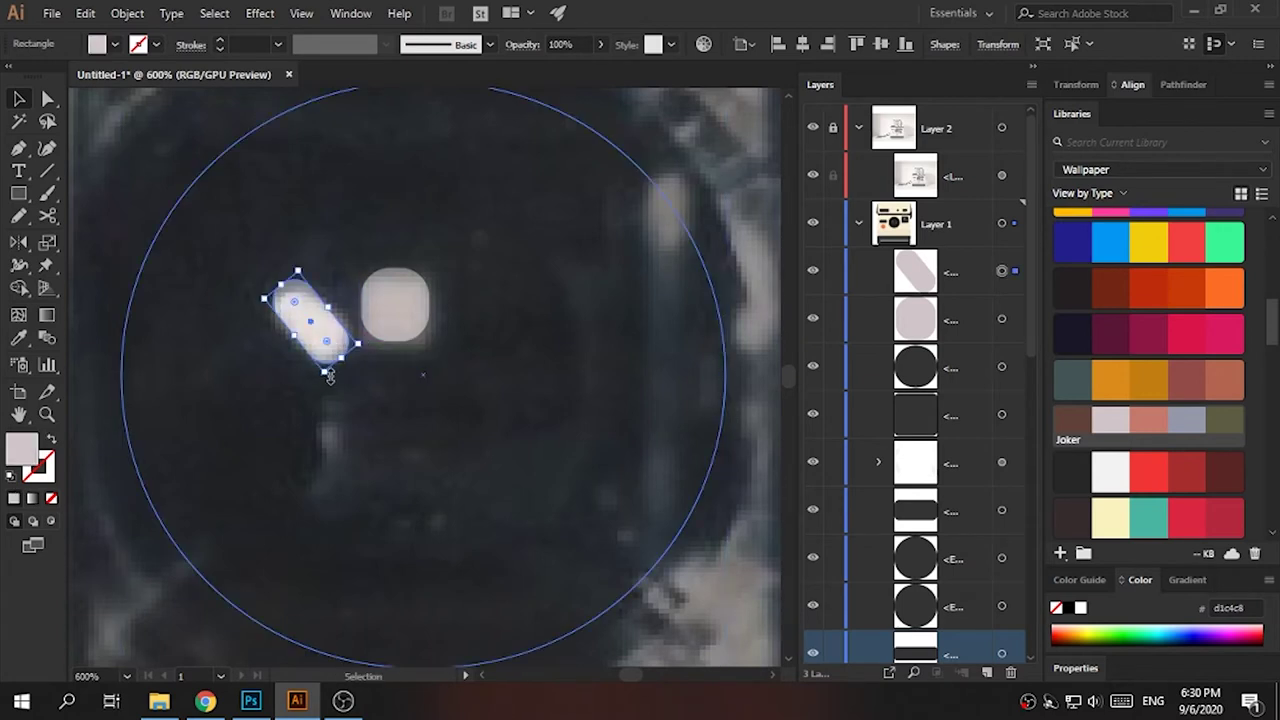
click(1100, 468)
drag(330, 335, 325, 413)
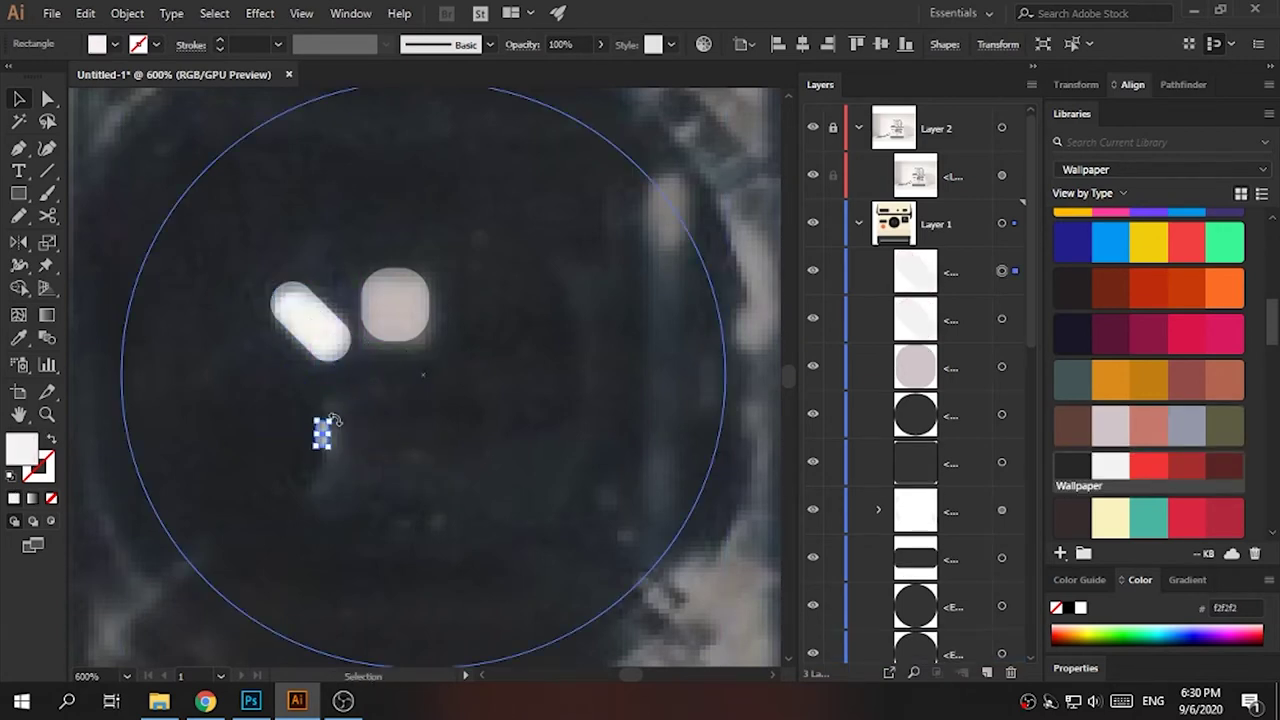
- Darken the small inner circle with a colour sampled by the Eyedropper
key(ctrl+equal)
key(ctrl+equal)
key(ctrl+equal)
key(ctrl+0)
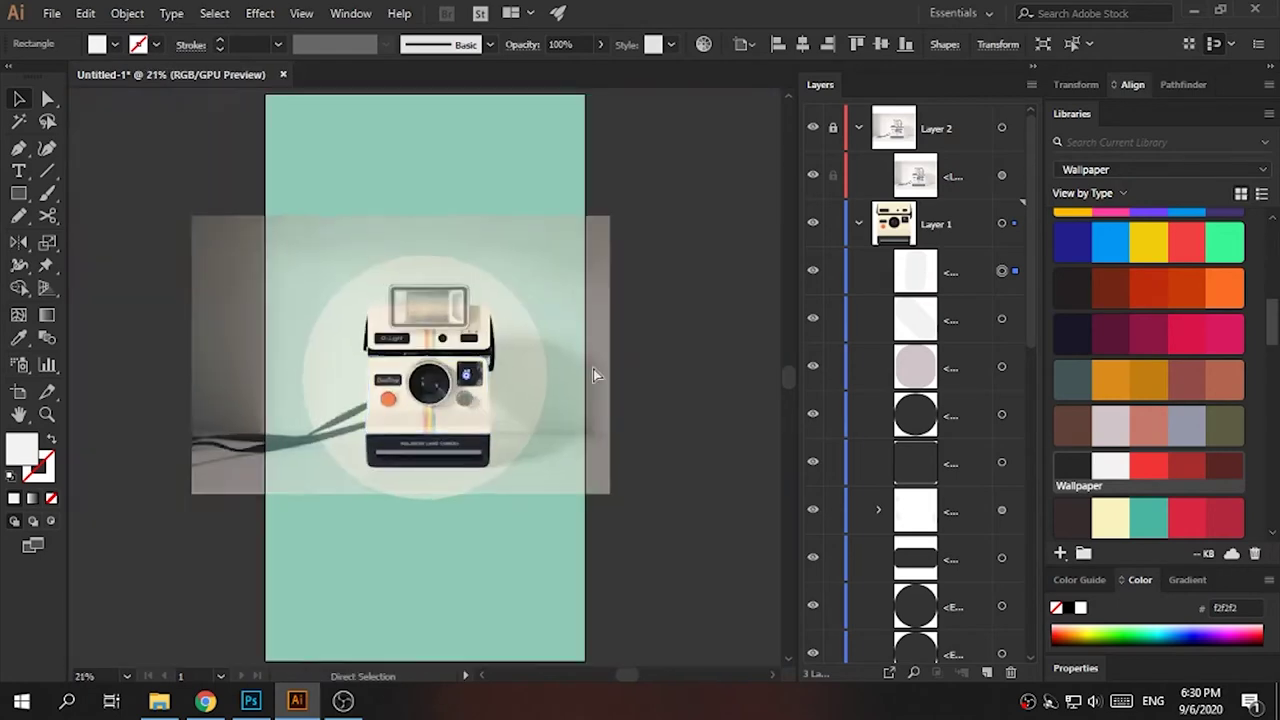
key(ctrl+1)
key(ctrl+shift+w)
key(ctrl+shift+w)
click(465, 330)
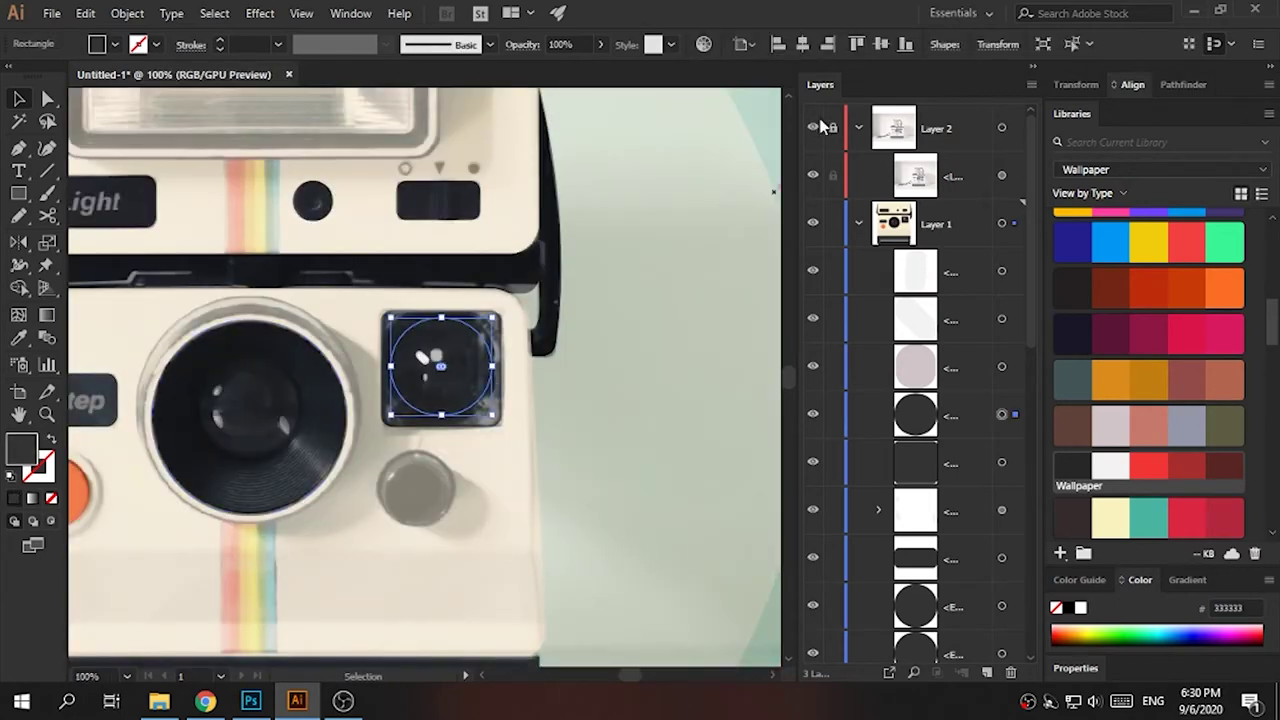
key(ctrl+shift+w)
key(i)
click(349, 418)
- Give the larger circle a dark rim sampled from the artwork
key(v)
click(363, 374)
key(i)
click(494, 329)
key(v)
key(ctrl+0)
key(ctrl+equal)
key(ctrl+equal)
key(ctrl+equal)
key(ctrl+minus)
key(ctrl+minus)
key(ctrl+minus)
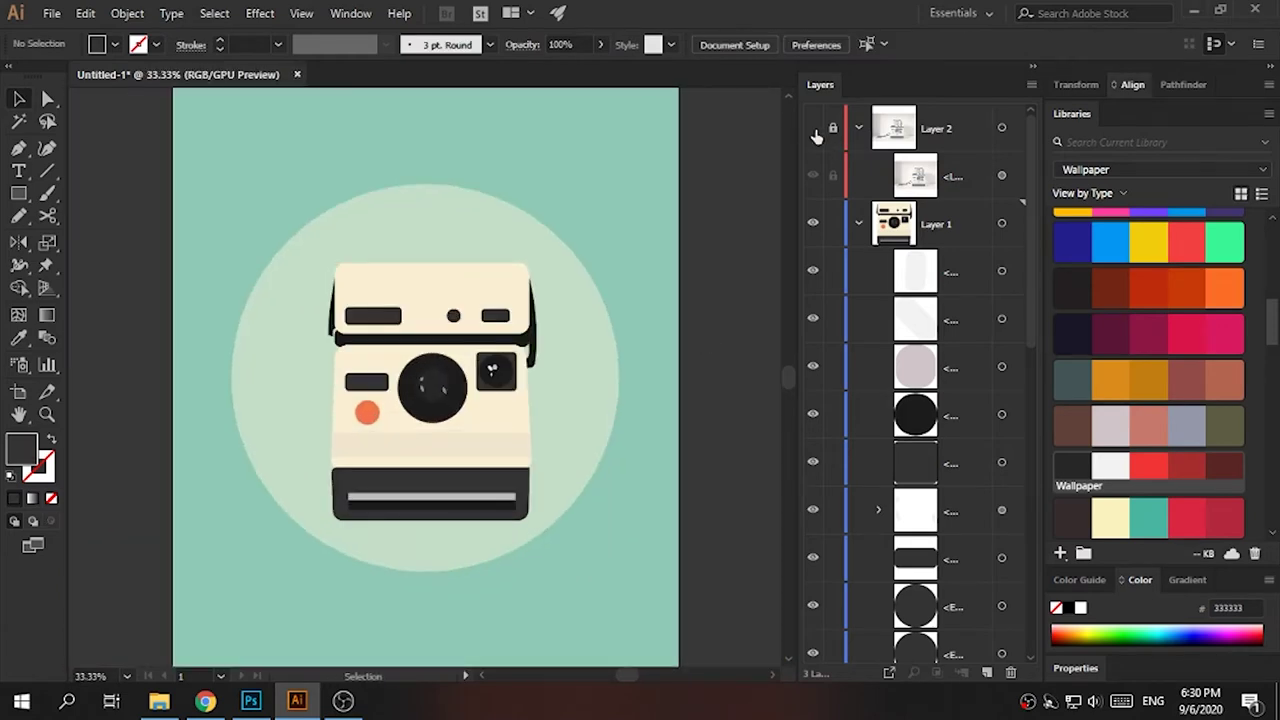
key(ctrl+shift+w)
key(ctrl+equal)
key(ctrl+equal)
key(ctrl+equal)
- Draw a rectangle over the flash and shrink a pasted-in-front copy to fit its window
key(m)
drag(210, 215, 597, 437)
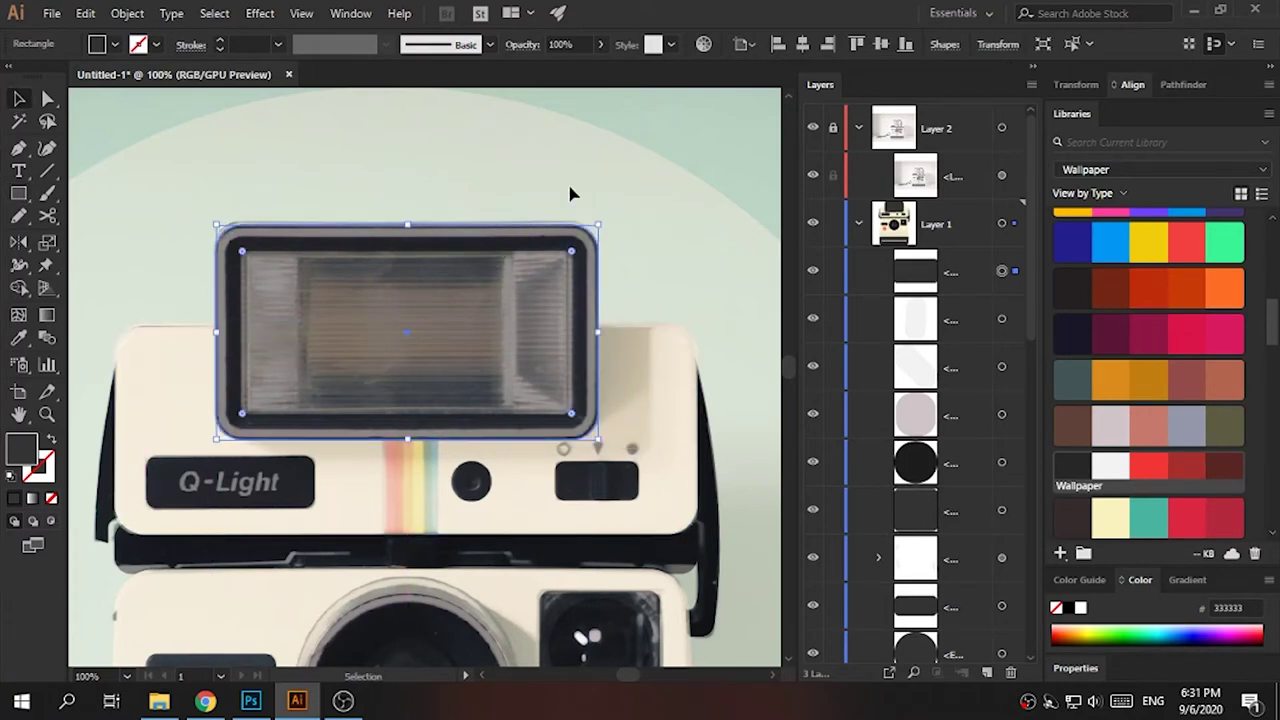
key(ctrl+c)
key(ctrl+f)
drag(597, 217, 579, 236)
drag(589, 332, 570, 332)
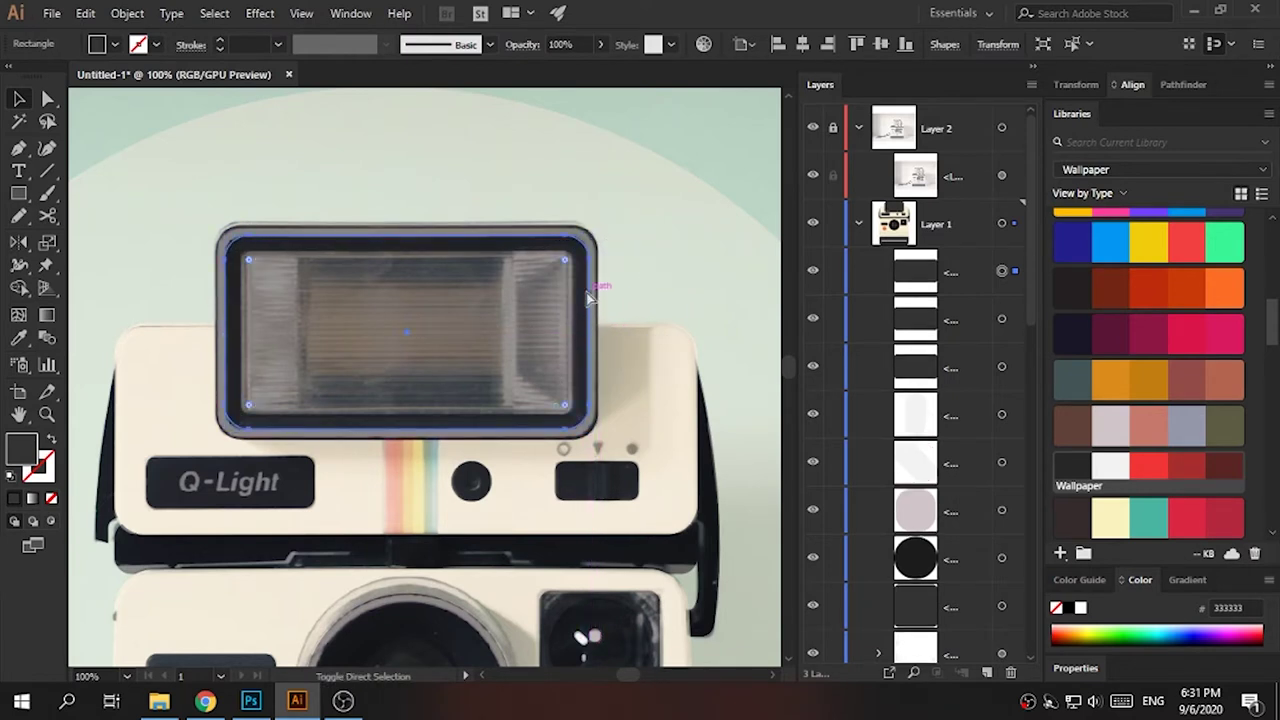
drag(586, 240, 570, 245)
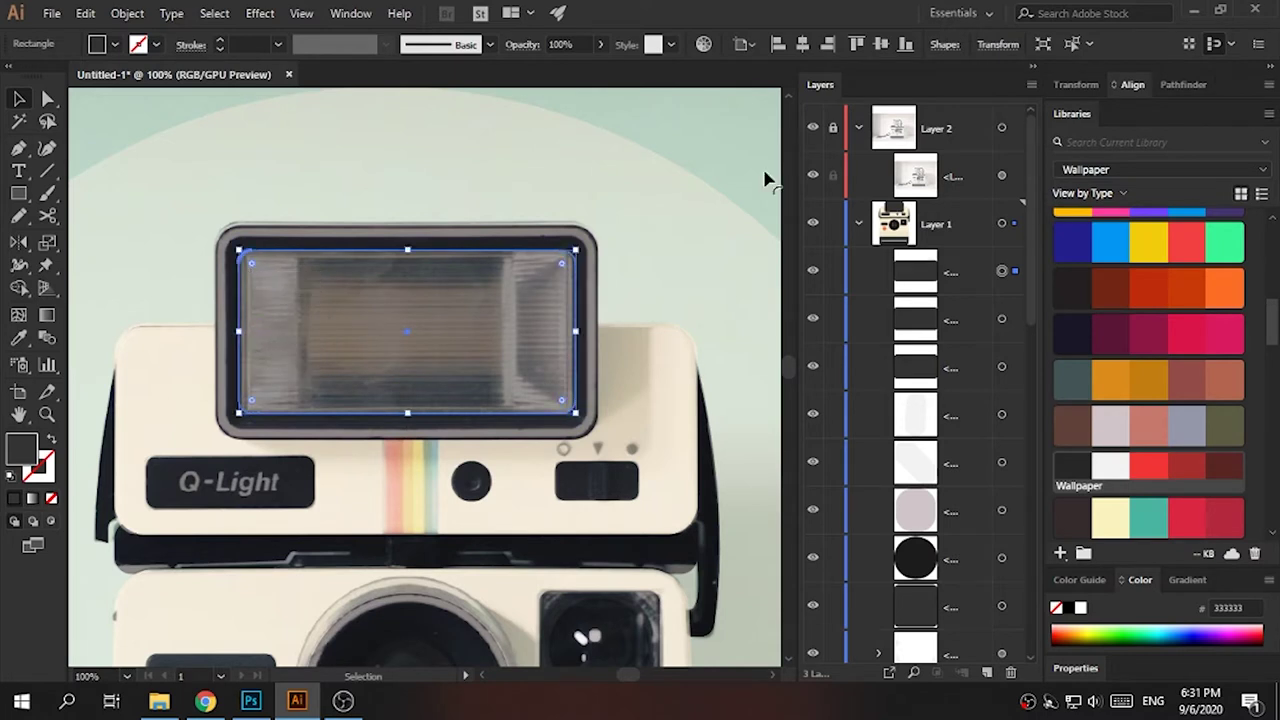
- Give the cream flash bezel a black outline via the Color Picker
click(812, 128)
click(812, 128)
click(197, 520)
double_click(22, 448)
key(Return)
click(593, 300)
double_click(44, 470)
click(834, 229)
click(666, 206)
- Fill the inner flash panel light grey #f2f2f2
click(406, 330)
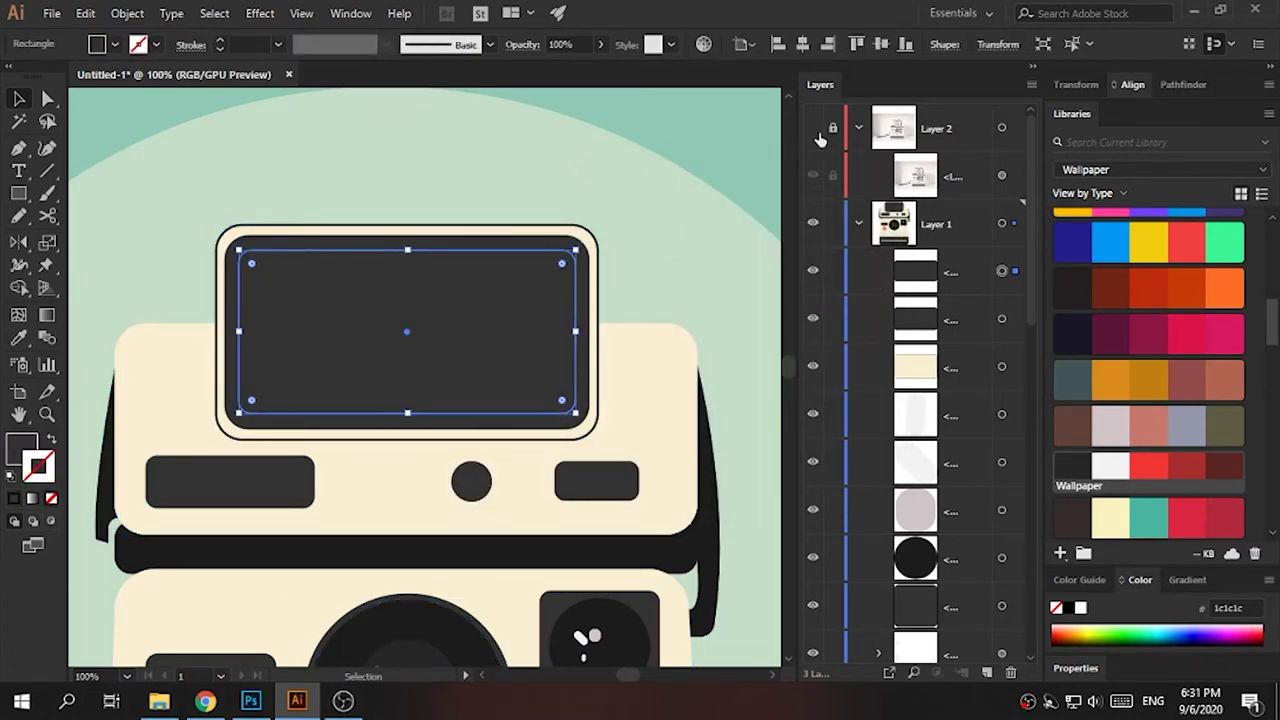
click(812, 128)
click(812, 128)
click(646, 380)
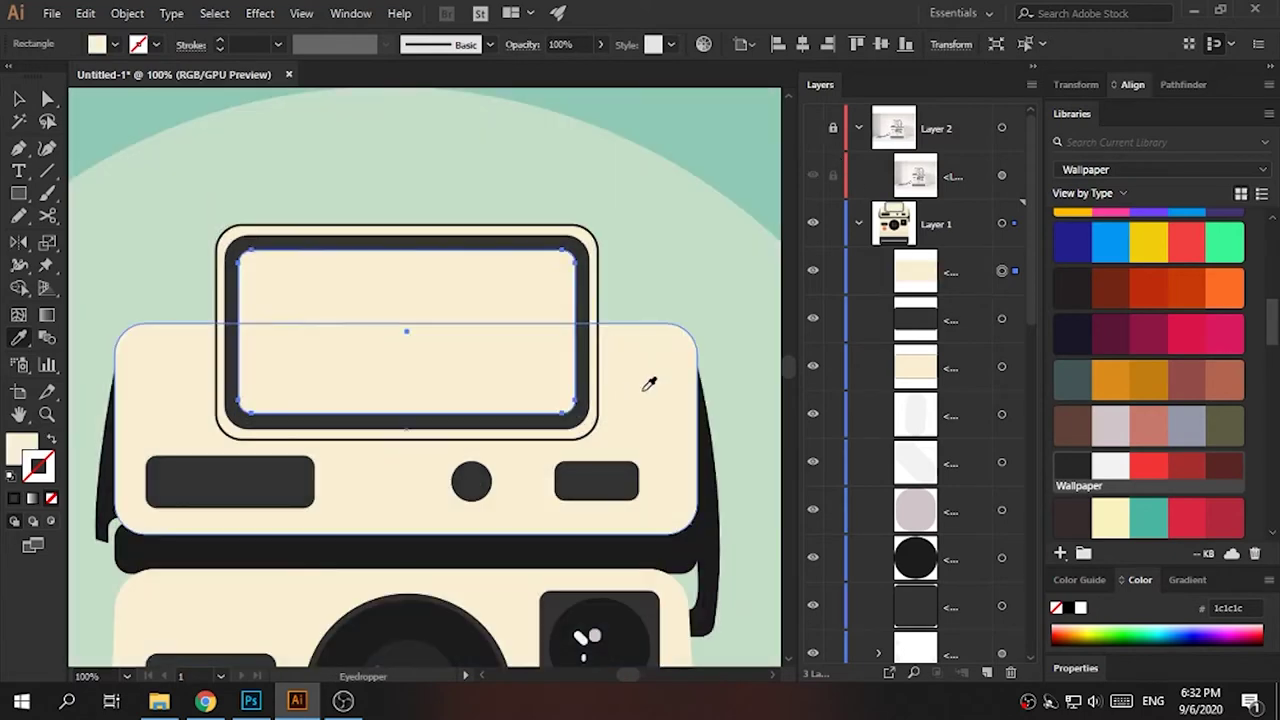
click(1110, 465)
key(v)
key(ctrl+shift+a)
click(812, 128)
key(ctrl+plus)
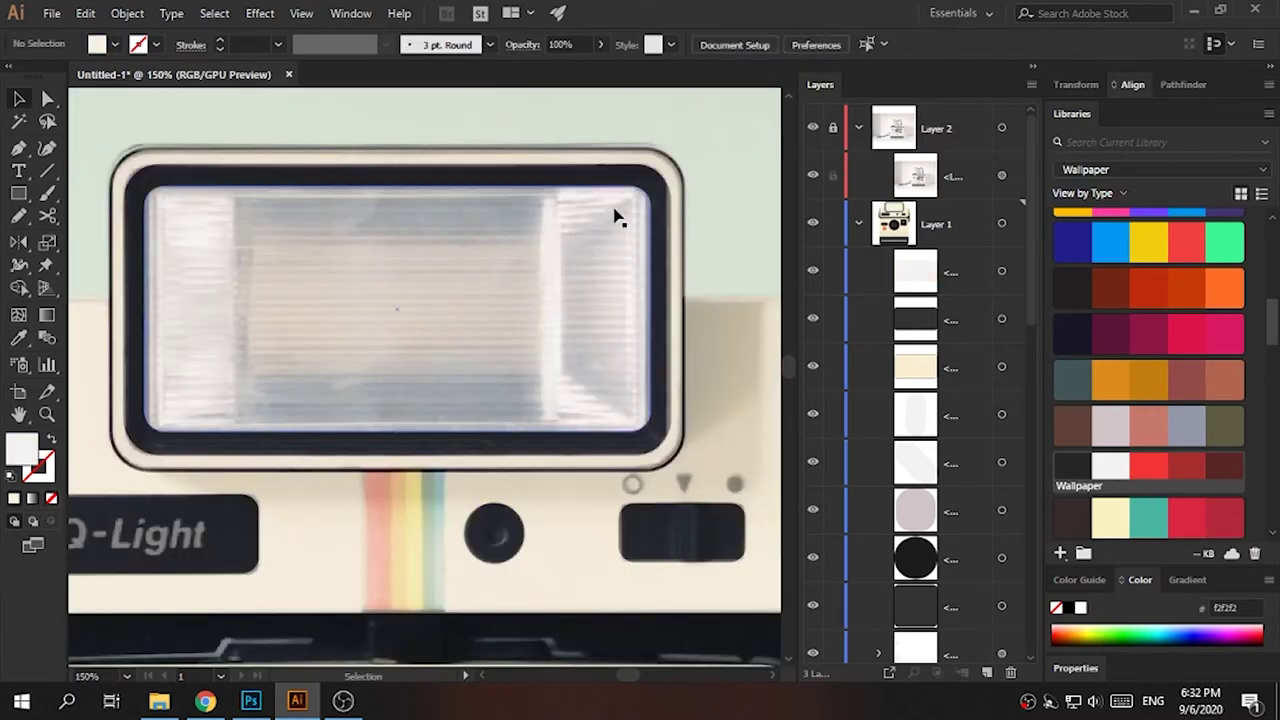
- Draw a centre rectangle in the flash panel and paste a copy in front
click(525, 235)
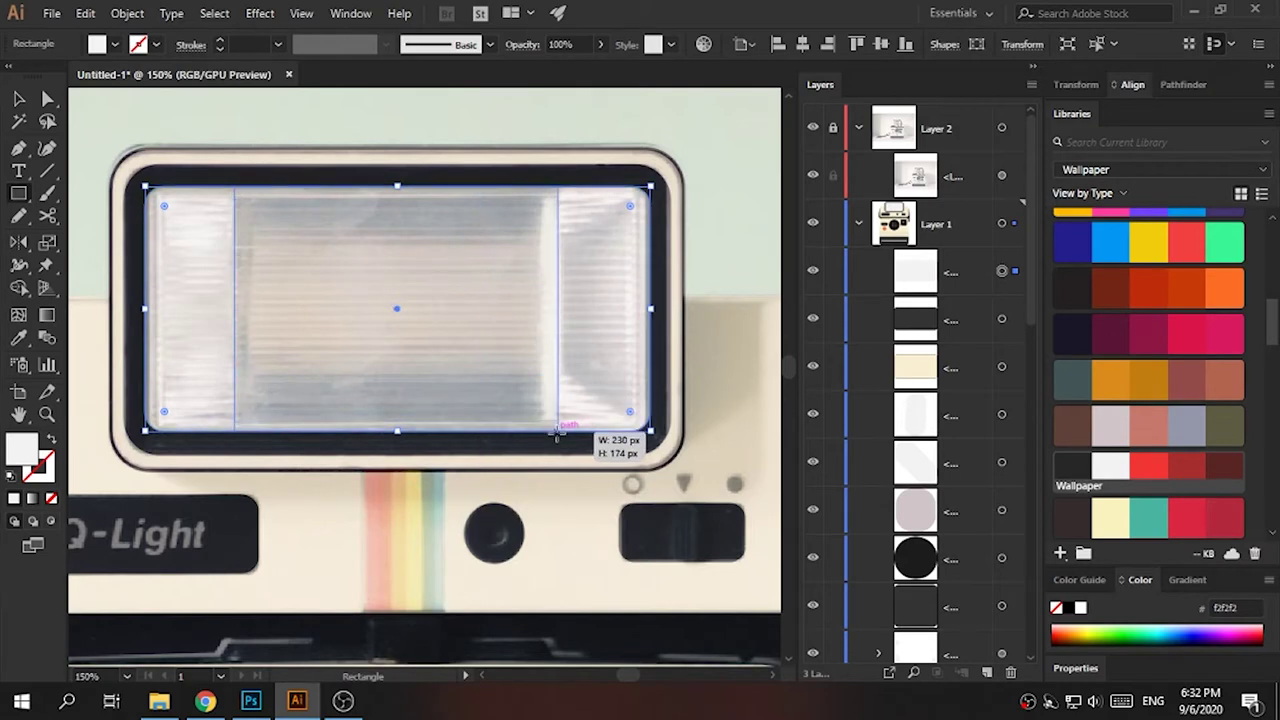
drag(553, 430, 558, 430)
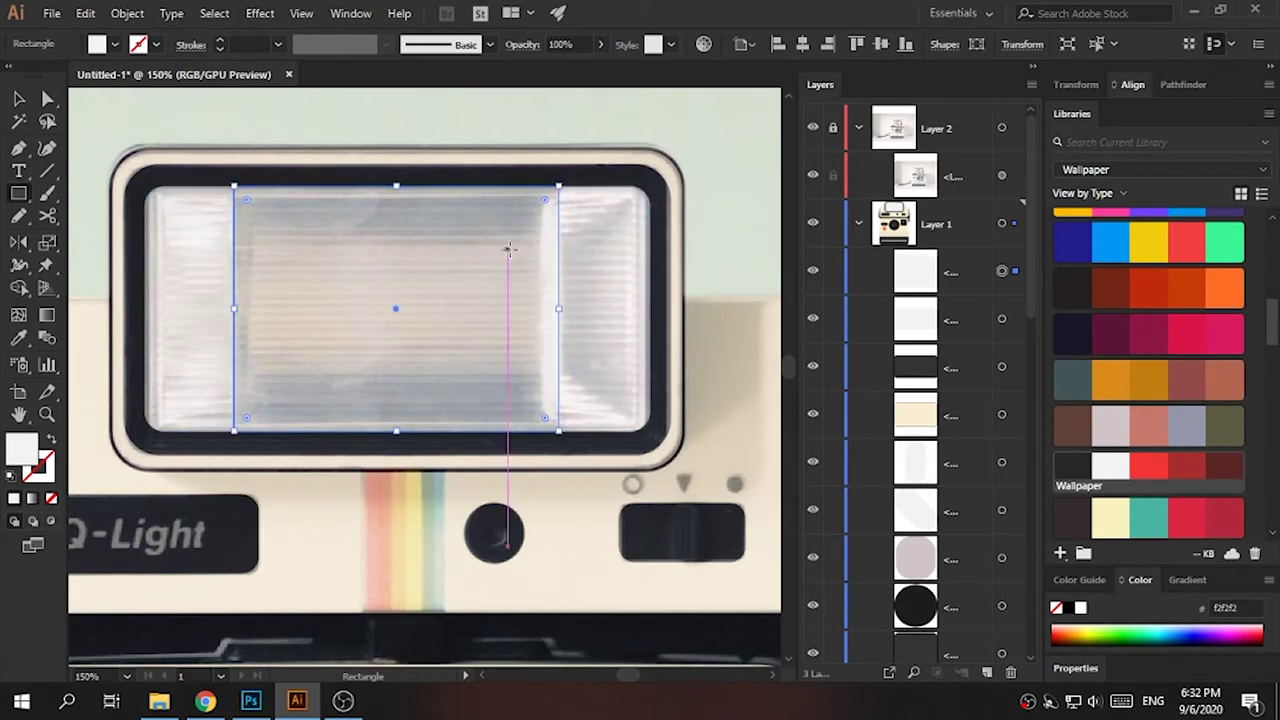
key(ctrl+c)
key(ctrl+f)
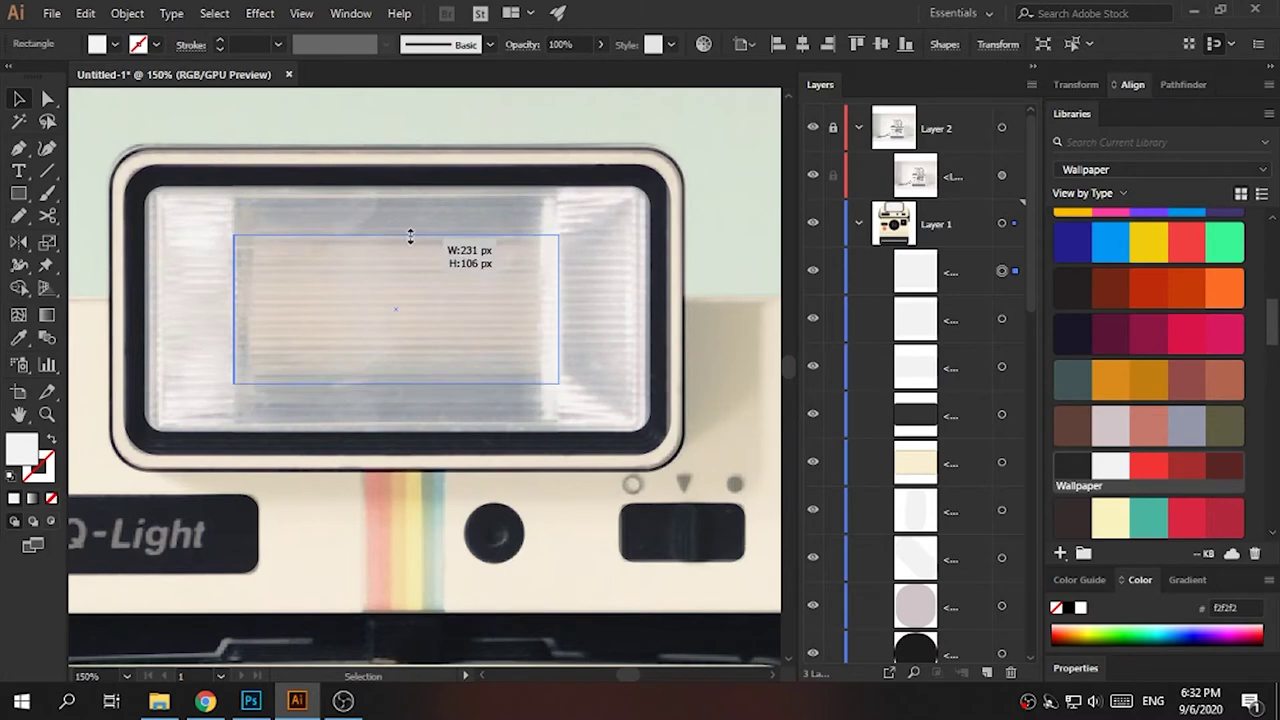
drag(410, 236, 410, 237)
scroll(1180, 320, up, 3)
scroll(1180, 320, up, 3)
- Fill the shortened copy peach and recolour the taller centre rectangle grey
click(1195, 478)
click(812, 128)
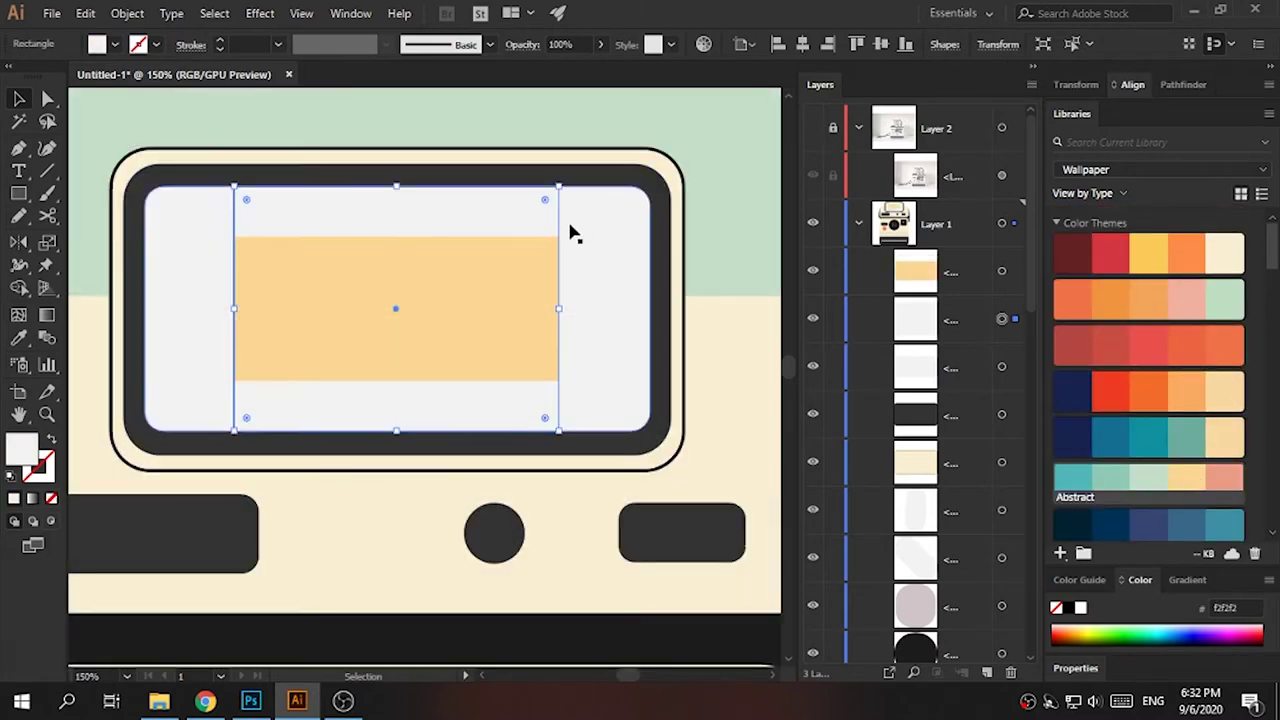
key(i)
click(660, 305)
double_click(20, 450)
click(838, 230)
click(710, 157)
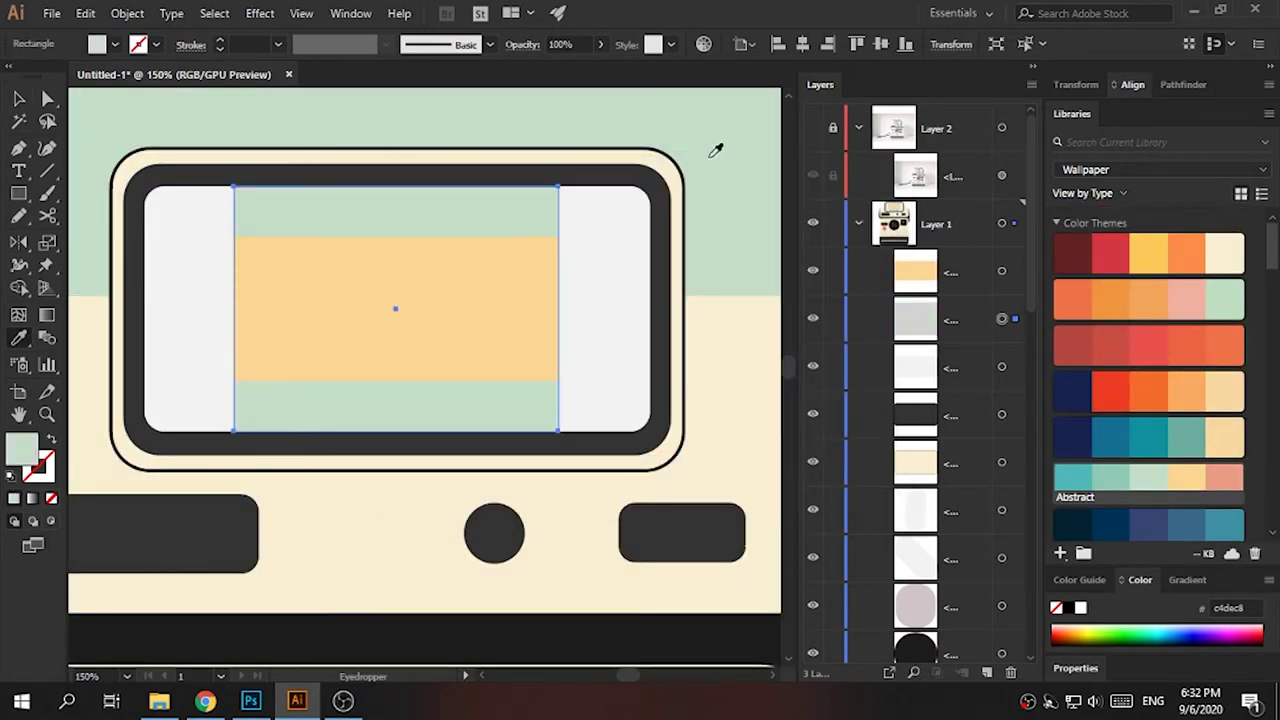
key(ctrl+minus)
key(ctrl+minus)
scroll(720, 200, up, 3)
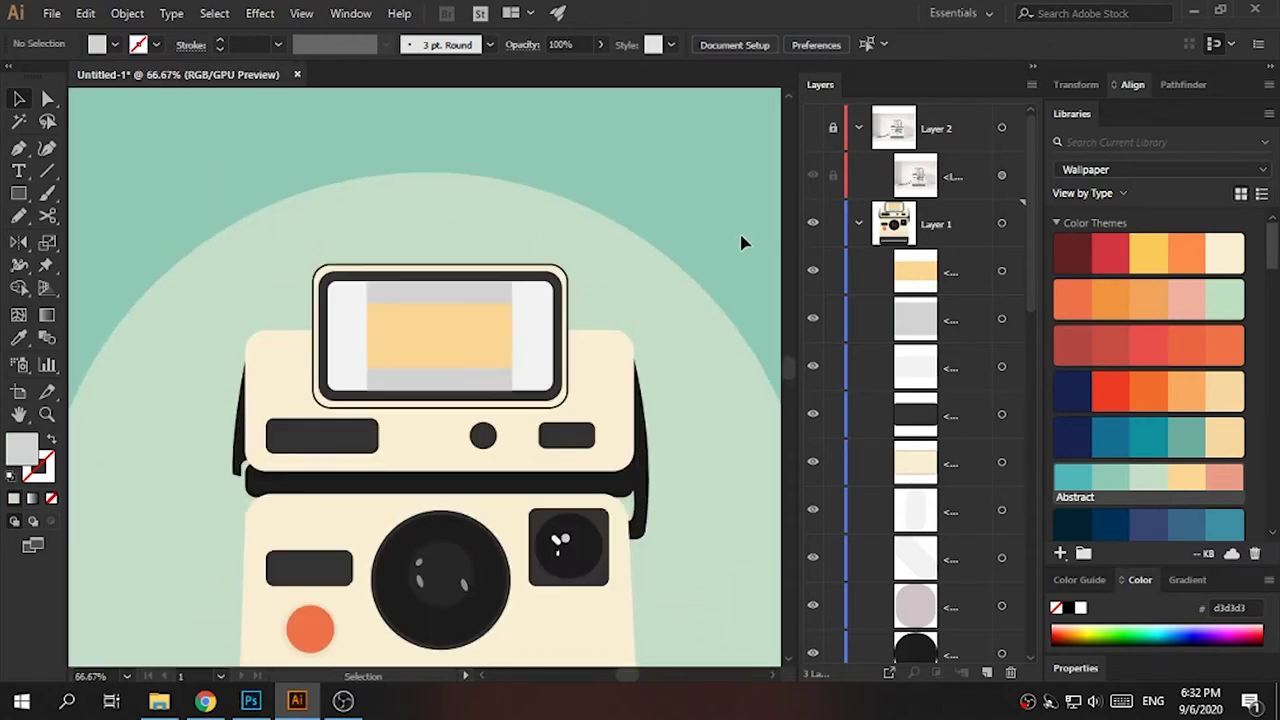
- Draw a small ellipse inside the dark round button on the top panel
key(v)
scroll(671, 291, down, 3)
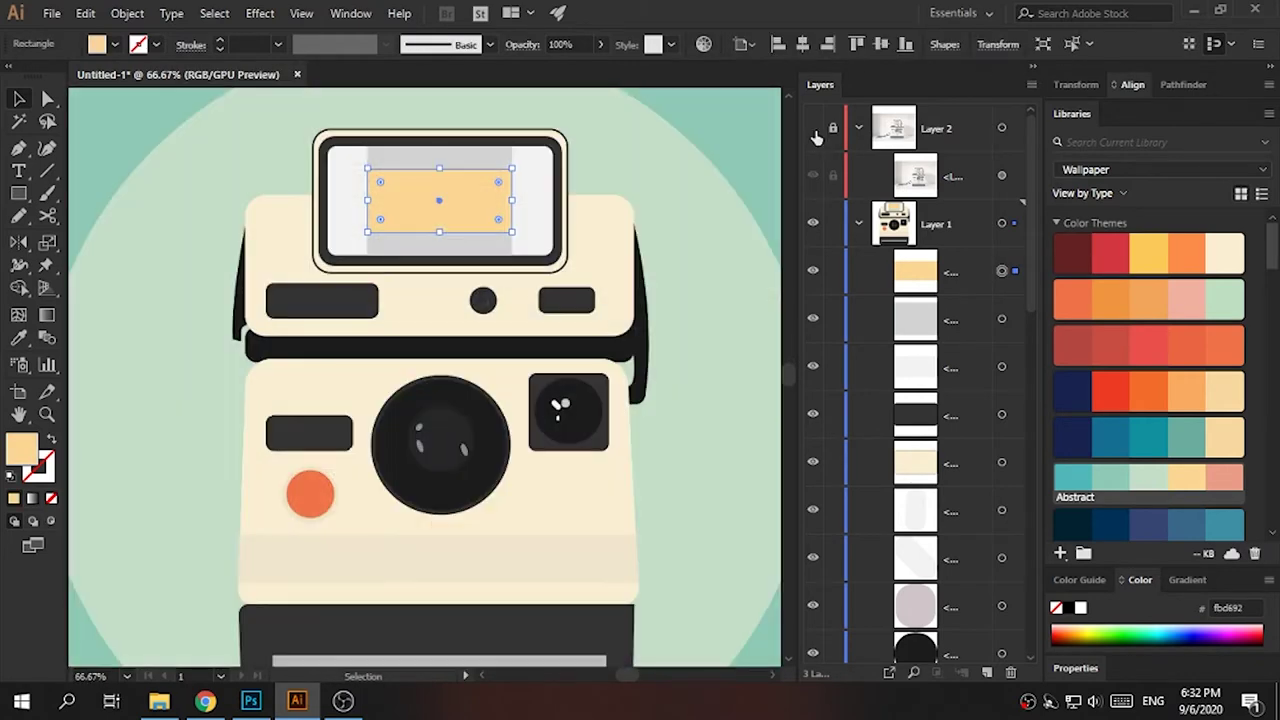
click(813, 128)
key(ctrl+plus)
key(ctrl+plus)
key(ctrl+plus)
key(ctrl+plus)
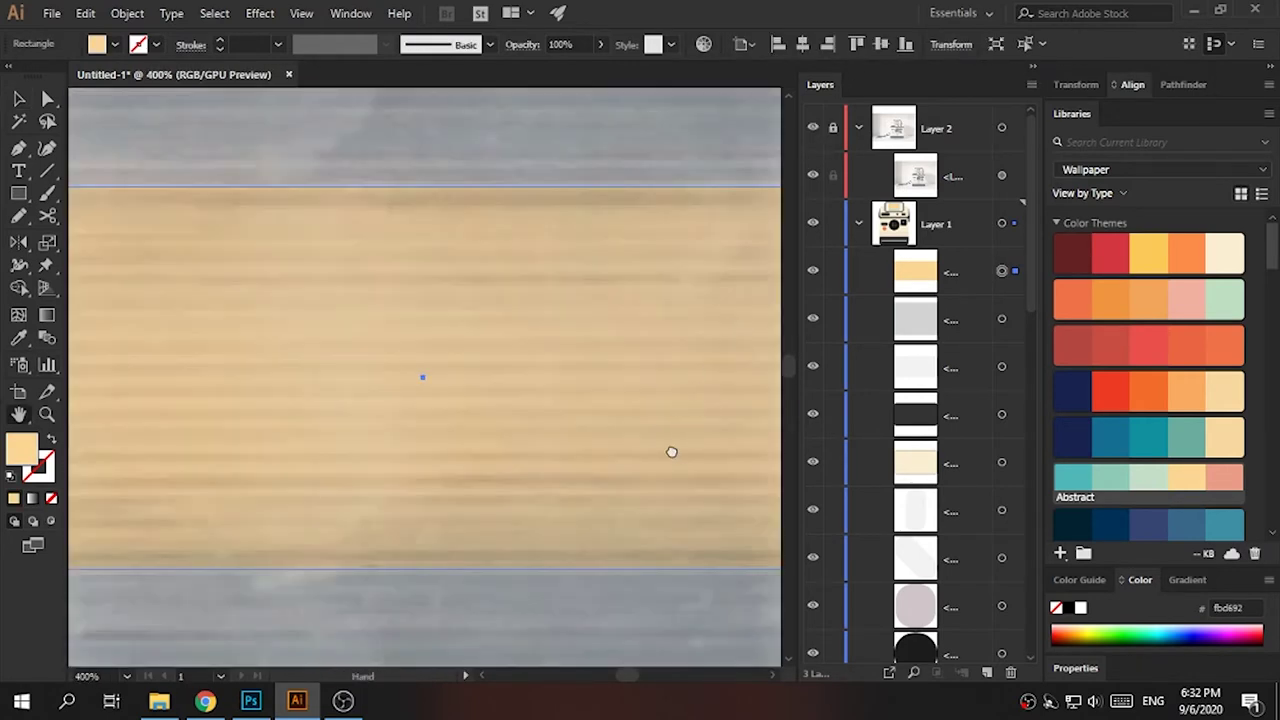
drag(671, 451, 542, 274)
mouse_move(372, 320)
mouse_down()
mouse_move(446, 390)
mouse_move(391, 351)
mouse_up()
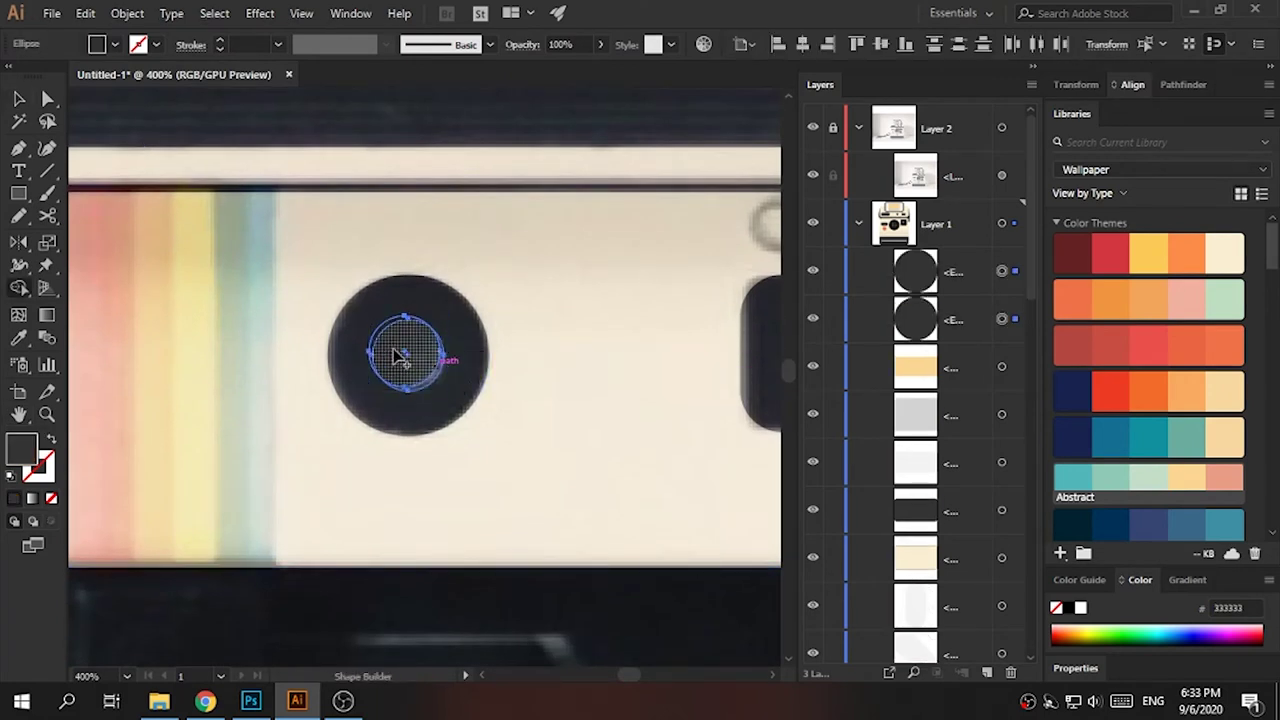
scroll(1140, 451, down, 5)
scroll(1140, 451, down, 3)
- Set the button's light highlight curve to 50% opacity
key(ctrl+minus)
key(ctrl+minus)
key(ctrl+minus)
key(ctrl+minus)
key(ctrl+shift+a)
click(812, 128)
key(ctrl+plus)
key(ctrl+plus)
key(ctrl+minus)
click(440, 382)
click(563, 44)
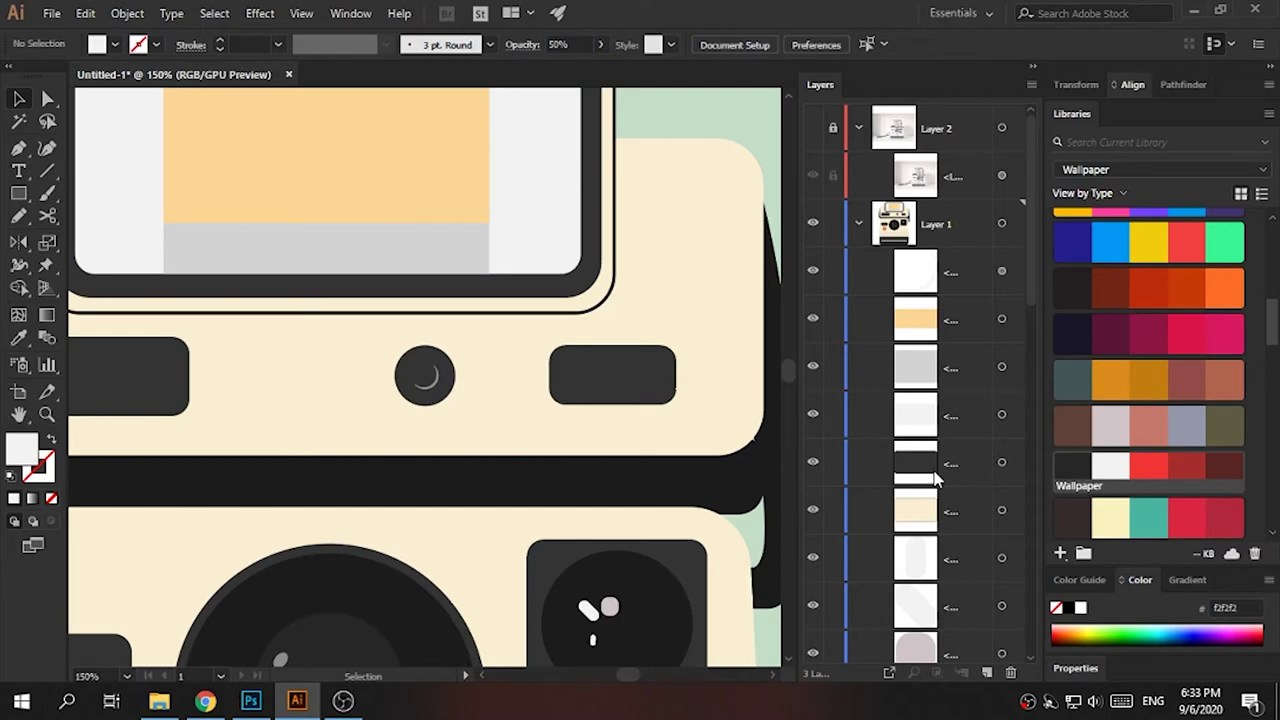
- Trace a circle over the grey button below the viewfinder and fill it dark
click(1094, 701)
scroll(1094, 701, up, 4)
key(ctrl+0)
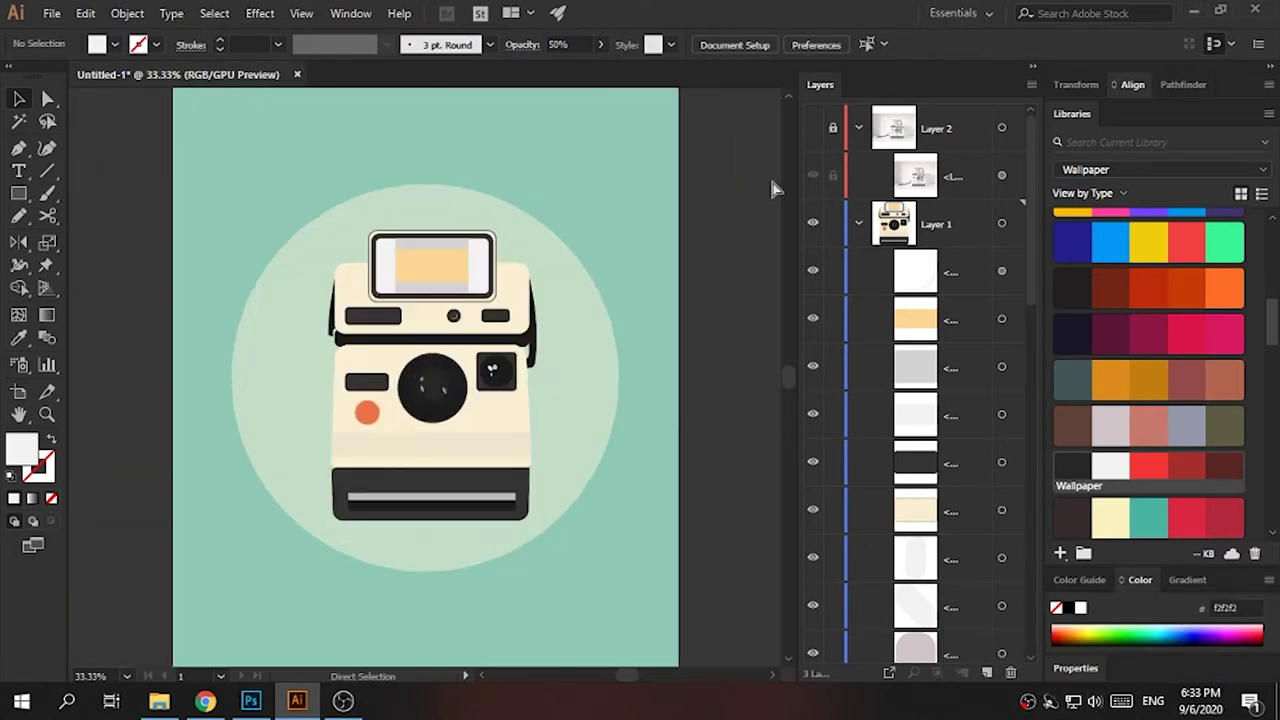
key(ctrl+plus)
click(812, 128)
key(ctrl+plus)
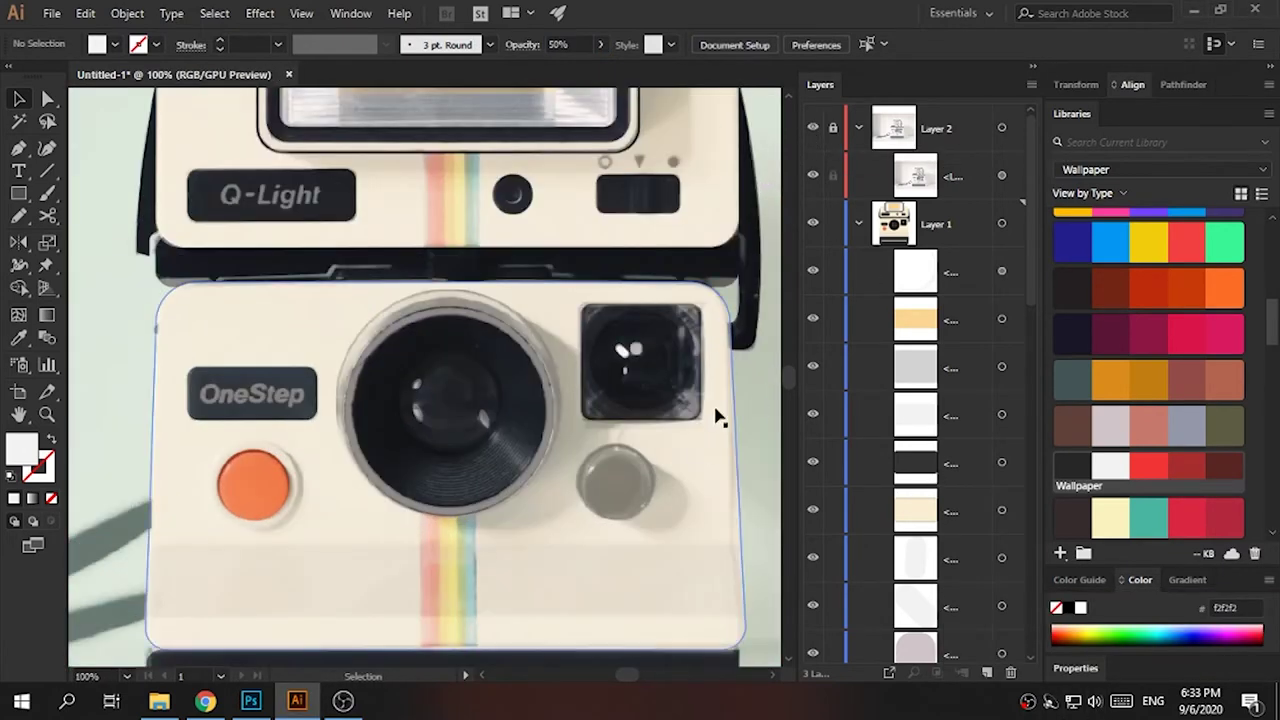
key(ctrl+plus)
key(ctrl+plus)
key(l)
drag(523, 450, 524, 451)
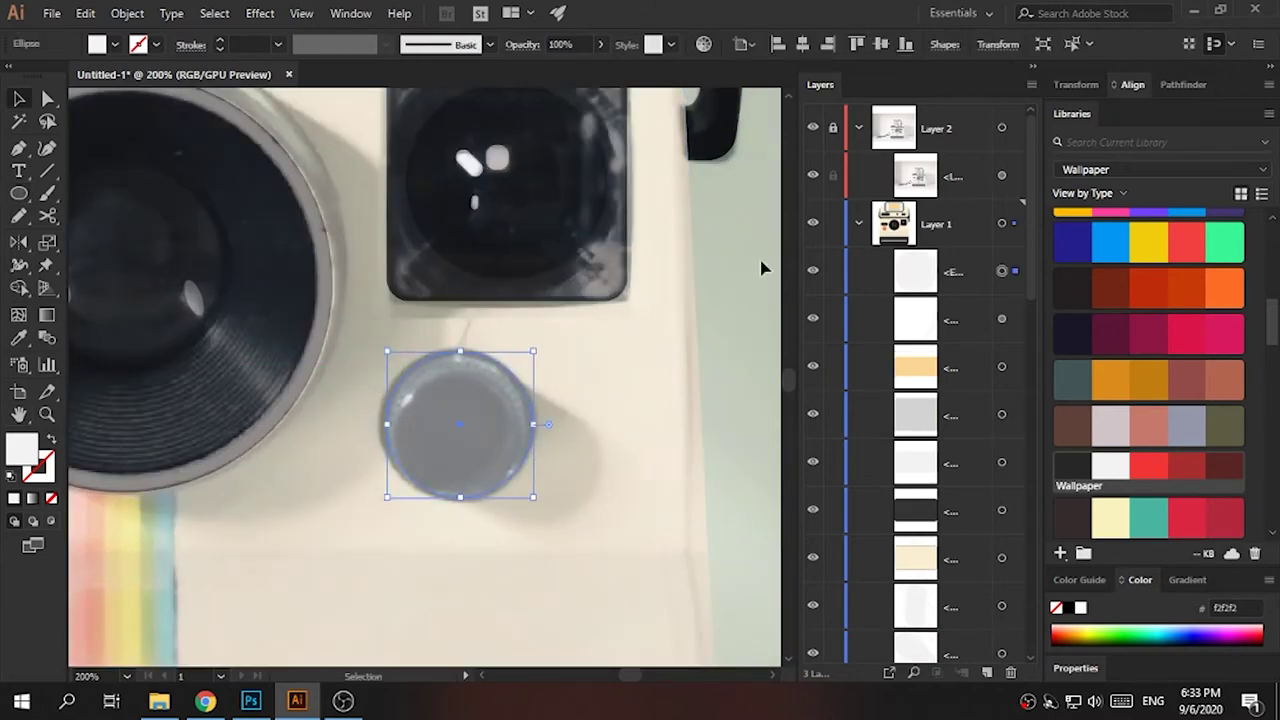
click(812, 128)
key(ctrl+minus)
key(ctrl+minus)
key(i)
click(415, 305)
key(v)
key(ctrl+0)
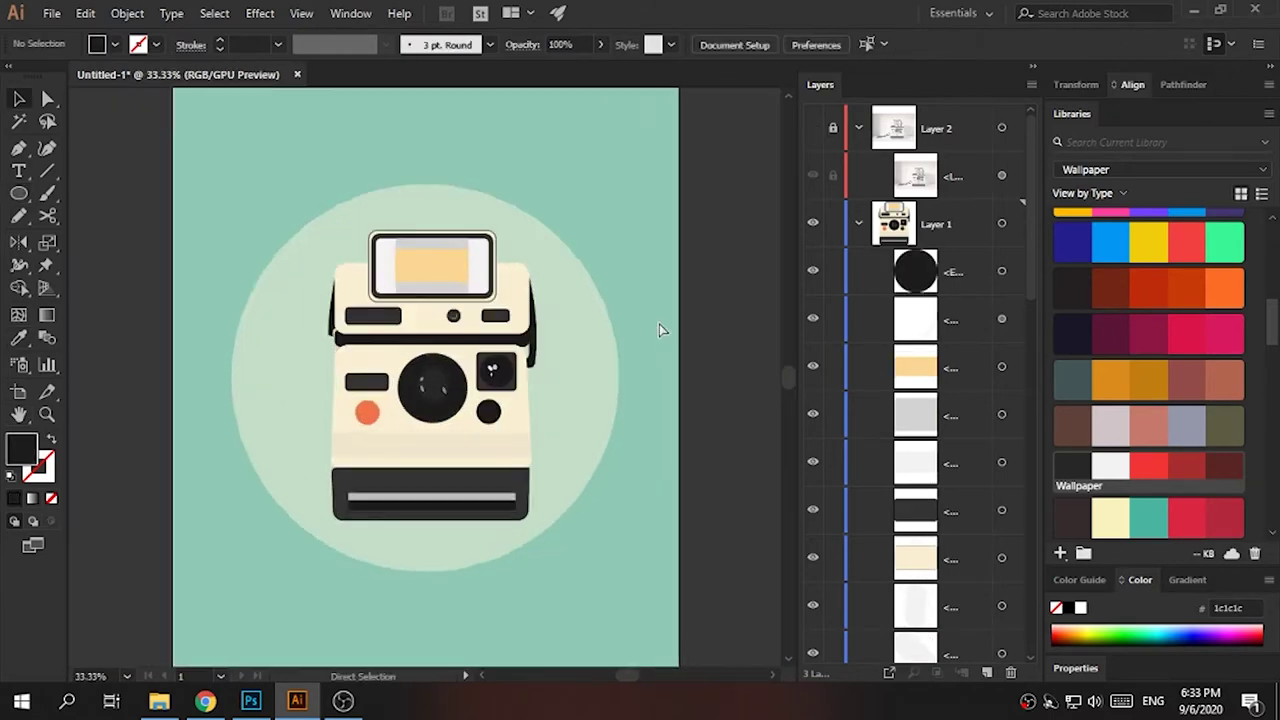
key(ctrl+1)
- Draw a small unfilled circle outline above the top rectangular button
click(812, 128)
key(h)
mouse_move(778, 366)
mouse_down()
mouse_move(684, 500)
mouse_move(634, 489)
mouse_up()
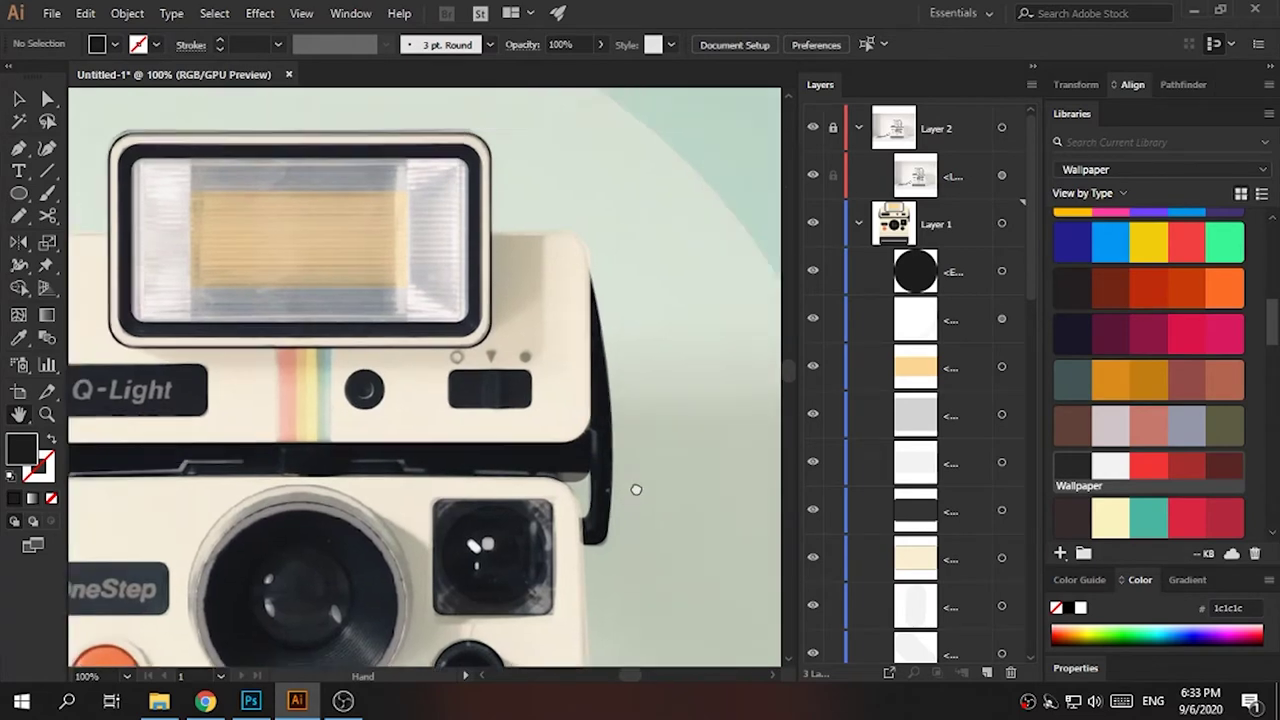
key(ctrl+plus)
key(ctrl+plus)
key(ctrl+plus)
drag(363, 346, 364, 347)
click(52, 441)
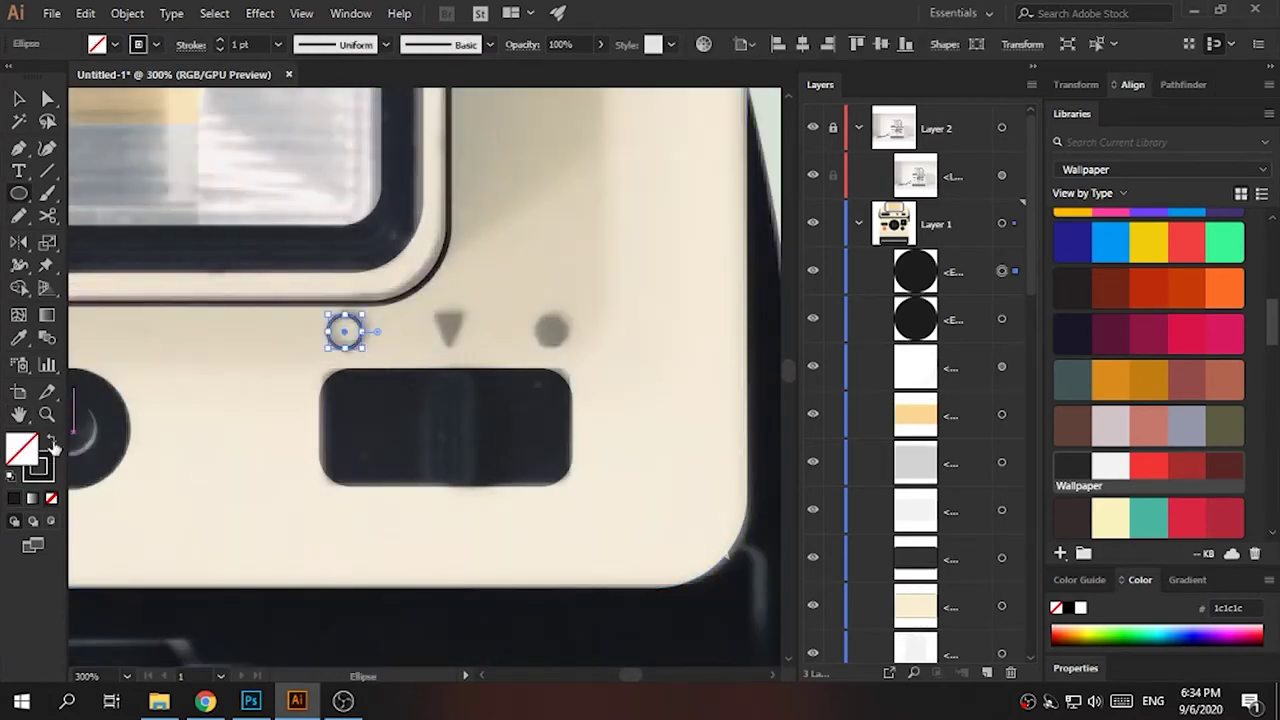
- Draw a small downward-pointing triangle beside the ring with the Pen tool
key(ctrl+plus)
key(ctrl+plus)
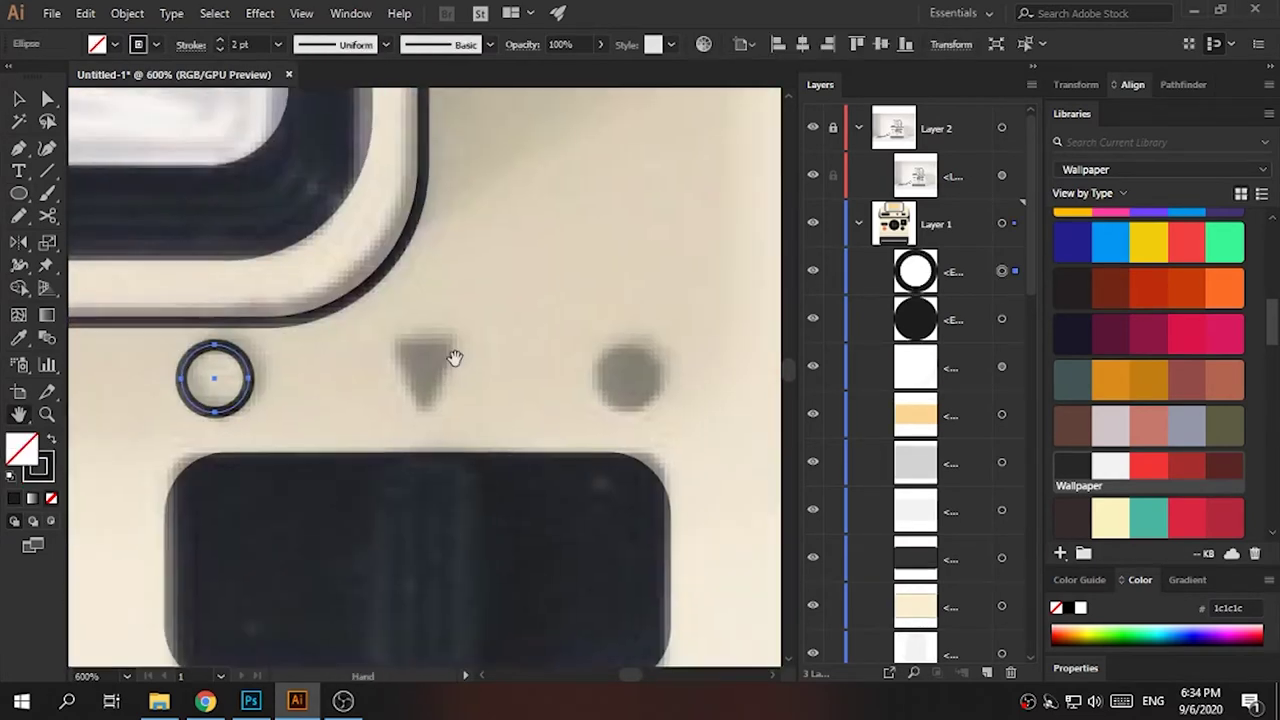
click(367, 340)
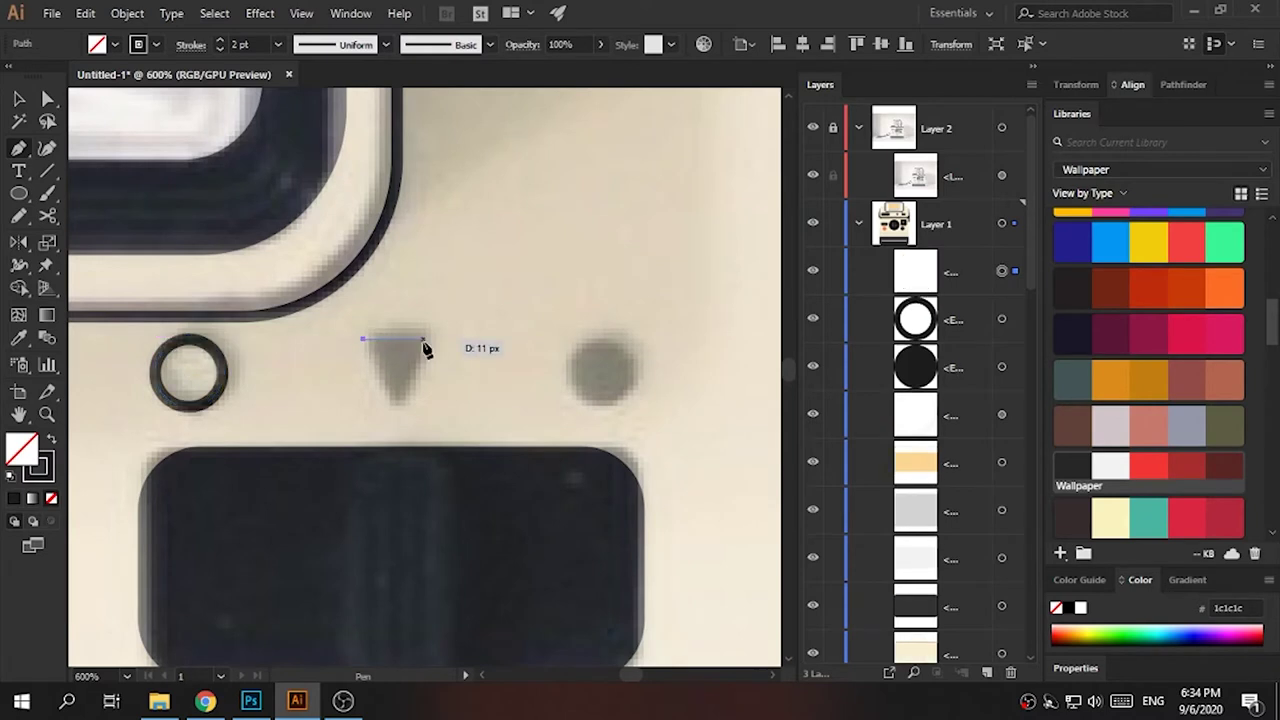
click(425, 340)
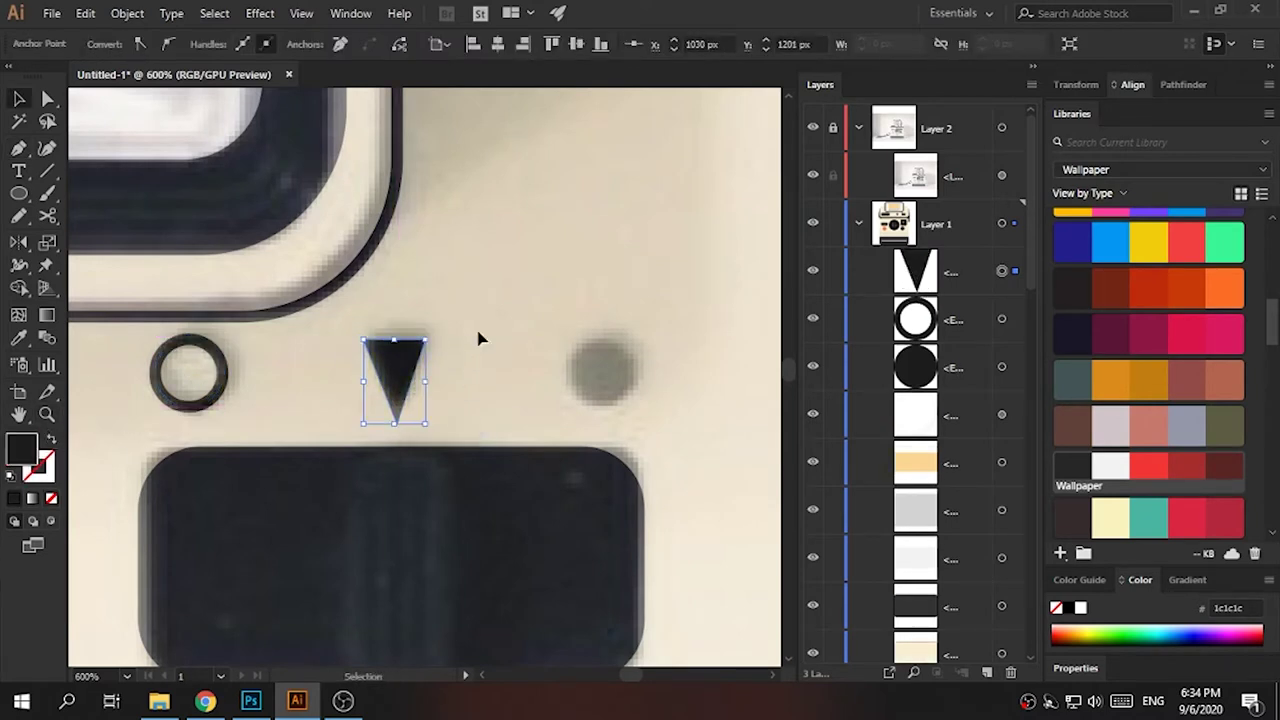
drag(426, 390, 426, 378)
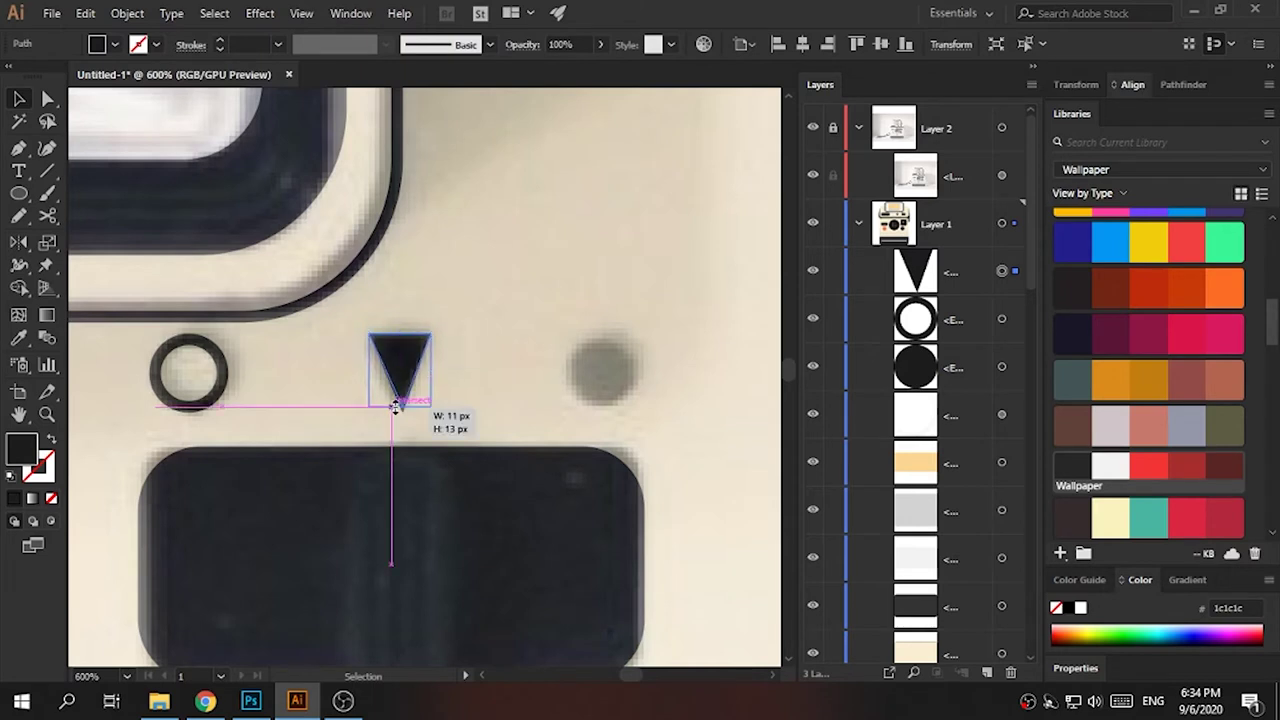
key(a)
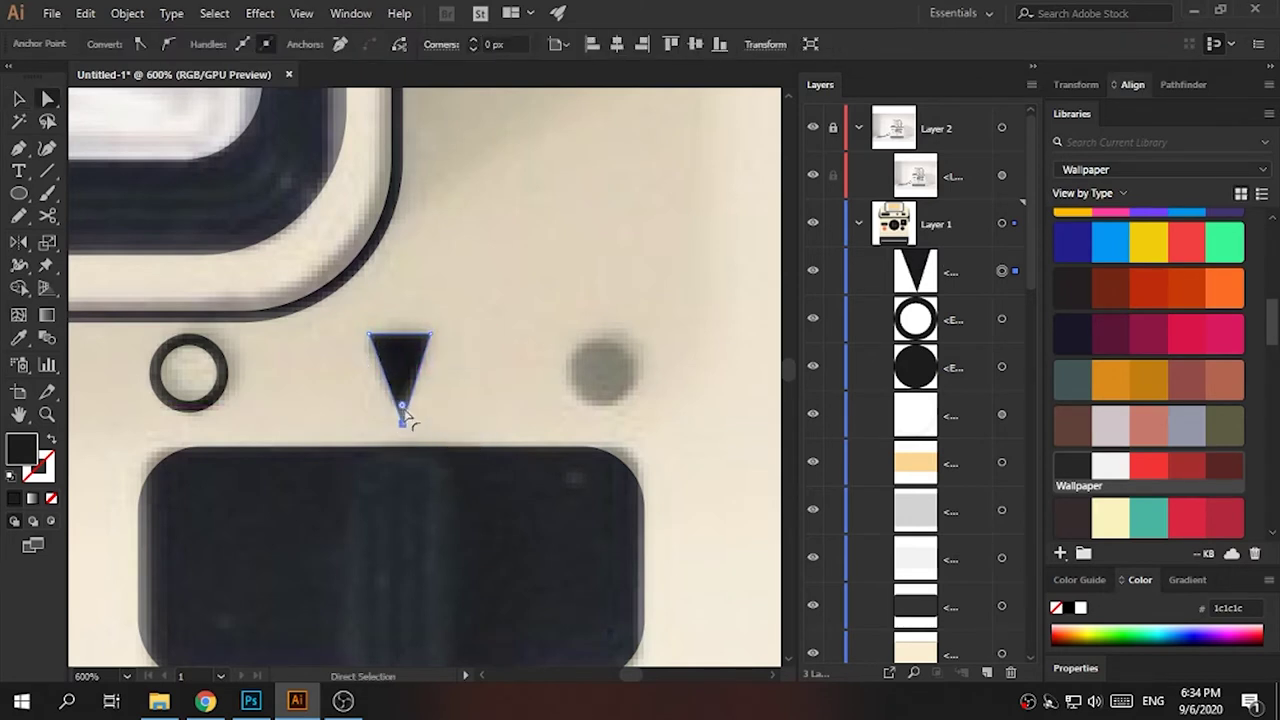
key(v)
click(422, 367)
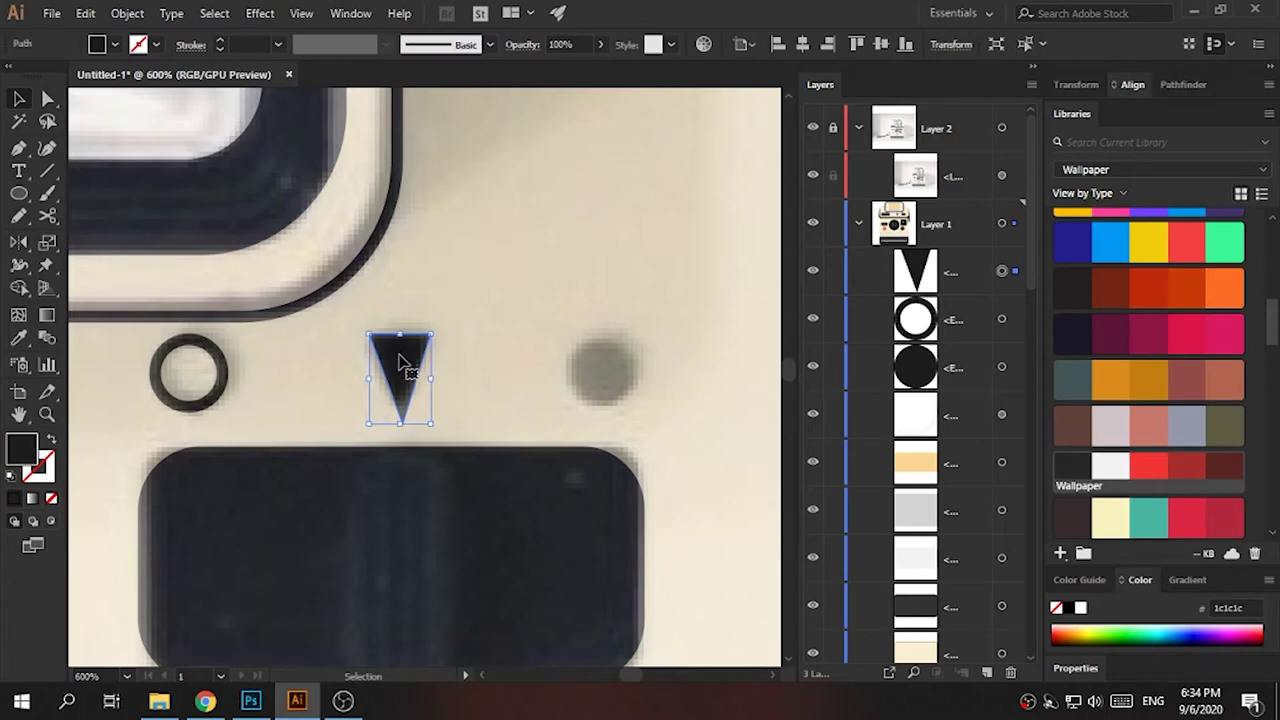
- Round the triangle's corners and place a dark dot to its right
alt+scroll(405, 340, up, 2)
key(a)
alt+scroll(400, 310, up, 1)
alt+scroll(372, 283, up, 1)
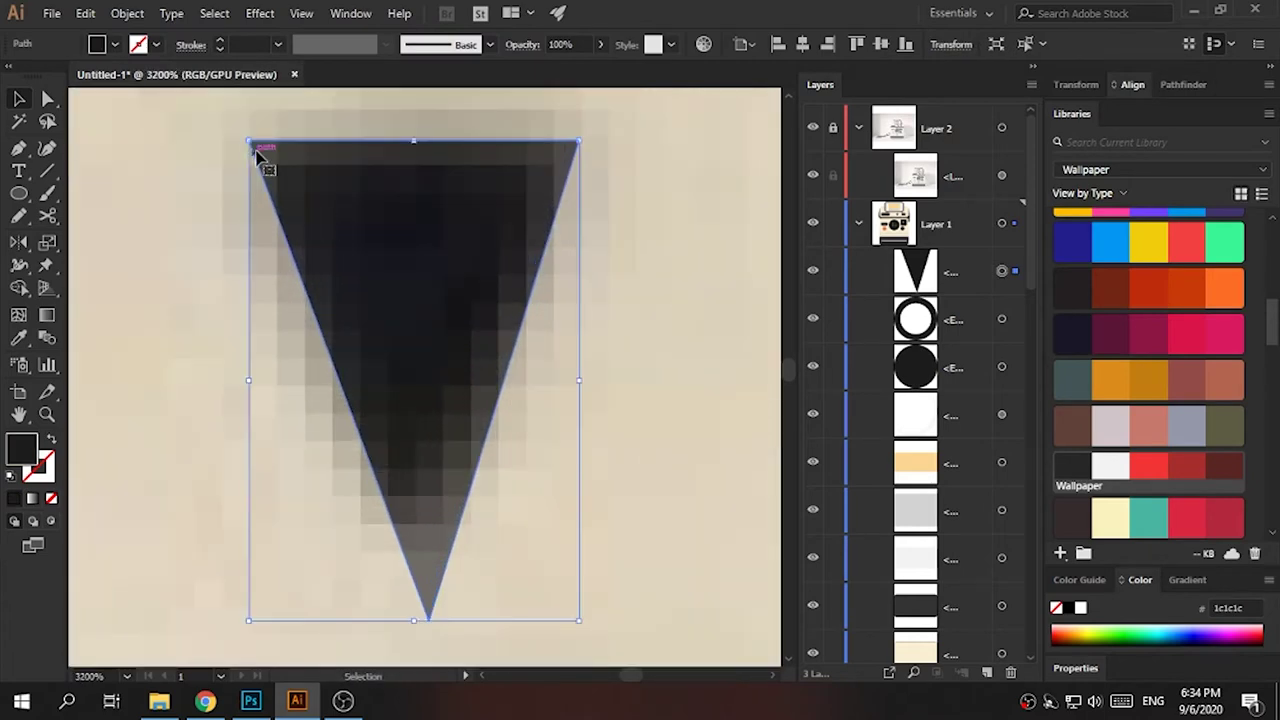
drag(270, 166, 300, 190)
alt+scroll(460, 323, down, 1)
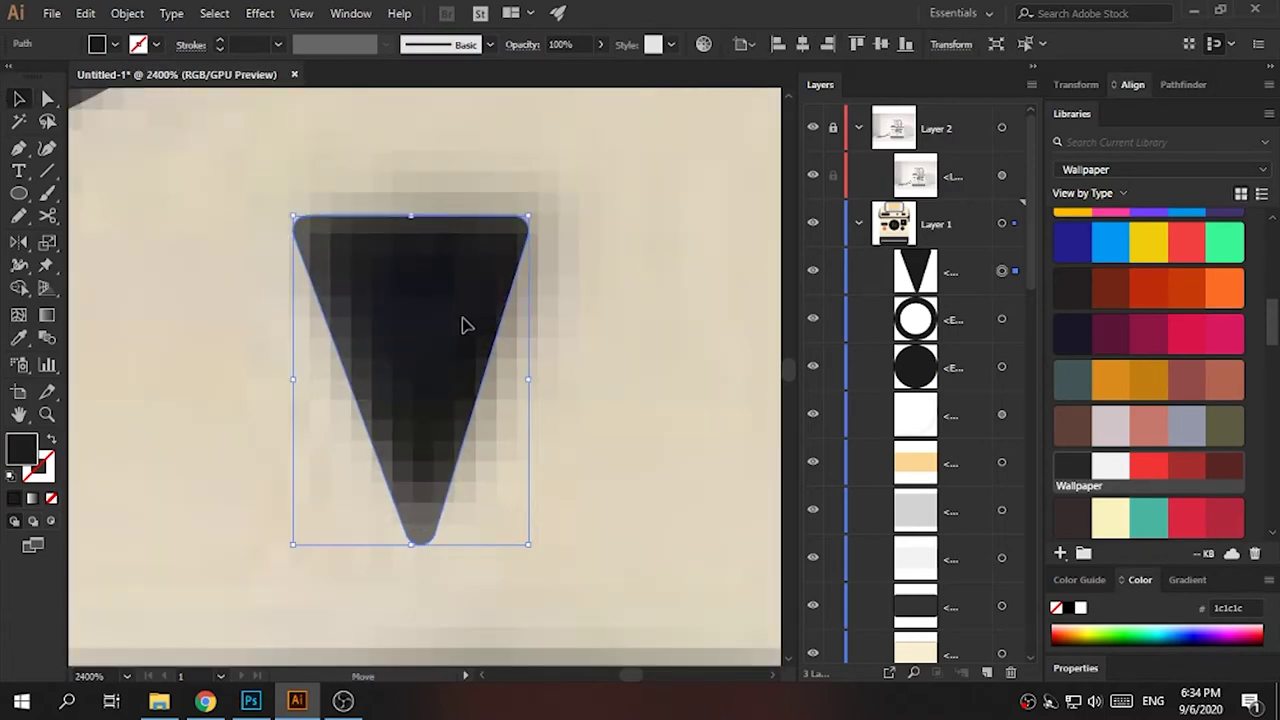
key(ctrl+minus)
key(ctrl+minus)
key(ctrl+minus)
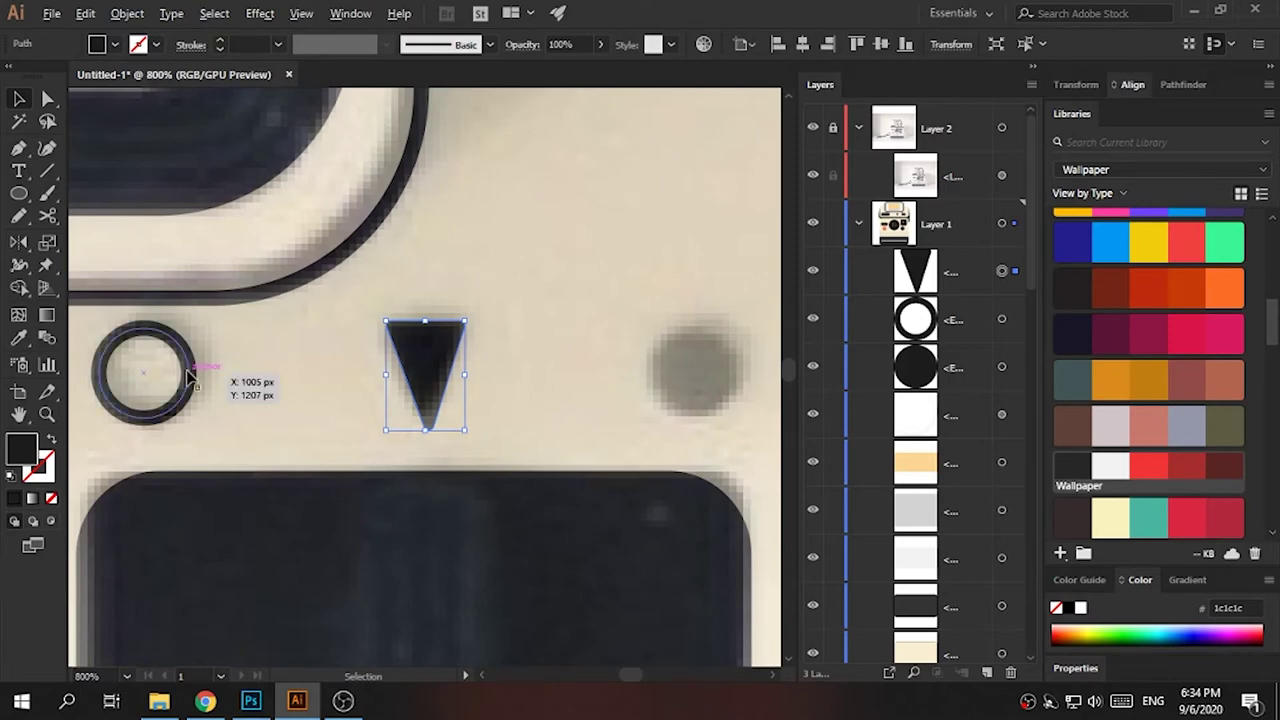
drag(740, 373, 746, 373)
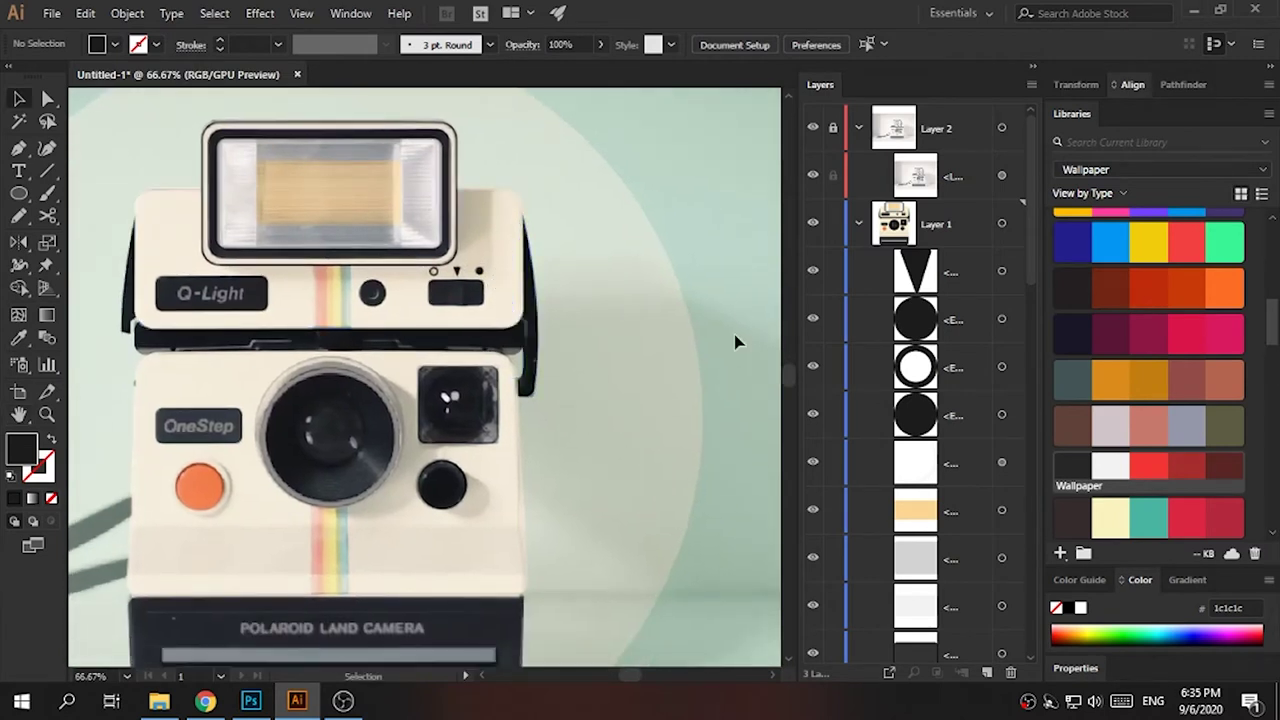
- Draw a tall thin pink strip beside the camera and duplicate it into several copies to the right
drag(585, 157, 596, 650)
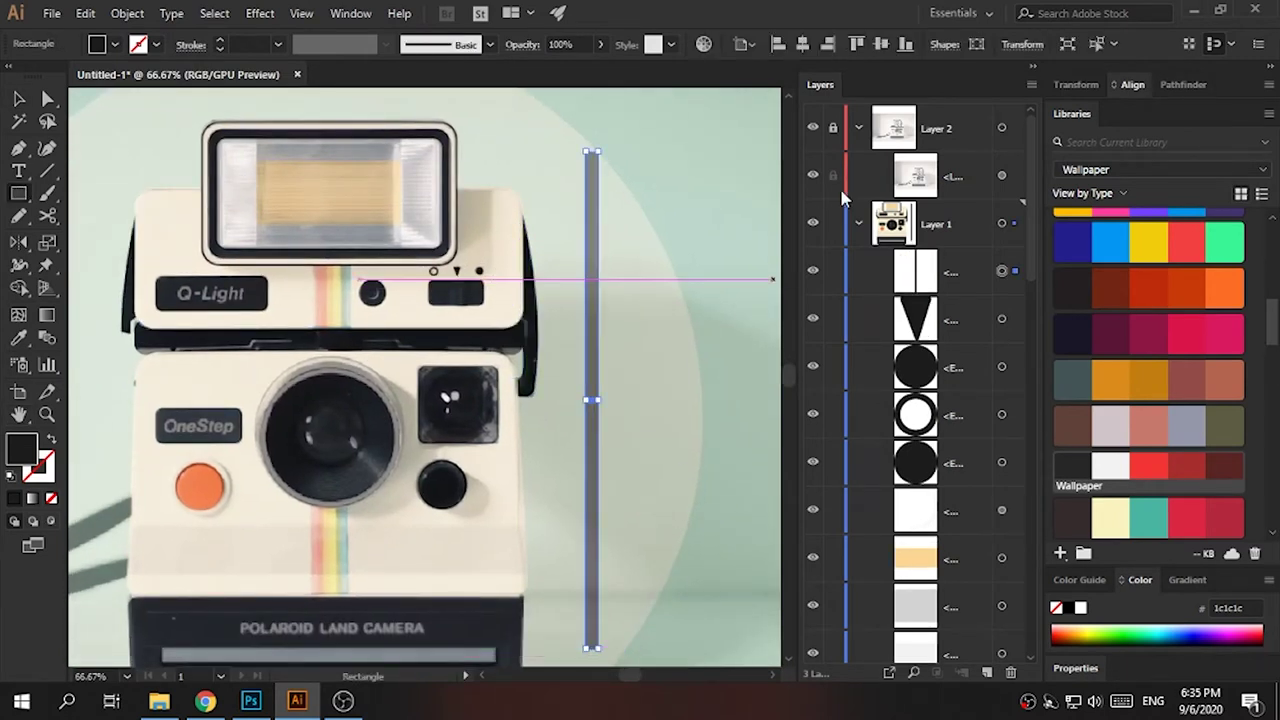
scroll(1150, 400, up, 4)
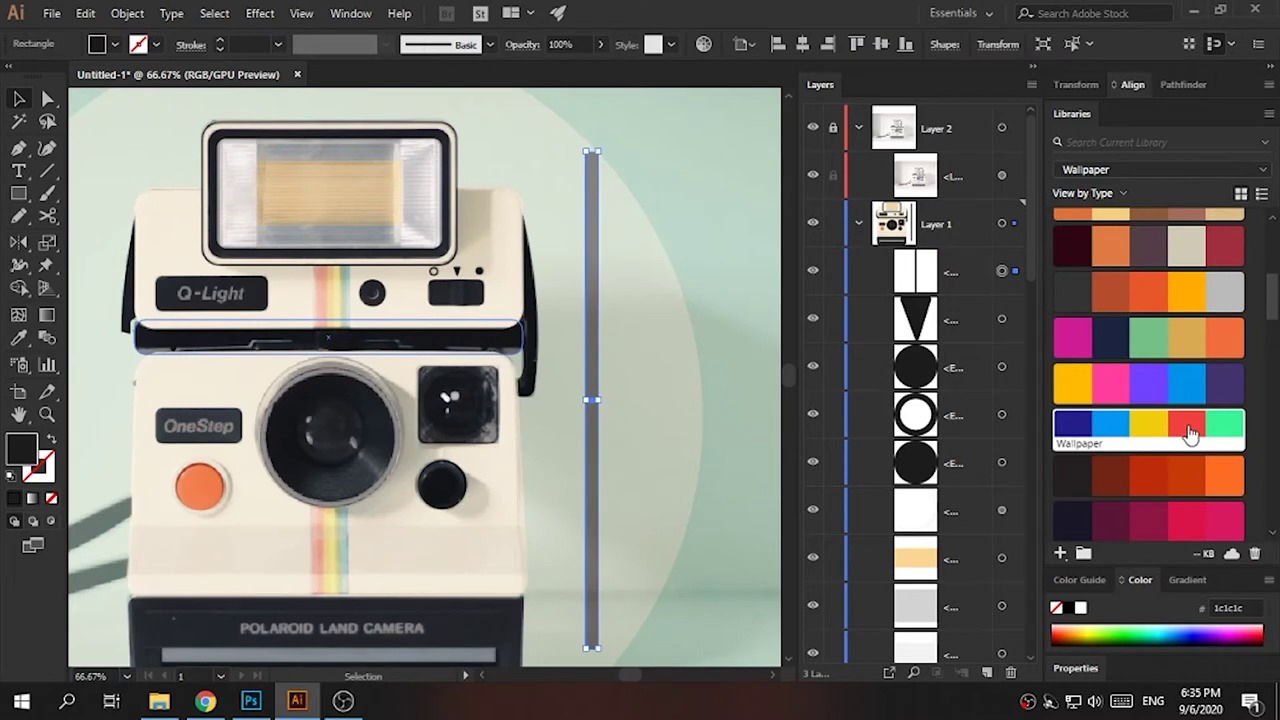
scroll(1150, 420, down, 1)
click(1110, 369)
drag(603, 367, 616, 367)
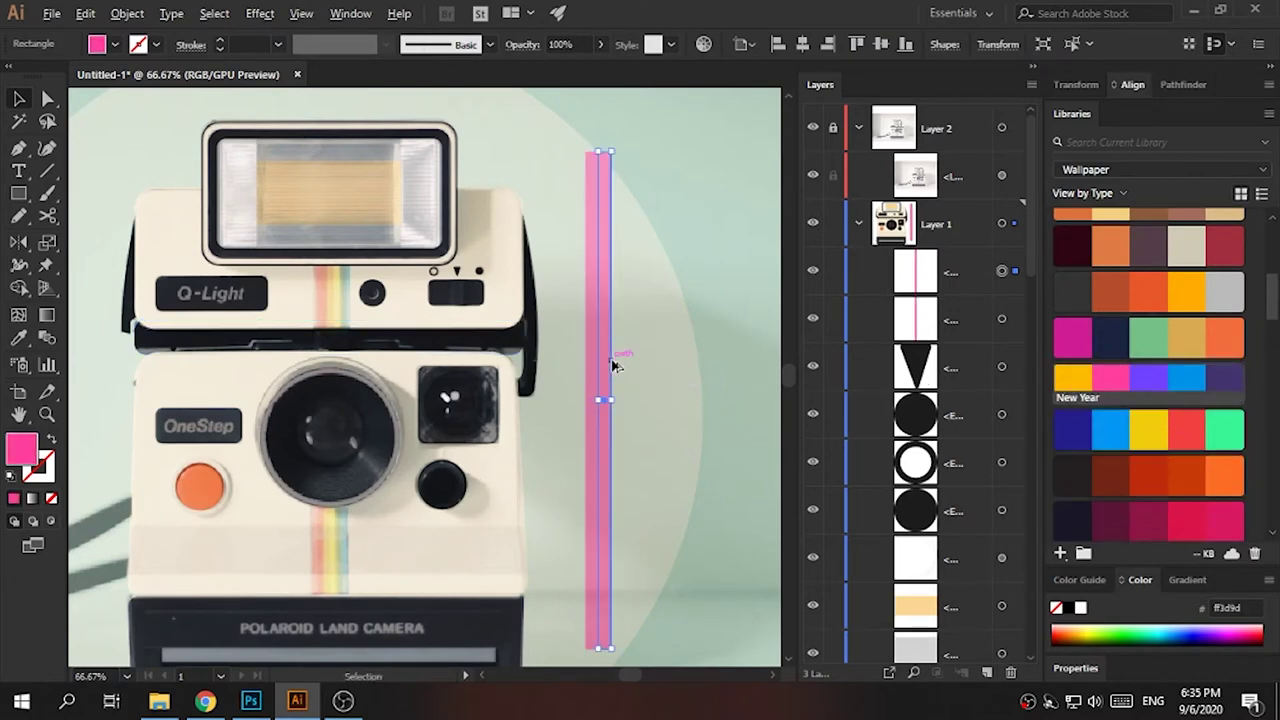
key(ctrl+d)
key(ctrl+d)
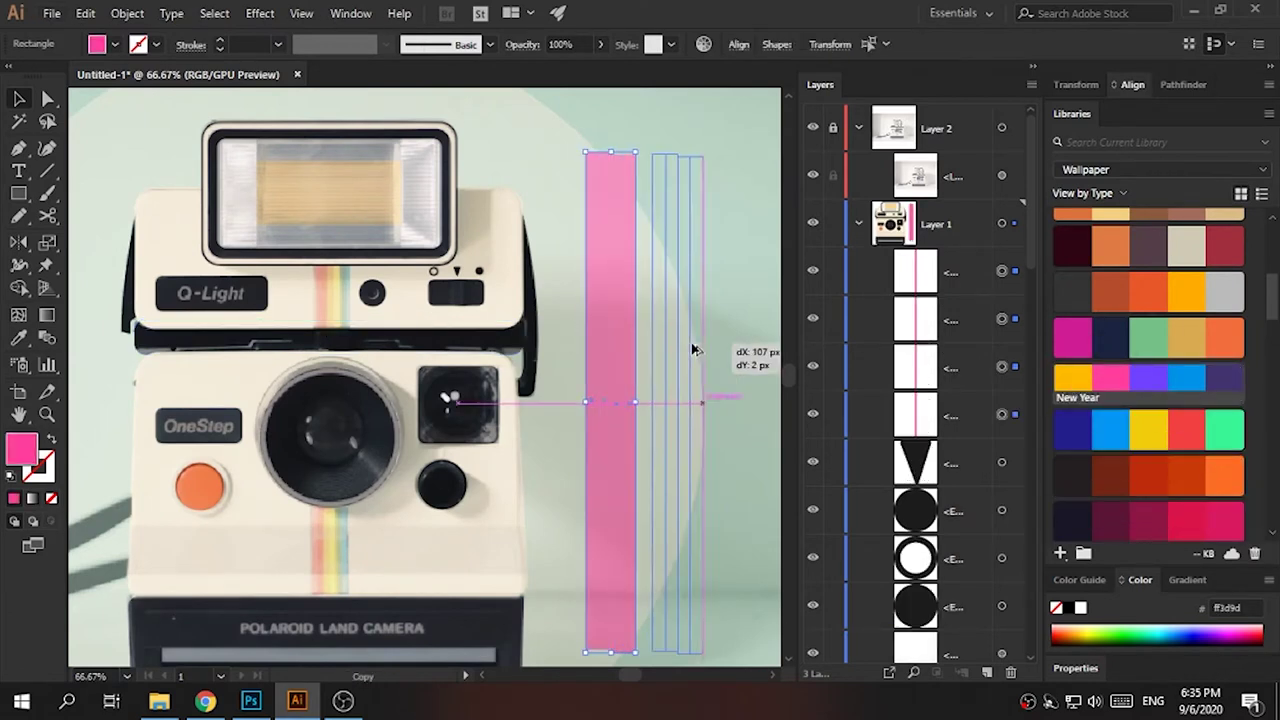
drag(622, 338, 680, 346)
key(ctrl+z)
key(ctrl+z)
key(ctrl+z)
drag(603, 306, 683, 306)
- Colour one thin strip red, checking it against the reference photo layer
click(603, 320)
click(1186, 430)
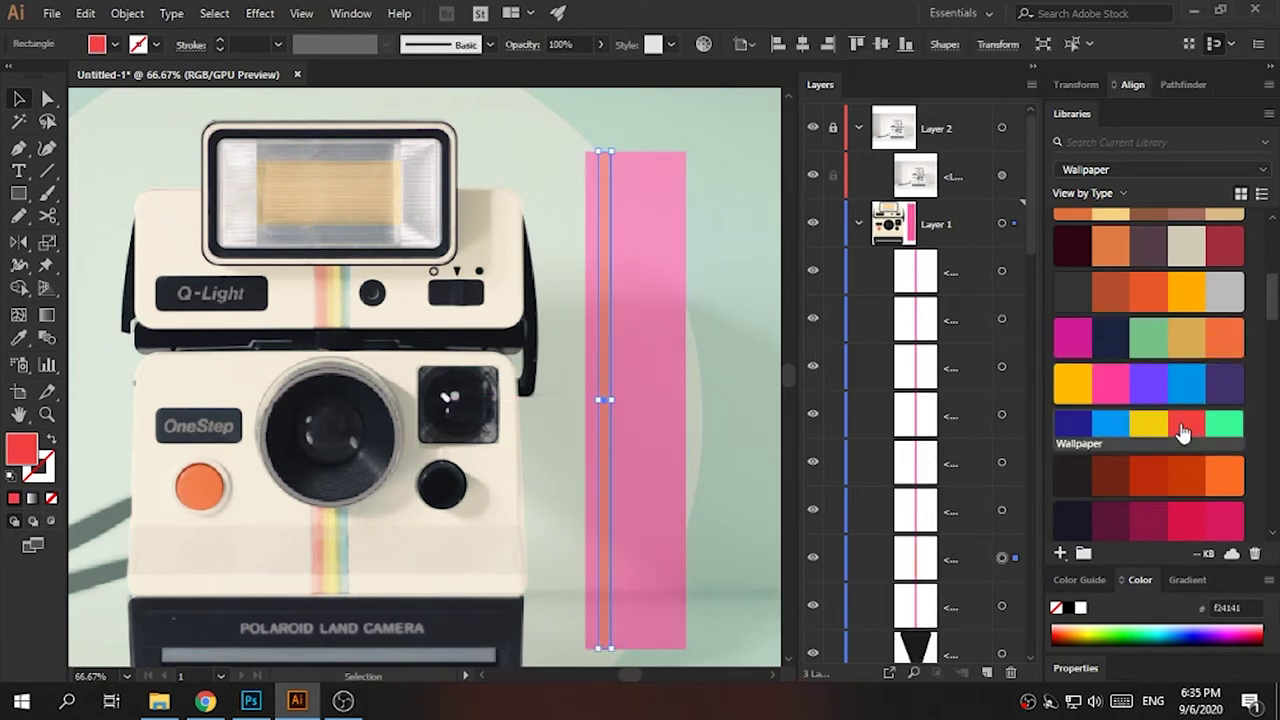
click(812, 128)
click(812, 128)
key(i)
click(623, 237)
scroll(1180, 400, down, 5)
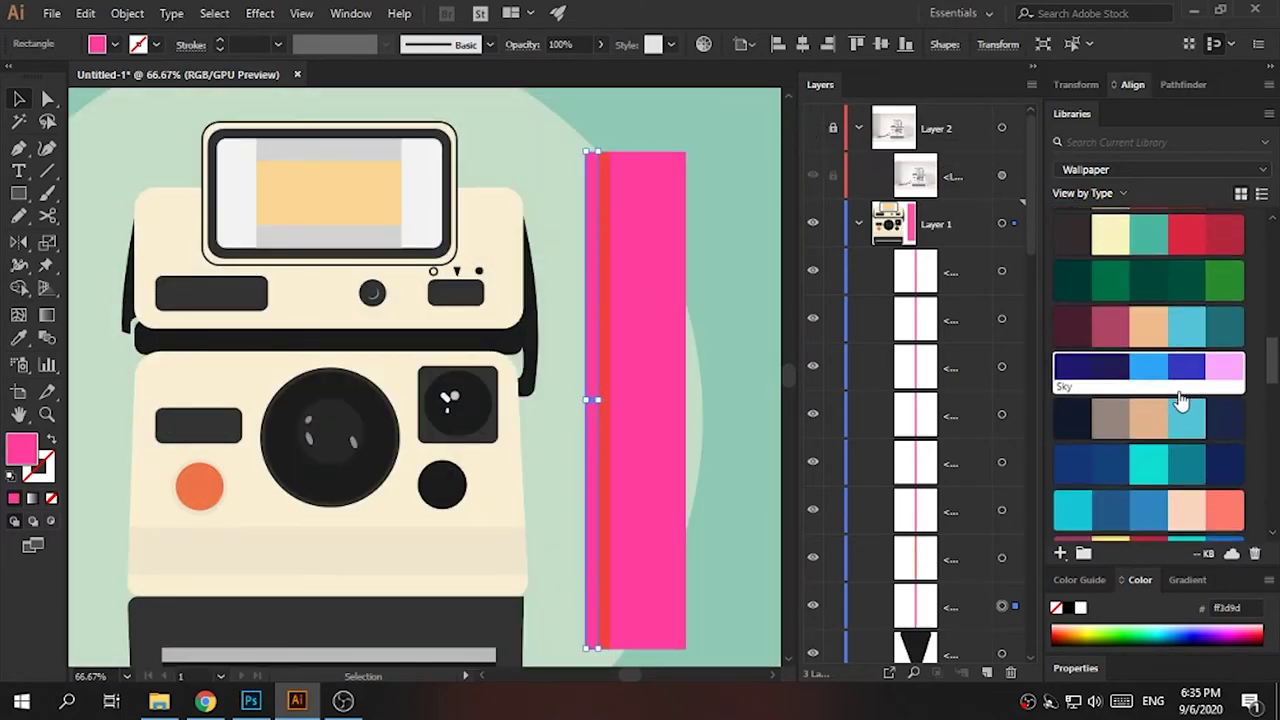
scroll(1180, 400, down, 3)
scroll(1177, 394, down, 3)
scroll(1143, 309, down, 3)
double_click(24, 447)
key(Escape)
- Recolour another pink strip light orange
click(604, 234)
scroll(1085, 267, up, 5)
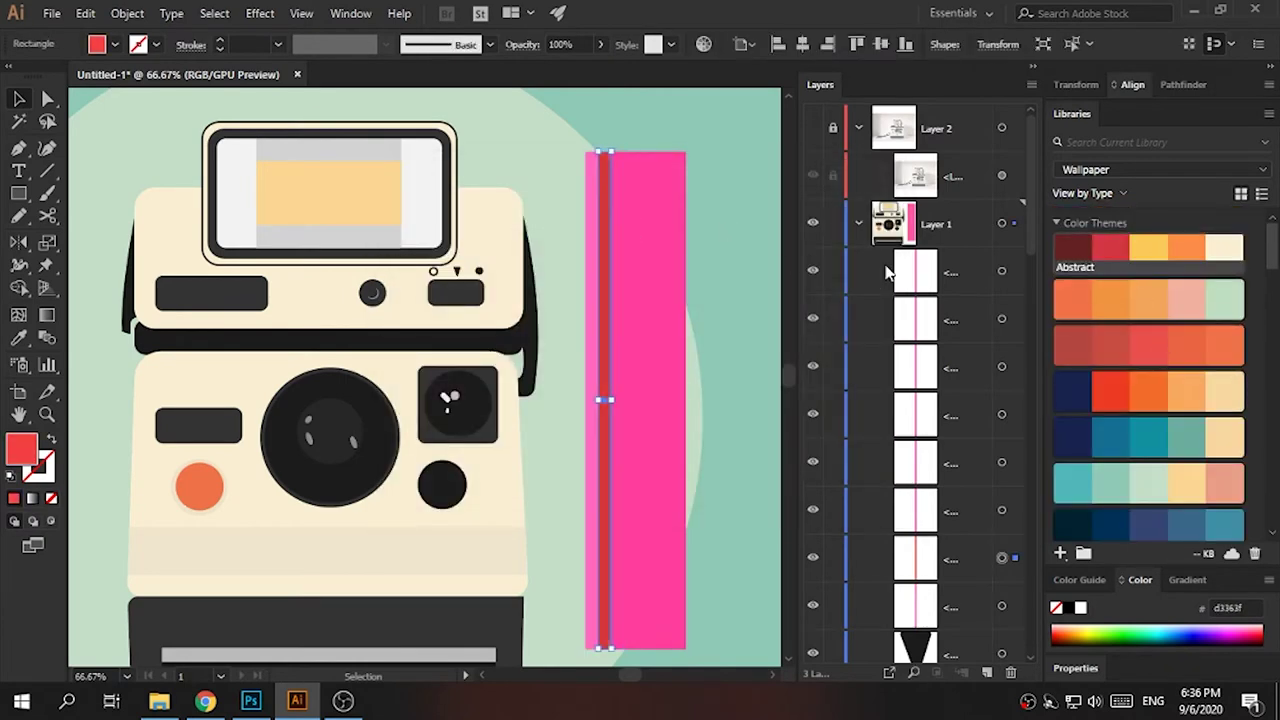
scroll(1106, 251, down, 5)
scroll(1197, 406, down, 5)
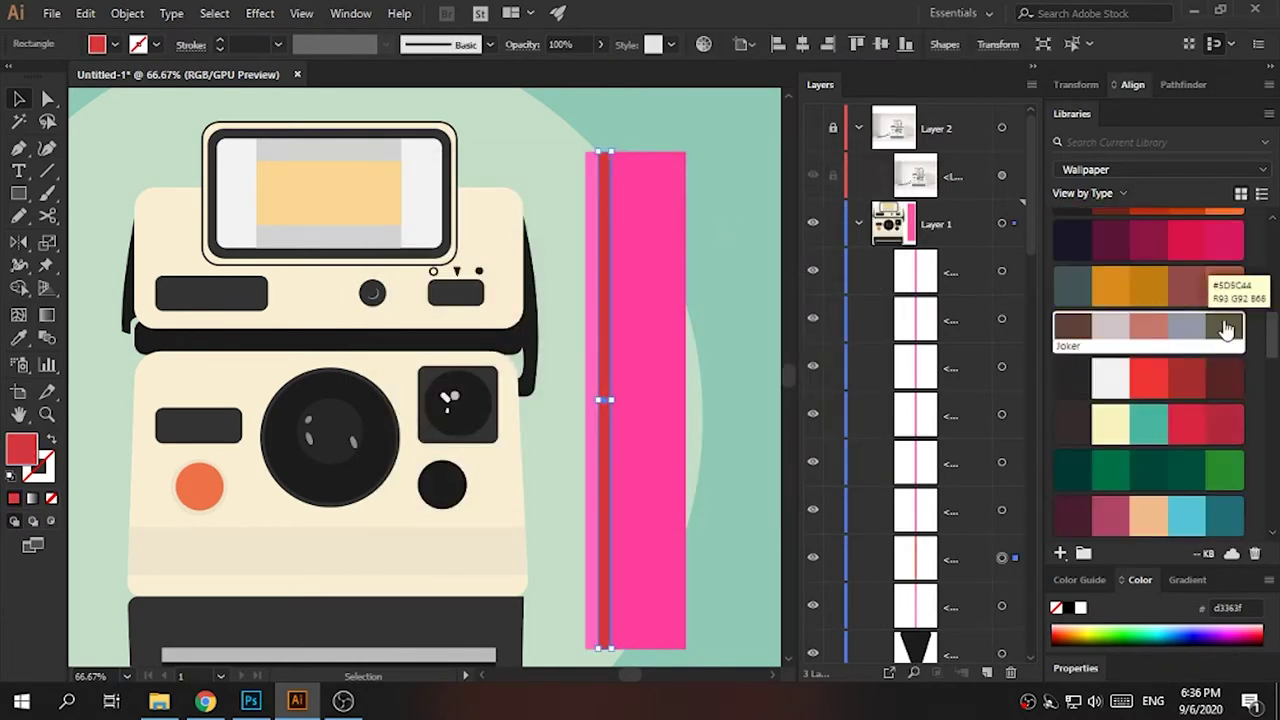
click(748, 290)
click(617, 311)
scroll(1150, 300, up, 3)
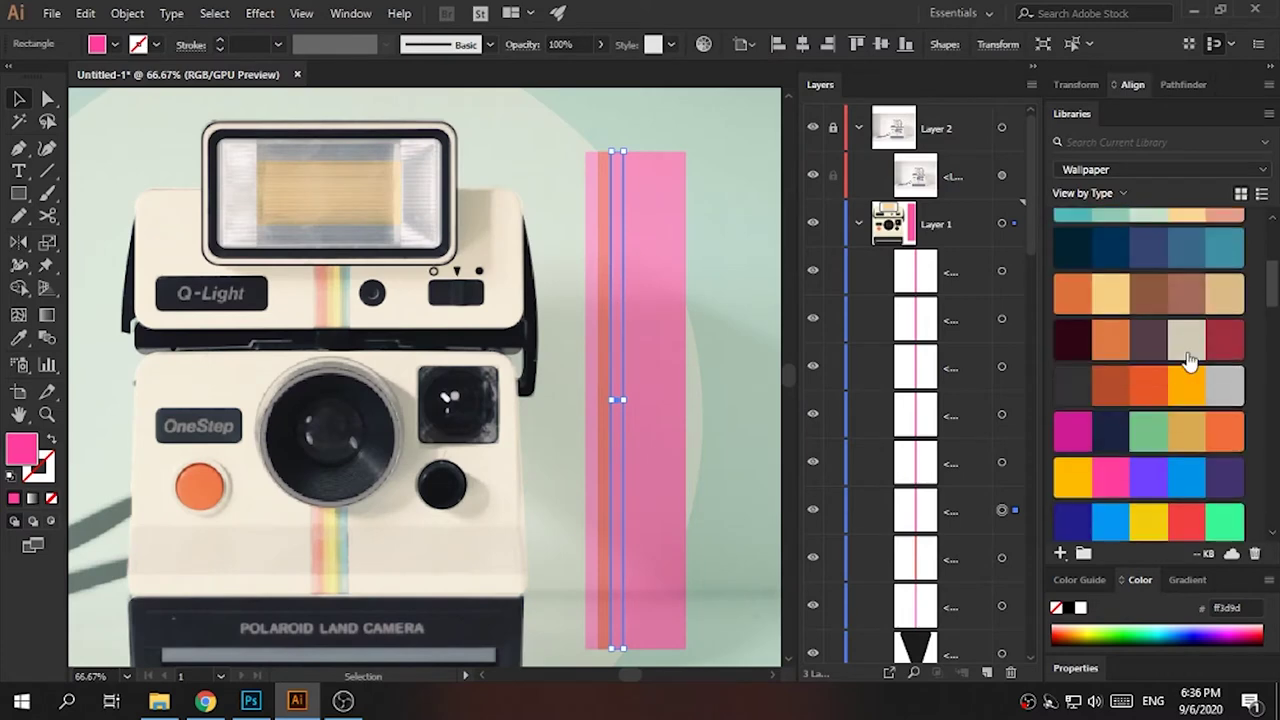
scroll(1188, 390, up, 3)
click(1188, 385)
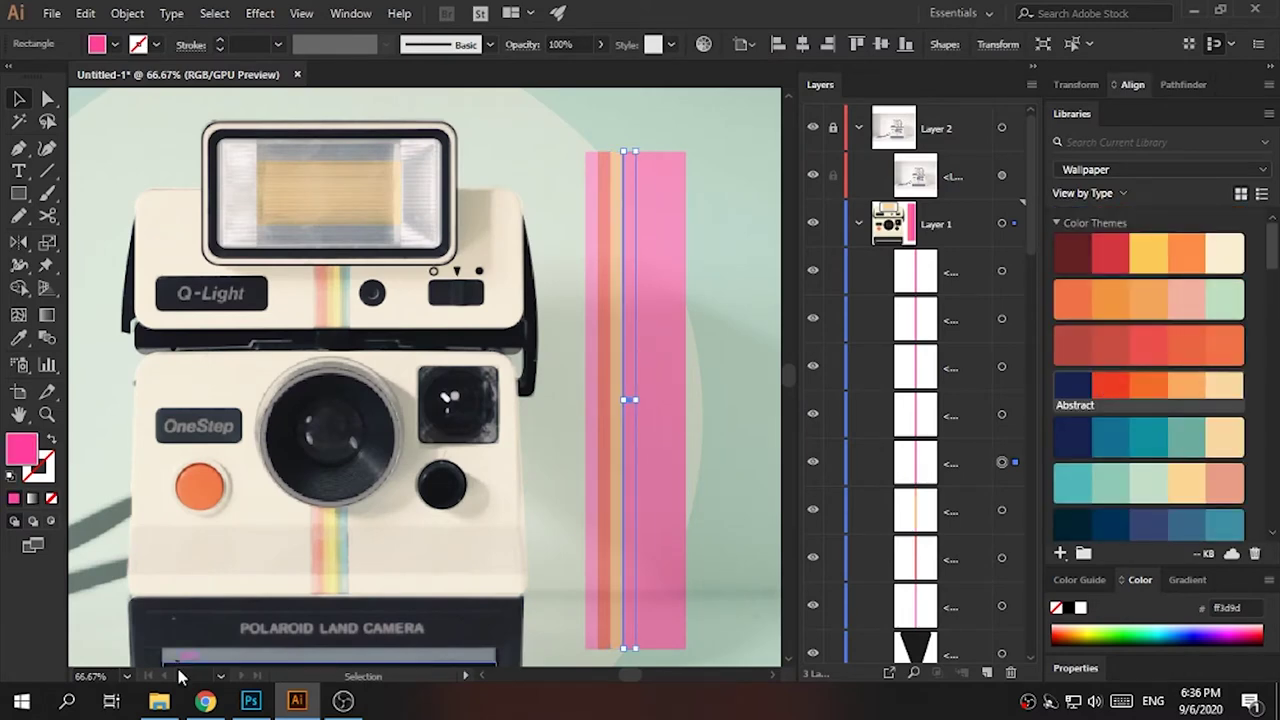
- Open the camera reference photo from recent files to compare, then close it
click(159, 701)
double_click(386, 210)
scroll(638, 337, up, 3)
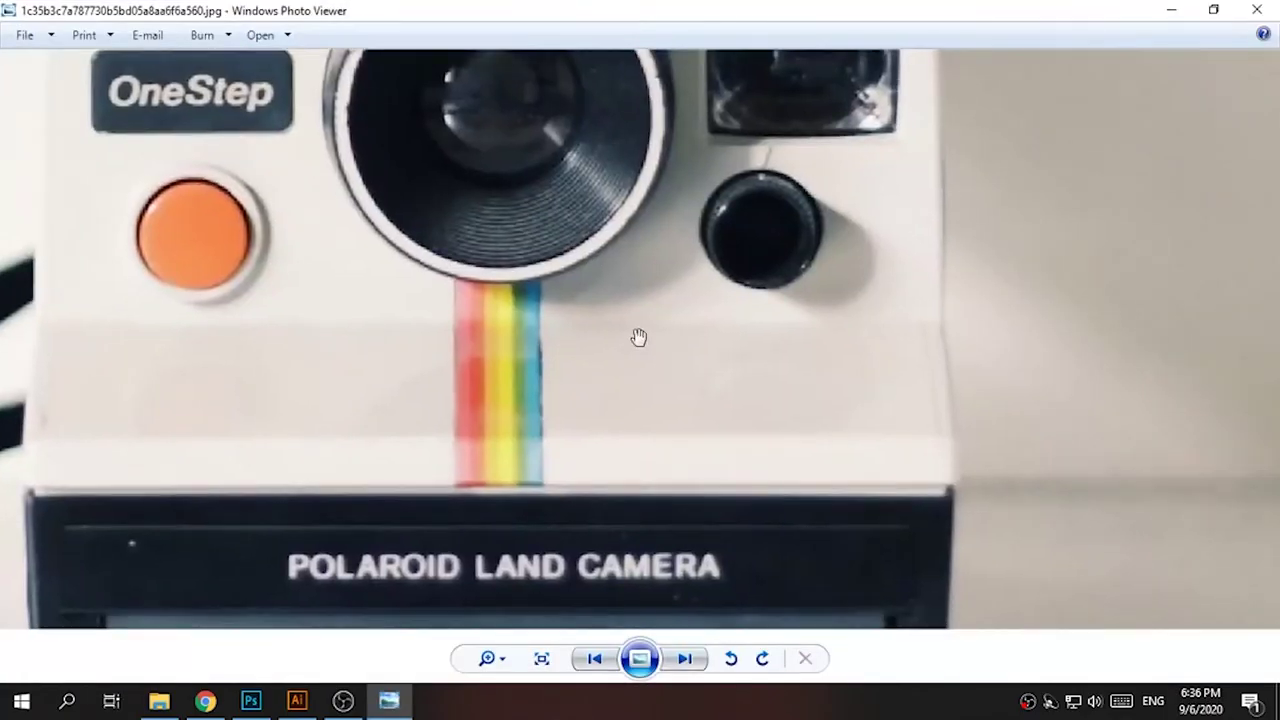
key(alt+F4)
click(591, 277)
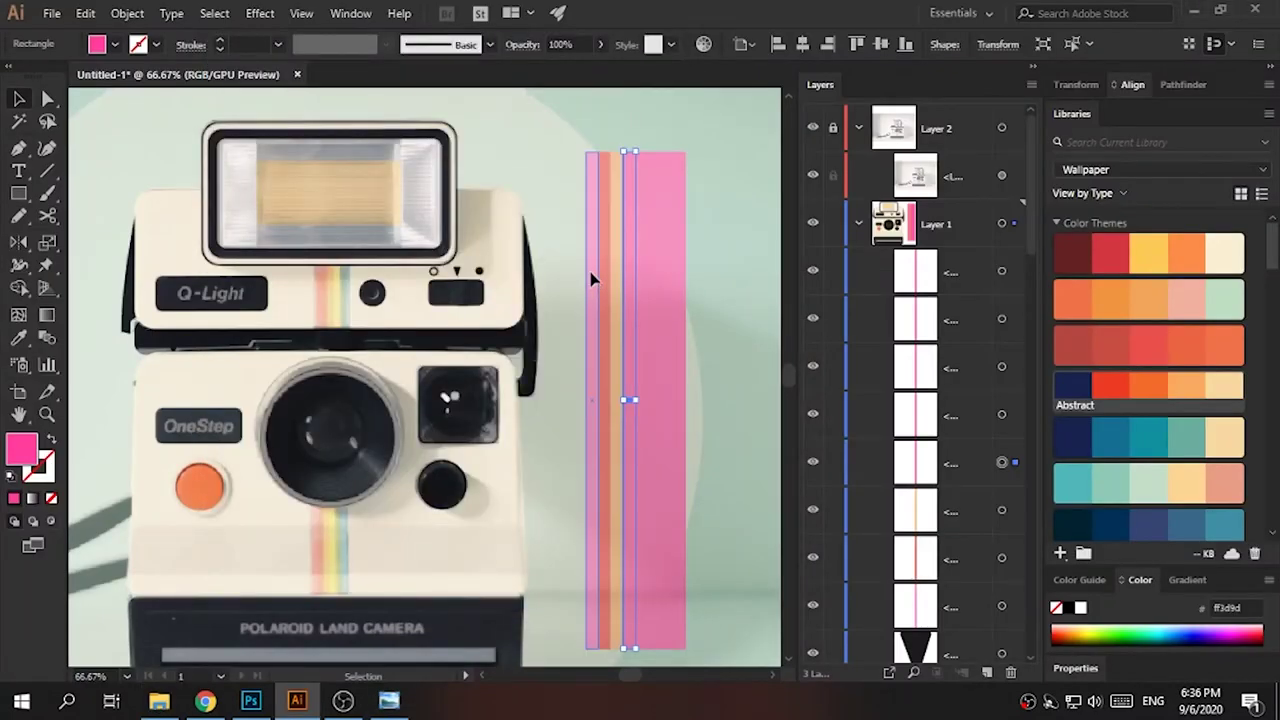
- Select the stripes, restore them after an accidental delete, and compare with the camera photo
click(689, 306)
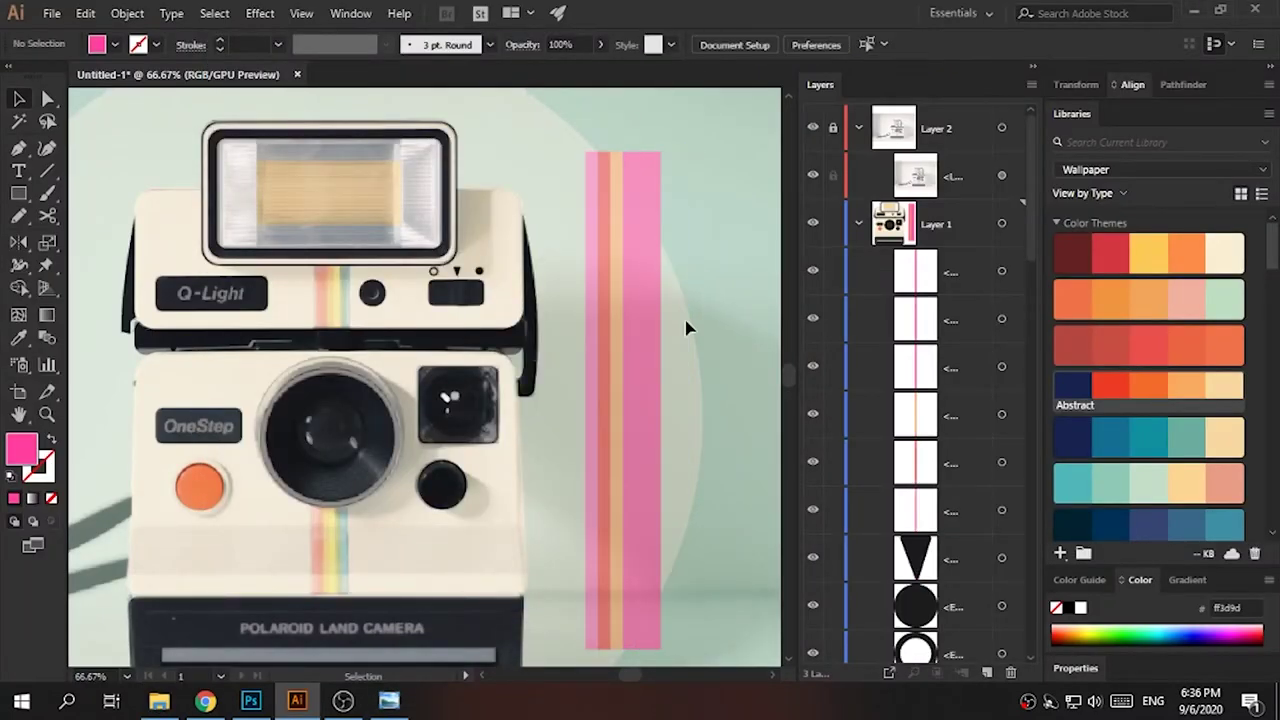
click(597, 269)
key(Delete)
key(ctrl+z)
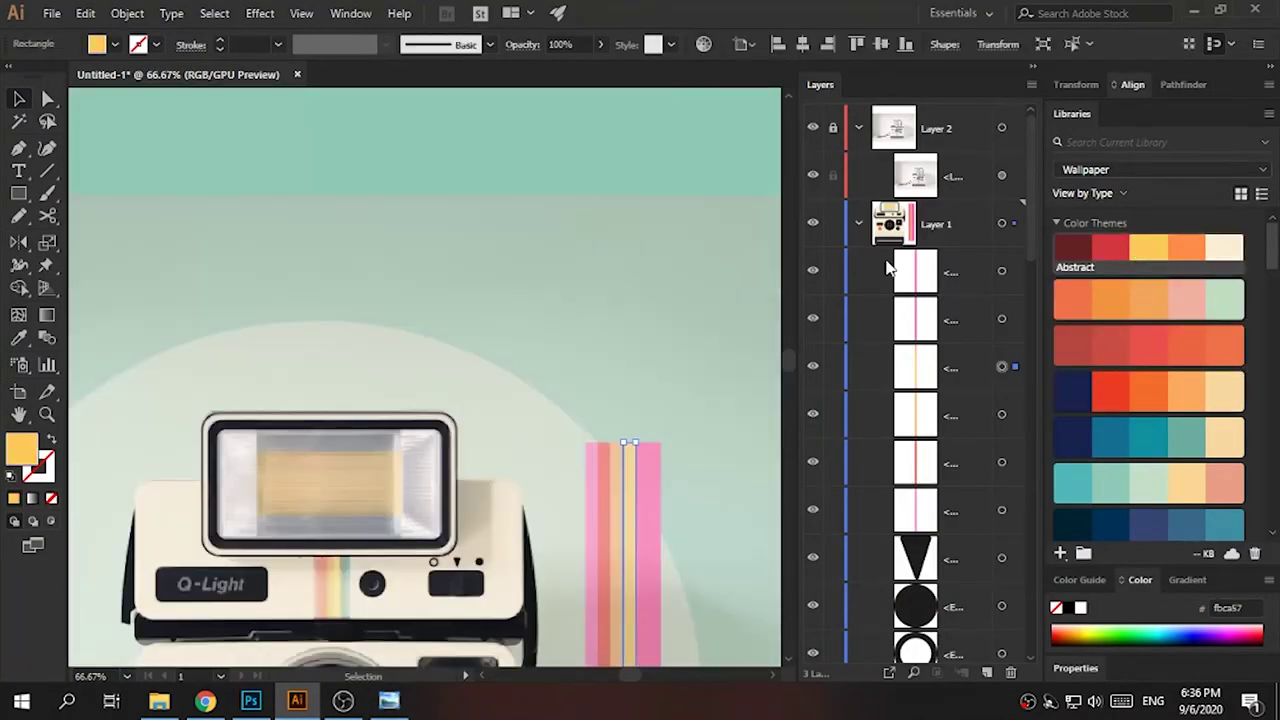
click(812, 128)
click(709, 237)
click(389, 700)
key(alt+Tab)
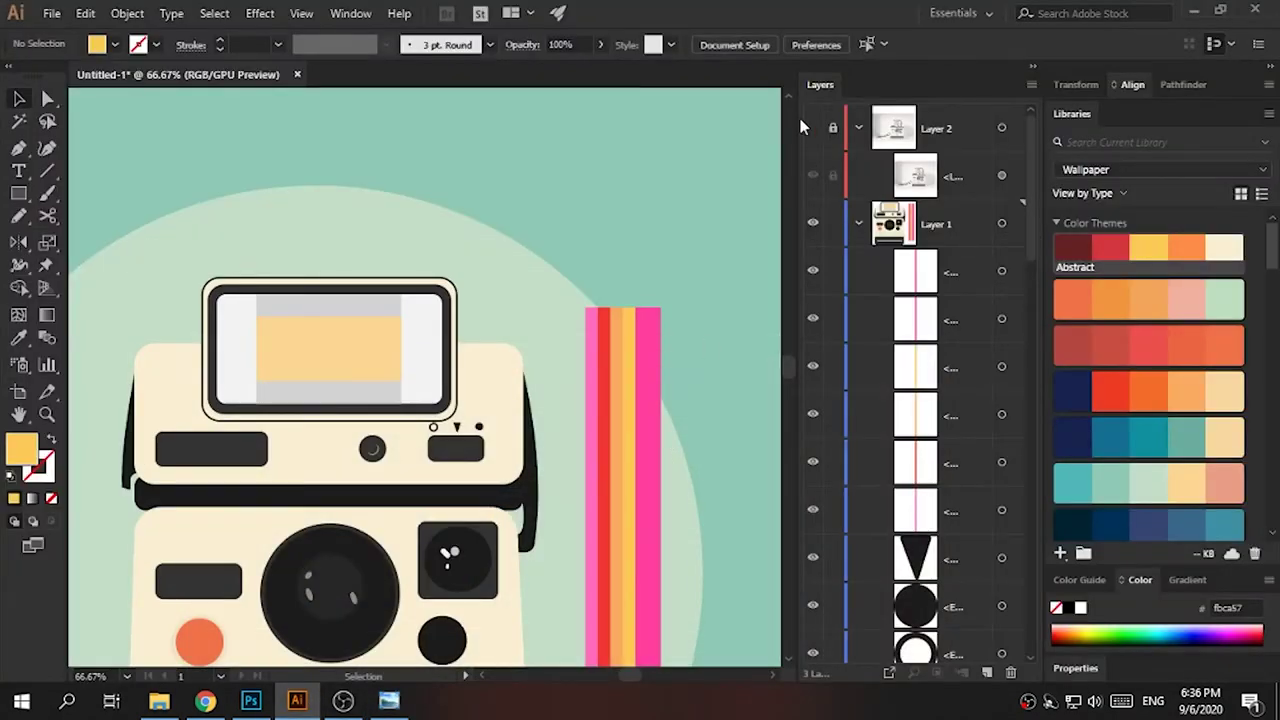
- Toggle the reference photo layer to check the stripes and select all six together
click(812, 128)
key(alt+Tab)
key(alt+Tab)
click(812, 128)
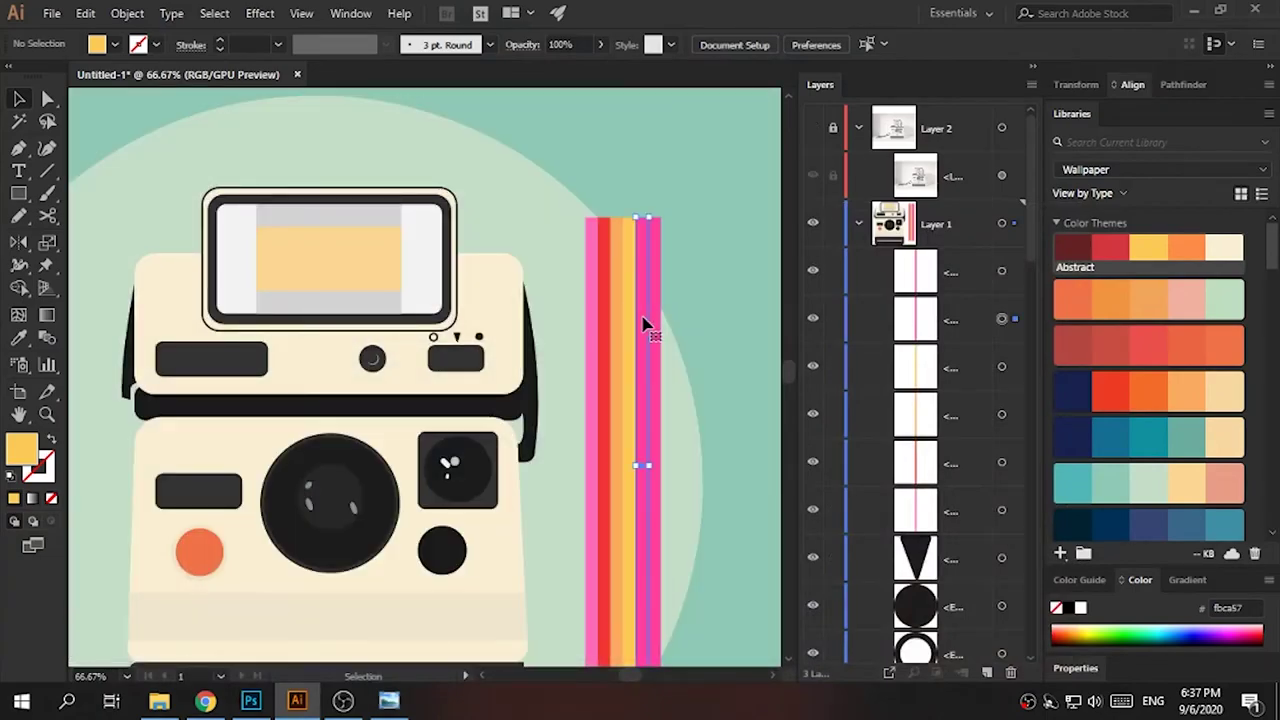
key(alt+Tab)
key(alt+Tab)
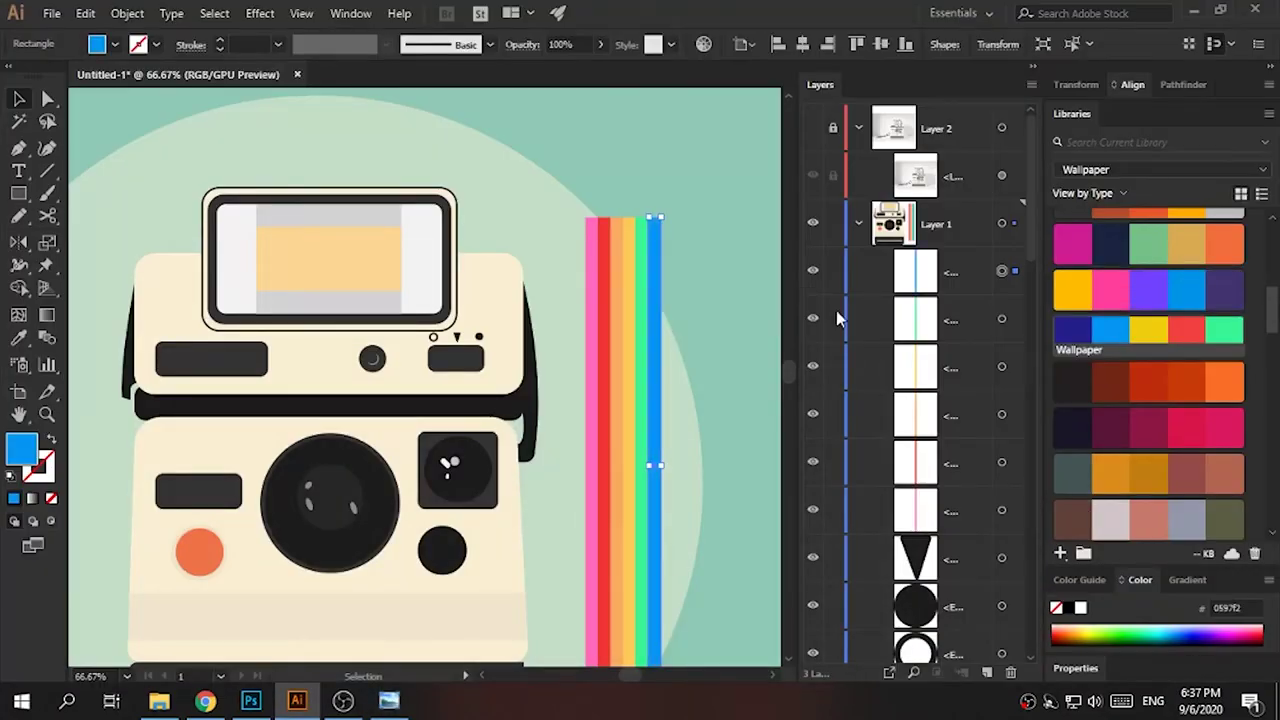
click(634, 266)
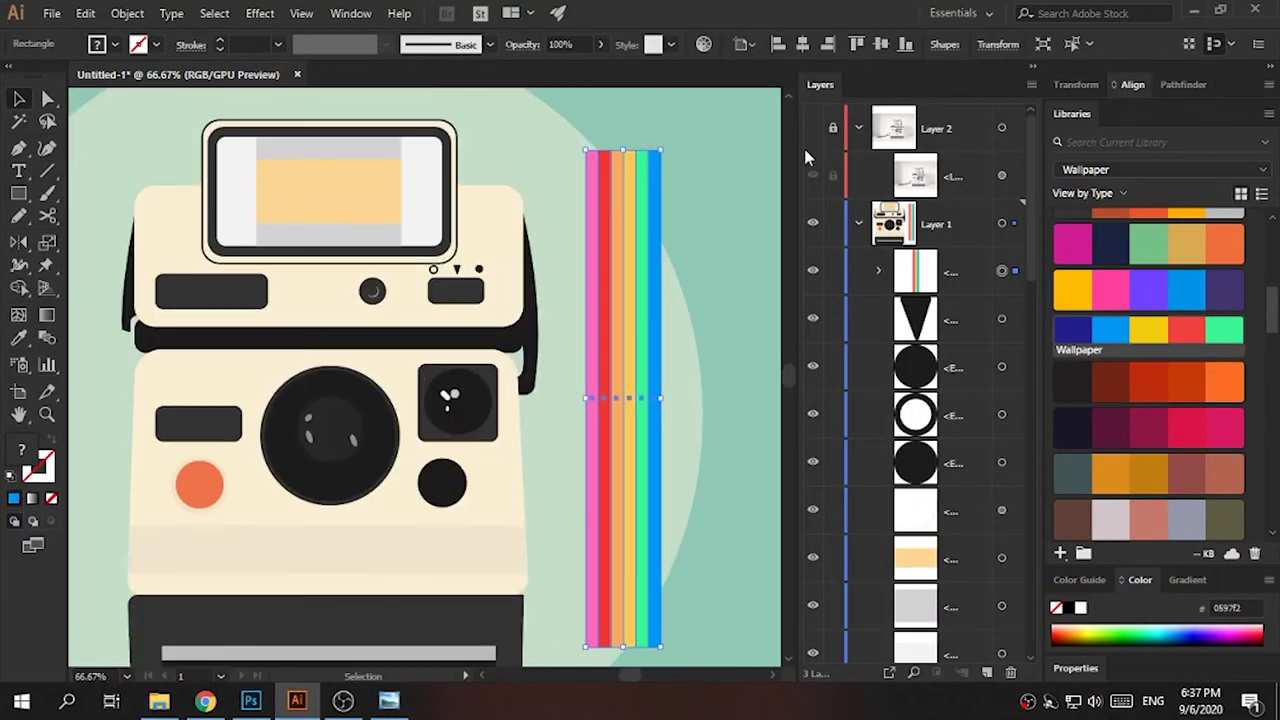
- Narrow the rainbow group and place it over the camera's centre
click(812, 128)
drag(660, 104, 642, 158)
mouse_move(623, 400)
mouse_down()
mouse_move(343, 363)
mouse_move(407, 358)
mouse_move(414, 300)
mouse_move(428, 300)
mouse_up()
key(ctrl+equal)
key(ctrl+equal)
key(ctrl+minus)
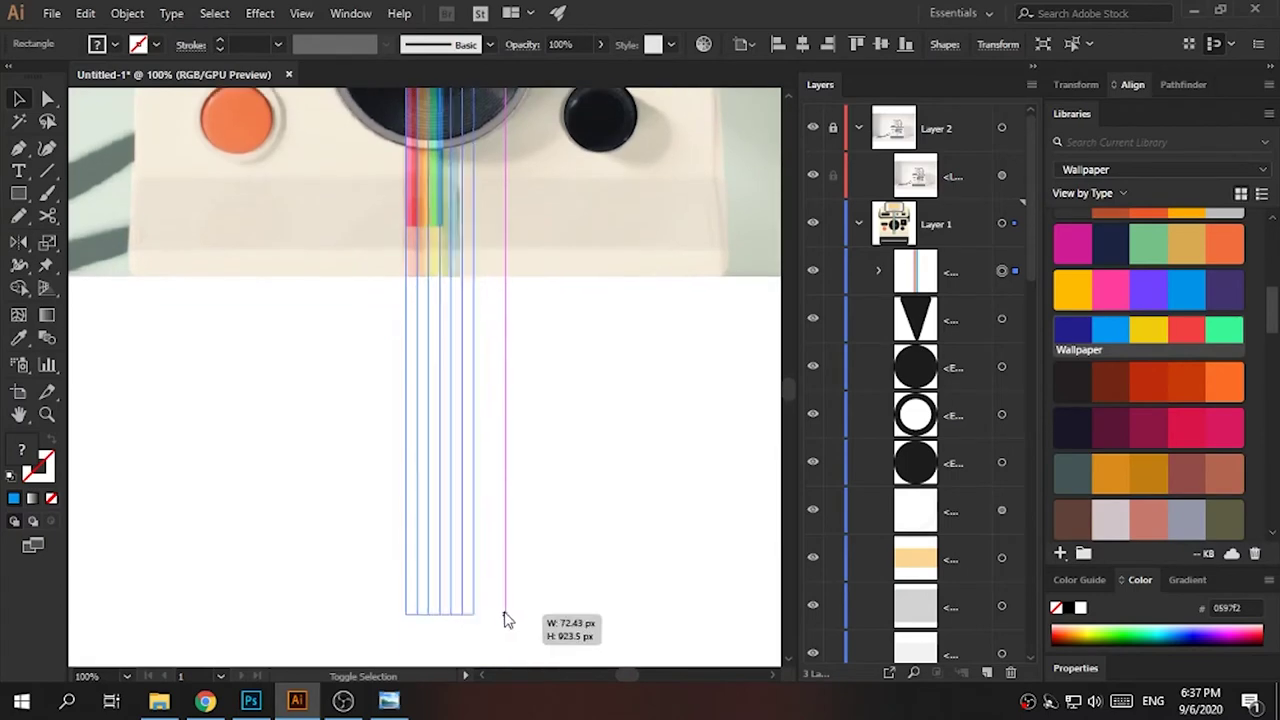
- Stretch the rainbow down to the camera's bottom and move it lower in the layer stack
drag(470, 645, 460, 523)
scroll(600, 515, up, 2)
scroll(548, 362, down, 2)
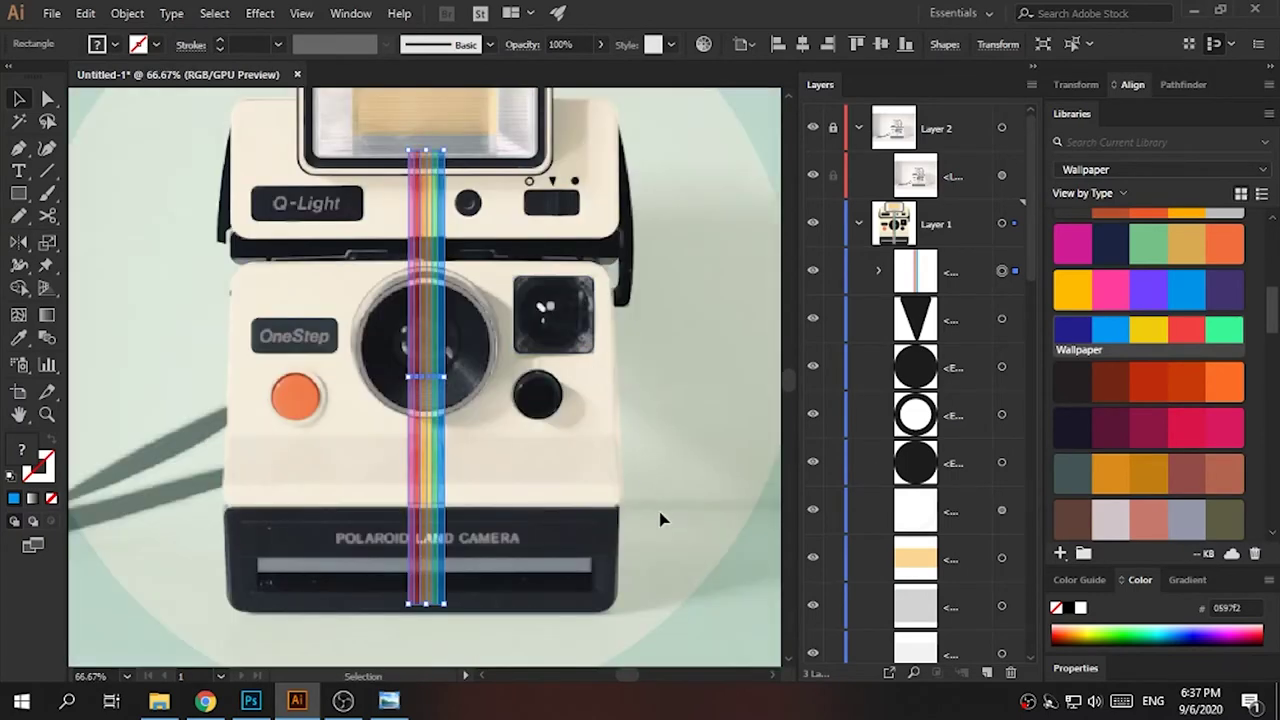
scroll(660, 517, up, 1)
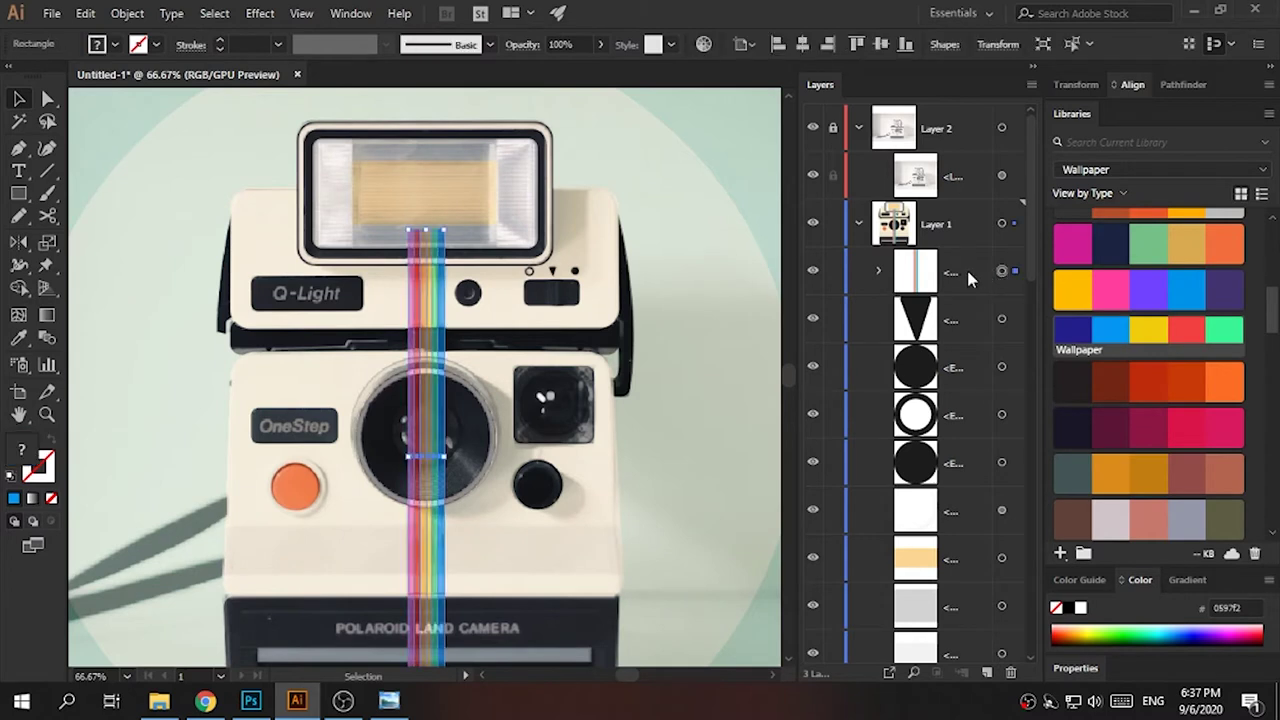
mouse_move(950, 278)
mouse_down()
mouse_move(971, 538)
mouse_move(951, 577)
mouse_up()
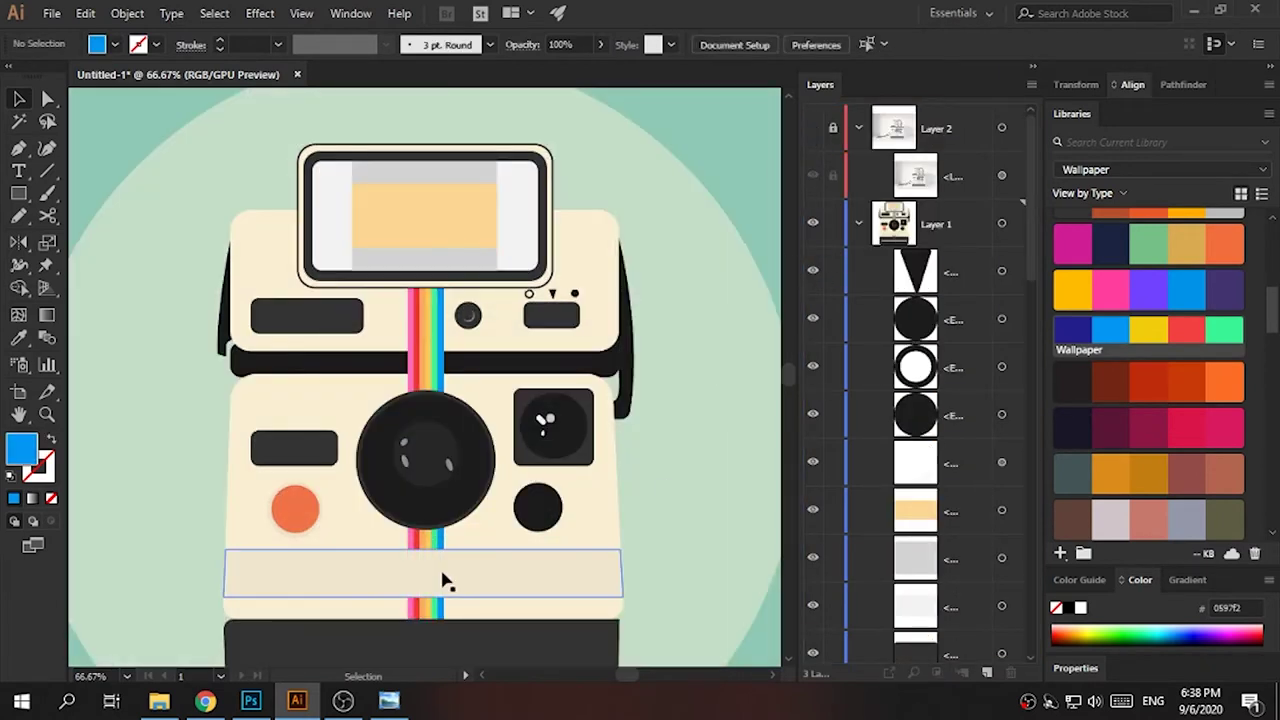
- Fill the lower-body band with near-black 1c1c1c at low opacity
scroll(974, 482, down, 5)
click(1001, 128)
key(i)
click(533, 506)
text(v)
text(10)
key(Return)
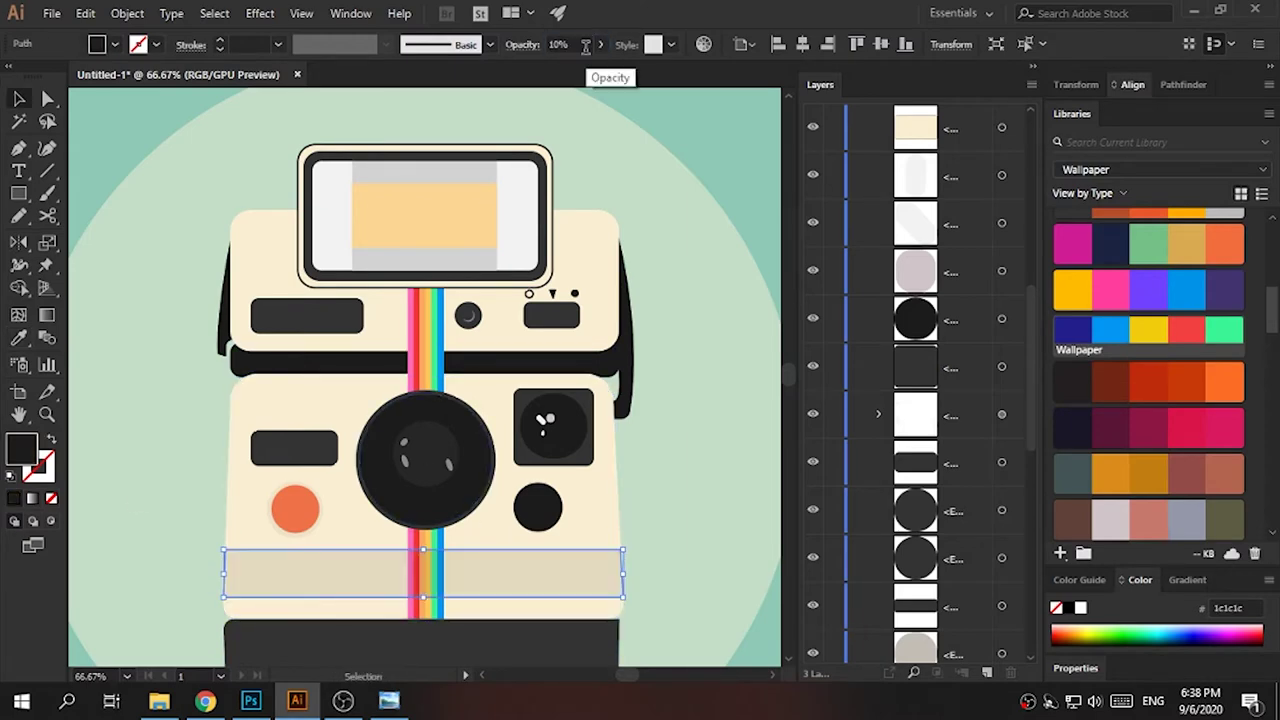
scroll(735, 335, down, 2)
scroll(720, 328, up, 3)
- Check the translucent band, then open the black bar's group and raise the bar in the stack
click(643, 457)
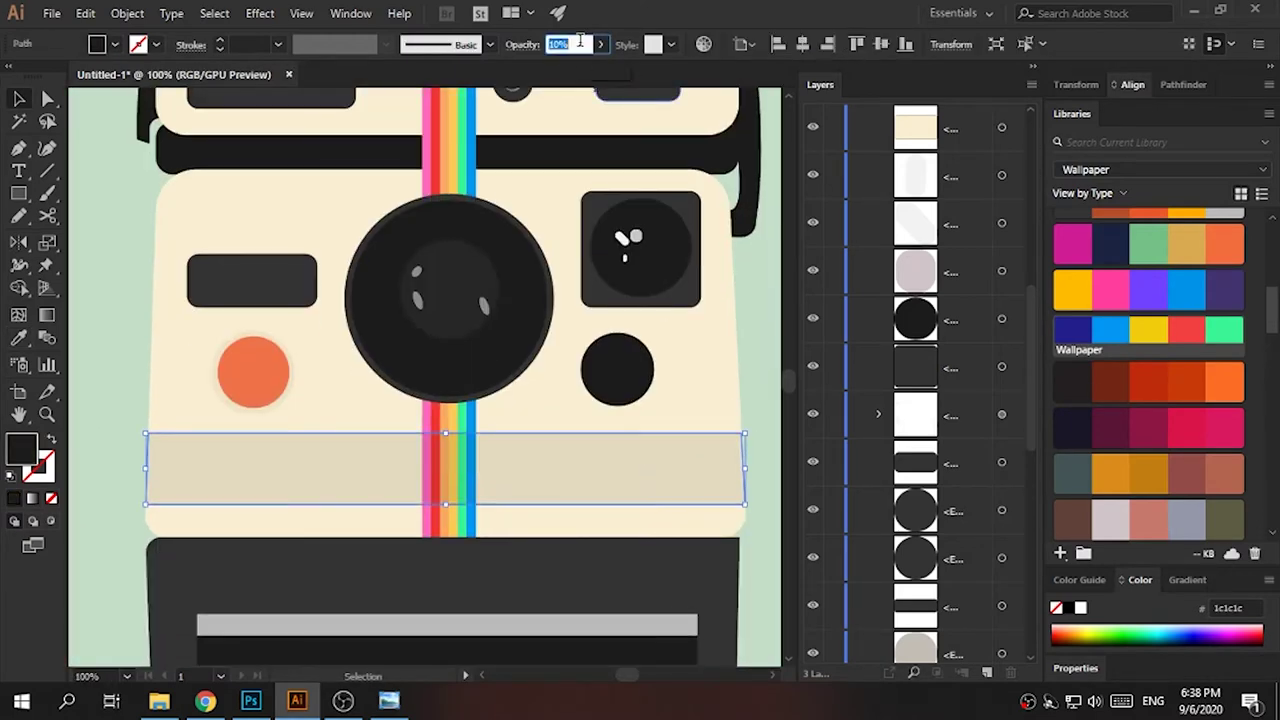
text(5)
click(770, 357)
scroll(953, 424, up, 10)
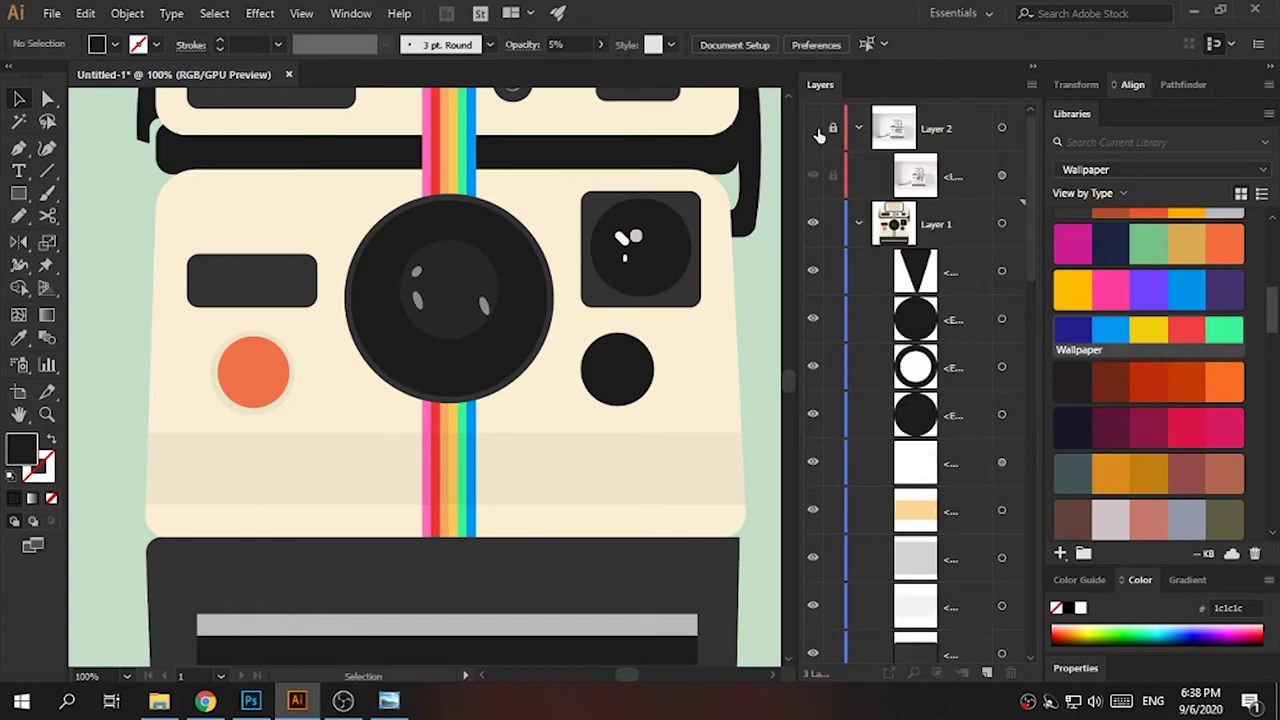
scroll(960, 360, down, 10)
key(ctrl+minus)
key(ctrl+plus)
scroll(985, 447, down, 3)
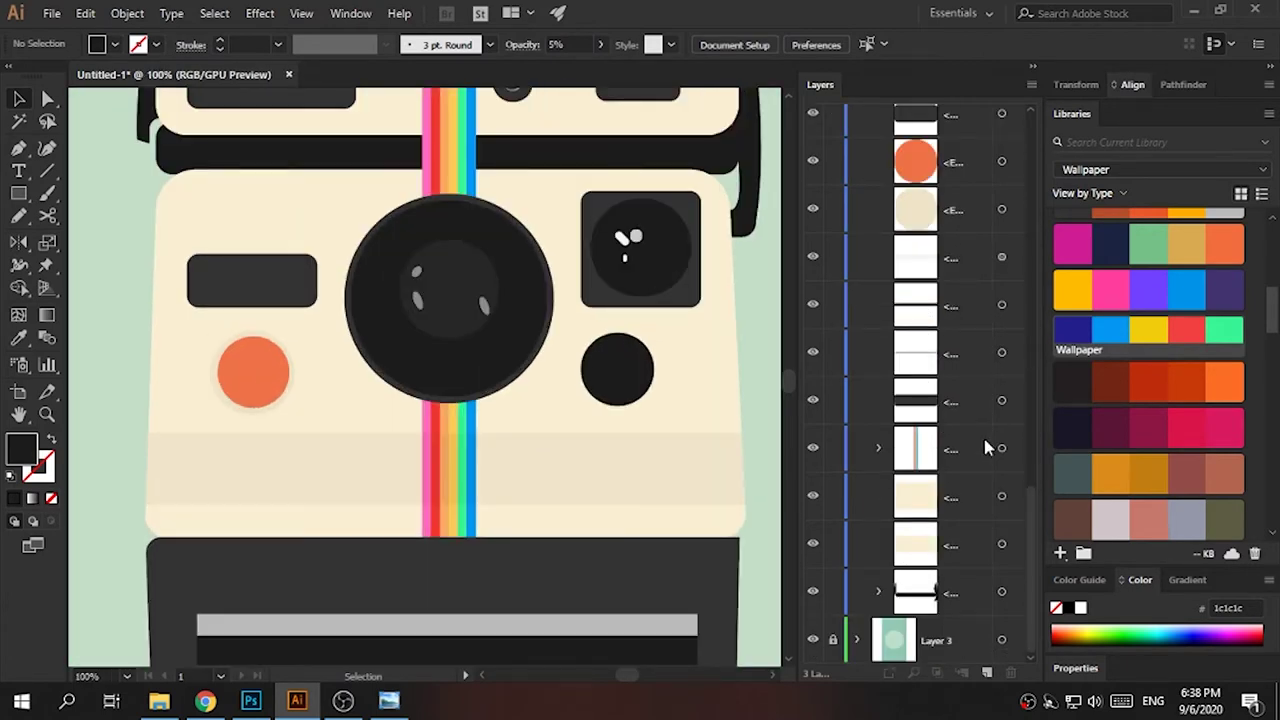
click(973, 596)
click(878, 591)
drag(950, 495, 968, 232)
- Reorder the rainbow and black bar relative to the cream body in the Layers panel
key(ctrl+minus)
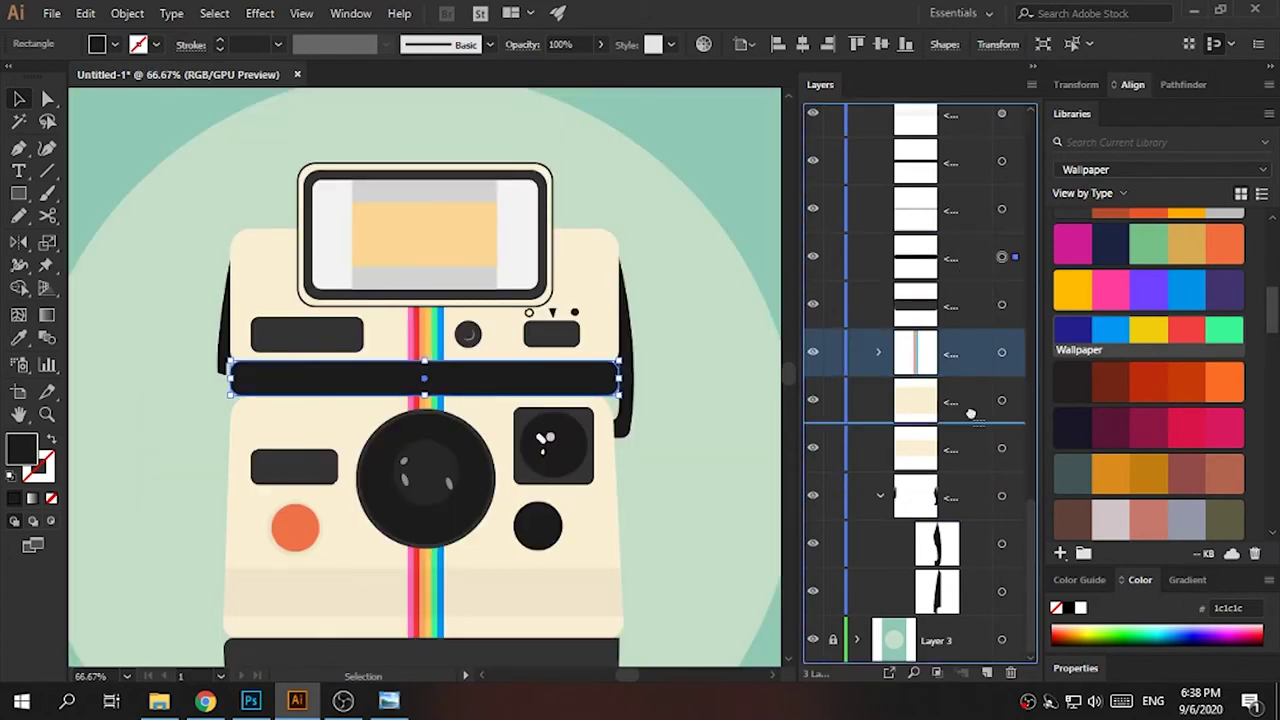
drag(972, 405, 985, 335)
click(1003, 305)
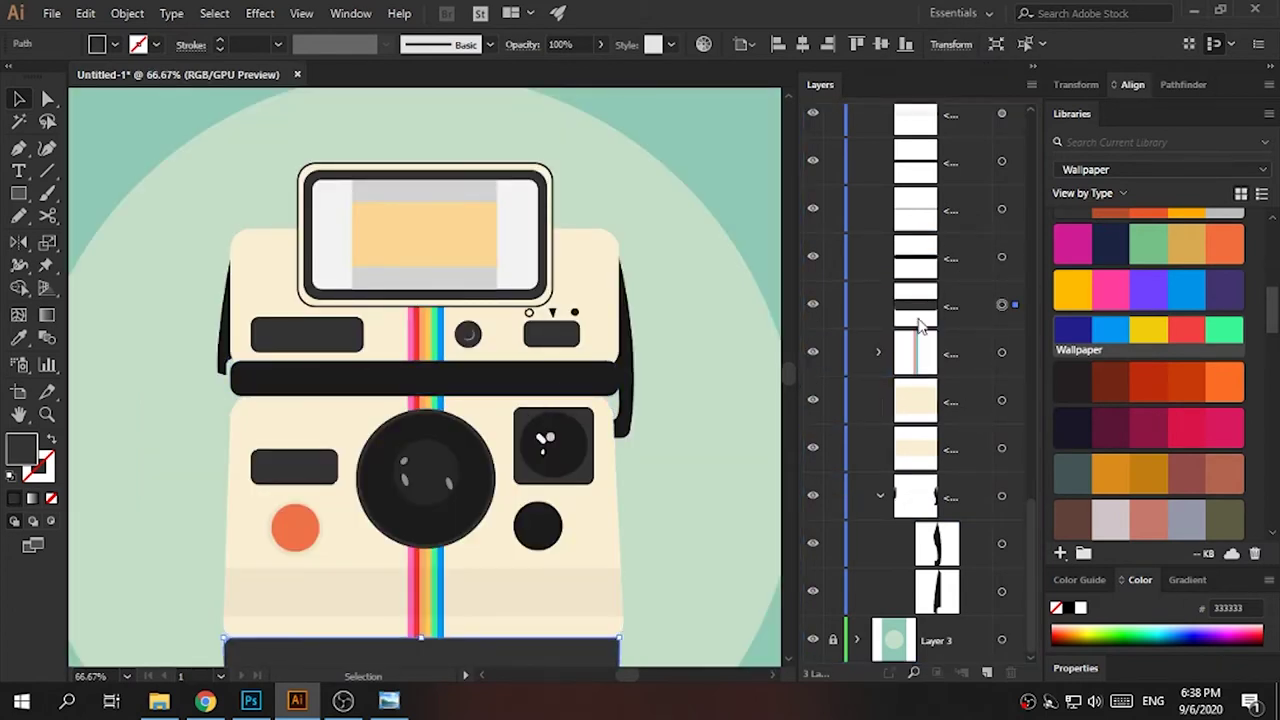
mouse_move(995, 250)
mouse_down()
mouse_move(918, 440)
mouse_move(960, 300)
mouse_up()
shift+click(515, 358)
shift+click(510, 398)
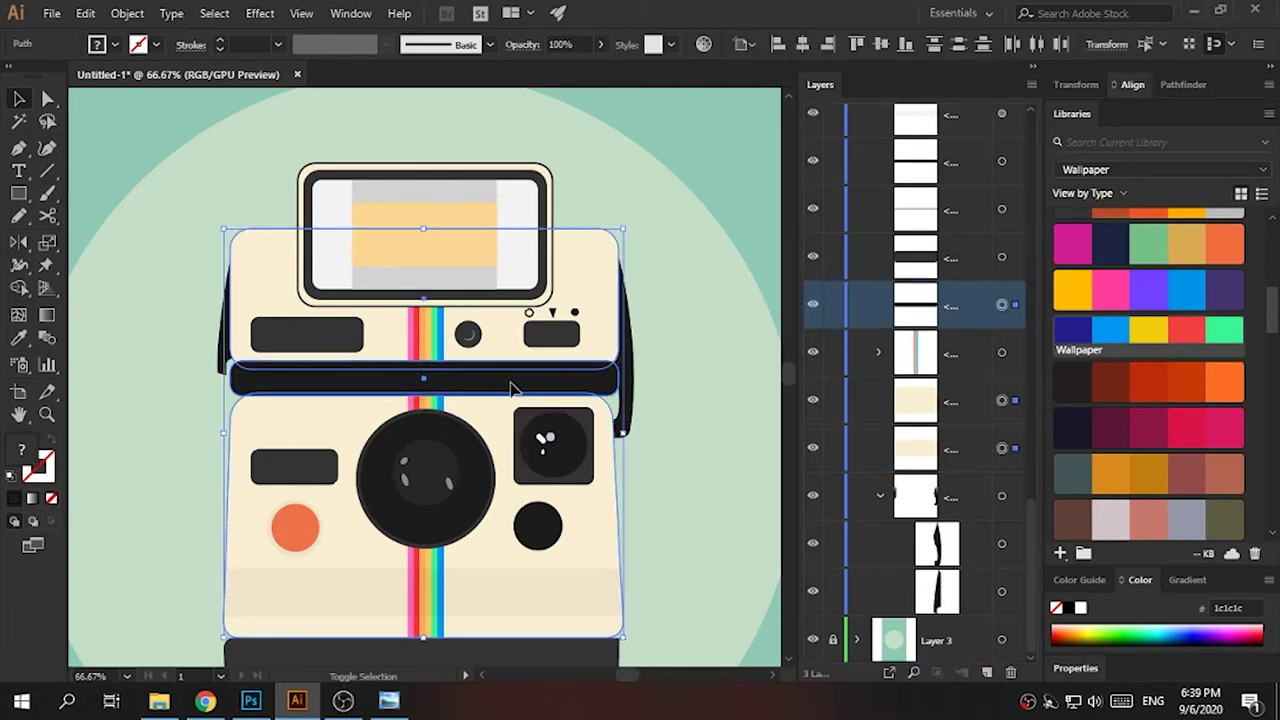
click(509, 329)
- Bring the rainbow forward, then drag it behind the black bar and lens
key(ctrl+plus)
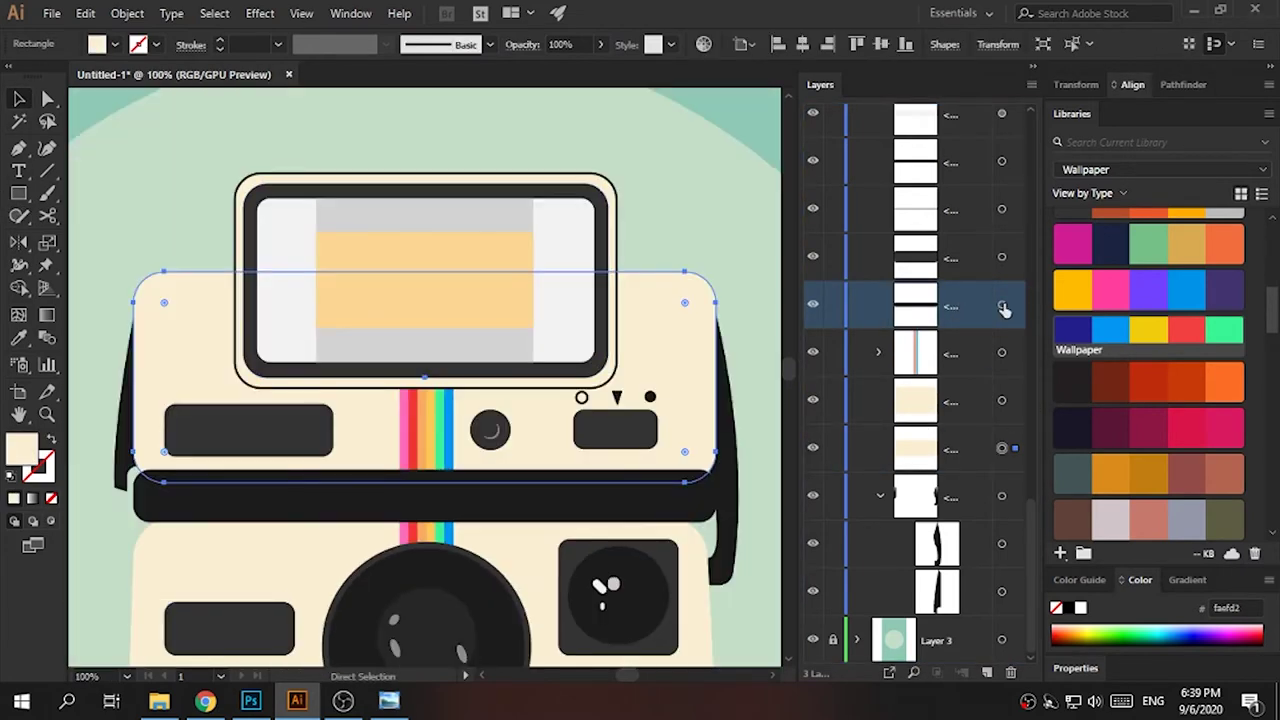
drag(1005, 310, 1000, 370)
click(763, 423)
click(575, 500)
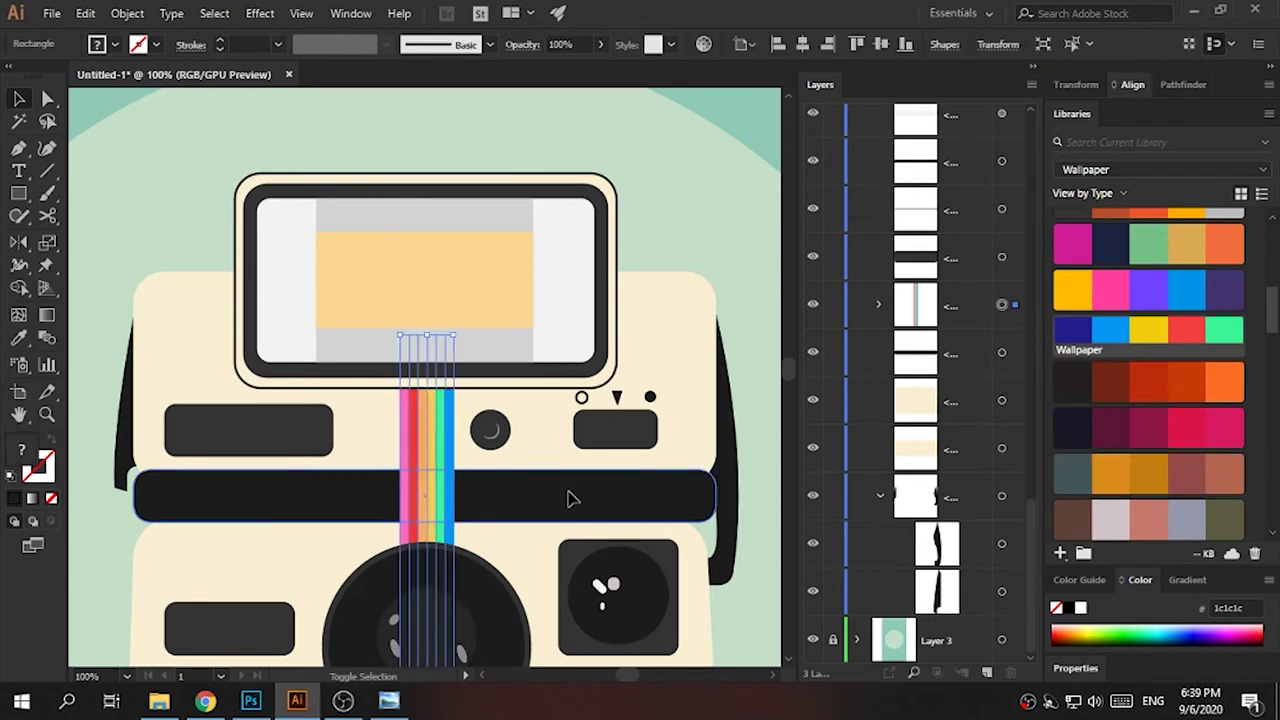
key(ctrl+shift+bracketright)
drag(993, 605, 830, 501)
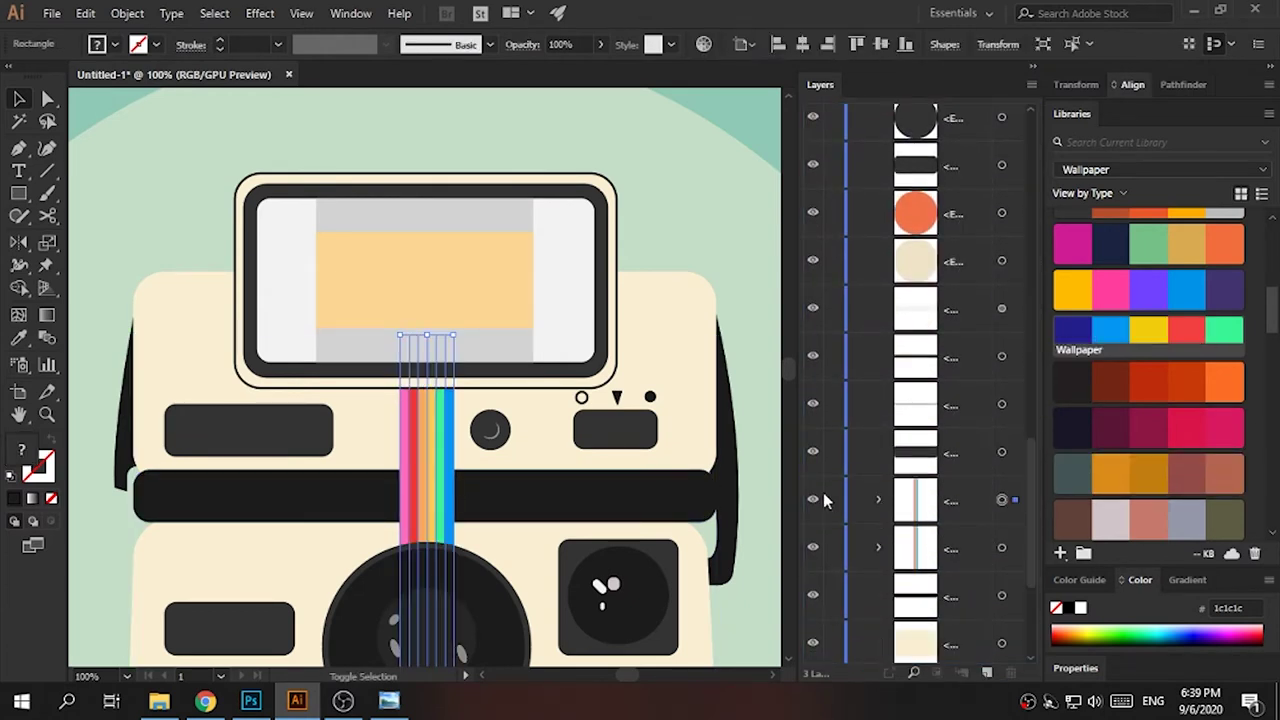
shift+click(1002, 595)
- Check the bar and body stacking, then view the whole camera with the bar covering the stripe
key(shift+m)
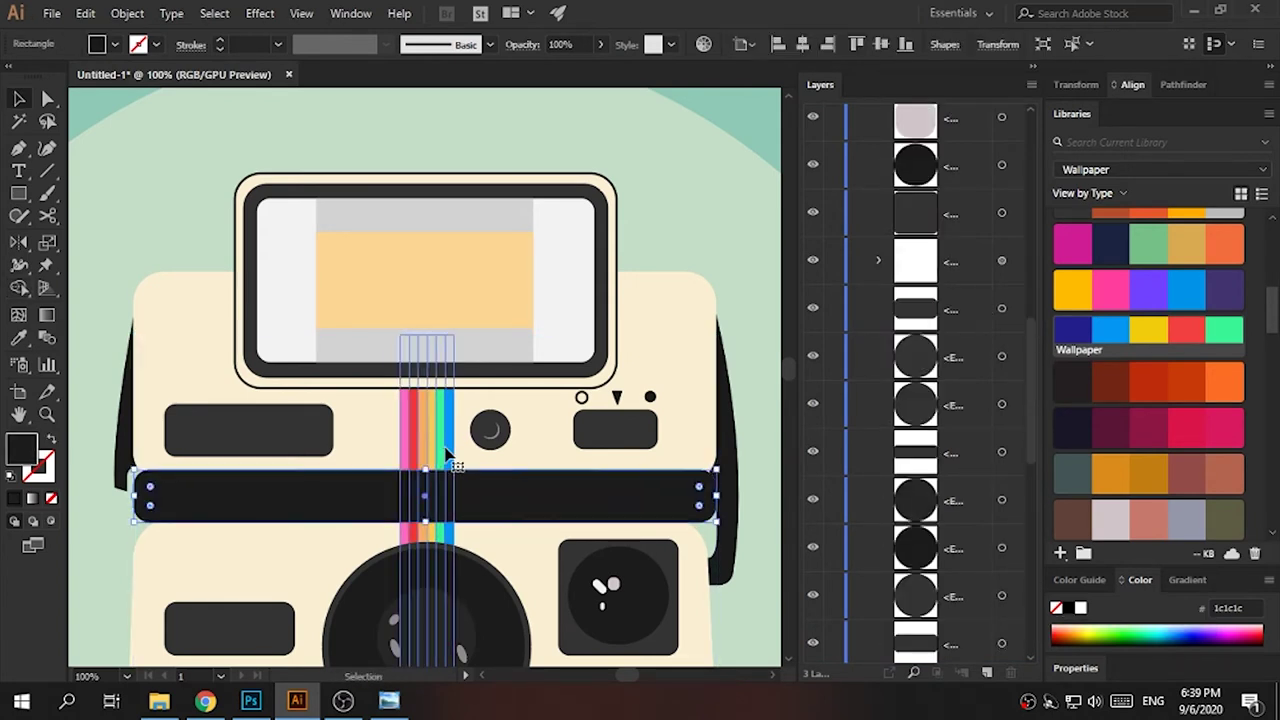
key(v)
scroll(855, 443, down, 5)
click(509, 506)
click(723, 371)
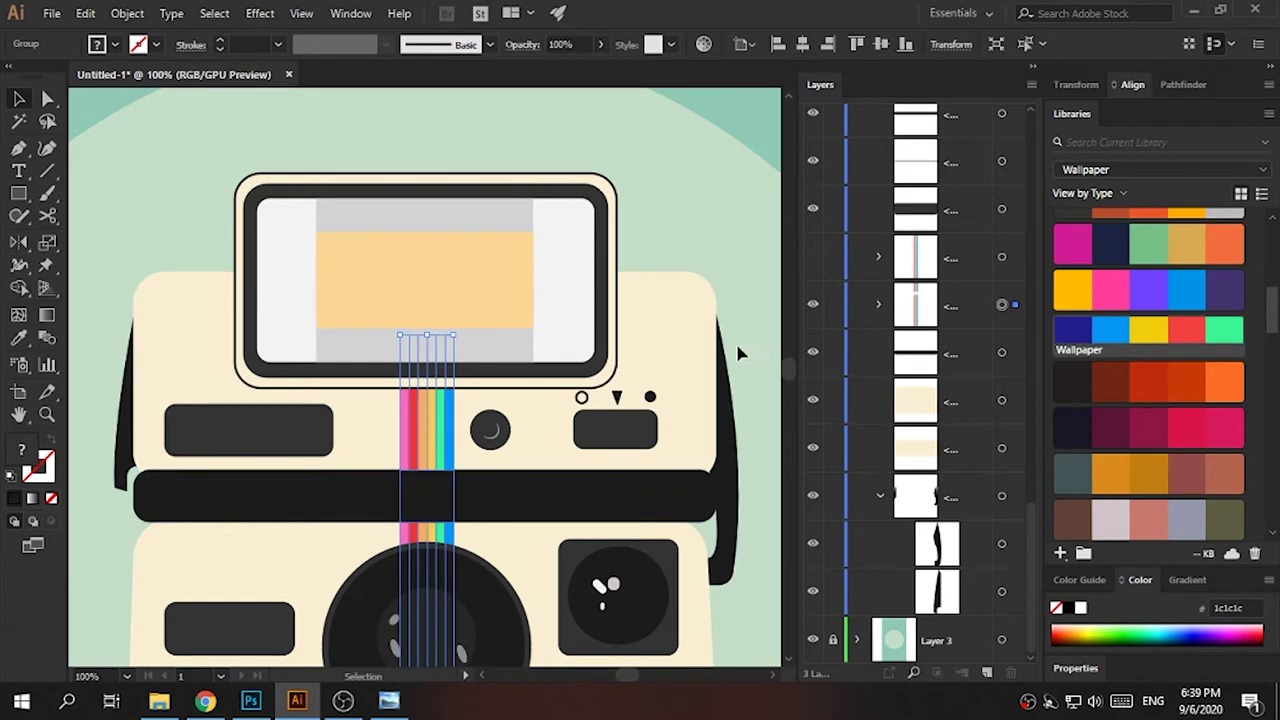
key(ctrl+0)
click(760, 328)
key(ctrl+plus)
key(ctrl+plus)
key(ctrl+plus)
scroll(978, 372, up, 5)
scroll(978, 372, up, 5)
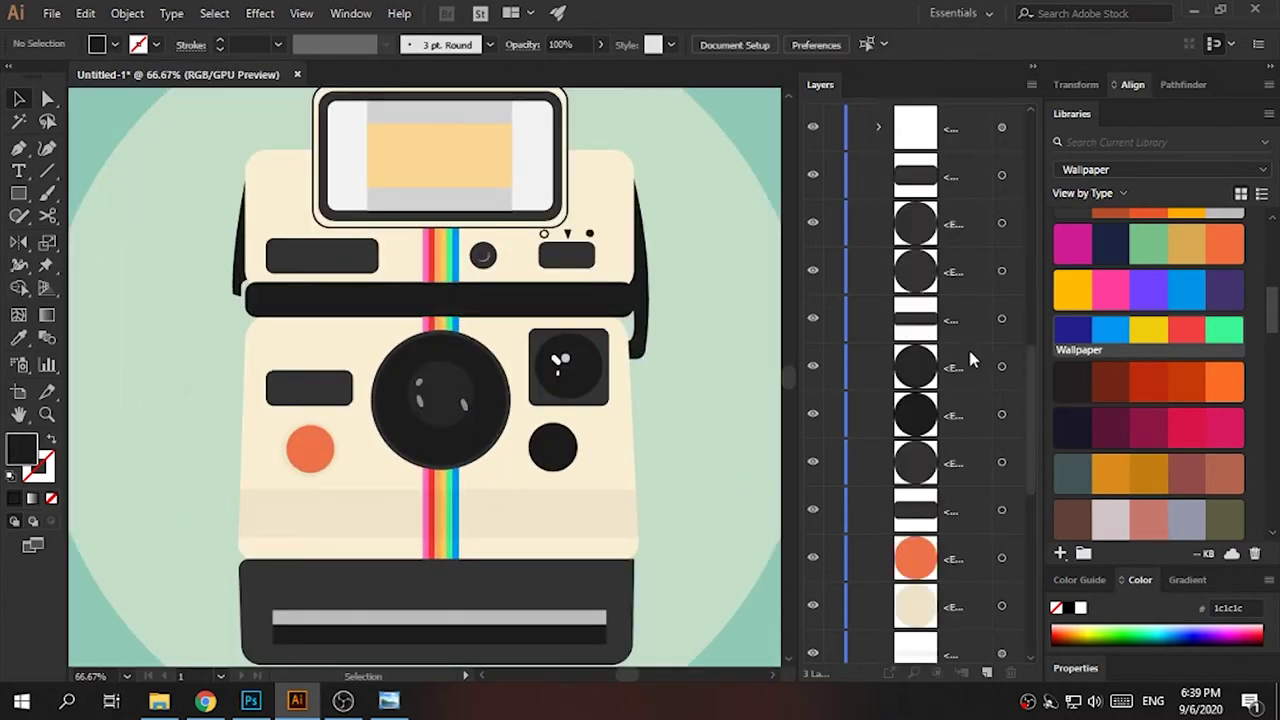
- Group the triangle, circle and ring indicators
scroll(1005, 268, up, 5)
shift+click(1001, 366)
key(ctrl+g)
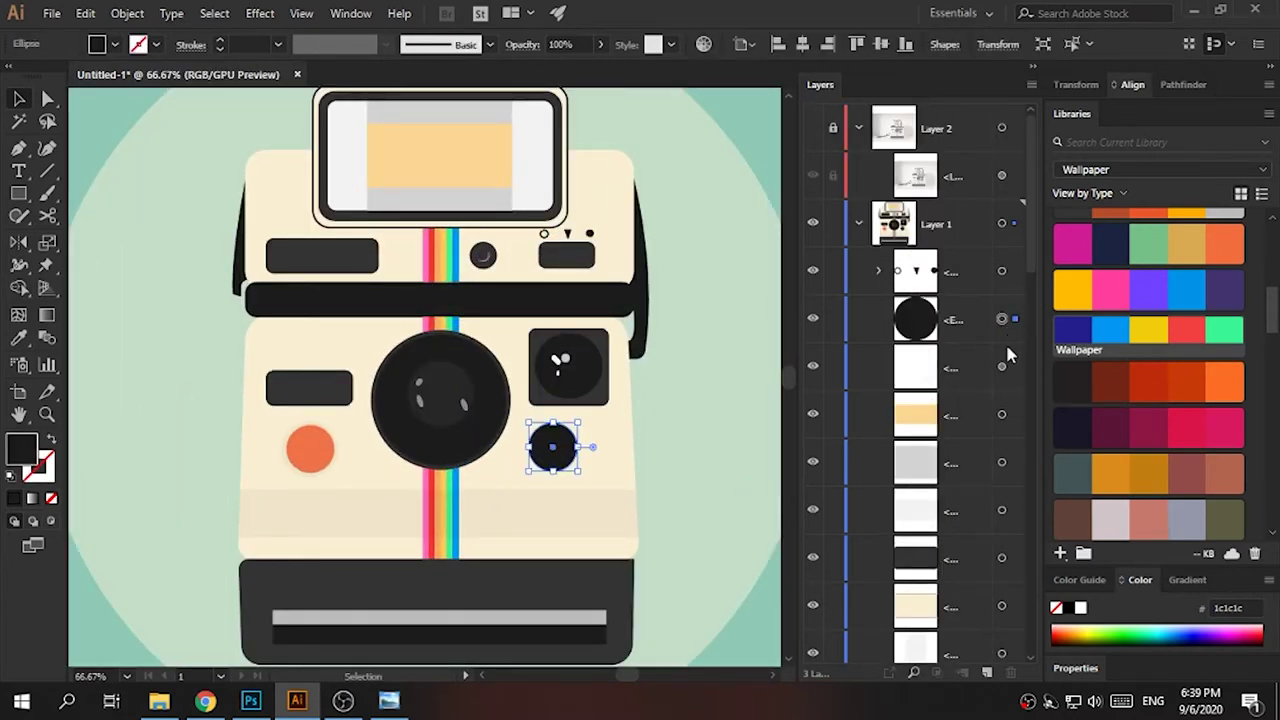
- Group the small circle with the dark rounded rectangle
click(1001, 413)
scroll(1005, 478, down, 3)
click(1002, 413)
click(1002, 462)
key(ctrl+plus)
key(ctrl+plus)
key(ctrl+plus)
key(ctrl+plus)
click(1002, 270)
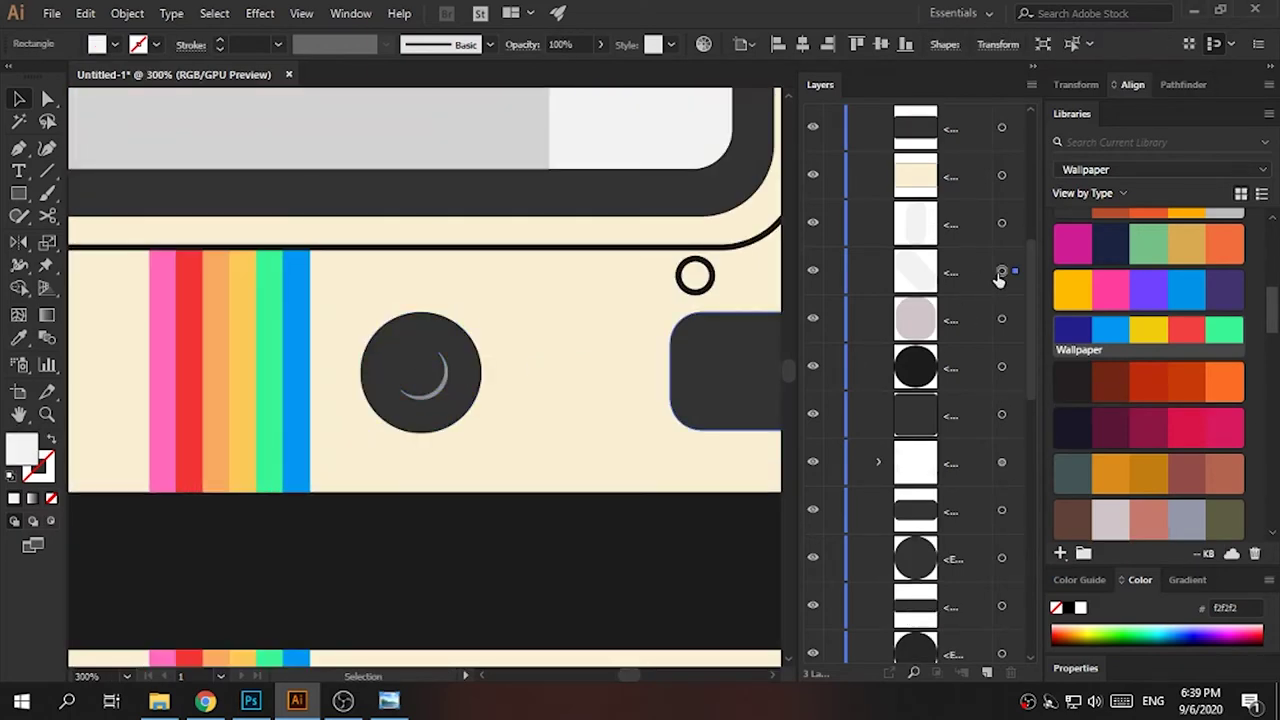
key(ctrl+minus)
key(ctrl+minus)
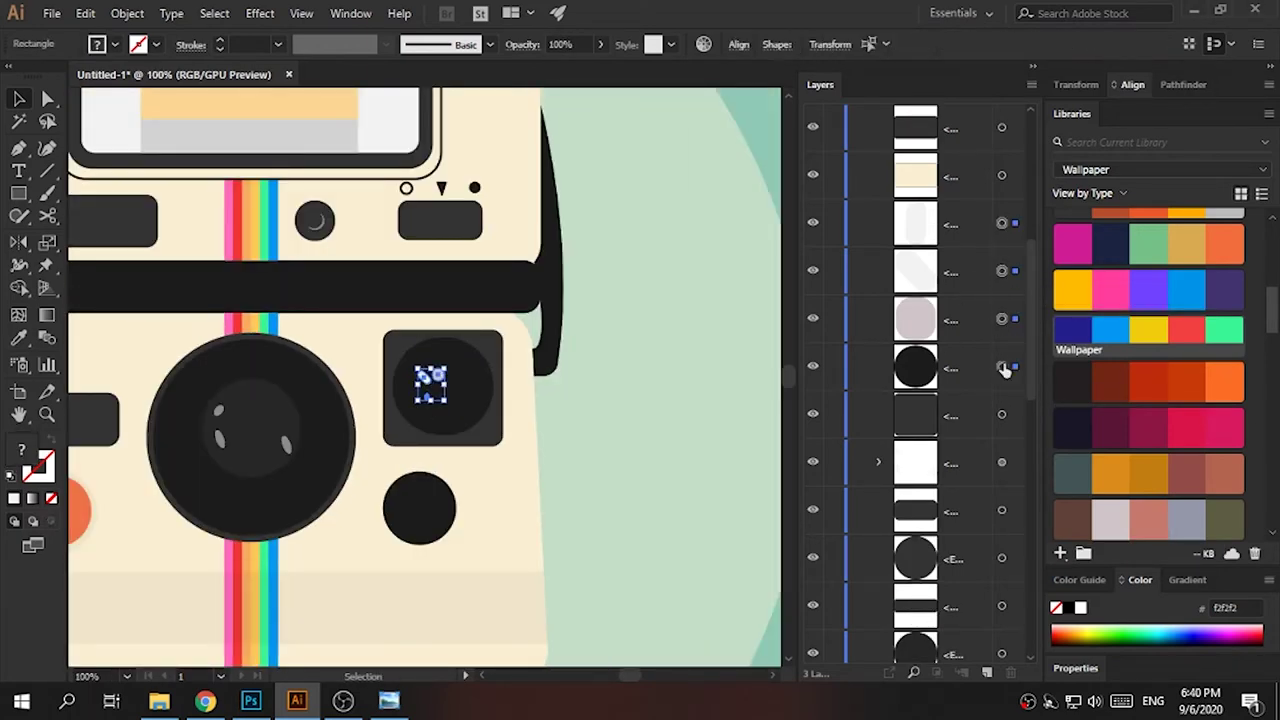
shift+click(1002, 414)
key(ctrl+g)
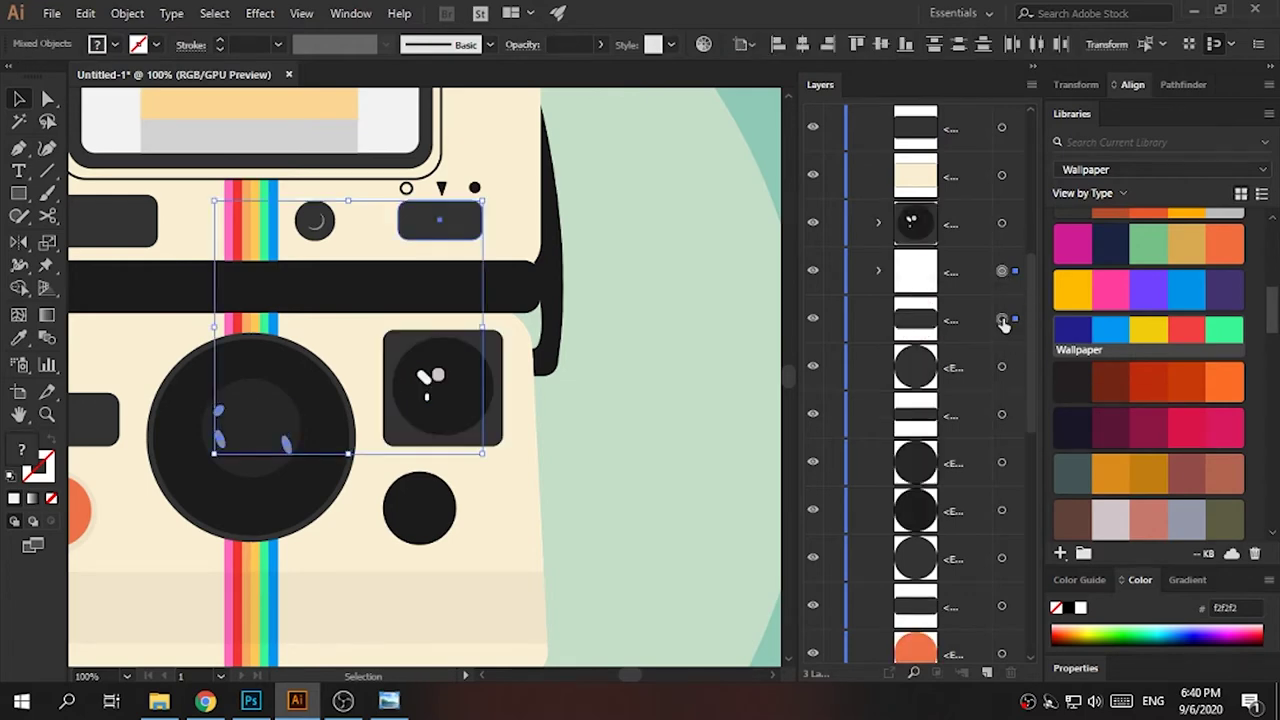
- Group the large lens circle with its highlights, and the small circle with its ring
shift+click(349, 405)
key(ctrl+g)
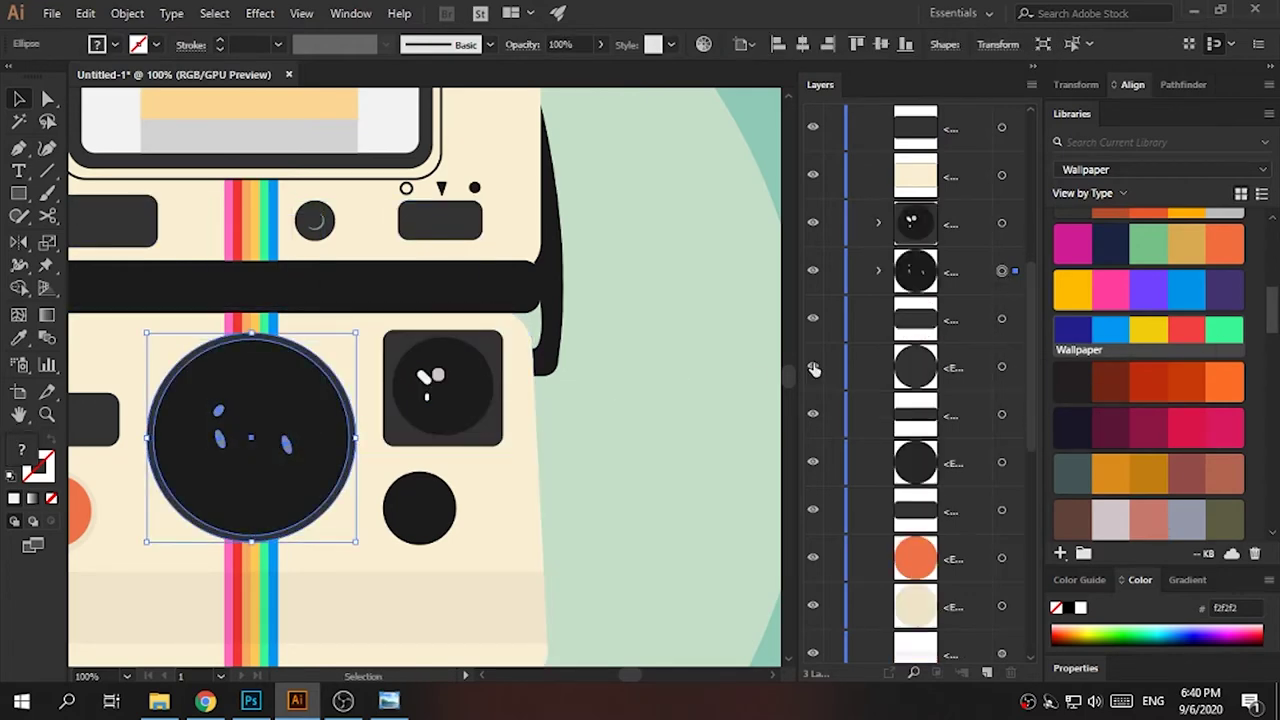
key(ctrl+minus)
click(1001, 319)
key(ctrl+plus)
key(ctrl+plus)
key(ctrl+plus)
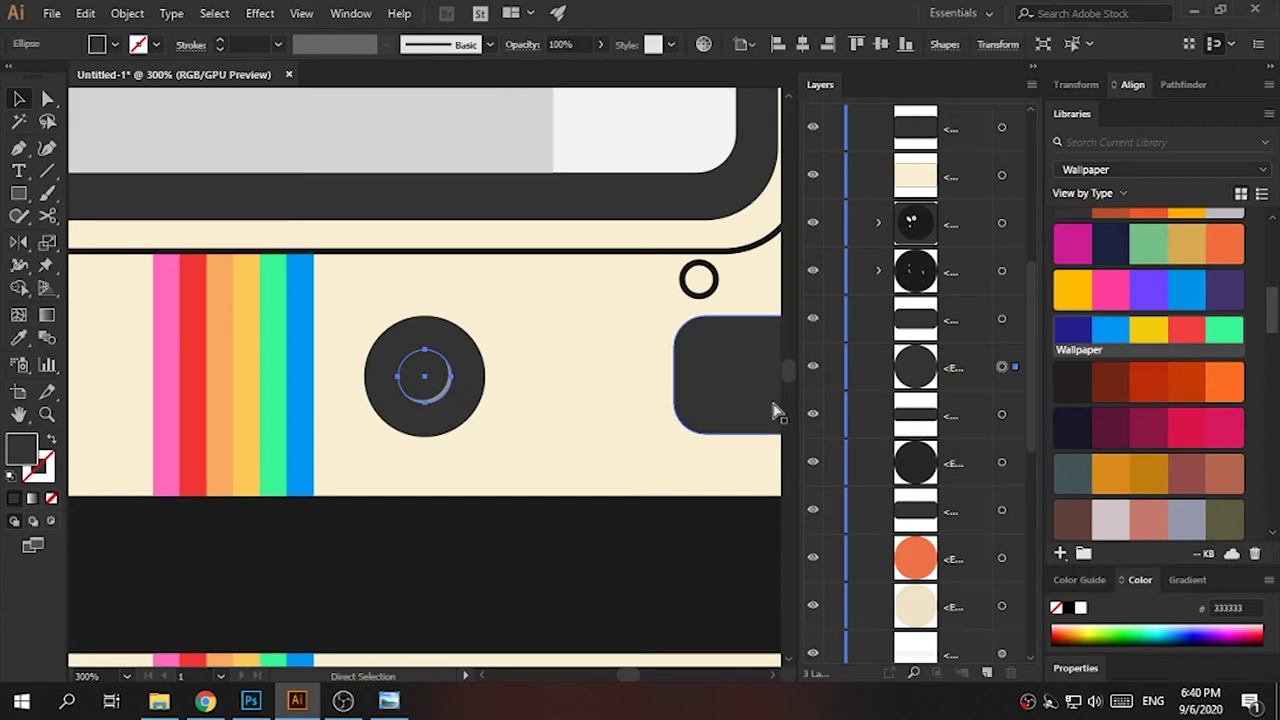
key(ctrl+plus)
key(ctrl+g)
- Expand and collapse the new group rows in the Layers panel to check their contents
click(878, 366)
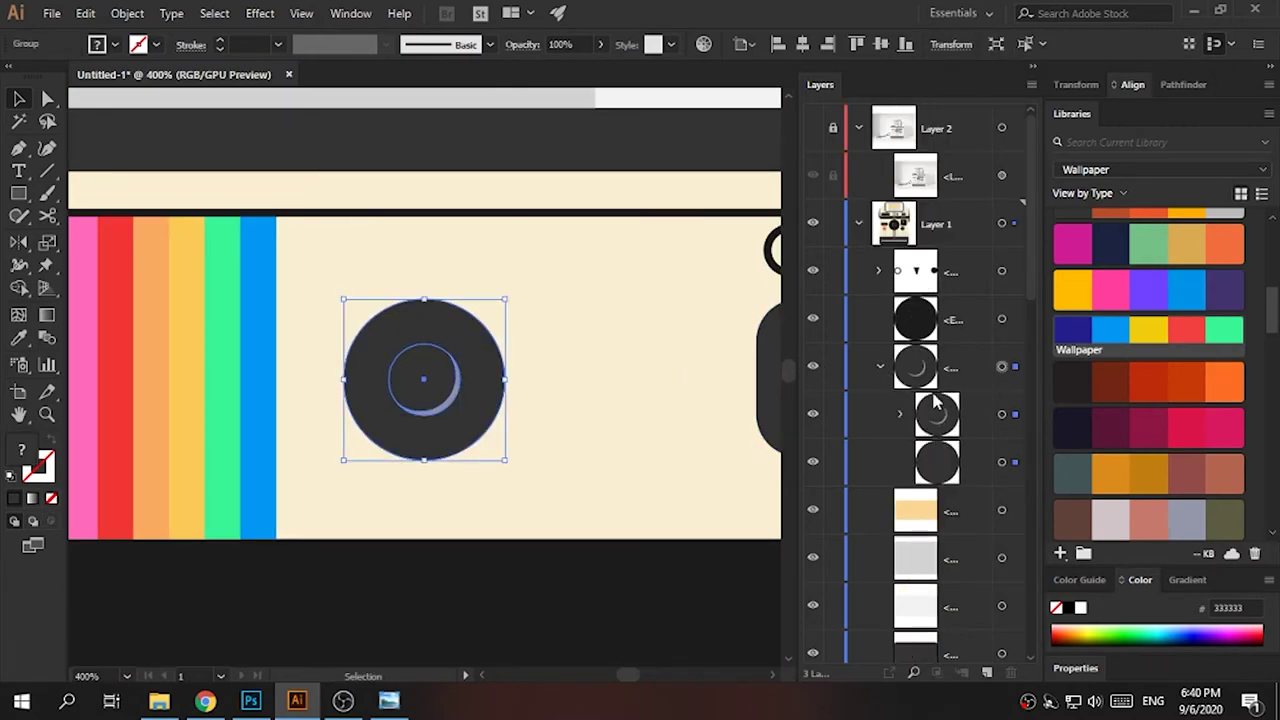
click(902, 461)
click(902, 461)
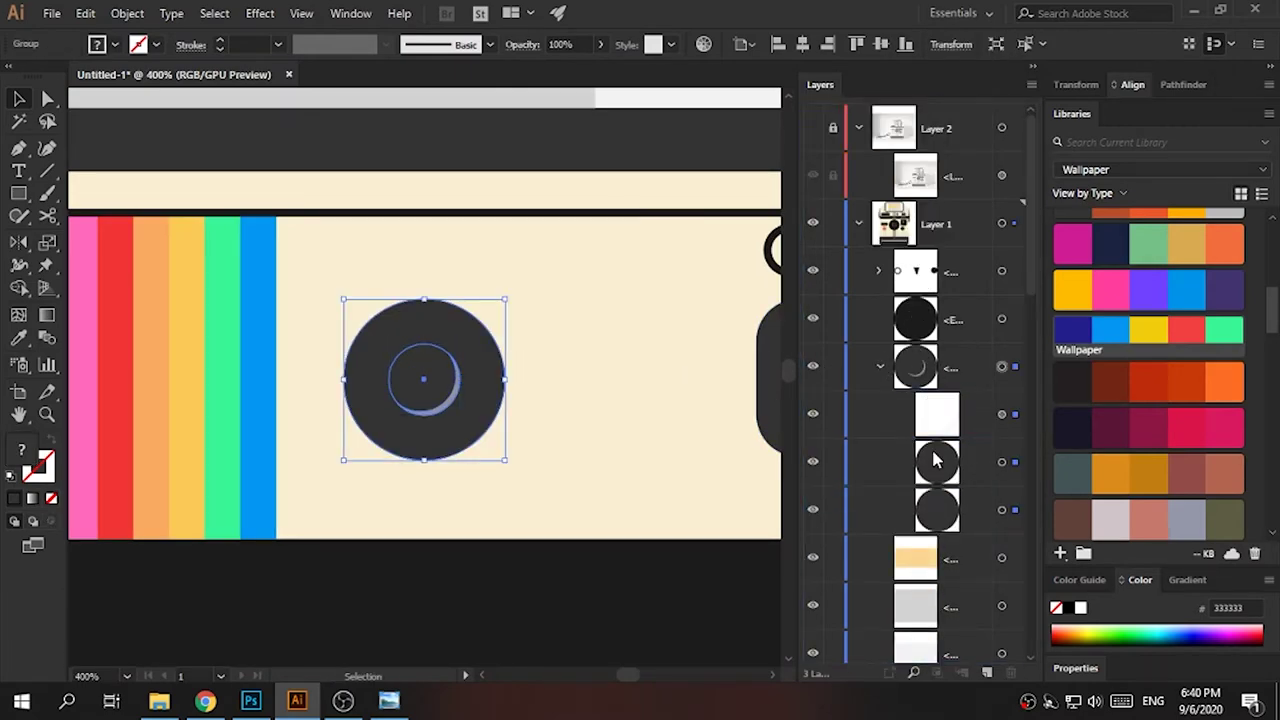
click(878, 366)
key(ctrl+minus)
key(ctrl+minus)
key(ctrl+minus)
key(ctrl+minus)
key(ctrl+plus)
key(ctrl+plus)
key(ctrl+plus)
key(ctrl+plus)
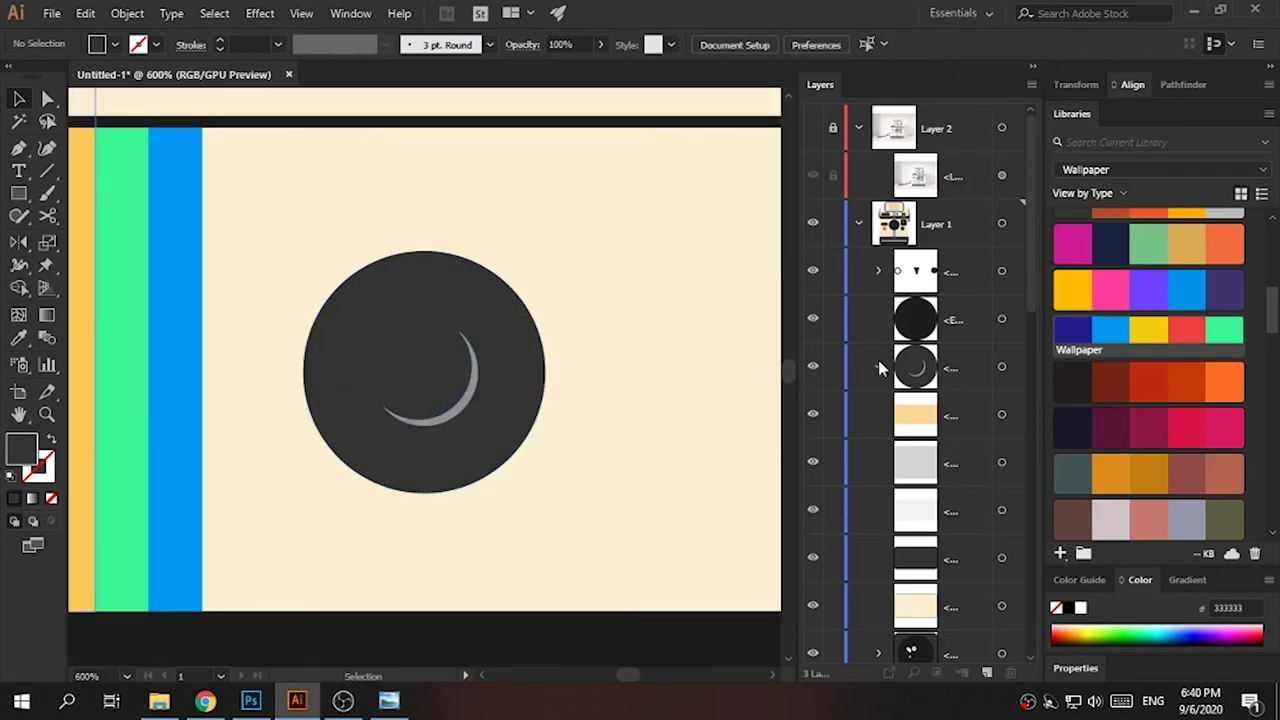
- Fill the circle inside the group with near-black 1c1c1c
click(878, 366)
click(1002, 509)
key(ctrl+minus)
key(ctrl+minus)
key(i)
click(745, 311)
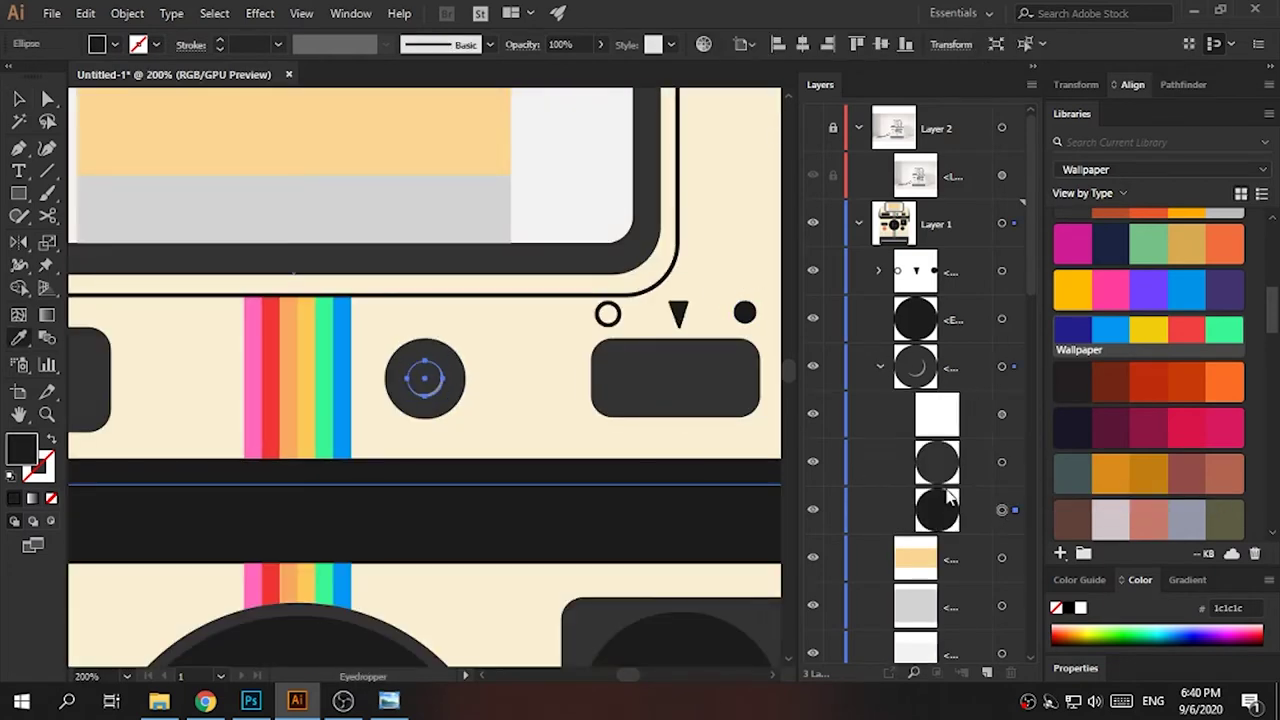
click(948, 500)
key(ctrl+minus)
- Deselect everything and zoom around the camera, switching between Direct Selection and Selection
key(a)
key(ctrl+shift+a)
key(ctrl+plus)
key(ctrl+plus)
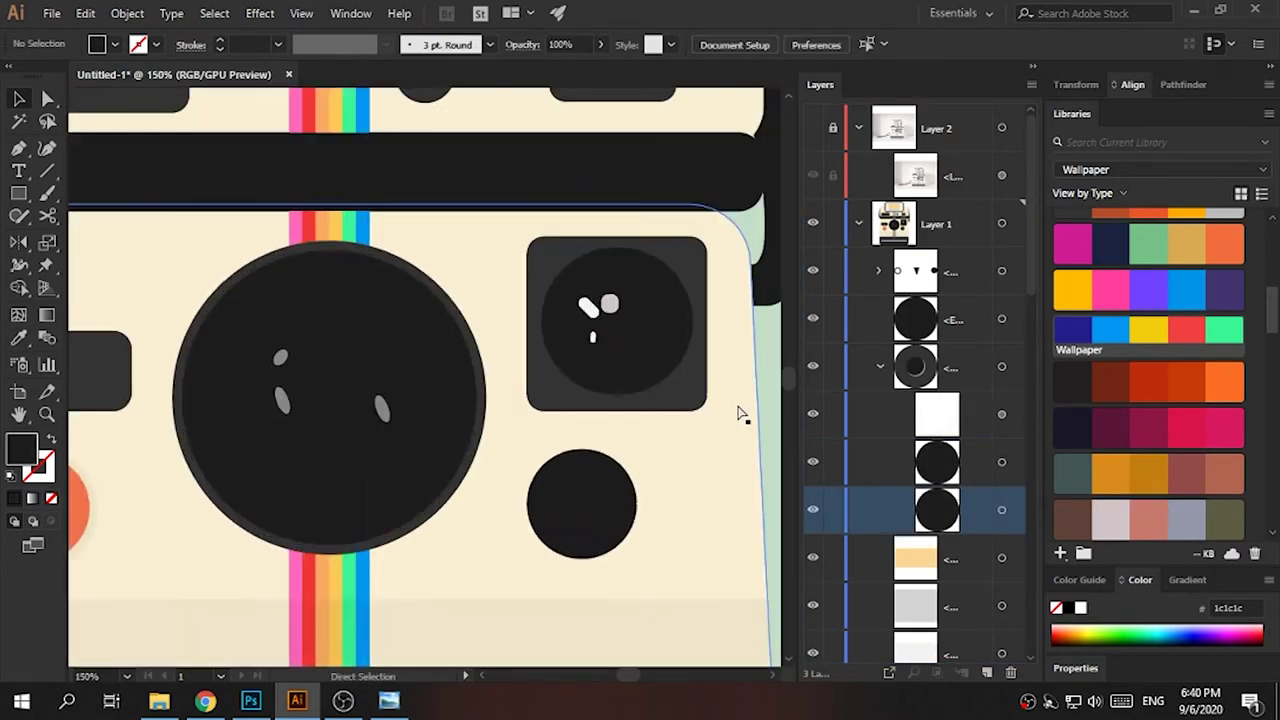
key(ctrl+plus)
key(ctrl+minus)
key(ctrl+minus)
key(ctrl+minus)
key(ctrl+plus)
key(v)
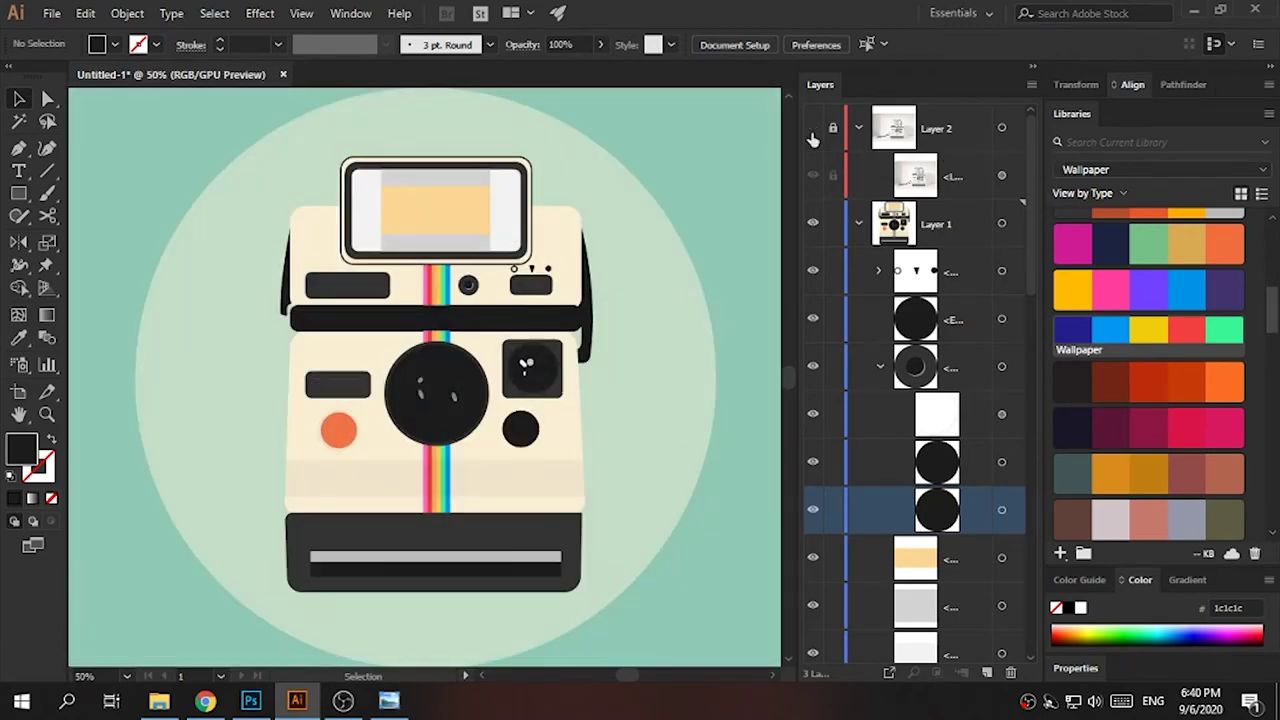
key(ctrl+plus)
- Drag the highlight-spots ellipse's Layers row up into the lens circle's group
click(487, 385)
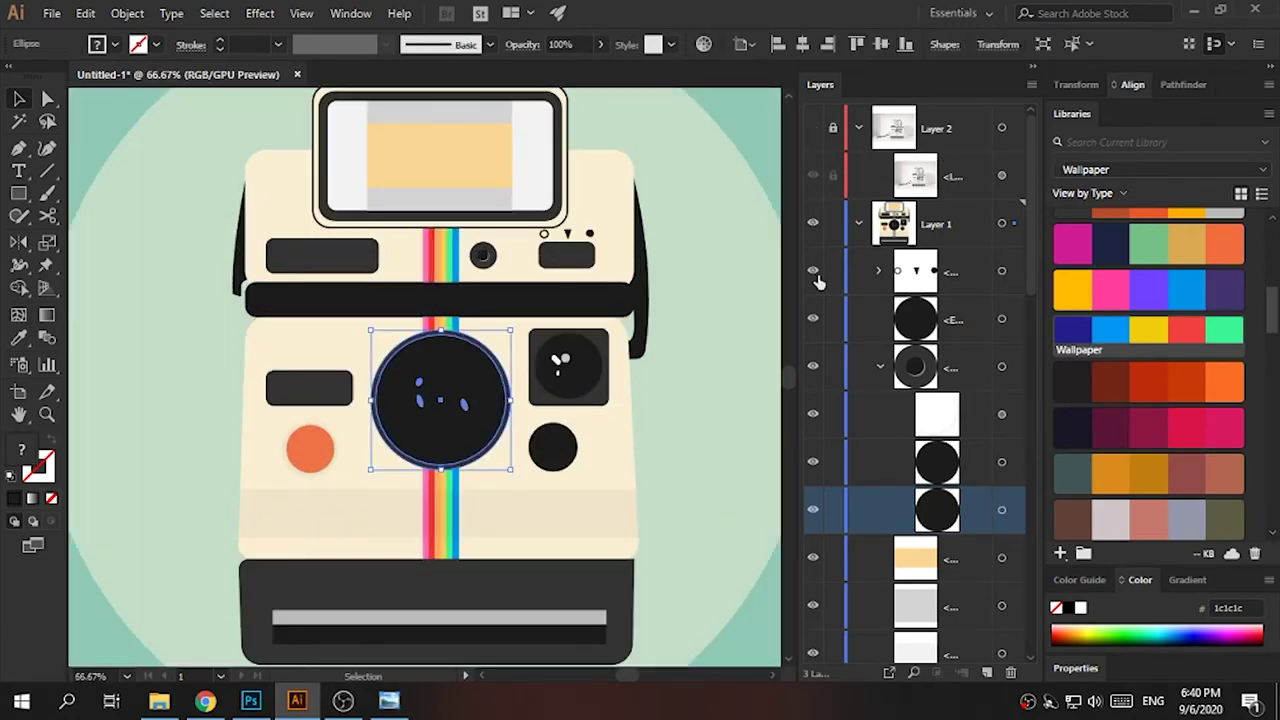
scroll(974, 371, down, 5)
scroll(974, 371, up, 3)
click(1002, 415)
drag(1004, 417, 965, 198)
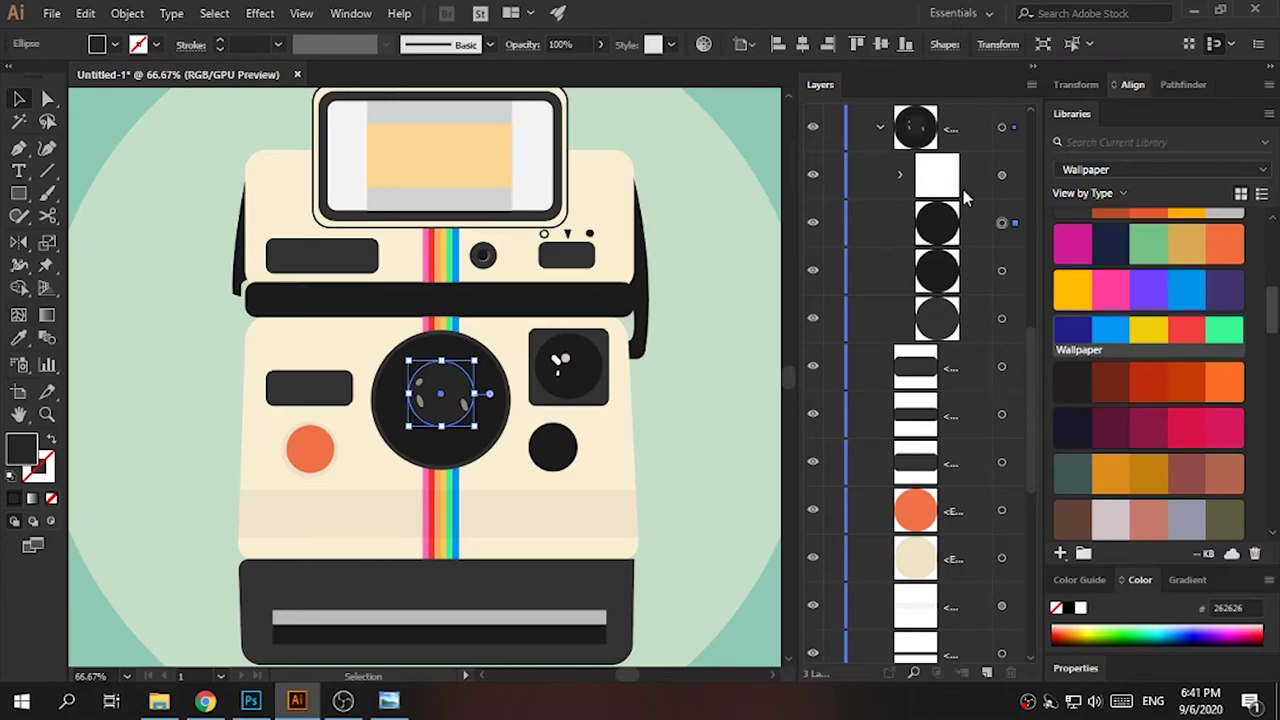
key(ctrl+shift+a)
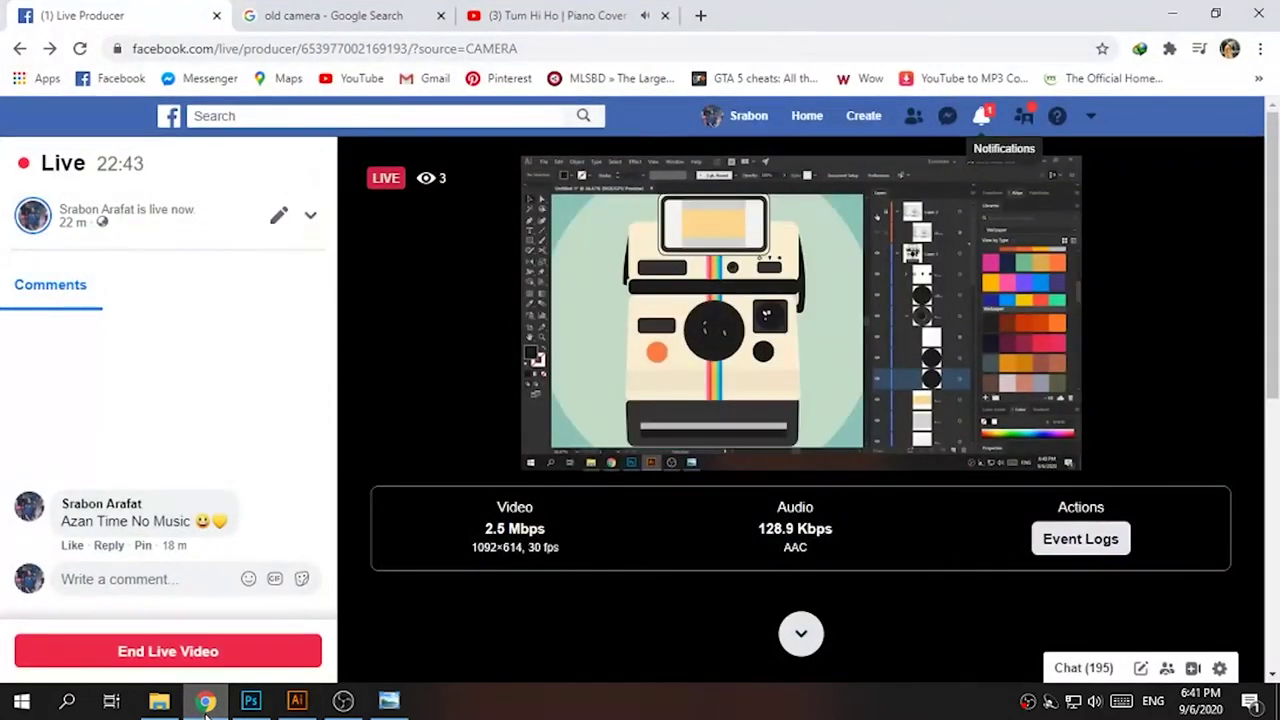
key(ctrl+1)
scroll(575, 437, down, 5)
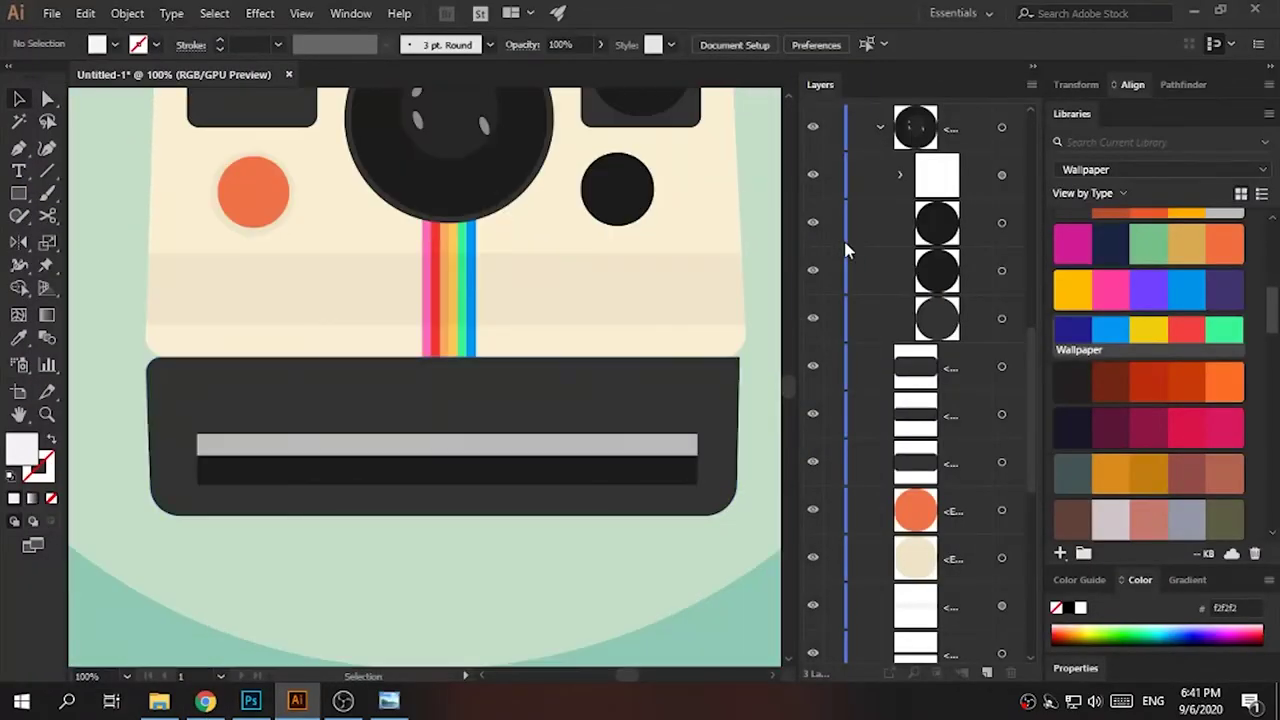
- Resize the film slot's dark bar up over the light bar
click(703, 460)
key(ctrl)
click(686, 614)
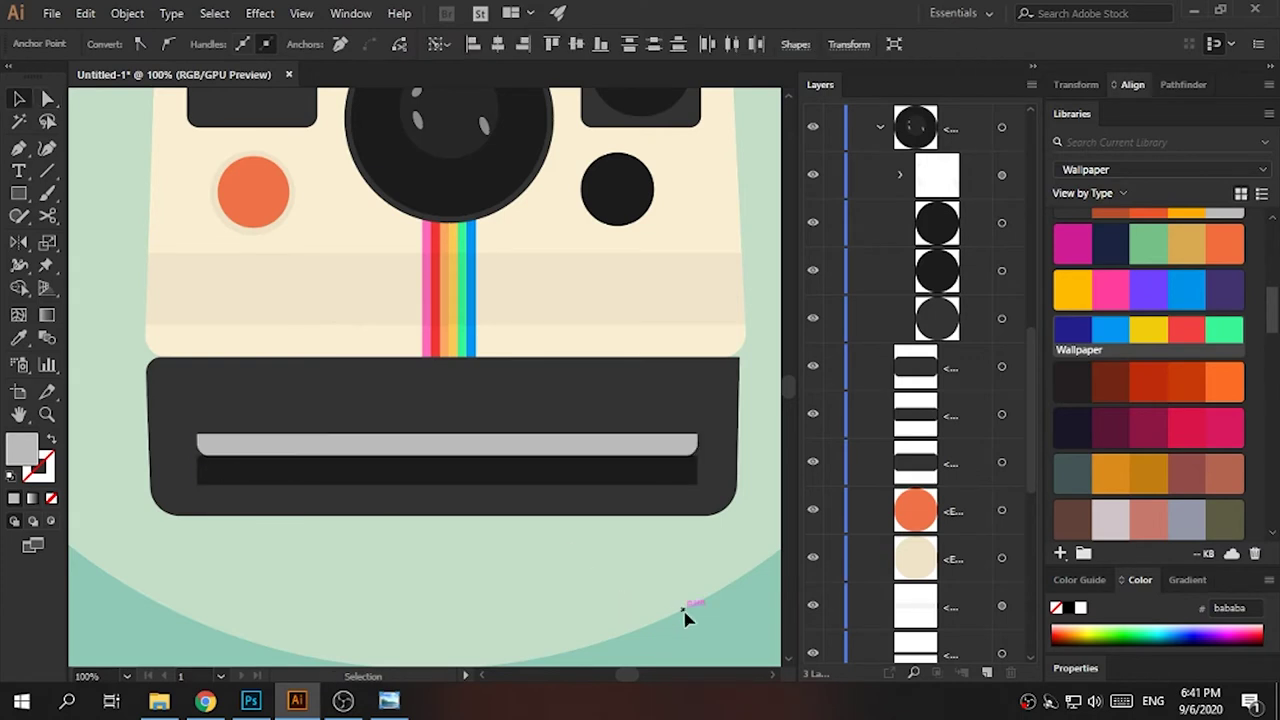
key(ctrl+z)
click(478, 470)
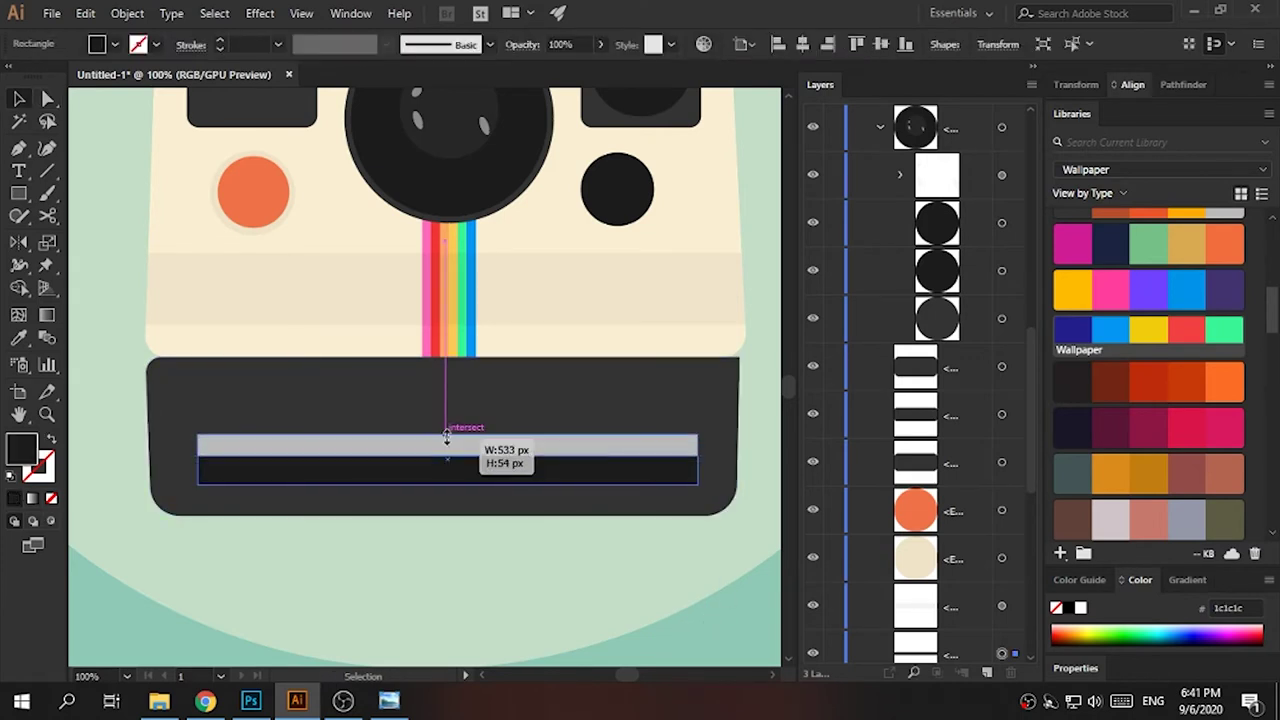
drag(447, 437, 447, 435)
- Round the light bar's corners by dragging a Direct Selection live corner
scroll(991, 449, down, 3)
click(1002, 272)
key(a)
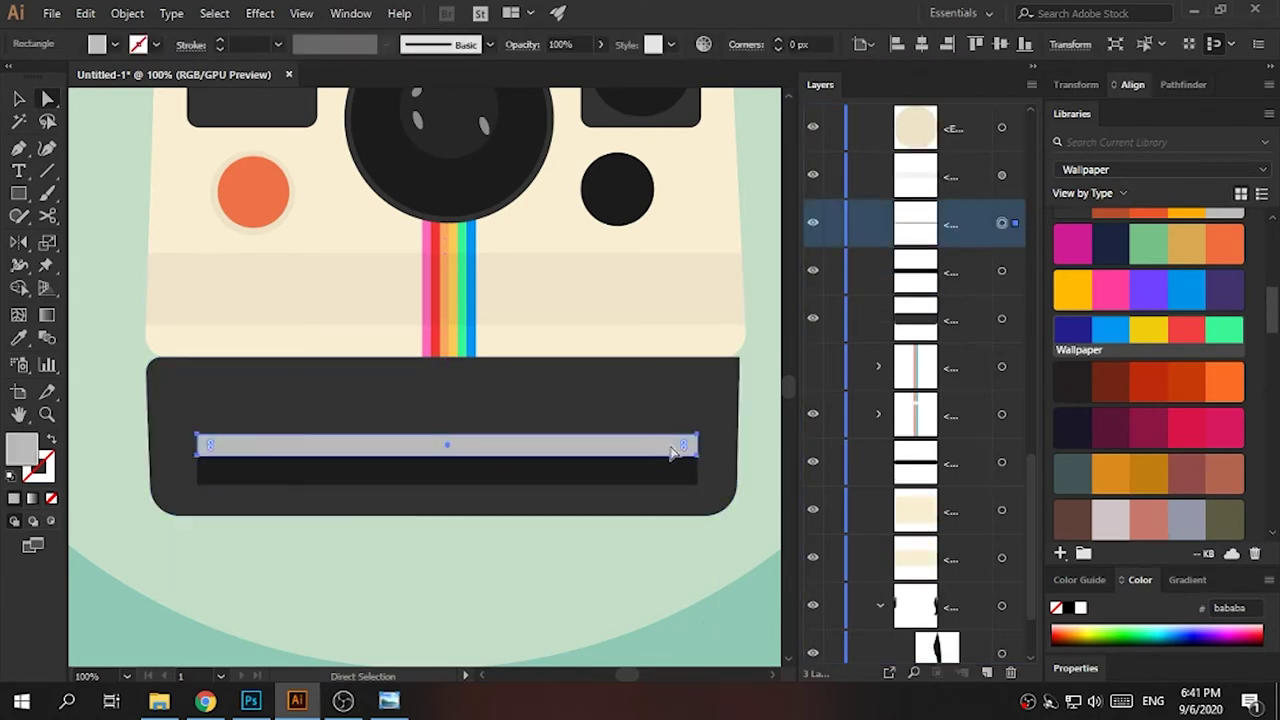
click(194, 457)
drag(203, 446, 214, 449)
key(ctrl+plus)
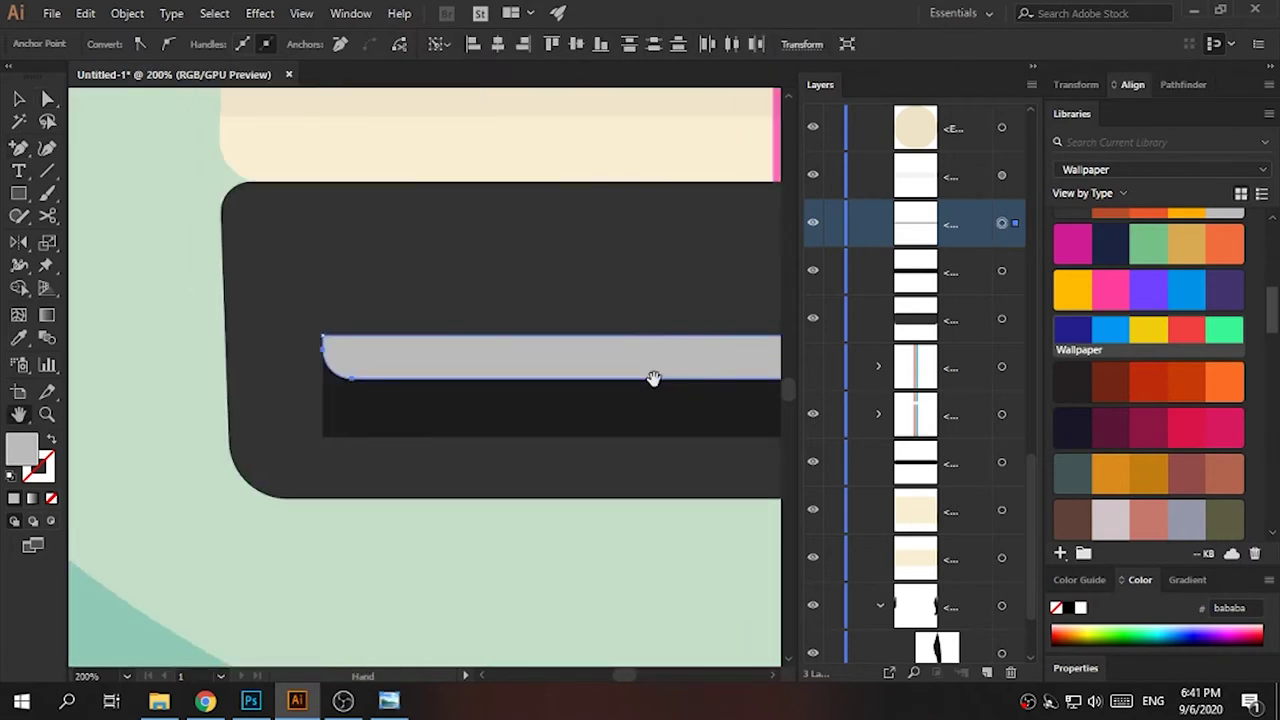
key(ctrl+minus)
- Fit the artboard at 50% and show the reference photo layer for comparison
key(ctrl+shift+a)
key(ctrl+minus)
key(ctrl+0)
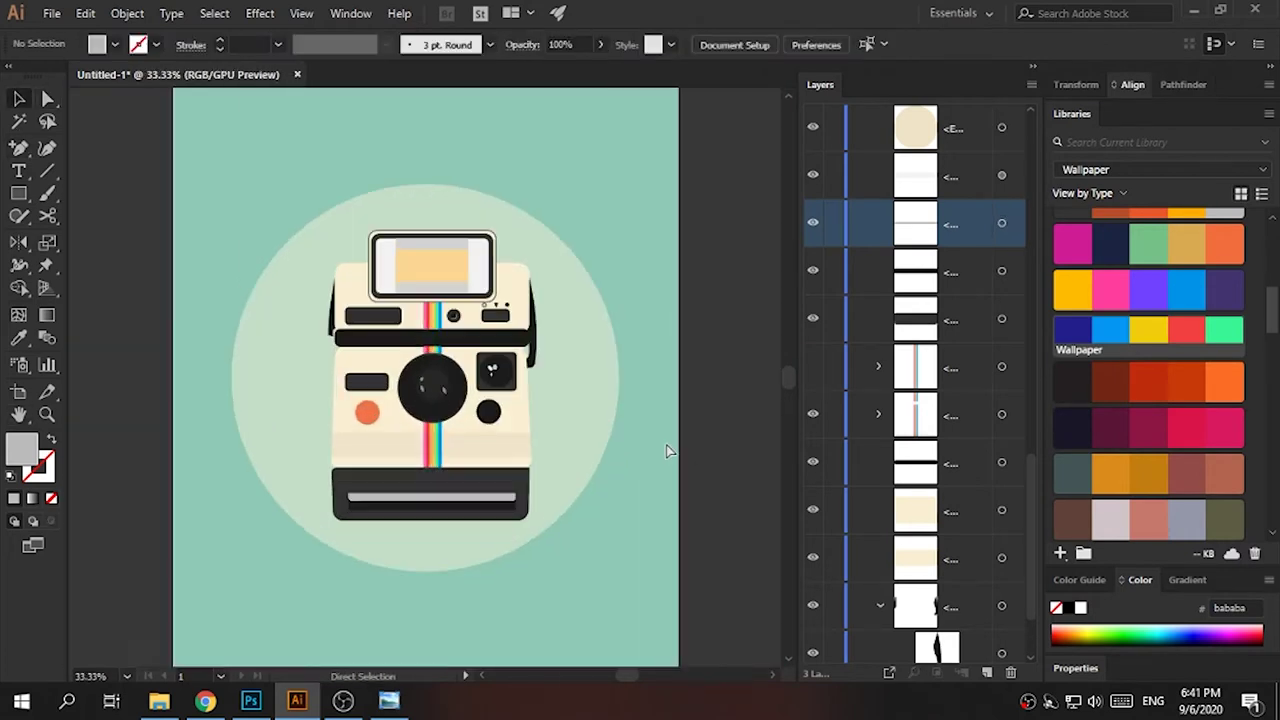
key(ctrl+plus)
scroll(819, 186, up, 3)
scroll(821, 160, up, 3)
scroll(823, 134, up, 3)
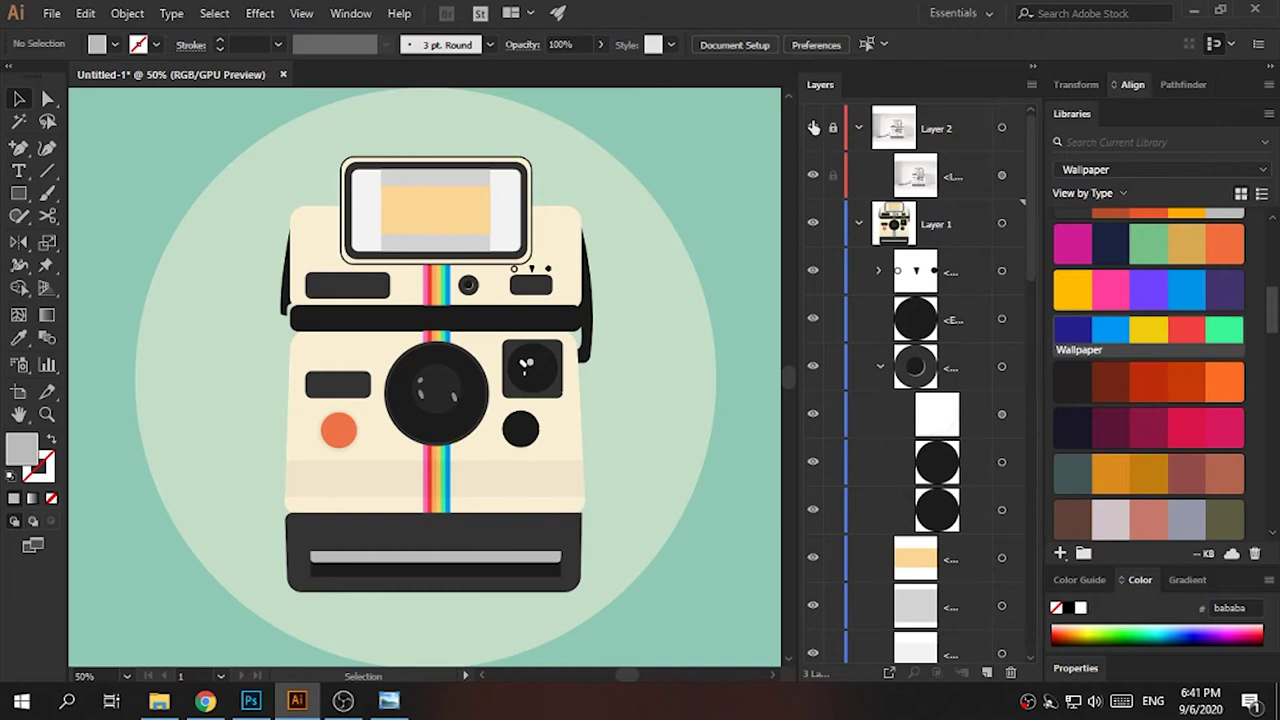
click(813, 127)
- Set the flash window's yellow panel to 20% opacity and reduce the grey panel's opacity
key(ctrl+1)
click(477, 220)
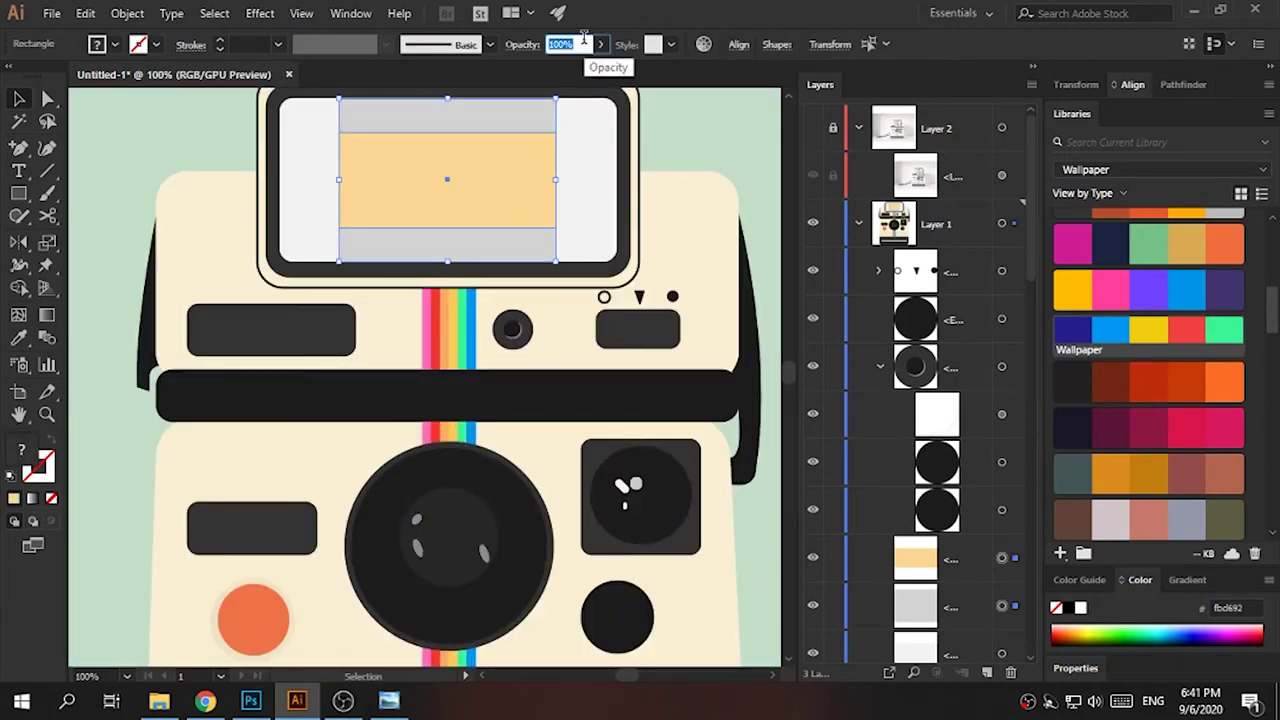
text(20)
key(Return)
click(540, 118)
text(2)
key(Return)
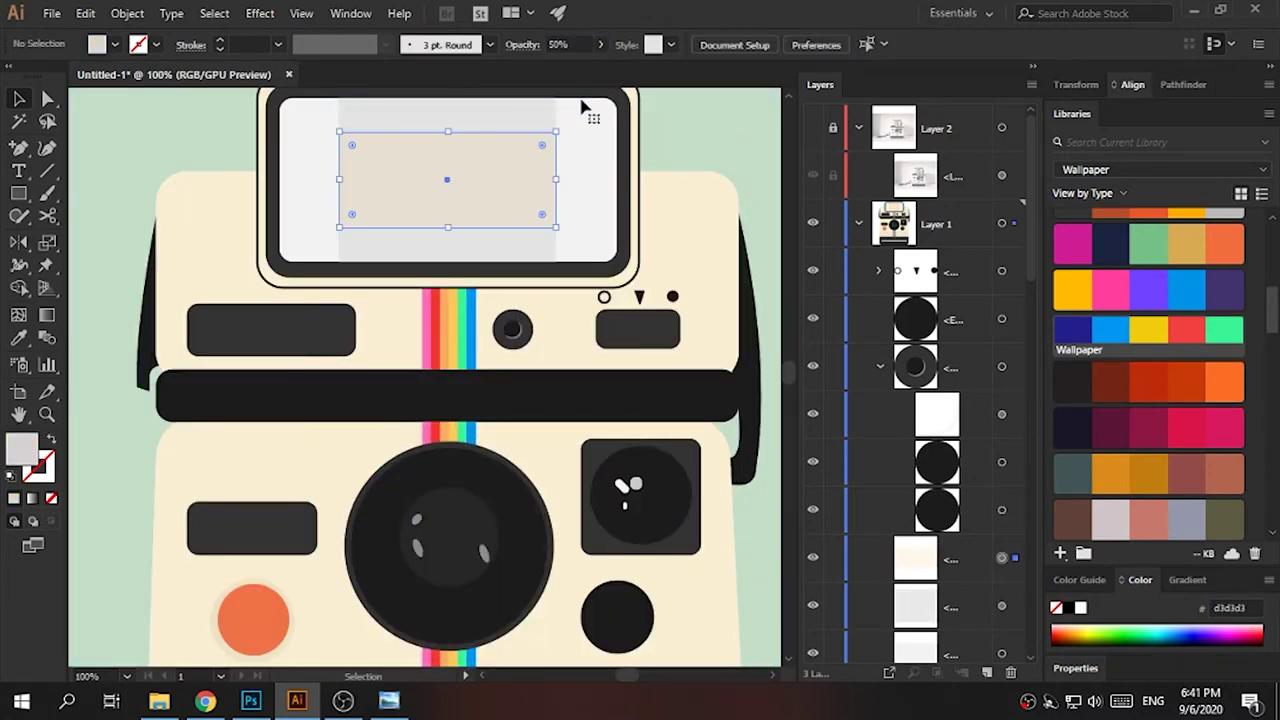
- Fit the camera at 50% and show the reference photo over the artwork
key(ctrl+0)
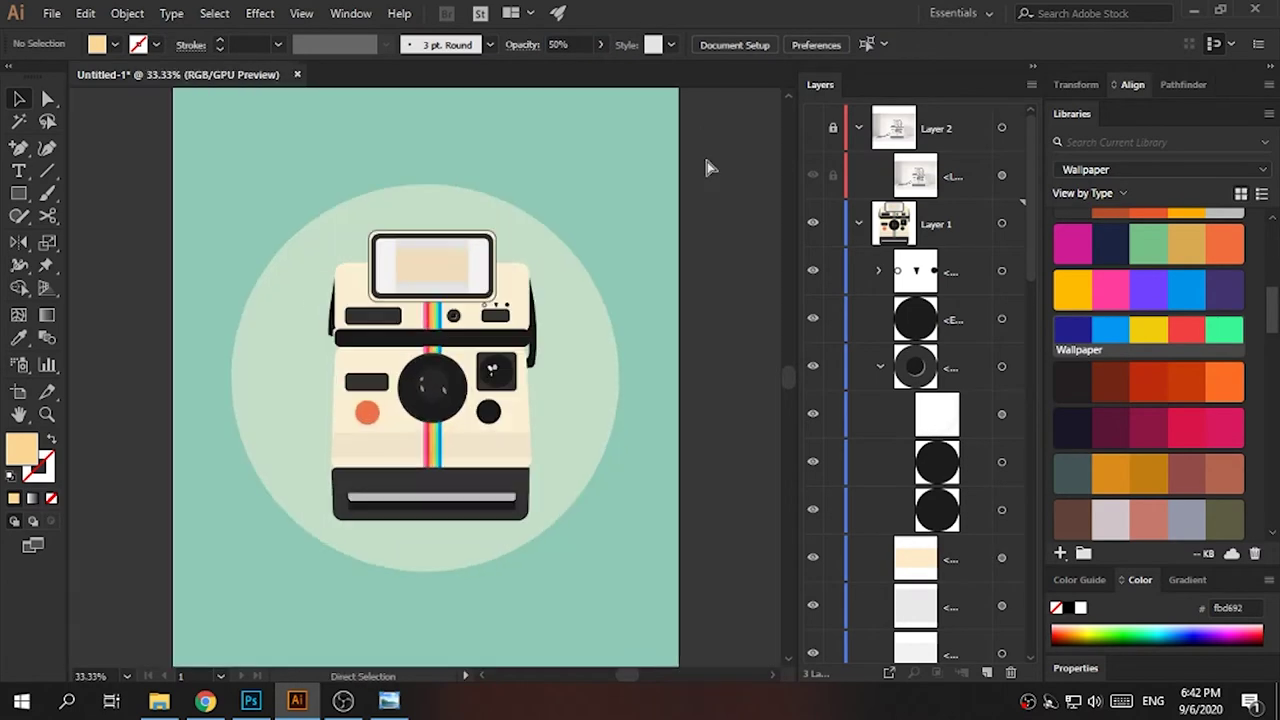
key(ctrl+plus)
click(813, 127)
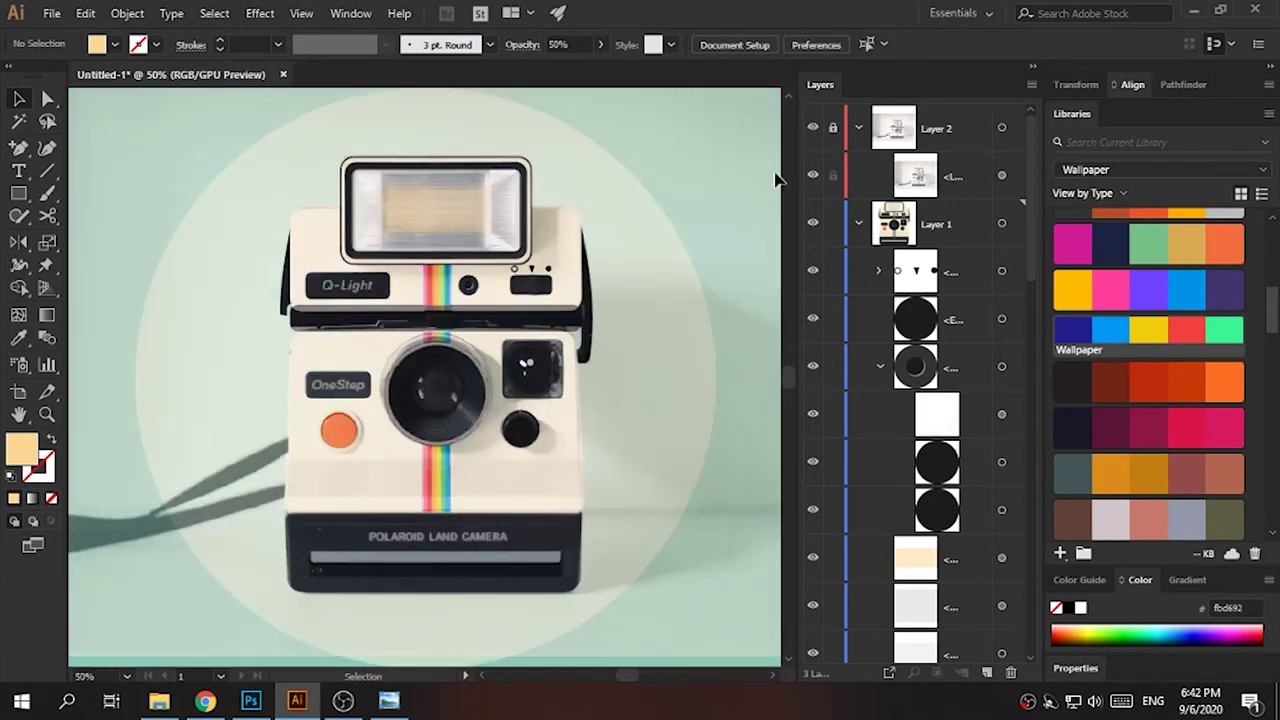
- Offset the beige circle down-right around the orange button, with the reference hidden
key(ctrl+plus)
key(ctrl+plus)
key(ctrl+plus)
key(ctrl+plus)
key(ctrl+plus)
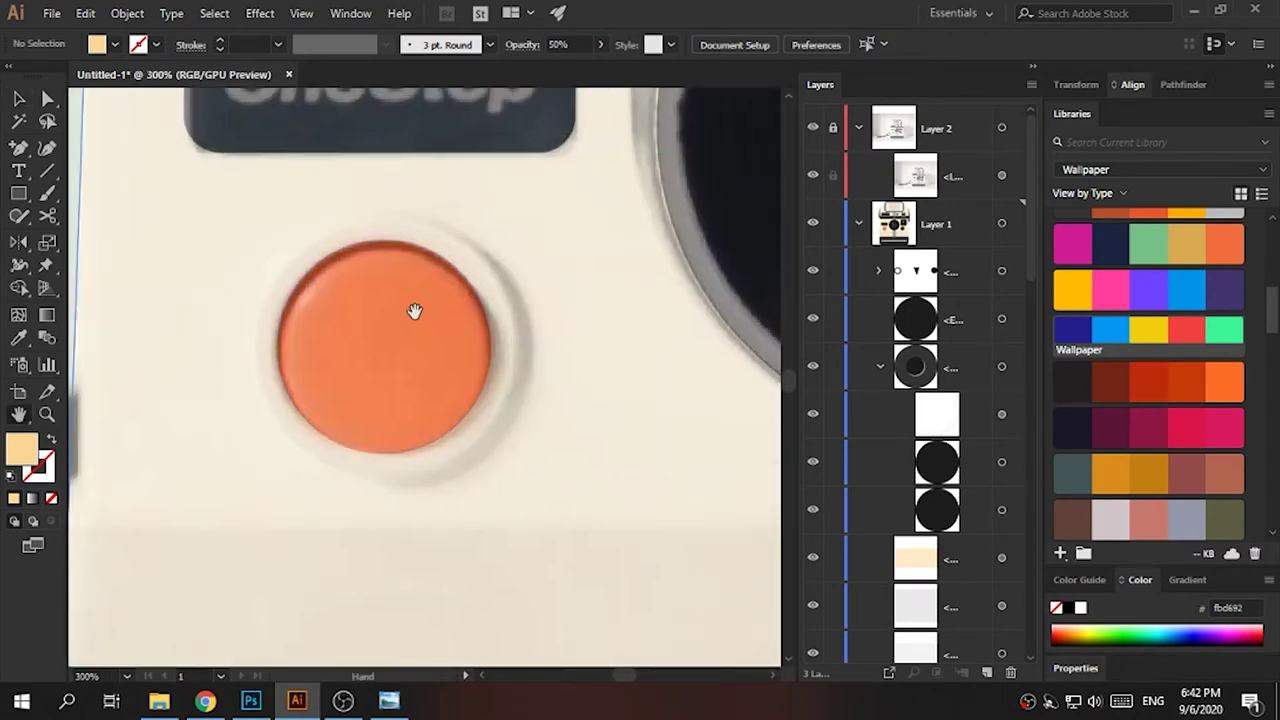
click(813, 175)
click(500, 345)
drag(490, 340, 510, 354)
- Duplicate the beige circle with a dark grey #333333 fill and restack it in Layers
key(i)
click(520, 149)
key(v)
scroll(966, 294, down, 5)
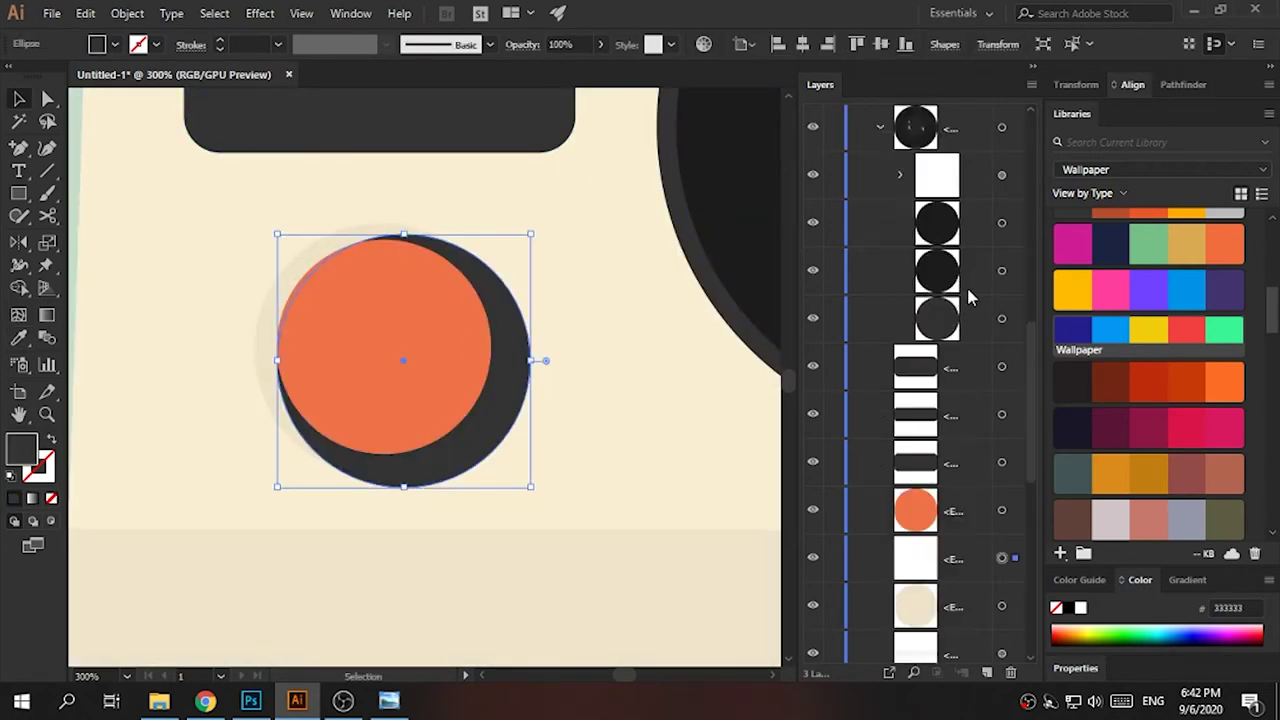
drag(966, 414, 982, 487)
scroll(920, 350, up, 3)
scroll(920, 350, up, 3)
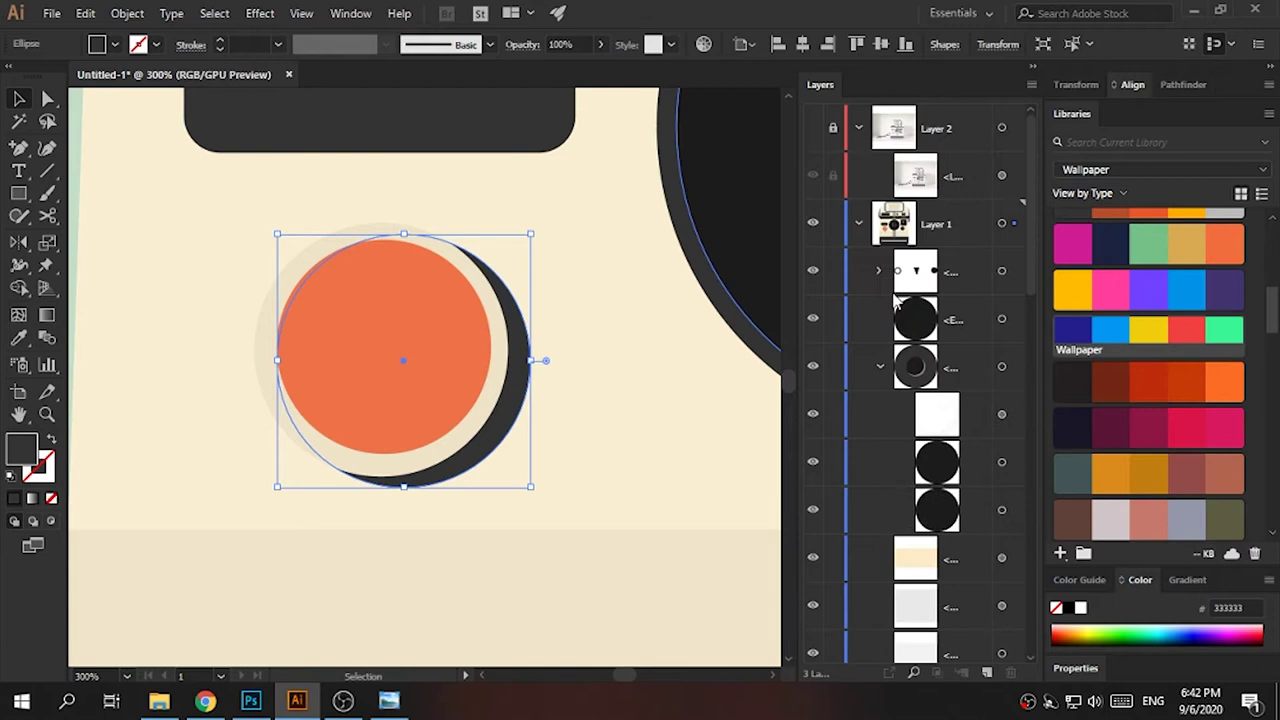
- Nudge the dark circle up-left and make it a faint 20% opacity shadow
click(813, 175)
key(Up)
key(Up)
key(Up)
key(Left)
key(Left)
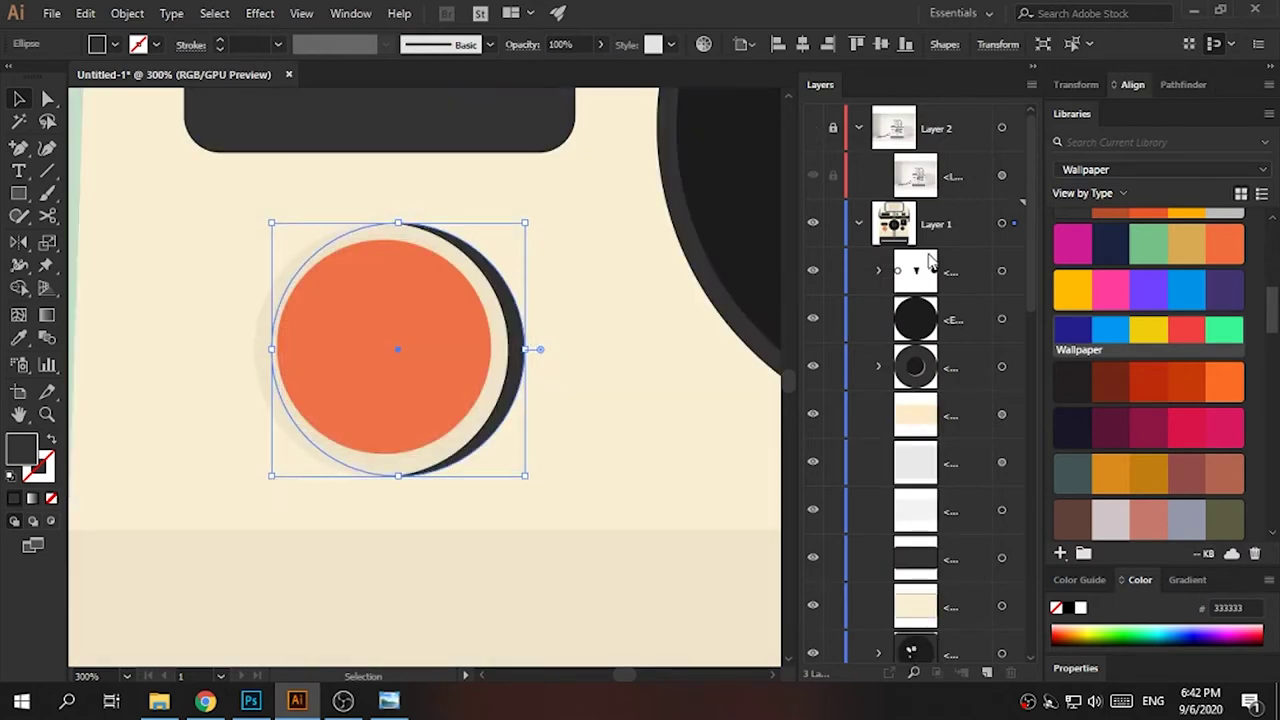
click(813, 175)
key(Escape)
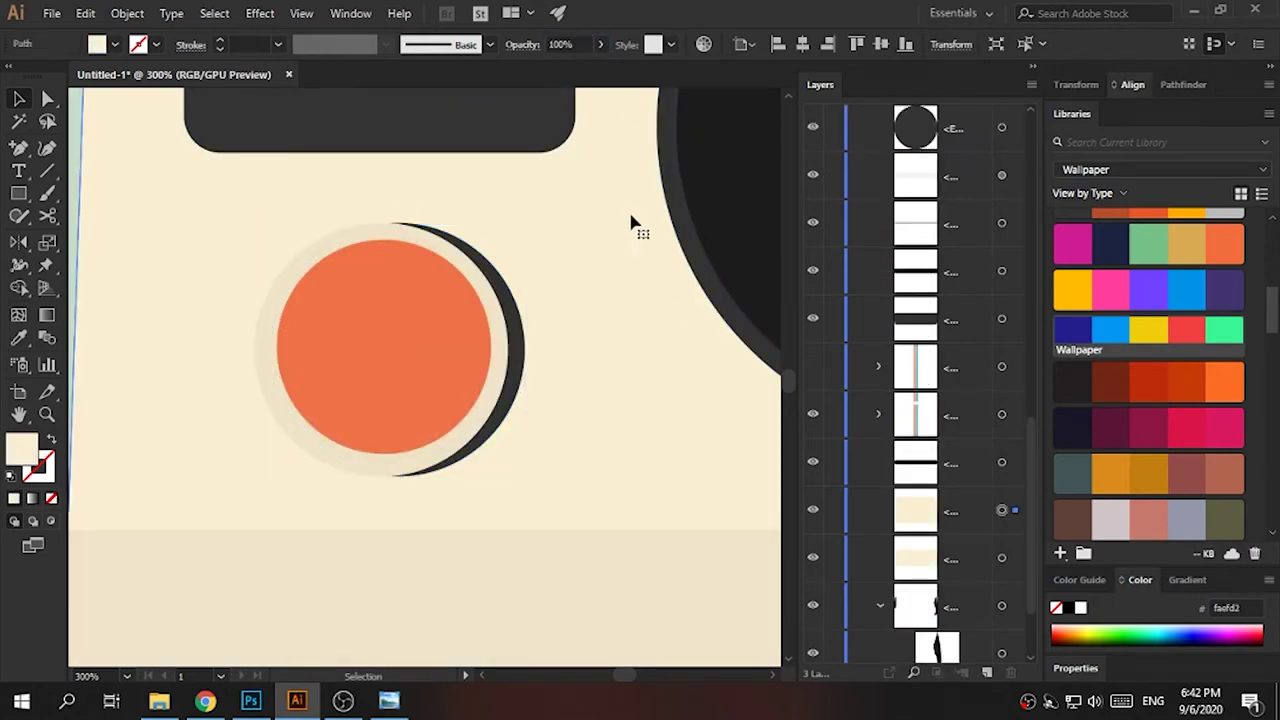
text(20)
click(645, 238)
- Move the orange circle lower in the Layers stacking order
click(431, 337)
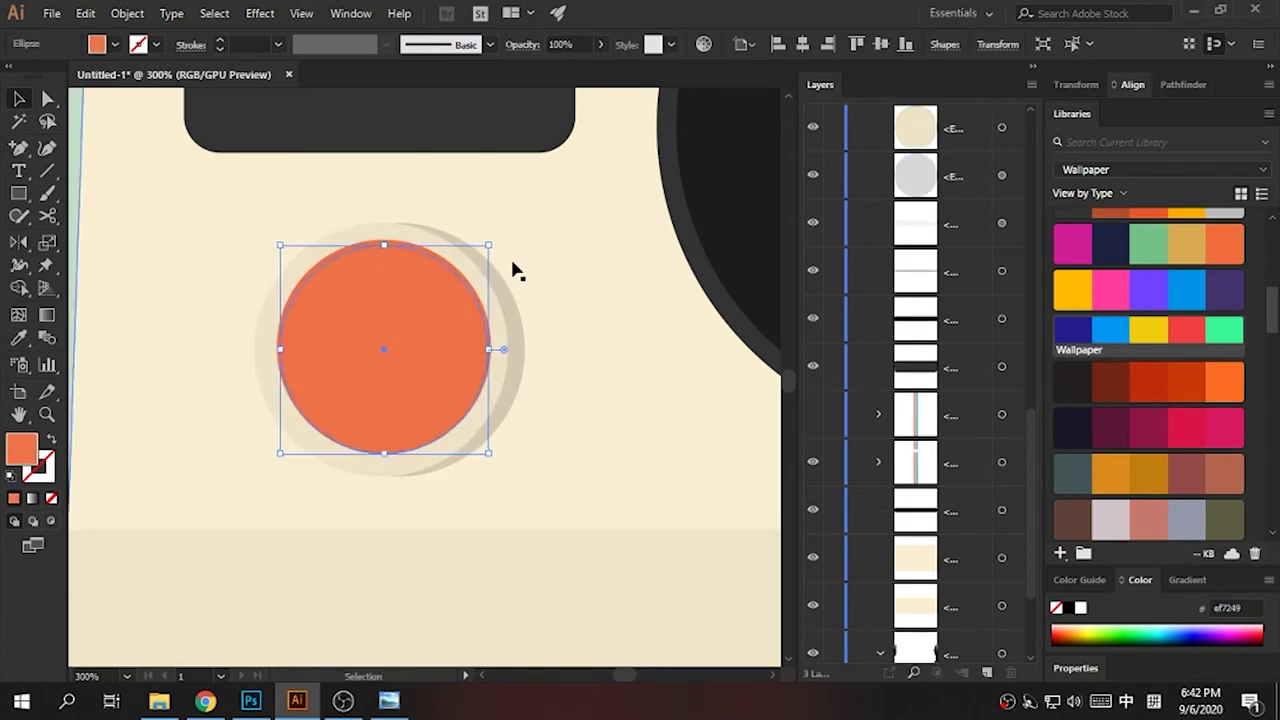
scroll(1000, 373, up, 5)
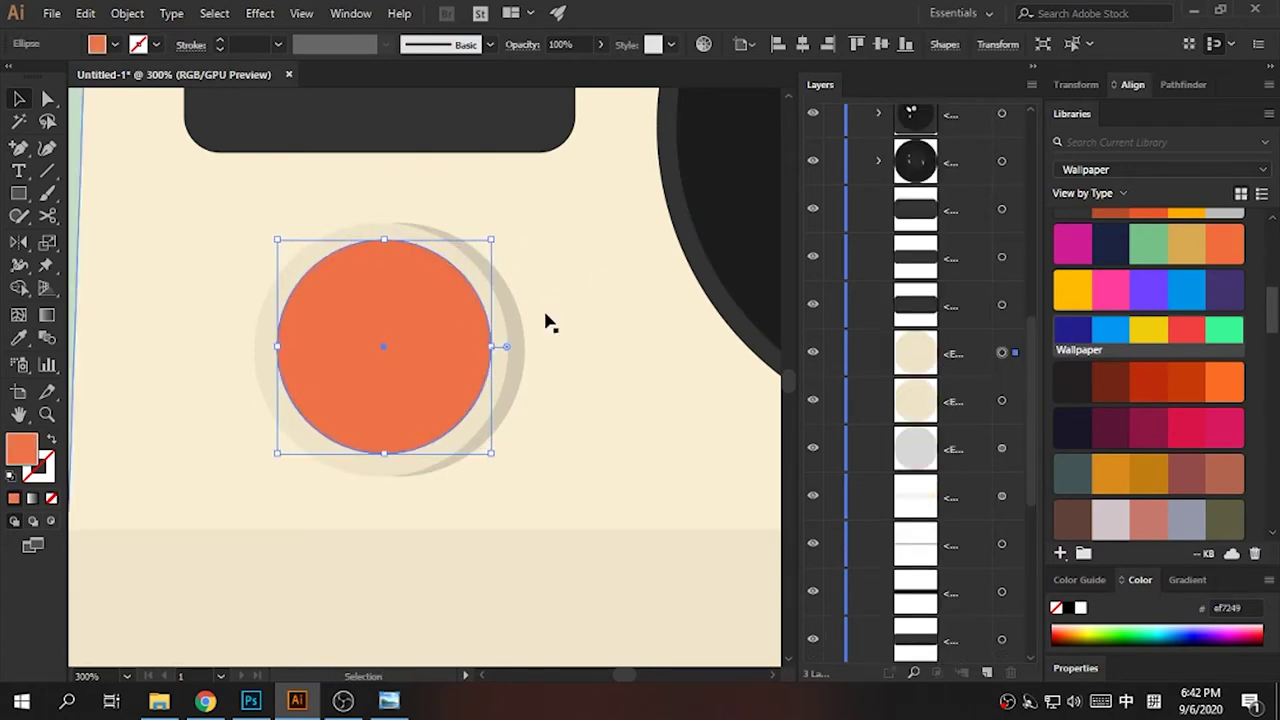
scroll(960, 337, up, 3)
scroll(951, 277, up, 2)
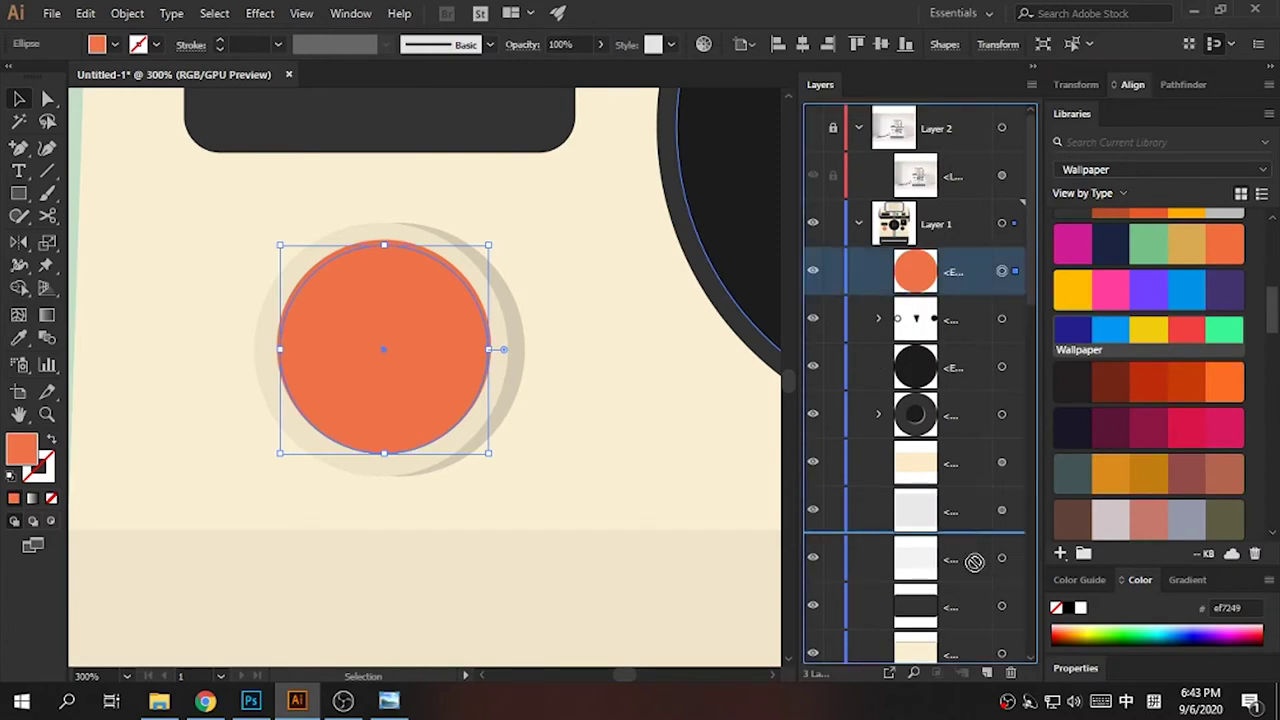
drag(974, 561, 971, 591)
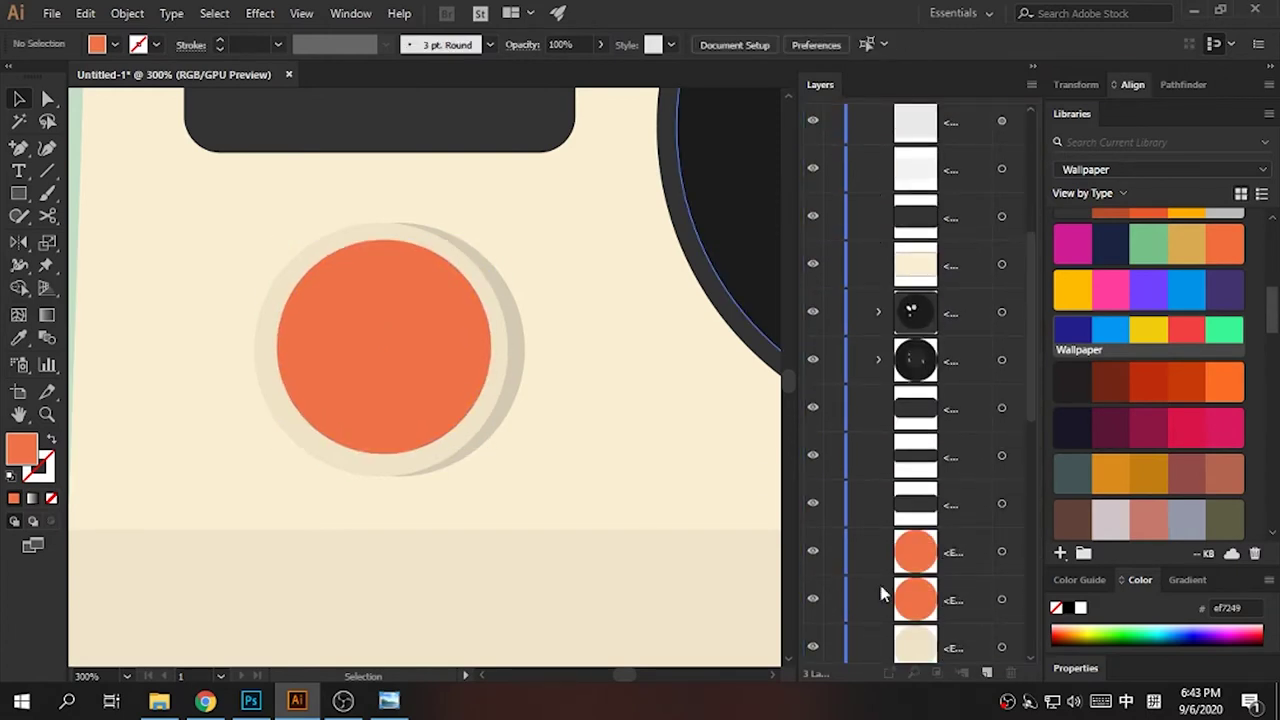
key(super+space)
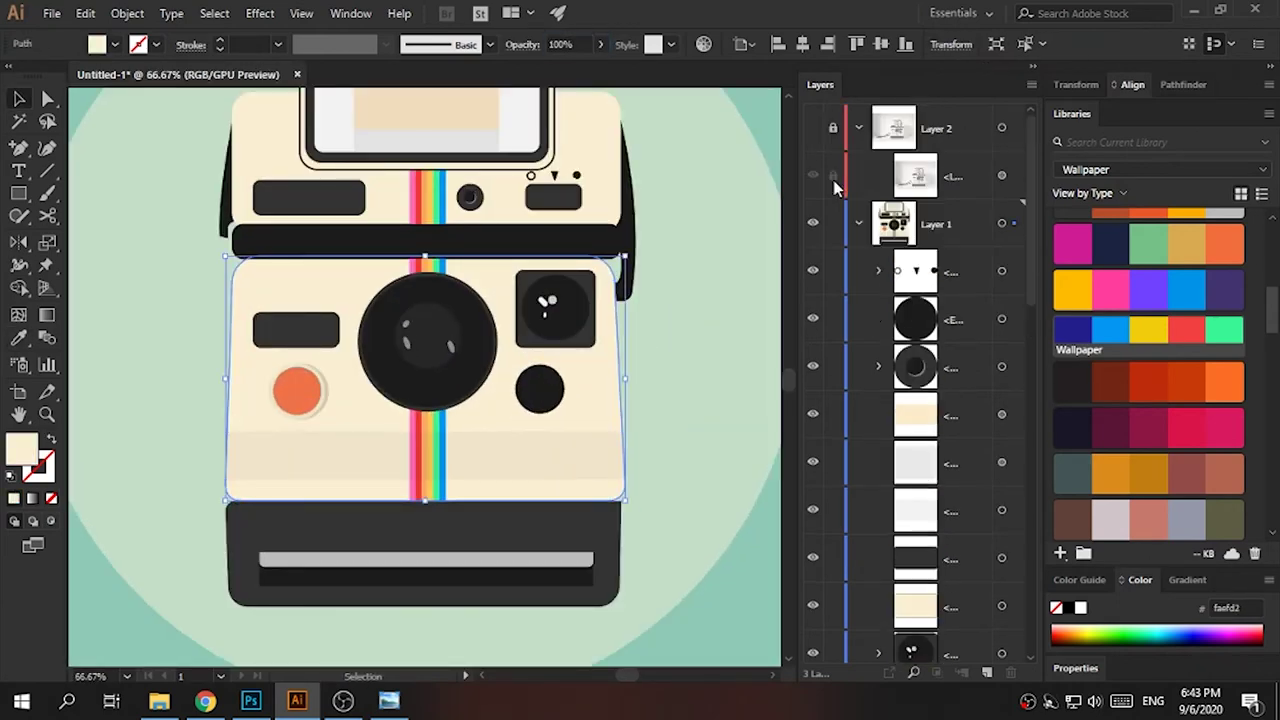
- Toggle the Layer 2 reference photo to compare the button, with the whole camera in view
click(813, 128)
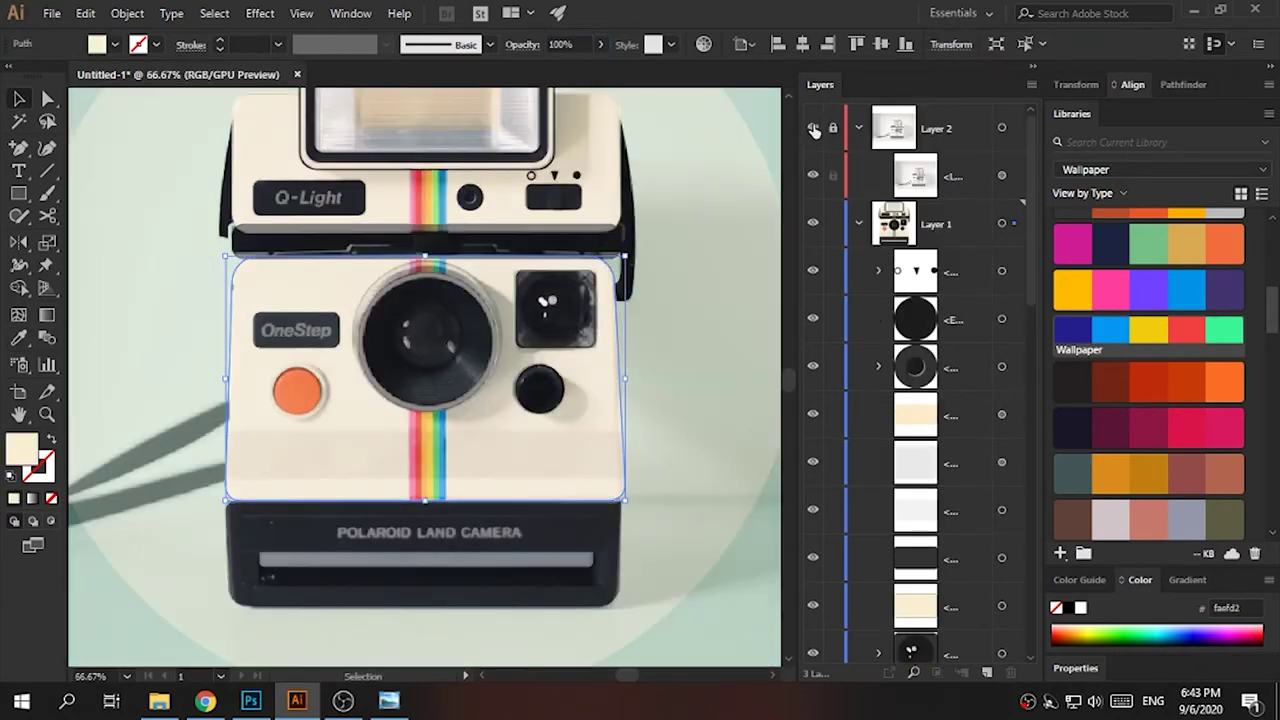
click(813, 128)
click(813, 128)
scroll(430, 523, up, 2)
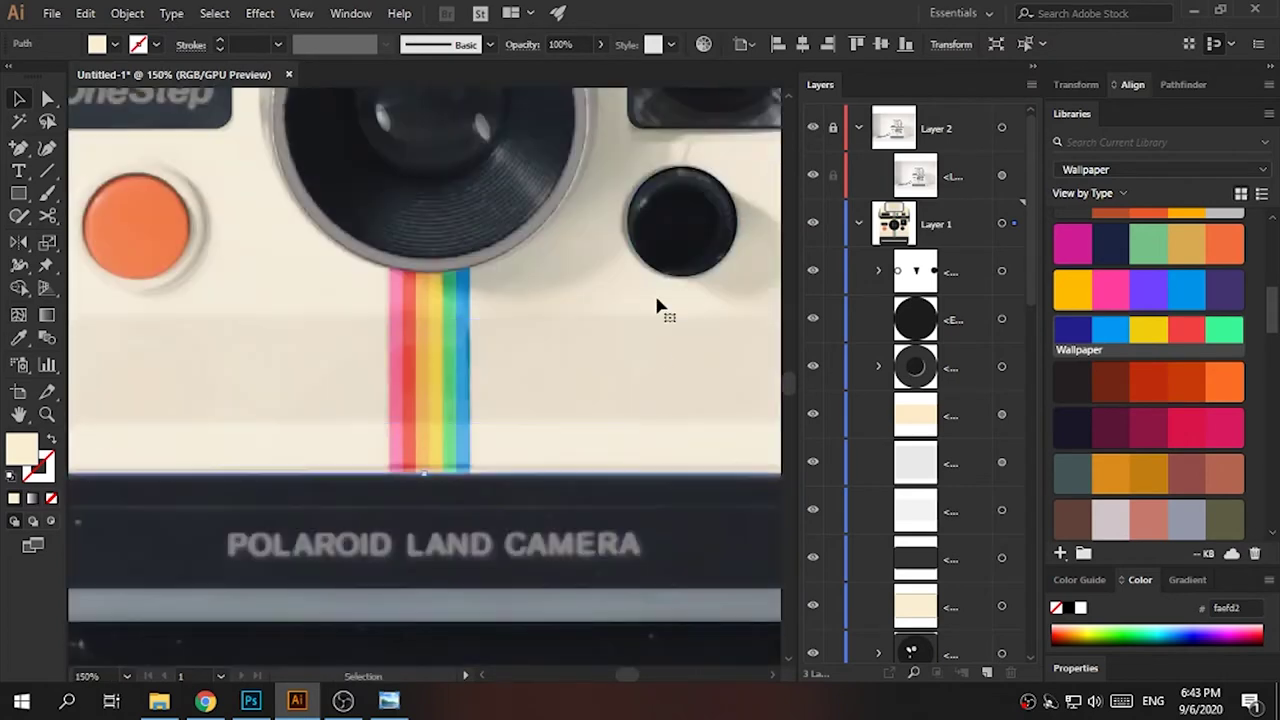
scroll(470, 380, down, 3)
key(ctrl+0)
click(813, 128)
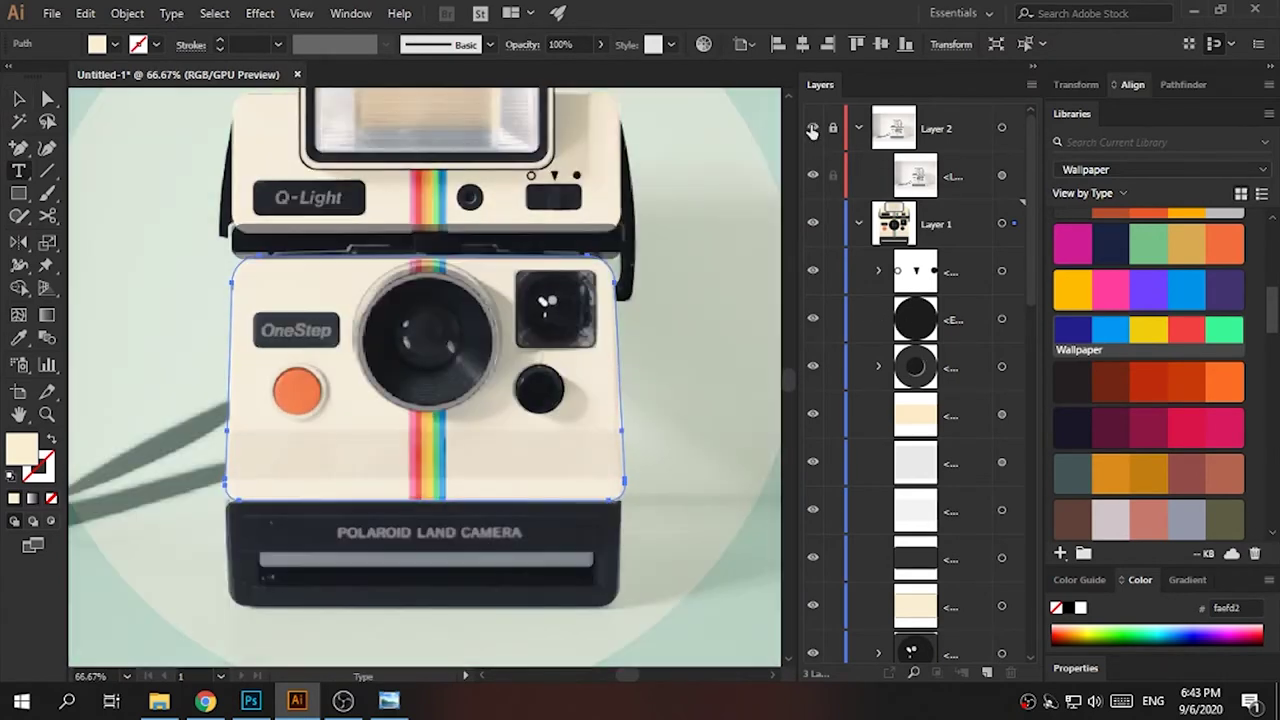
- Zoom in around the camera and toggle the reference photo to line up the lens
scroll(725, 262, down, 2)
click(813, 128)
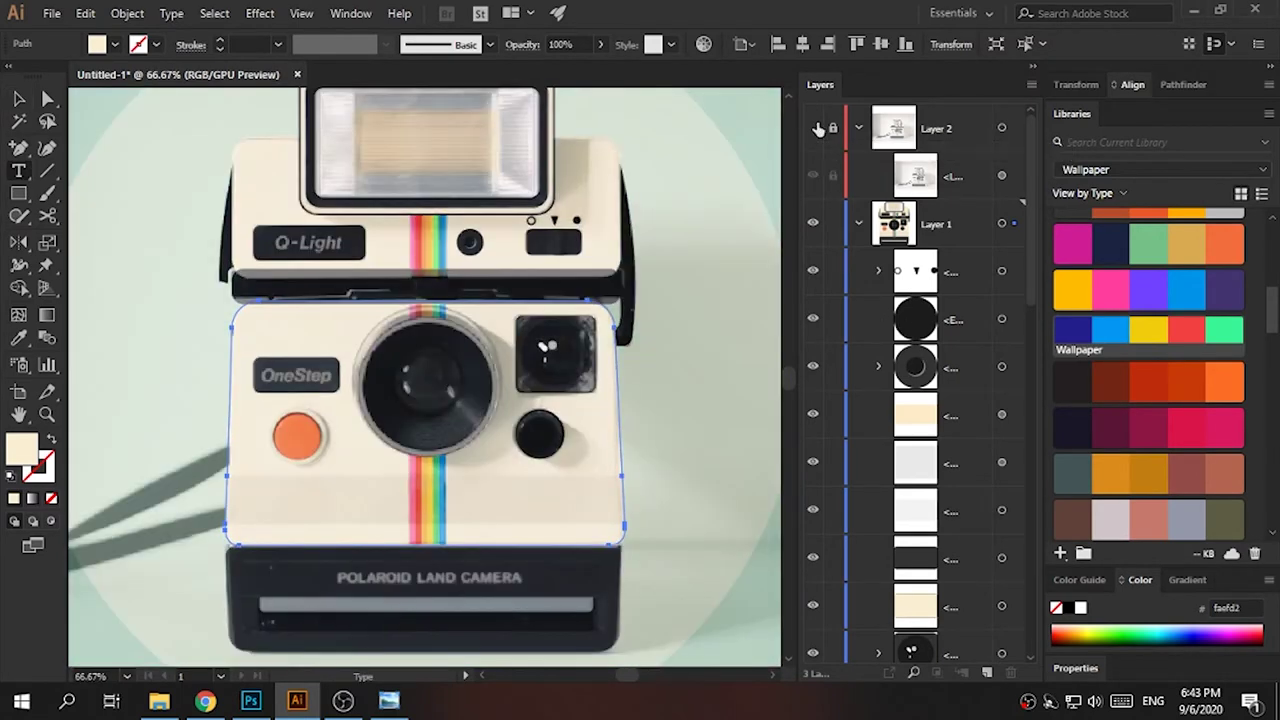
key(ctrl+1)
drag(761, 255, 717, 259)
click(813, 128)
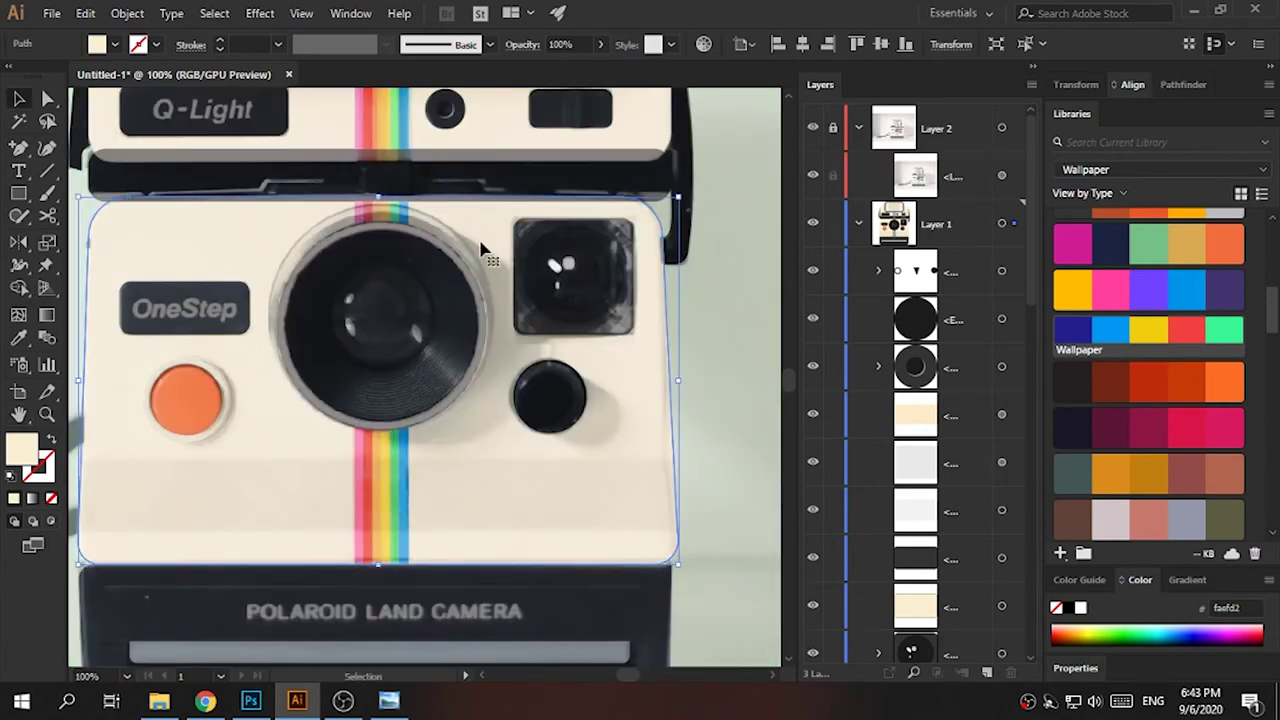
key(ctrl+minus)
click(813, 128)
scroll(720, 277, down, 2)
key(ctrl+plus)
key(ctrl+plus)
key(ctrl+minus)
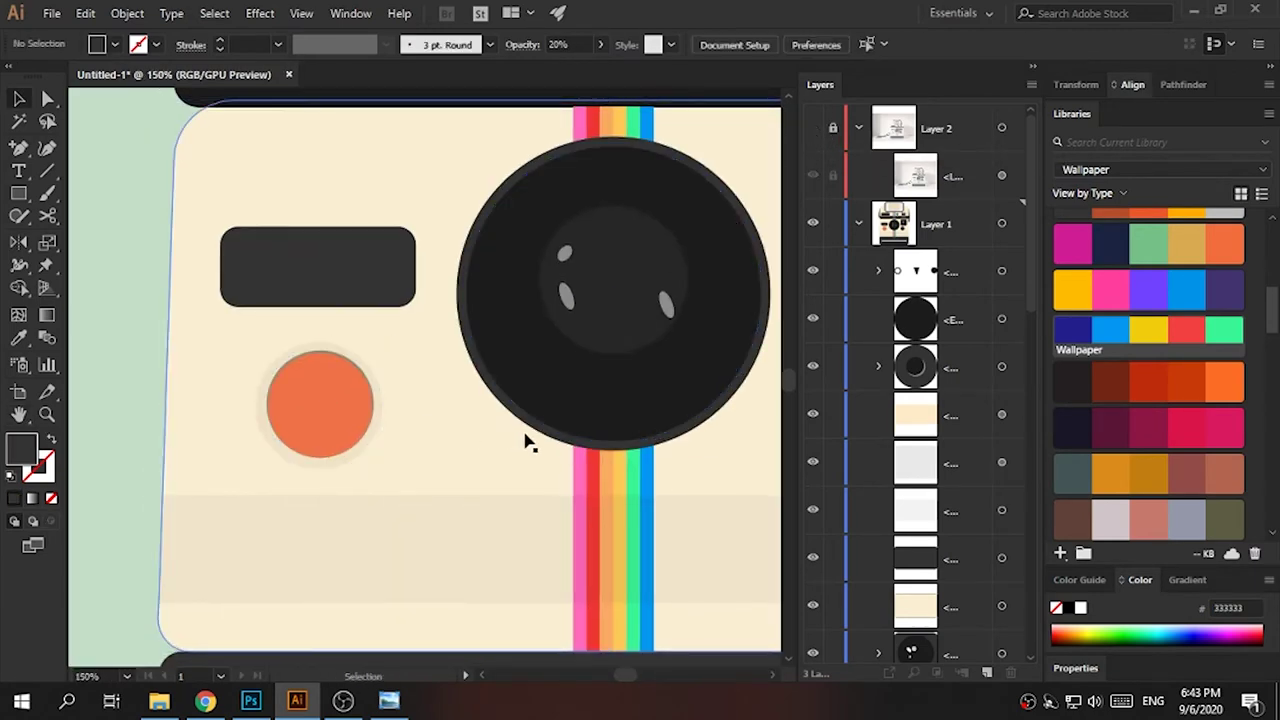
key(ctrl+0)
key(ctrl+plus)
key(ctrl+plus)
key(ctrl+plus)
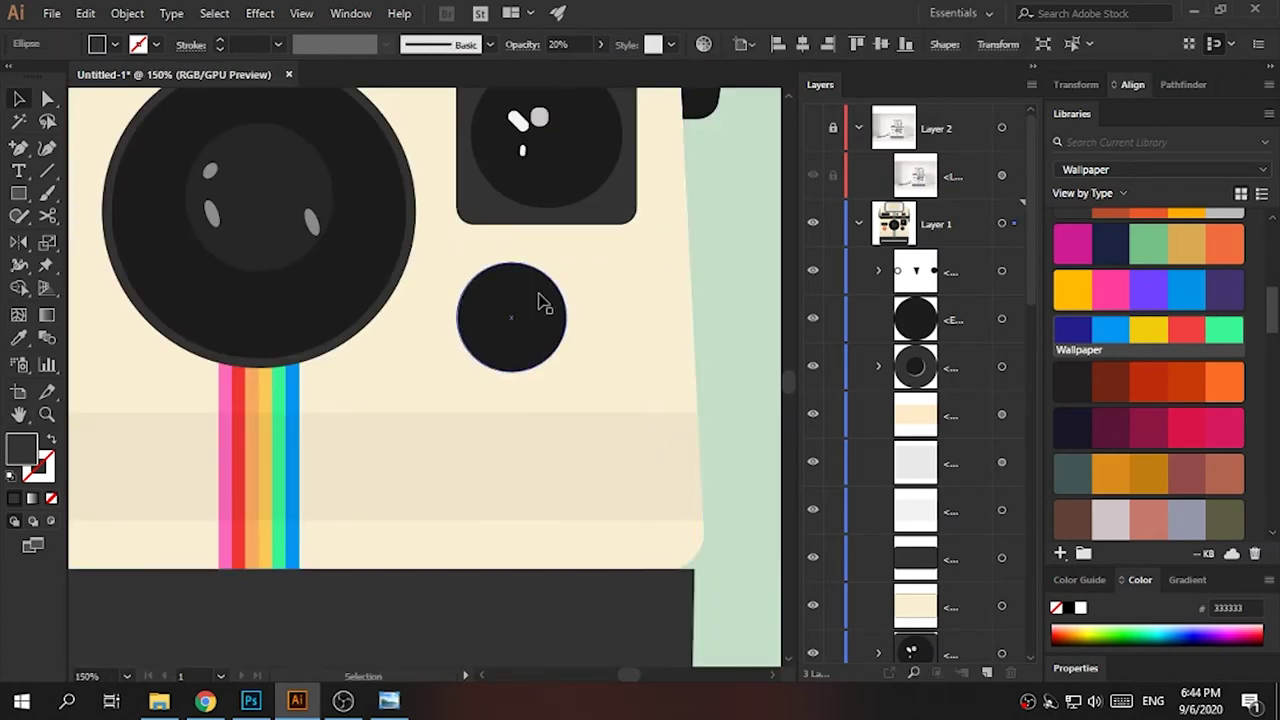
click(813, 128)
- Draw a large circle over the lens and nudge it slightly up-left
drag(253, 218, 571, 536)
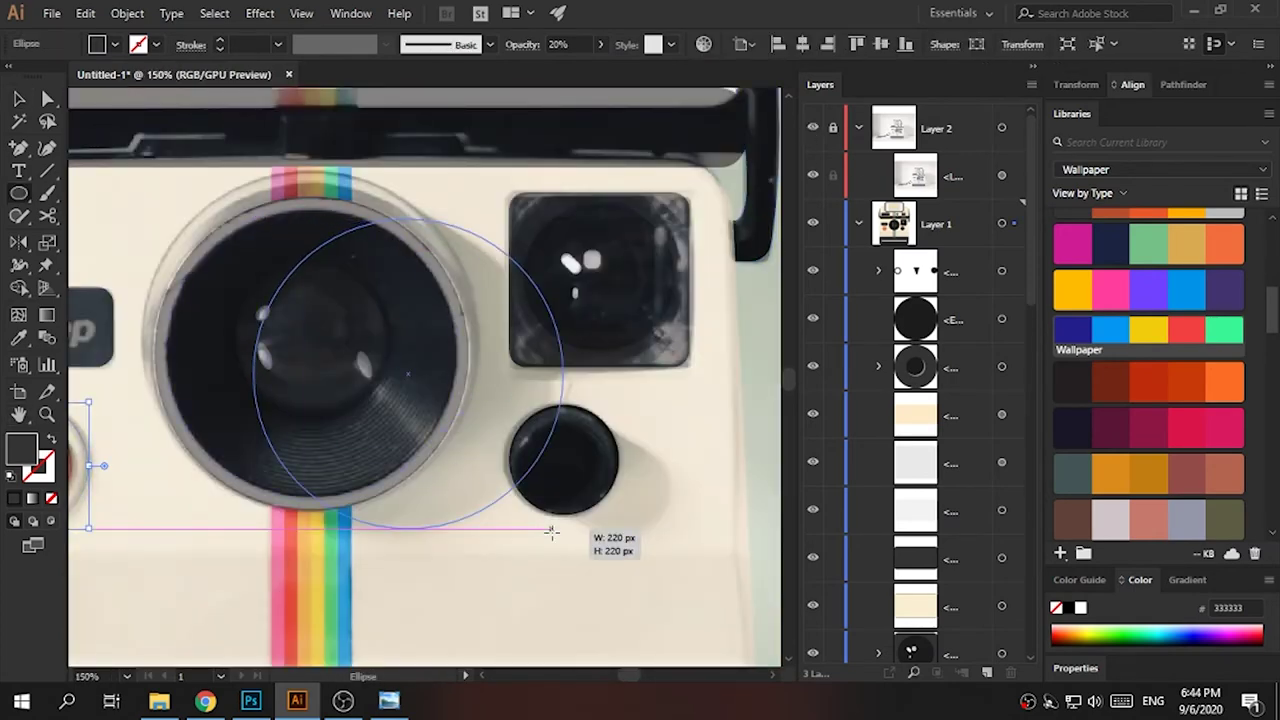
drag(507, 440, 492, 428)
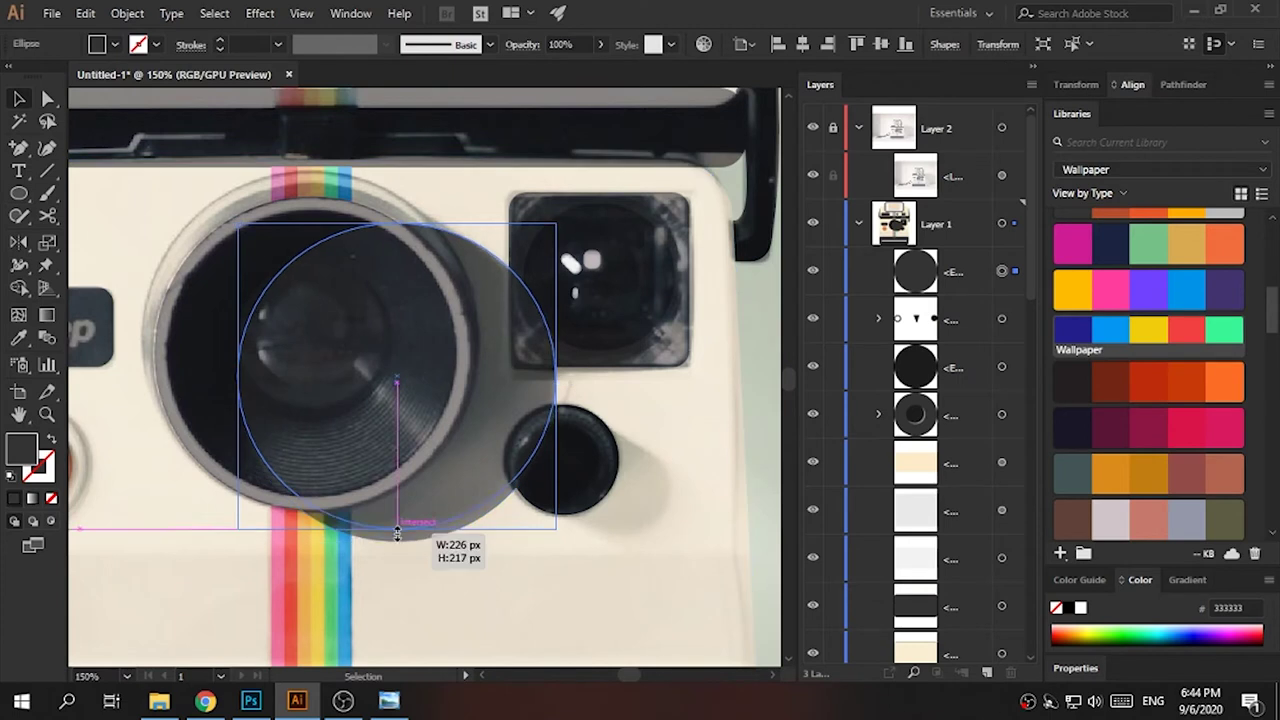
click(763, 356)
click(330, 260)
scroll(975, 560, down, 2)
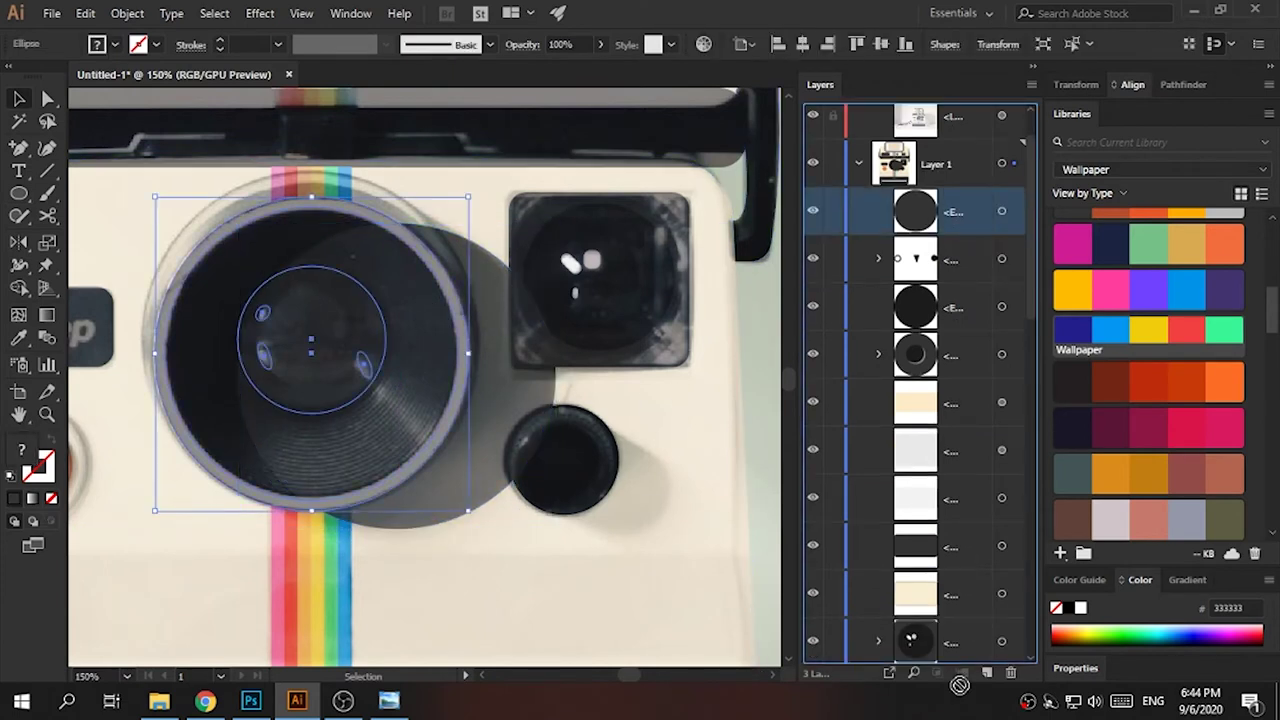
scroll(975, 560, down, 2)
scroll(860, 300, up, 5)
- Set the large shadow circle's opacity to 20%
click(813, 130)
scroll(939, 289, down, 3)
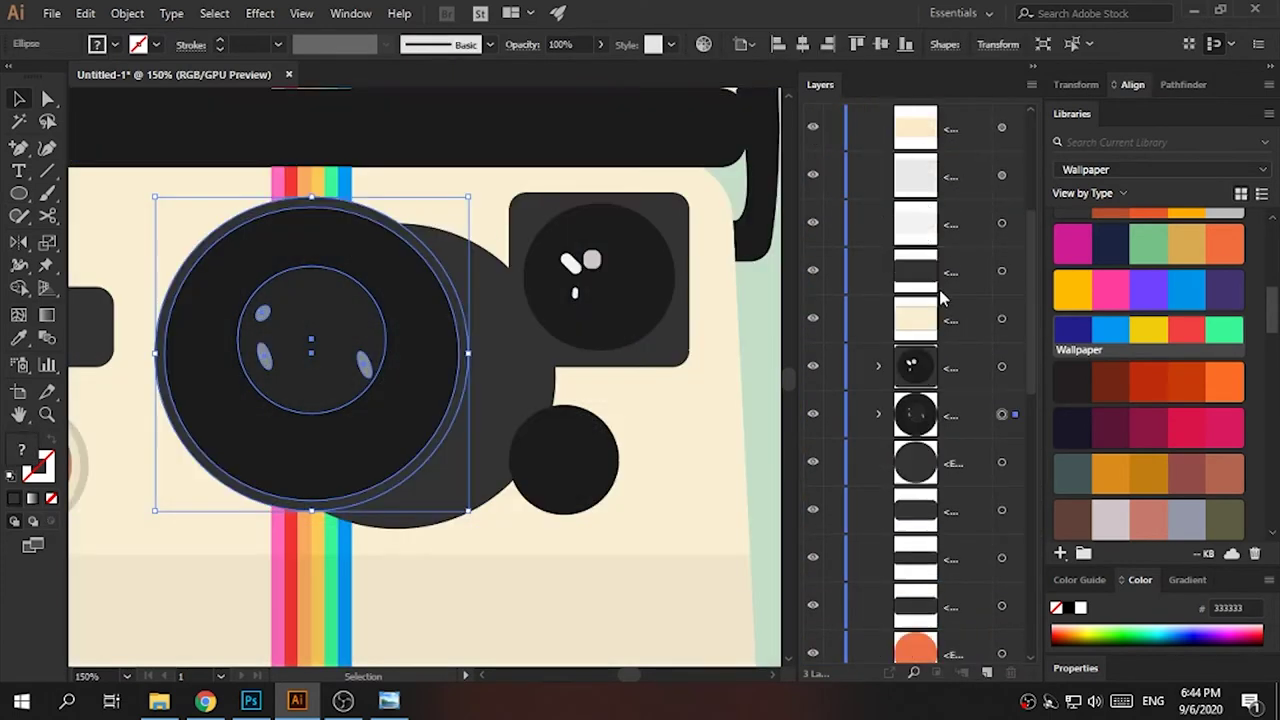
click(1002, 461)
text(0)
key(Return)
key(ctrl+minus)
key(ctrl+minus)
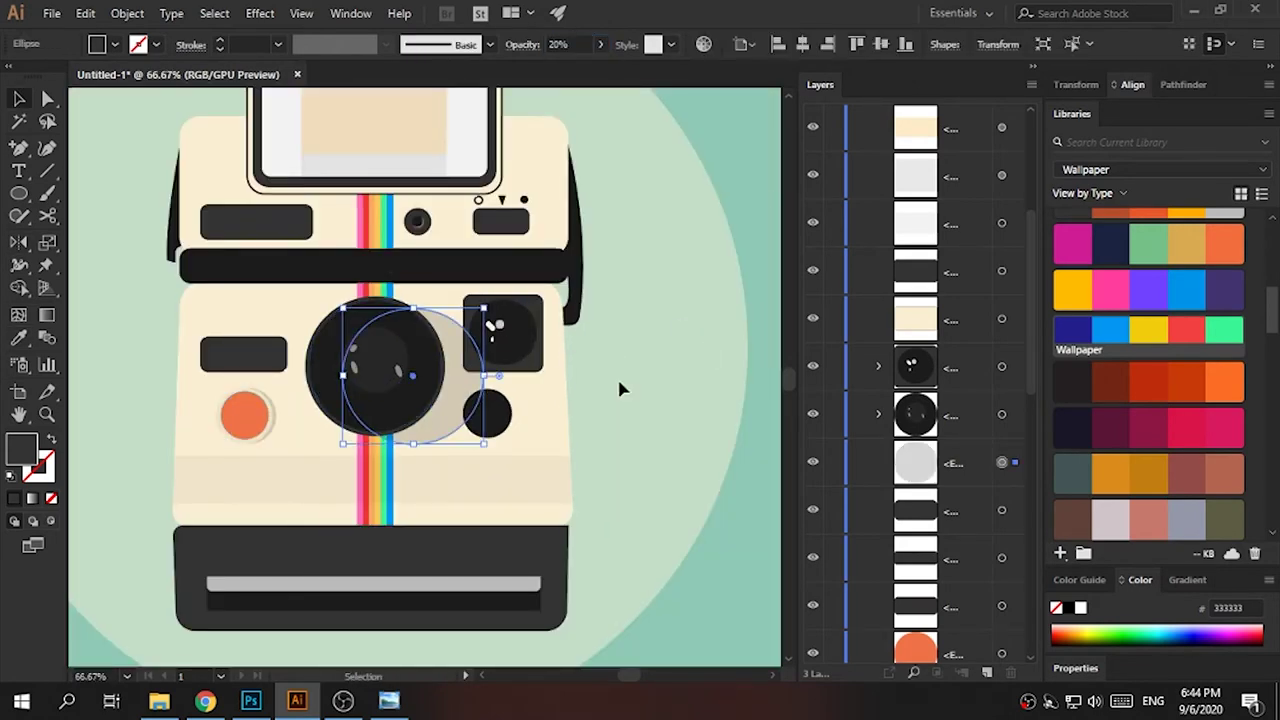
key(ctrl+plus)
key(ctrl+plus)
key(ctrl+plus)
- Apply a Gaussian Blur with a reduced radius to the lens shadow circle
click(259, 13)
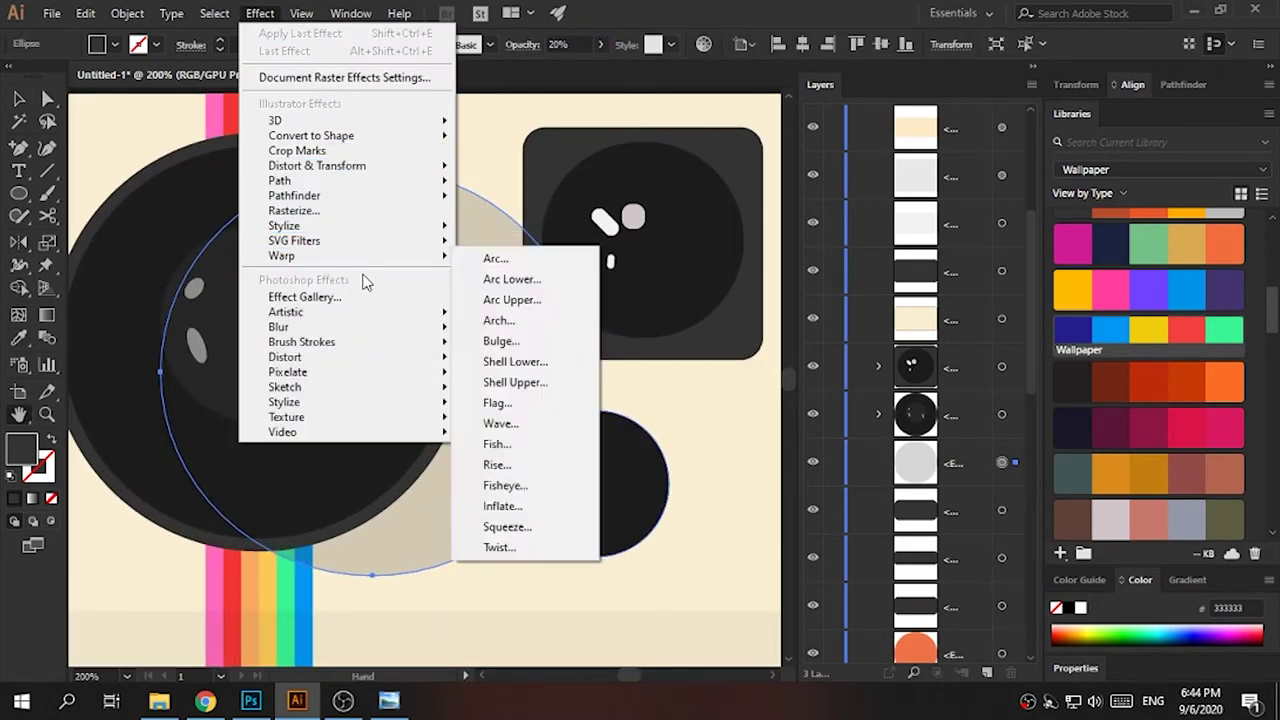
click(495, 327)
click(809, 161)
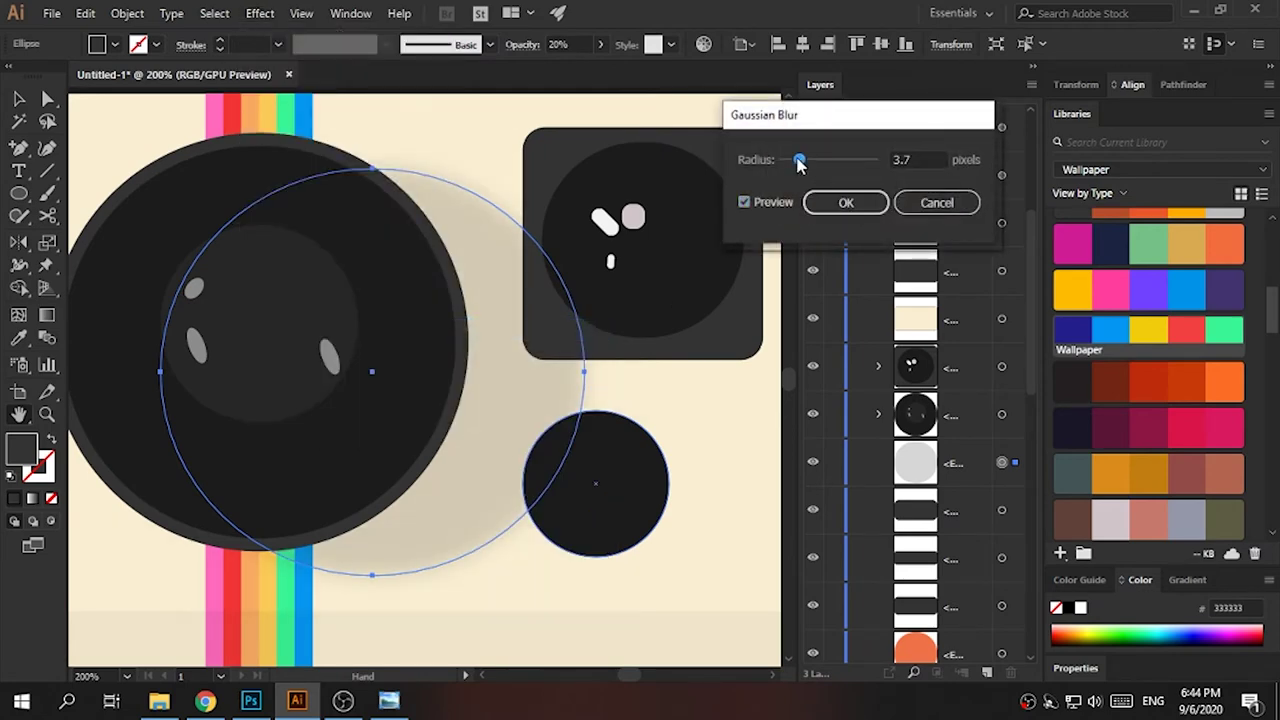
key(Return)
key(ctrl+minus)
drag(731, 448, 646, 411)
click(812, 127)
key(ctrl+plus)
key(ctrl+plus)
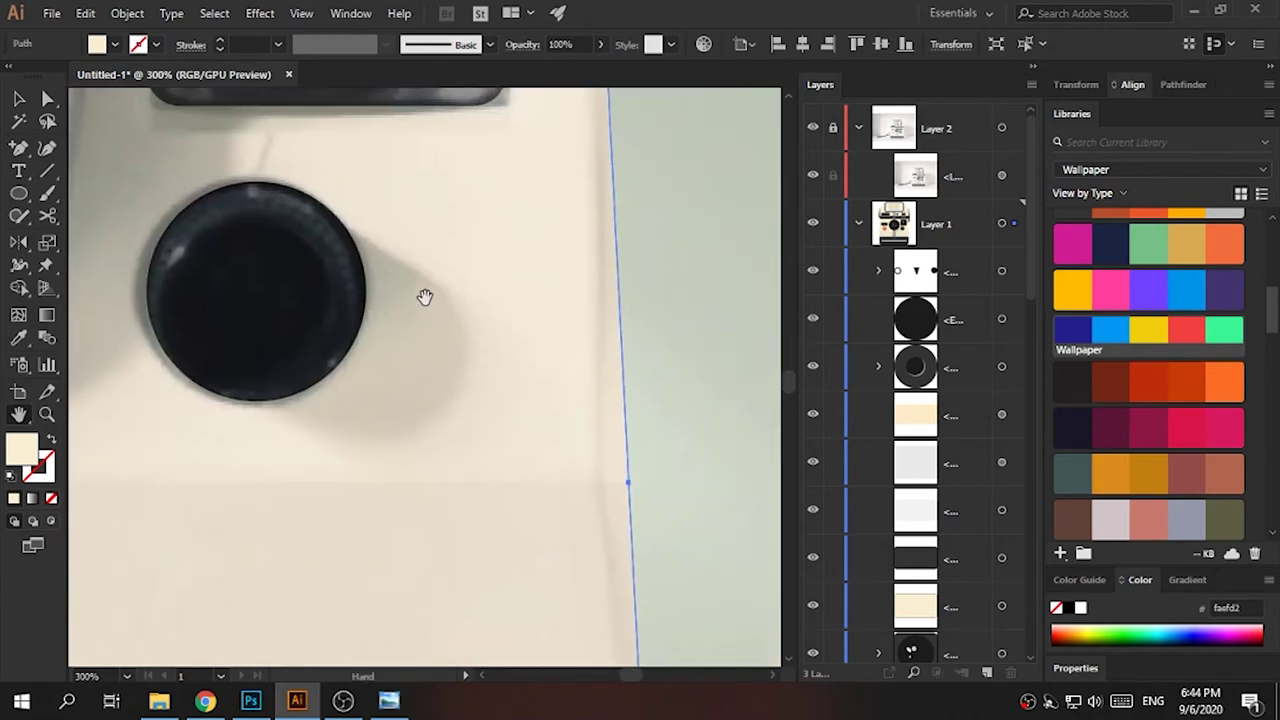
- Draw a closed shadow shape from the black button and move it behind the button in Layers
click(342, 225)
click(498, 320)
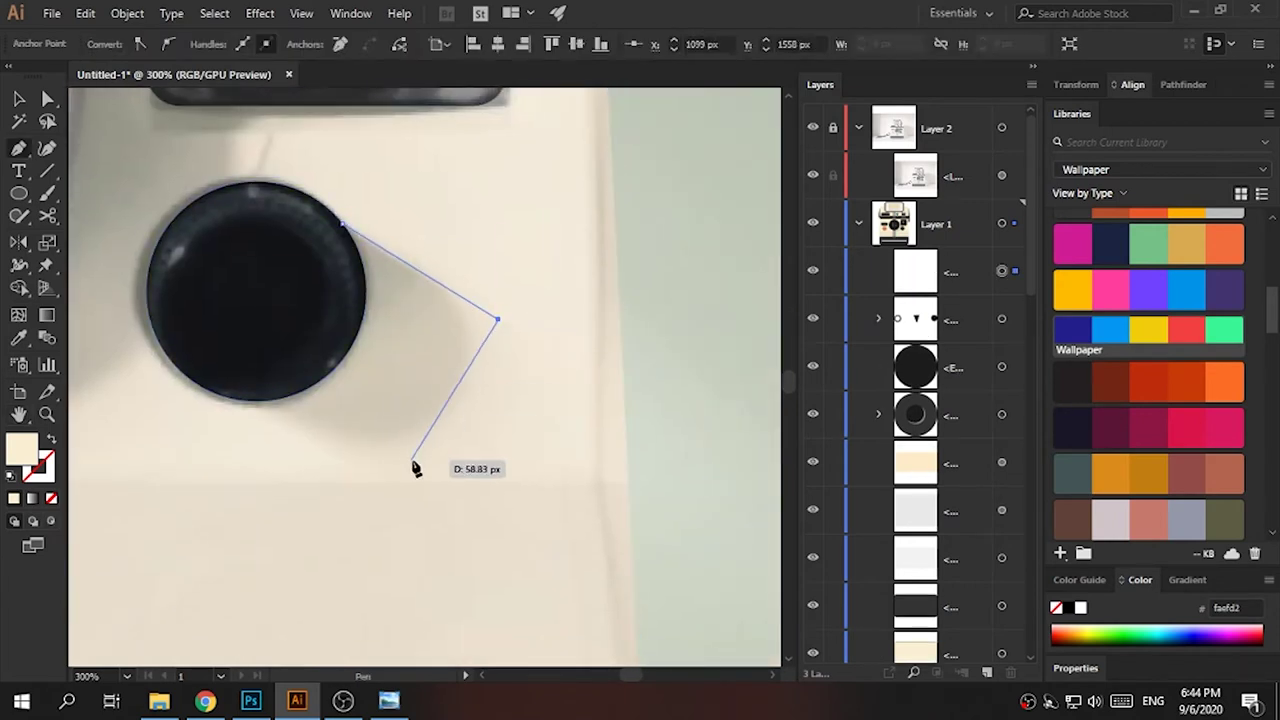
click(231, 390)
click(342, 225)
key(a)
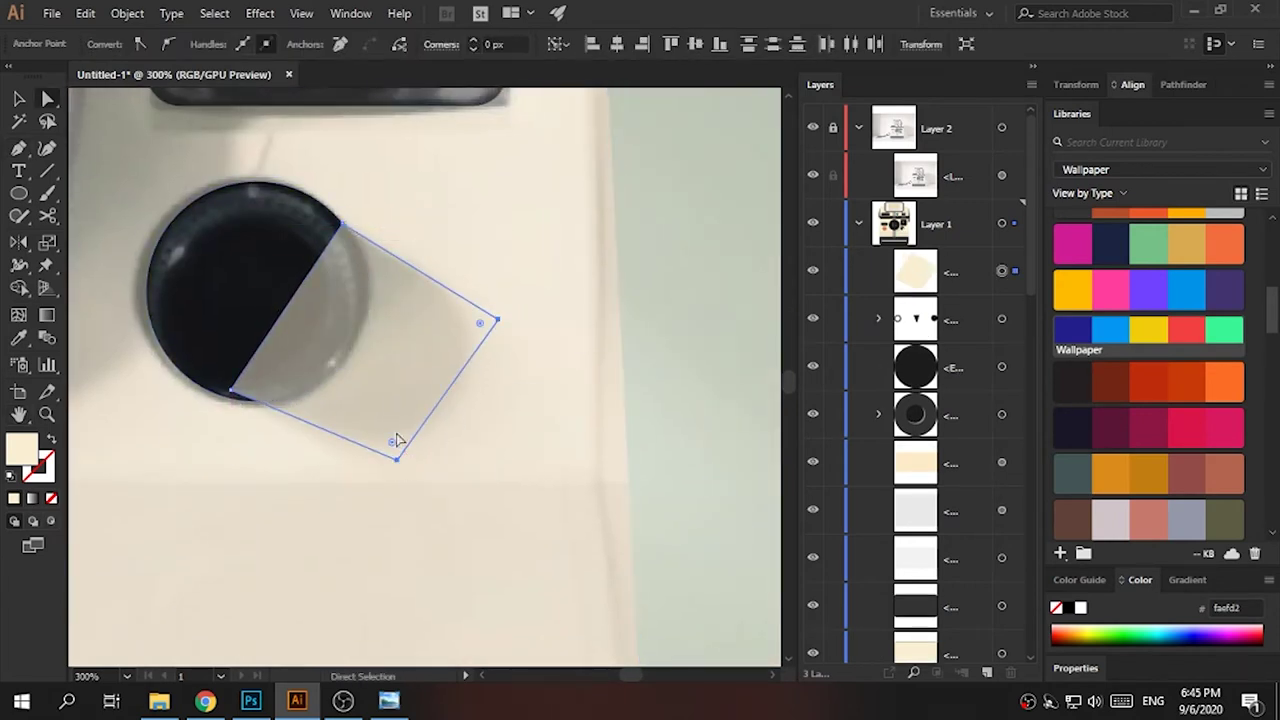
key(v)
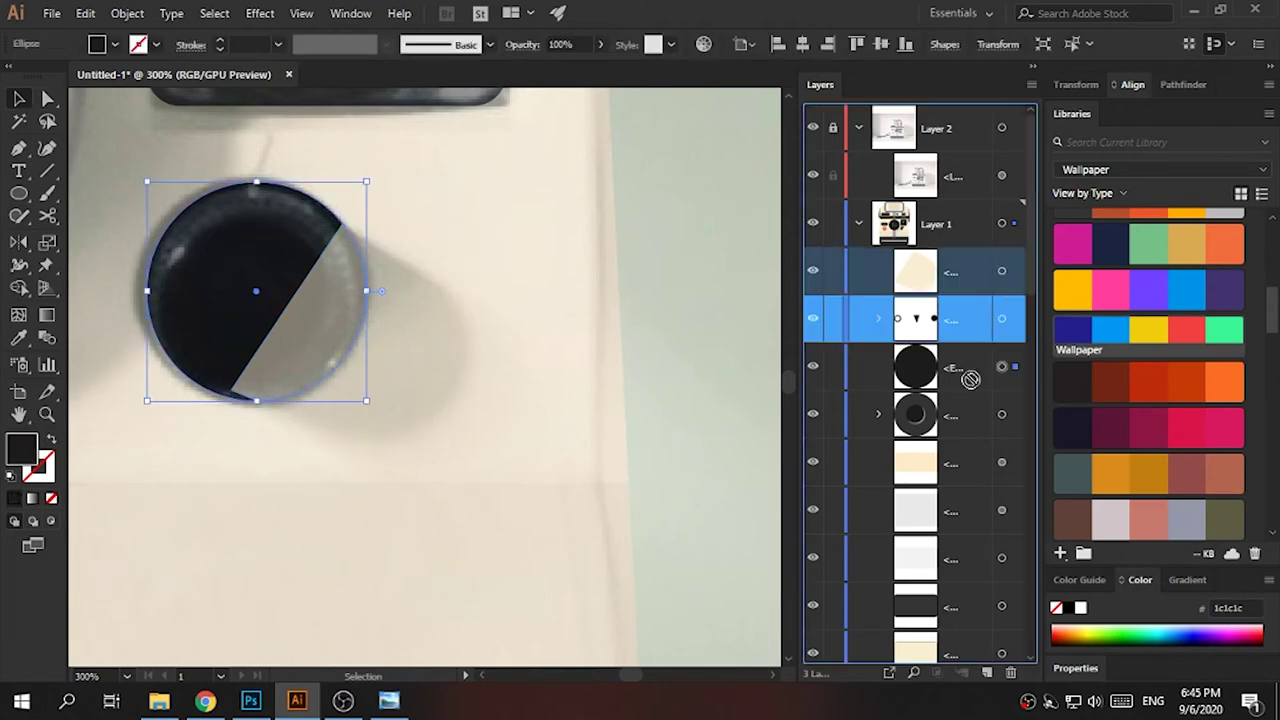
drag(957, 277, 957, 390)
- Give the button shadow 20% opacity and a Gaussian Blur
click(812, 128)
click(470, 328)
key(ctrl+minus)
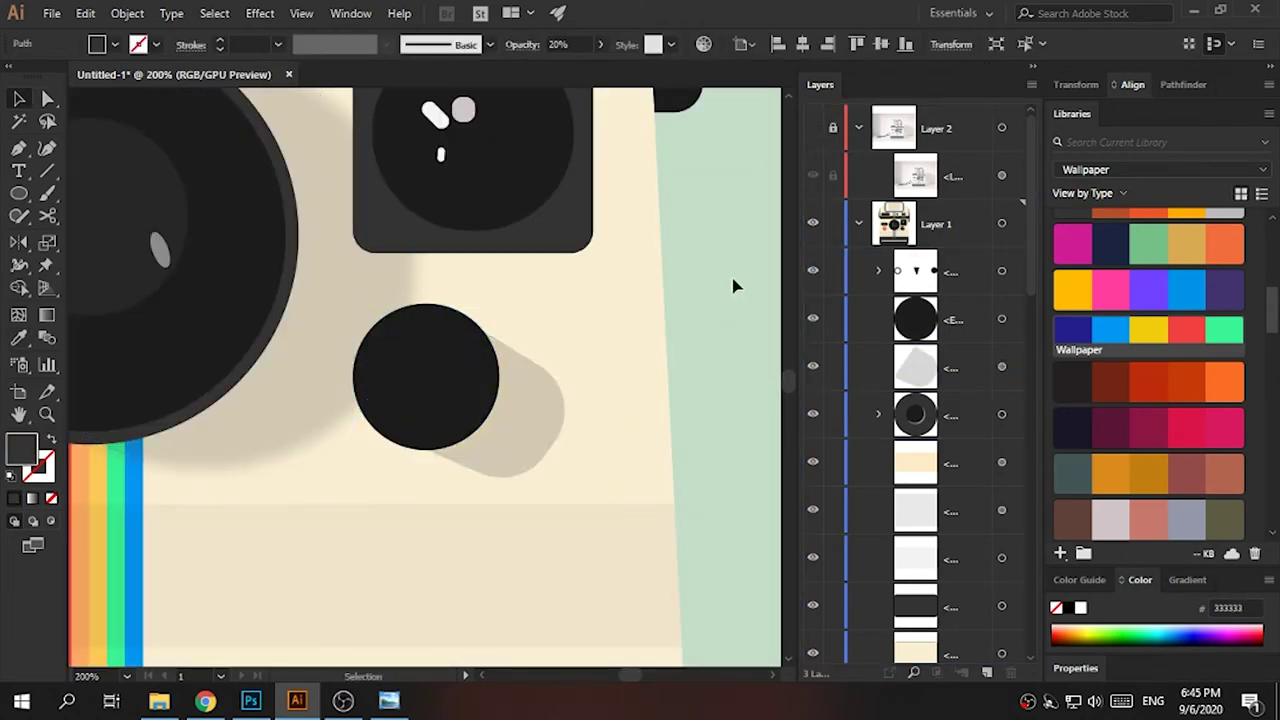
click(260, 13)
click(500, 327)
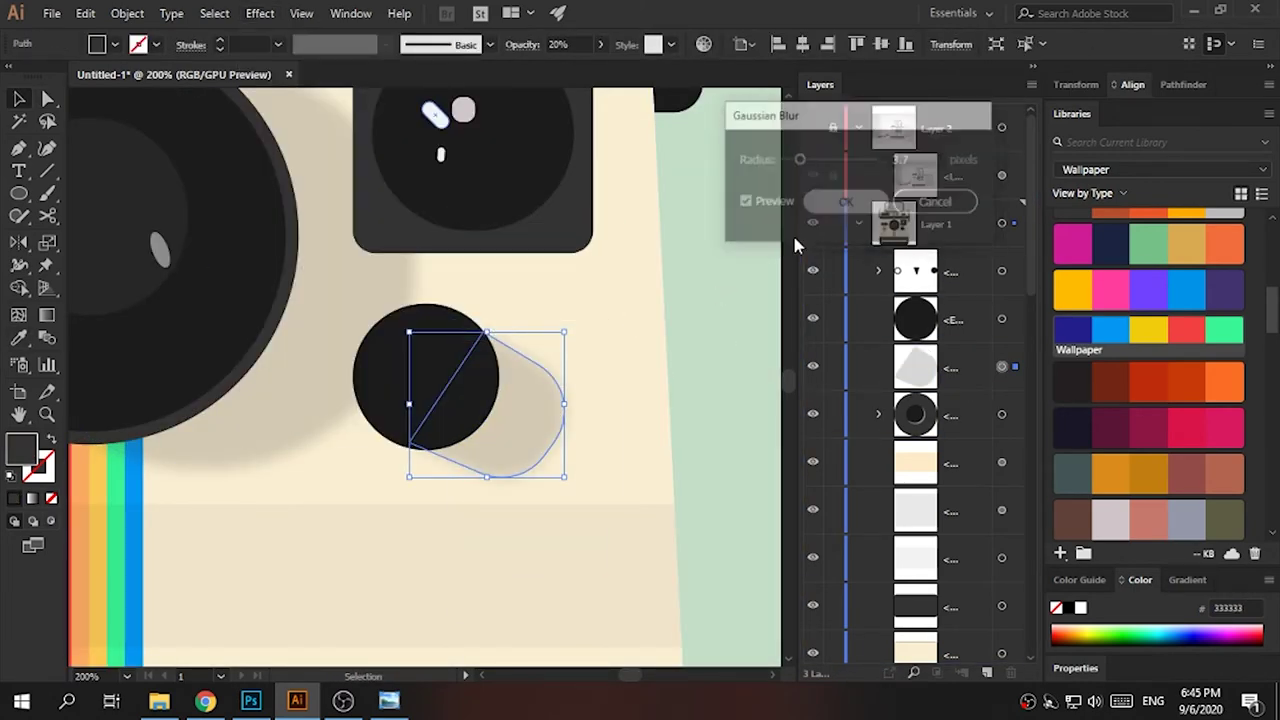
click(837, 203)
key(ctrl+shift+a)
key(ctrl+0)
click(812, 128)
key(ctrl+1)
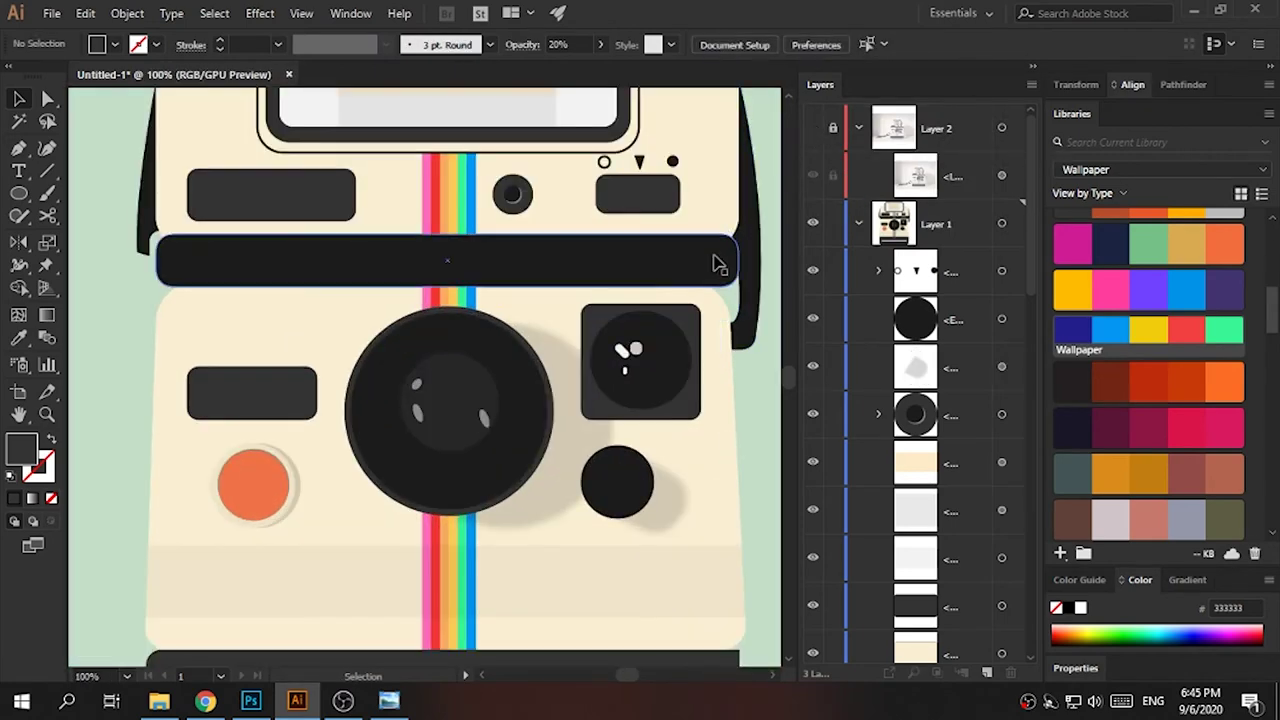
- Draw a dark rectangle under the flash and move it into the flash group
drag(587, 70, 397, 244)
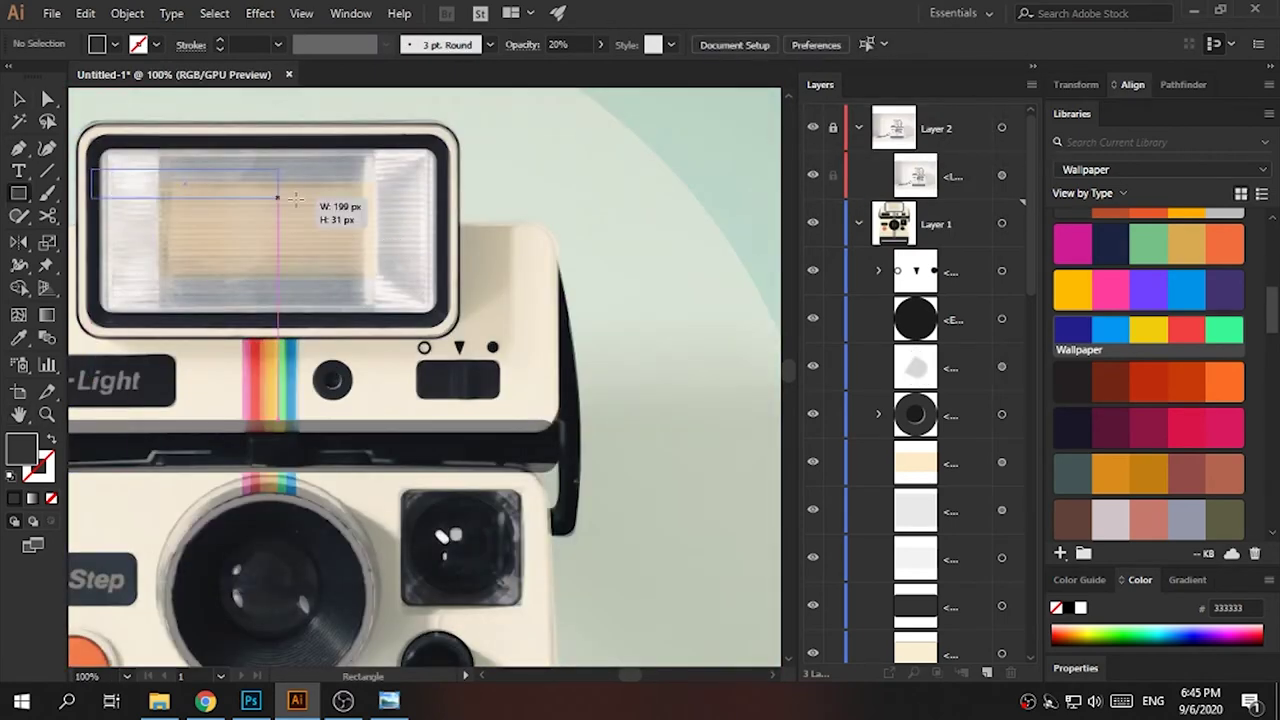
drag(516, 352, 512, 353)
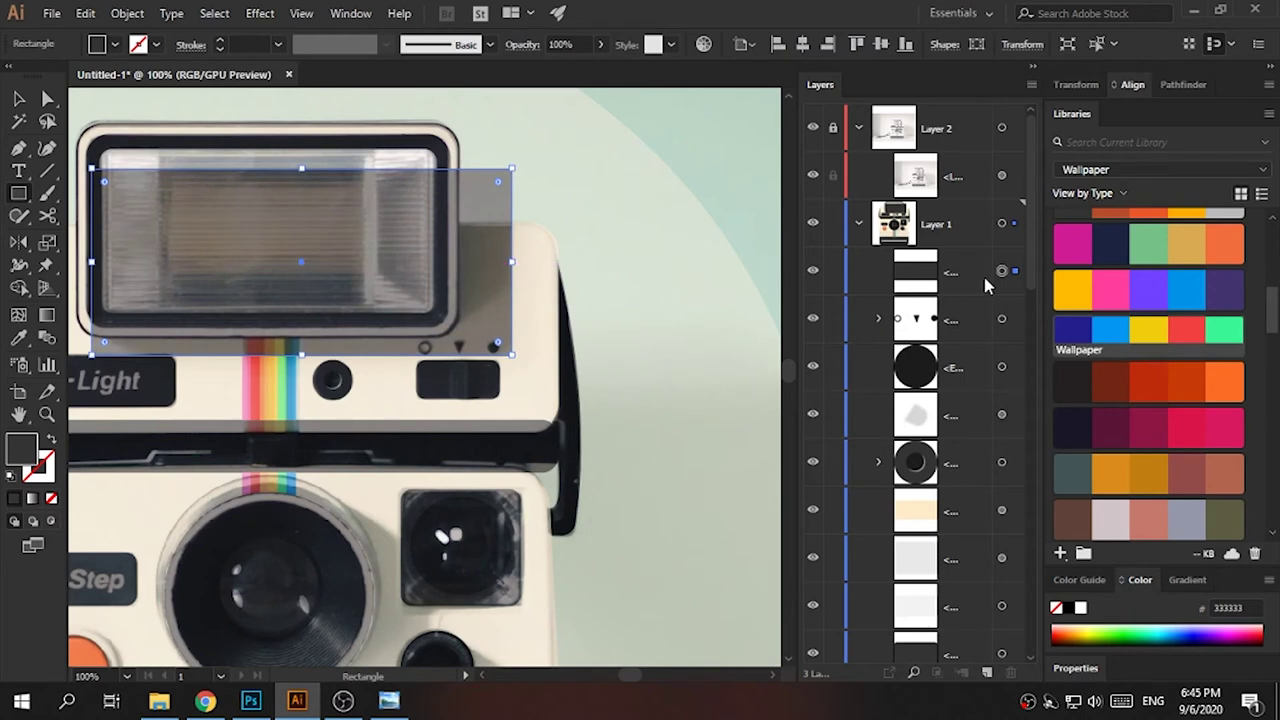
drag(985, 287, 991, 534)
scroll(960, 447, down, 2)
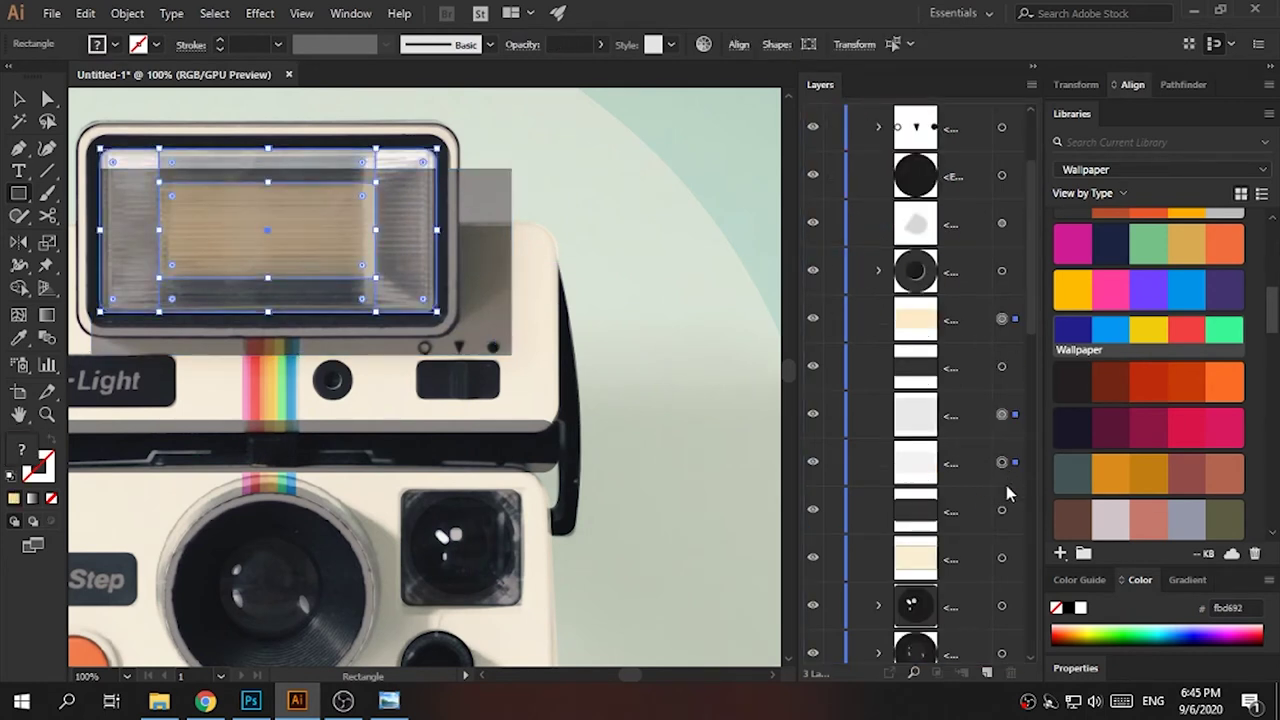
drag(1005, 561, 977, 330)
click(1001, 366)
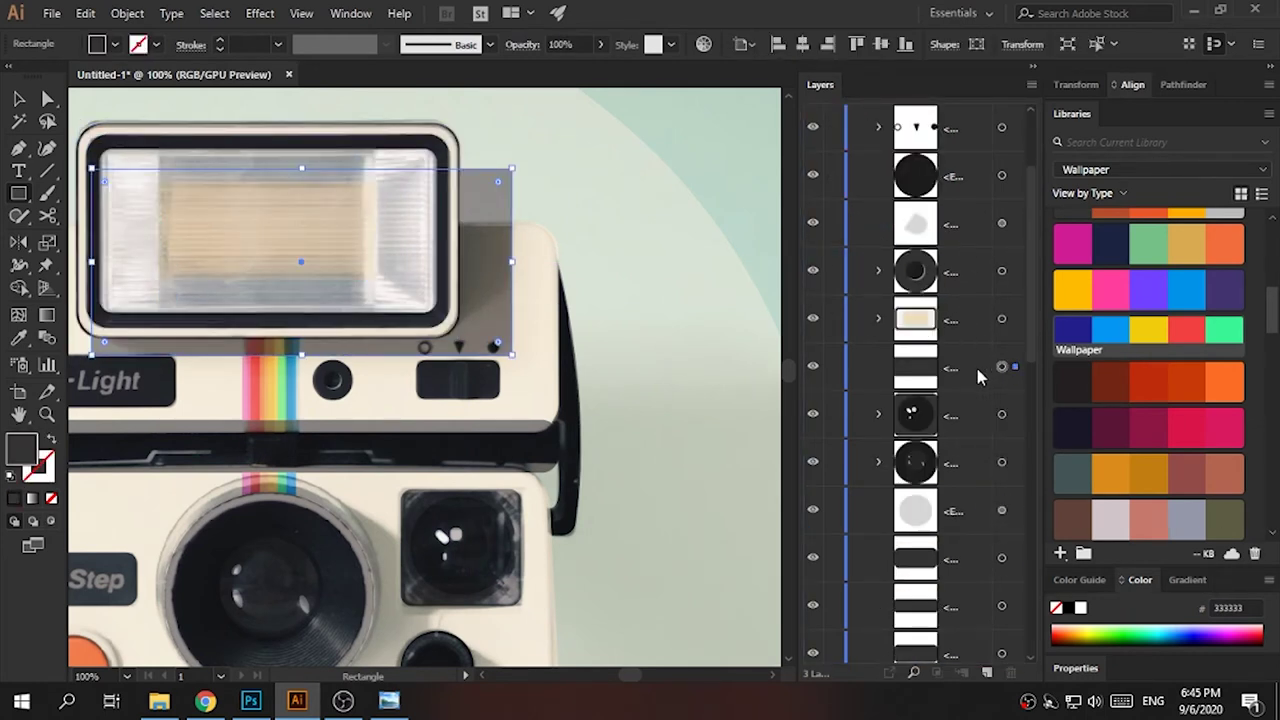
scroll(818, 130, up, 3)
click(813, 128)
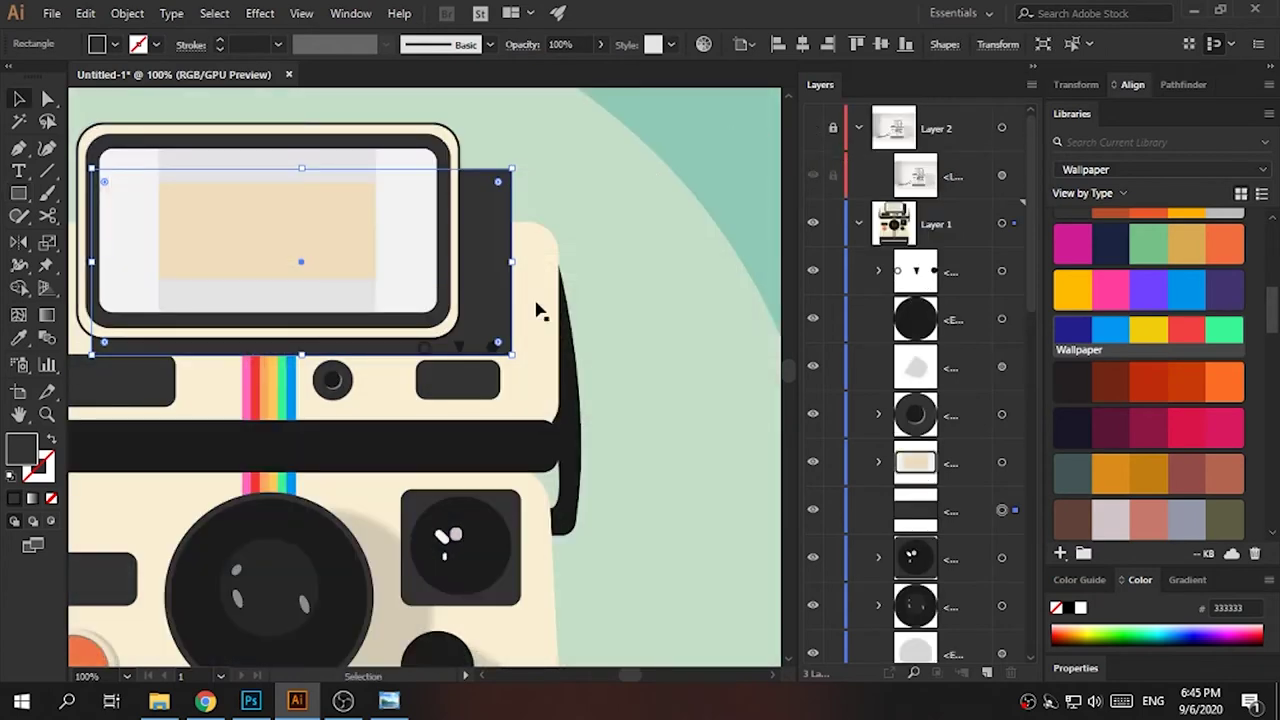
- Lower the top edge of the flash shadow rectangle with direct selection
key(u)
scroll(400, 503, down, 2)
key(v)
scroll(530, 292, up, 2)
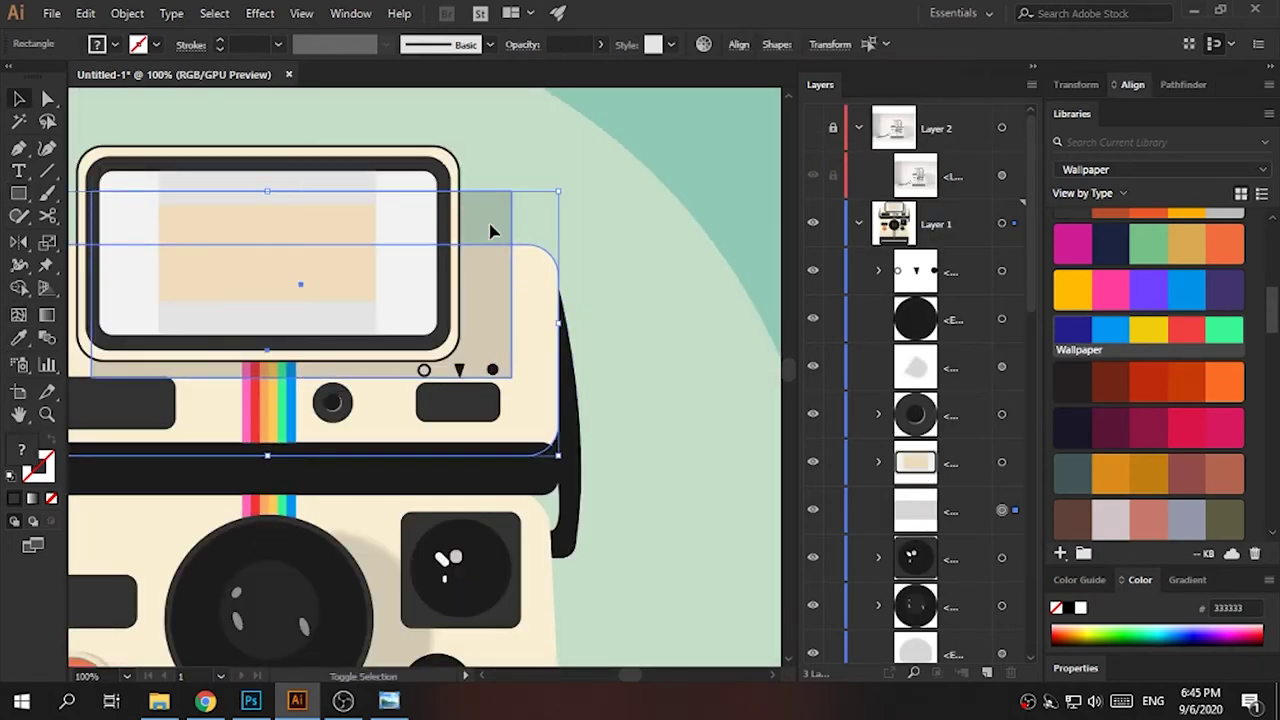
key(a)
click(513, 372)
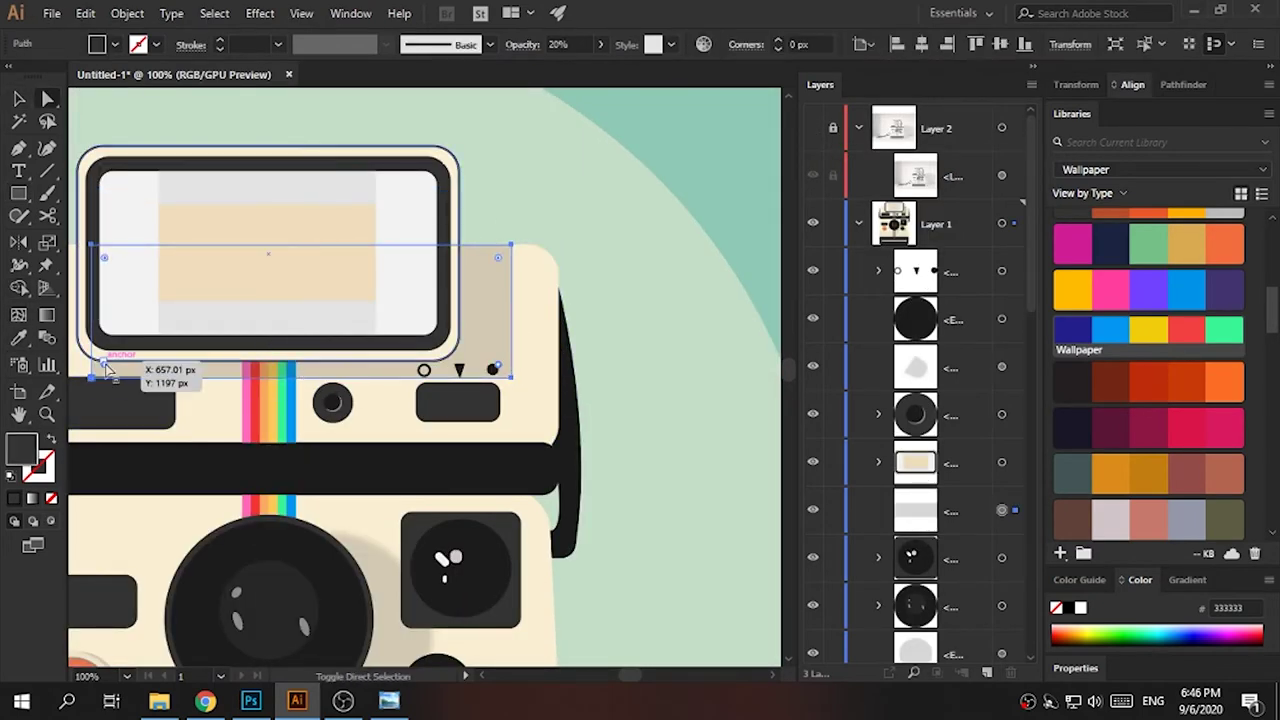
key(v)
- Apply a Gaussian Blur to the flash shadow rectangle
click(259, 13)
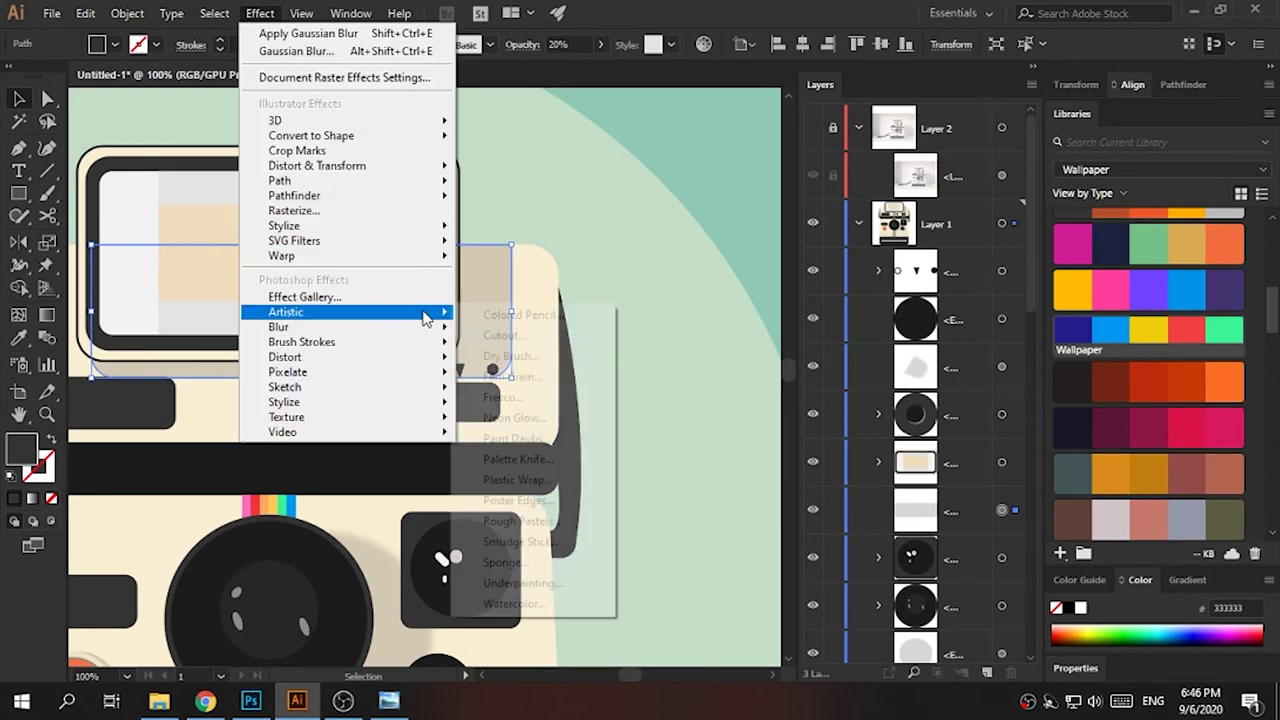
click(490, 393)
click(840, 204)
click(651, 277)
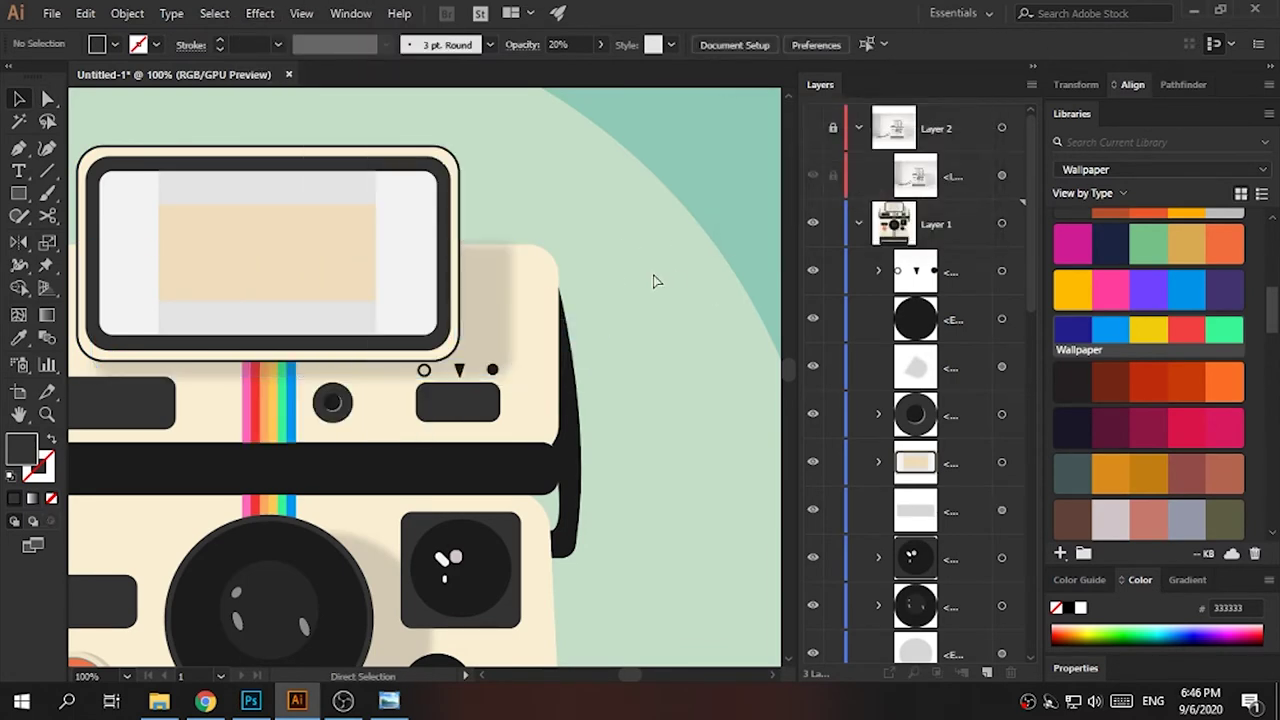
key(ctrl+minus)
click(814, 130)
key(ctrl+0)
click(814, 130)
key(ctrl+plus)
key(ctrl+plus)
key(ctrl+plus)
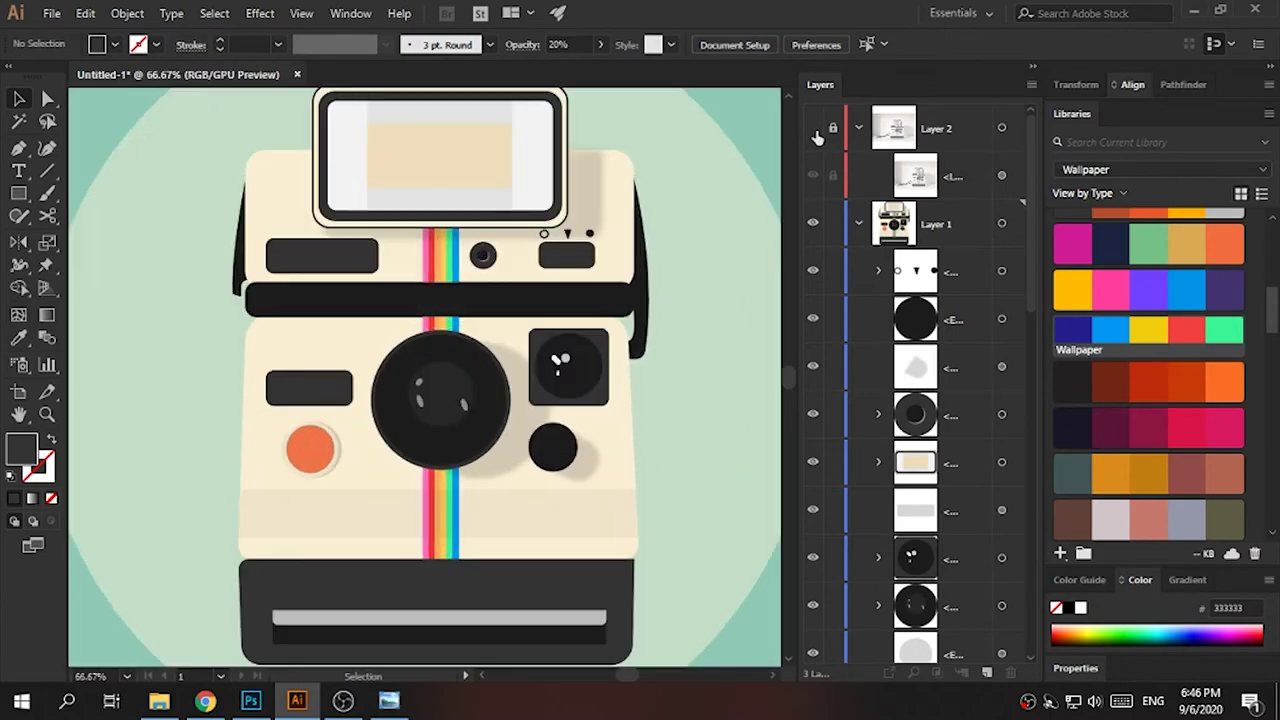
- Select the rainbow stripes and expand the rainbow group in Layers
click(520, 288)
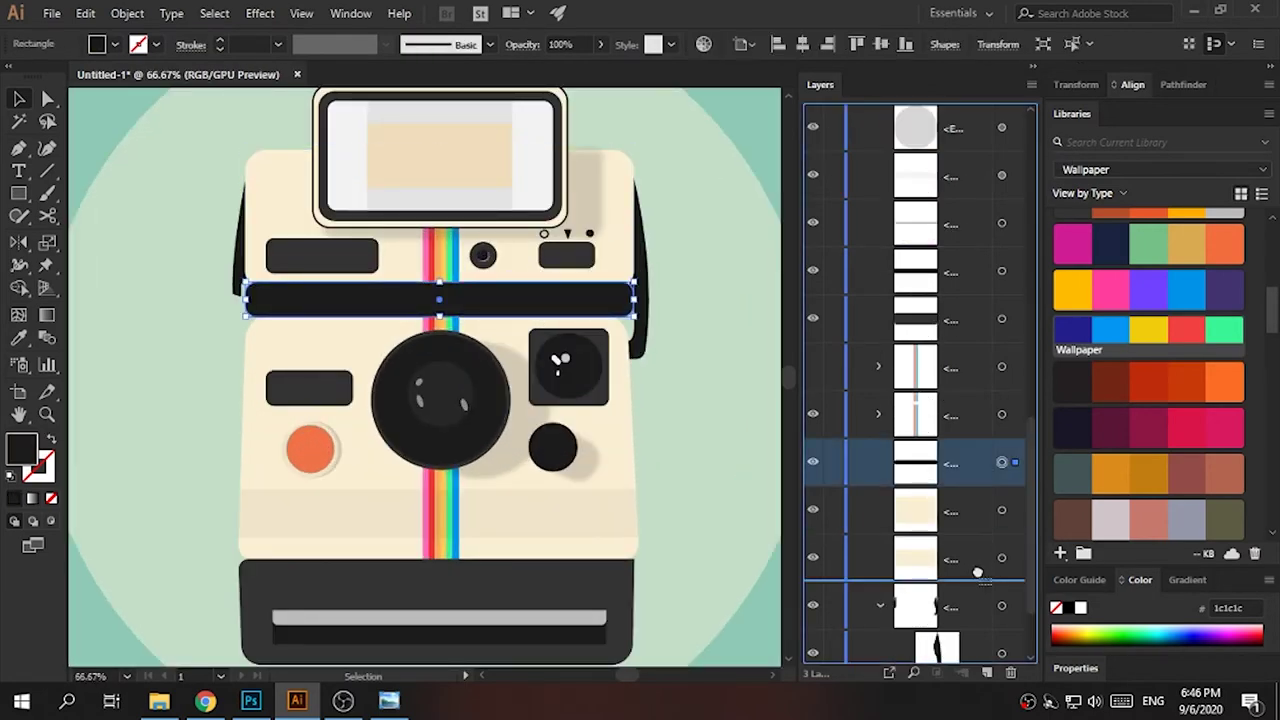
click(737, 317)
key(ctrl+plus)
key(ctrl+plus)
click(478, 368)
key(ctrl+plus)
key(ctrl+plus)
scroll(450, 380, up, 2)
key(a)
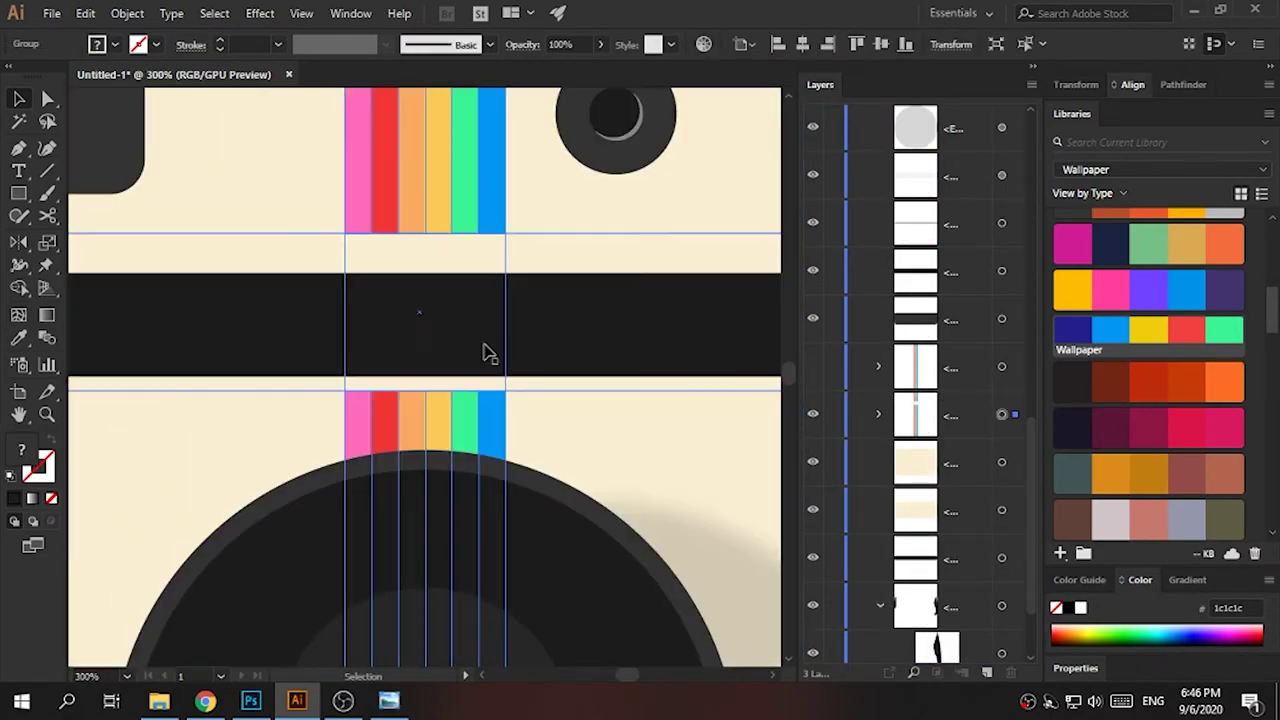
click(357, 398)
click(1001, 414)
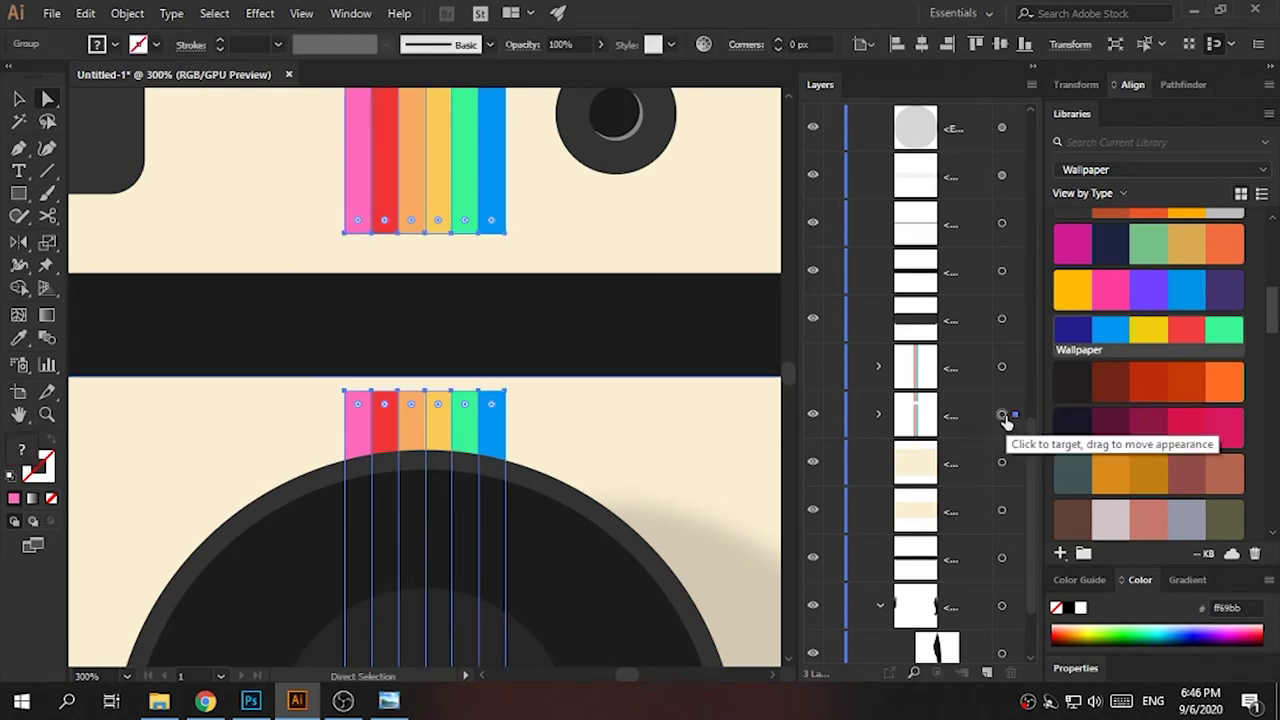
shift+click(410, 402)
- Delete the selected stripes, then undo to restore them
key(ctrl+plus)
key(ctrl+plus)
key(ctrl+plus)
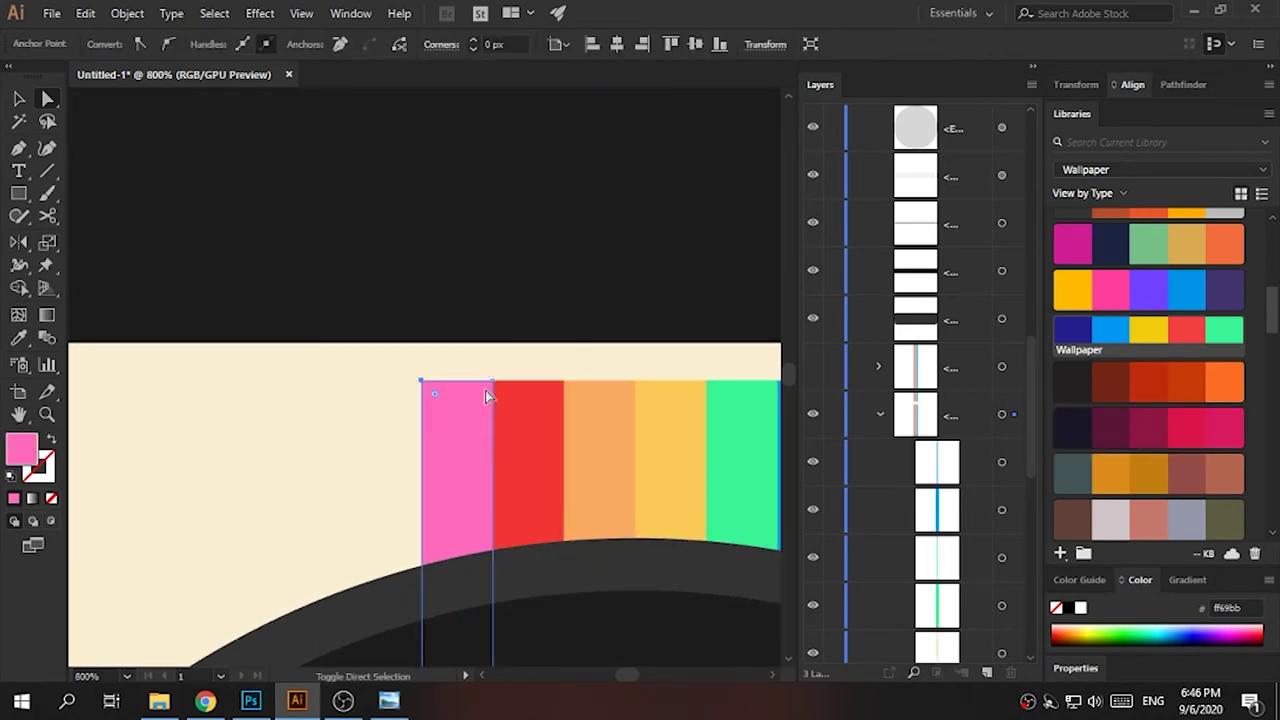
key(ctrl+minus)
key(Delete)
key(ctrl+minus)
key(ctrl+minus)
key(ctrl+minus)
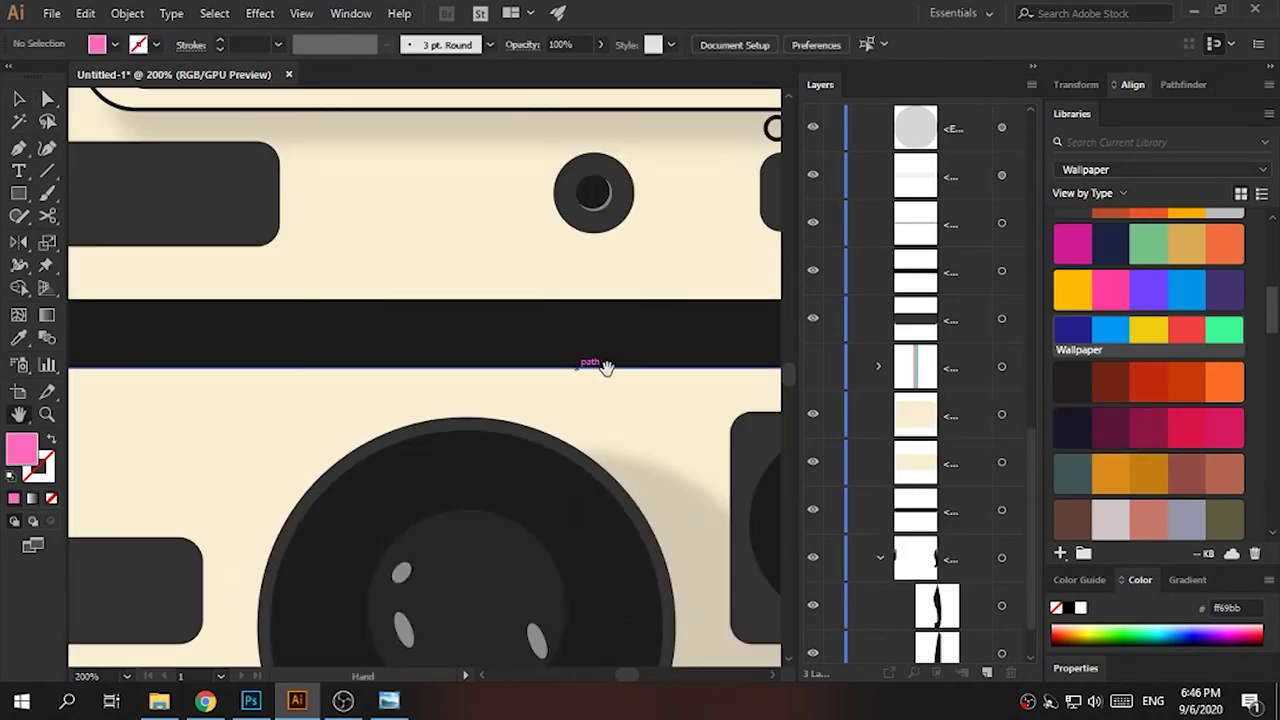
key(ctrl+z)
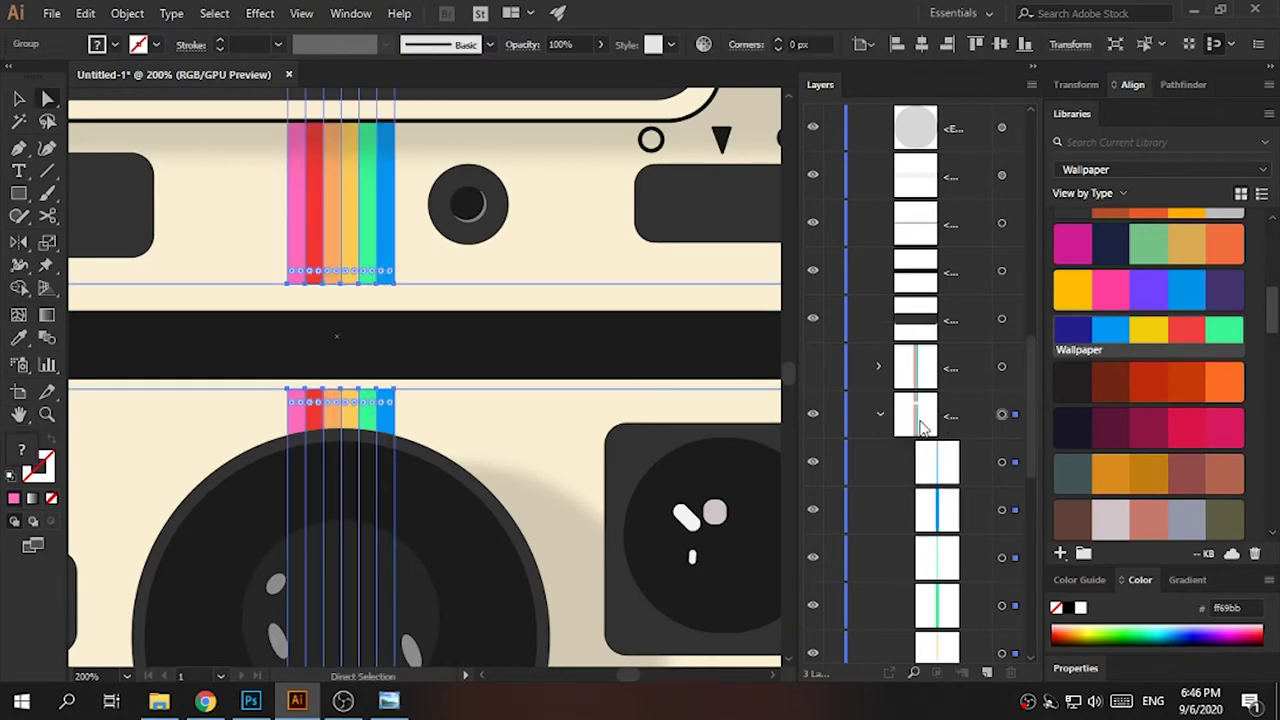
click(400, 290)
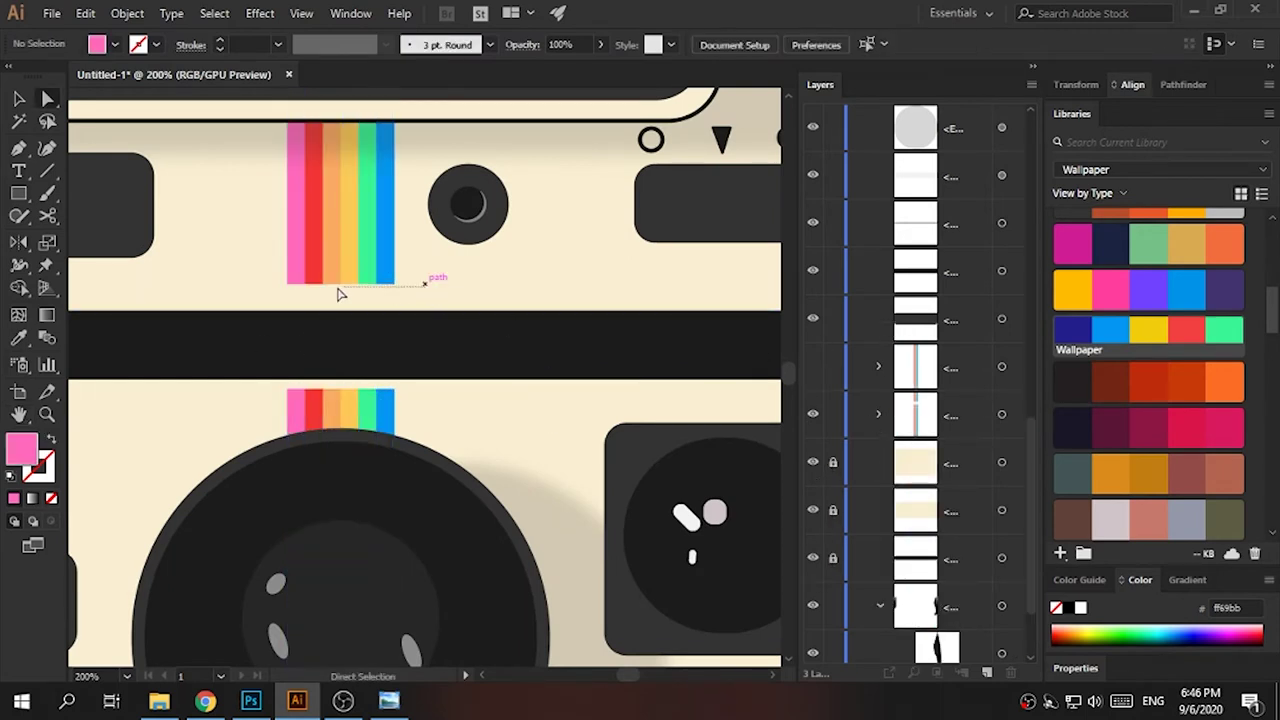
- Select the lower stripe's top anchor points and drag them slightly down
drag(240, 267, 436, 301)
drag(270, 372, 457, 409)
click(506, 434)
key(ctrl+plus)
drag(135, 358, 486, 423)
key(Down)
click(486, 423)
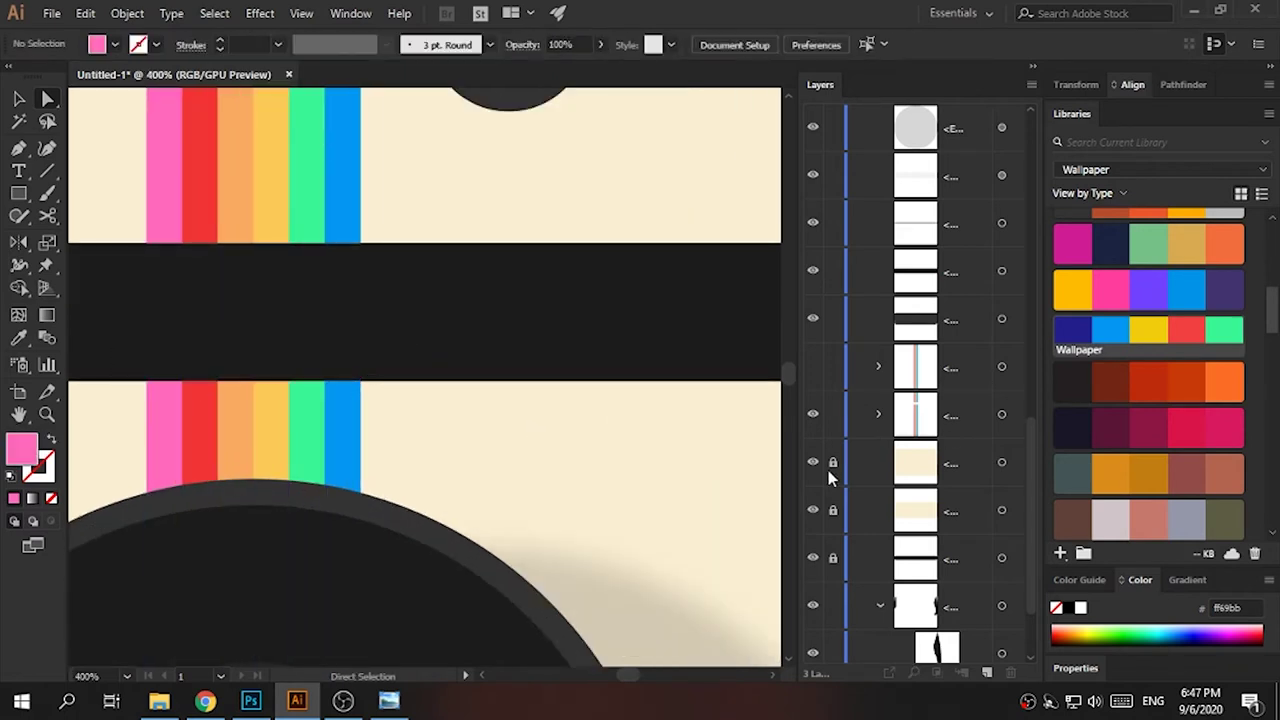
click(880, 605)
key(ctrl+0)
key(v)
key(ctrl+plus)
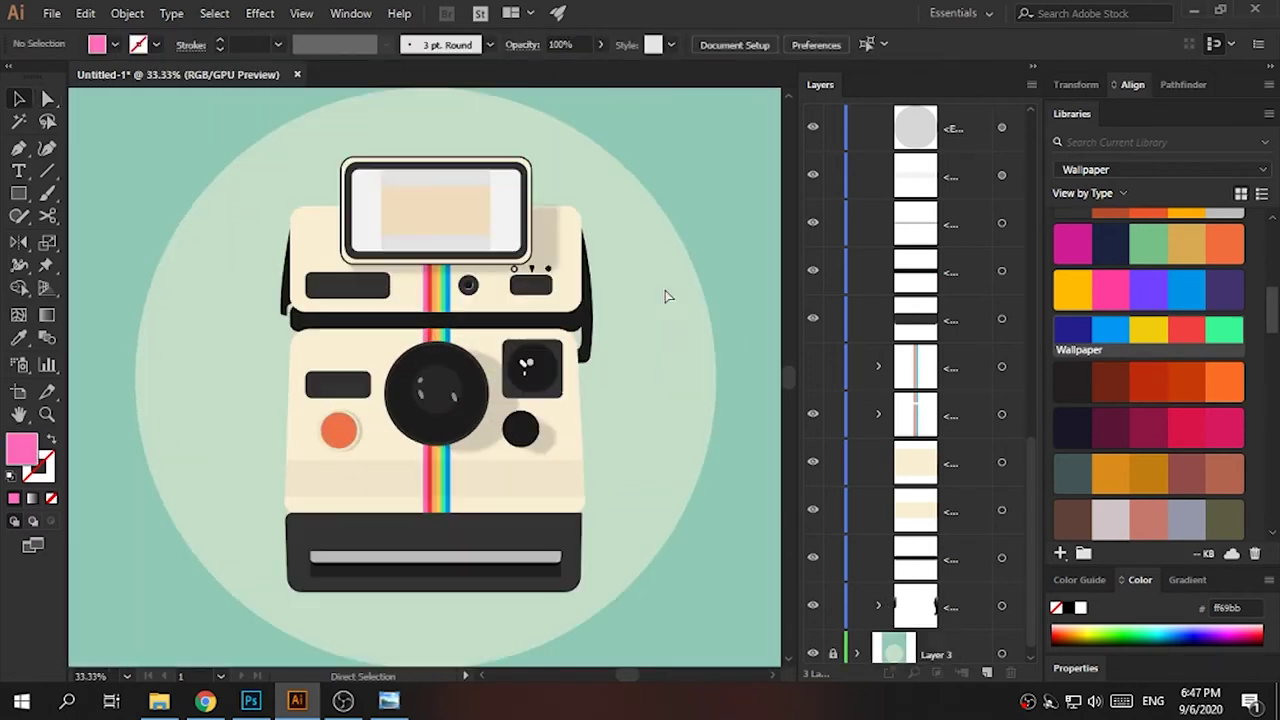
- Group the orange shutter button circles
scroll(836, 168, up, 5)
scroll(994, 420, up, 5)
click(1002, 414)
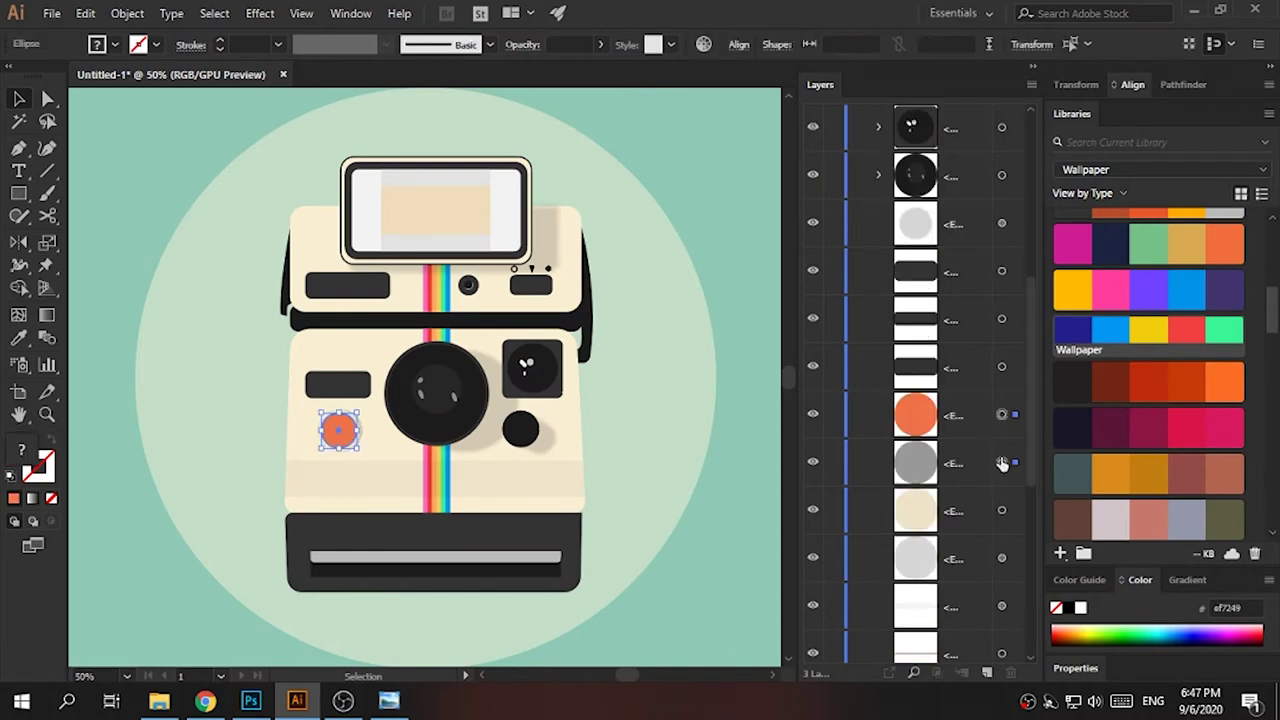
key(ctrl+g)
key(ctrl+z)
key(ctrl+g)
click(1002, 461)
- Group the base's light bar, dark strip and dark panel
click(1002, 509)
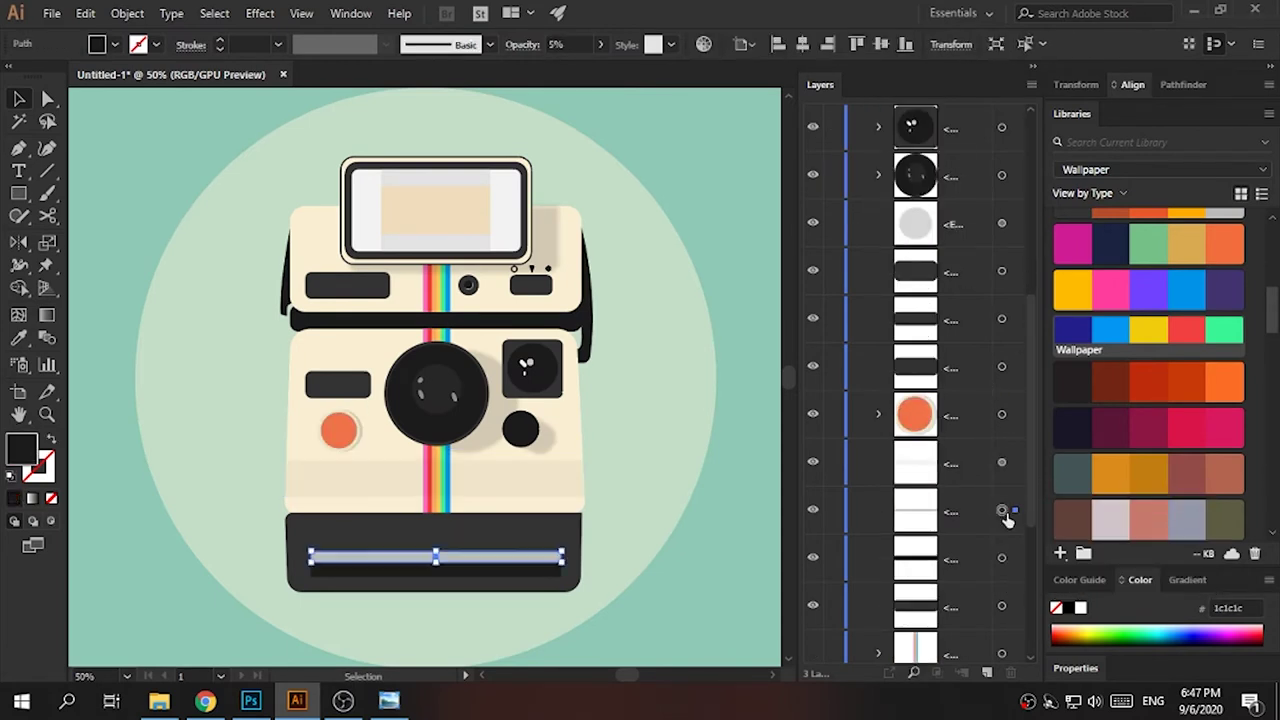
shift+click(1002, 557)
shift+click(1002, 605)
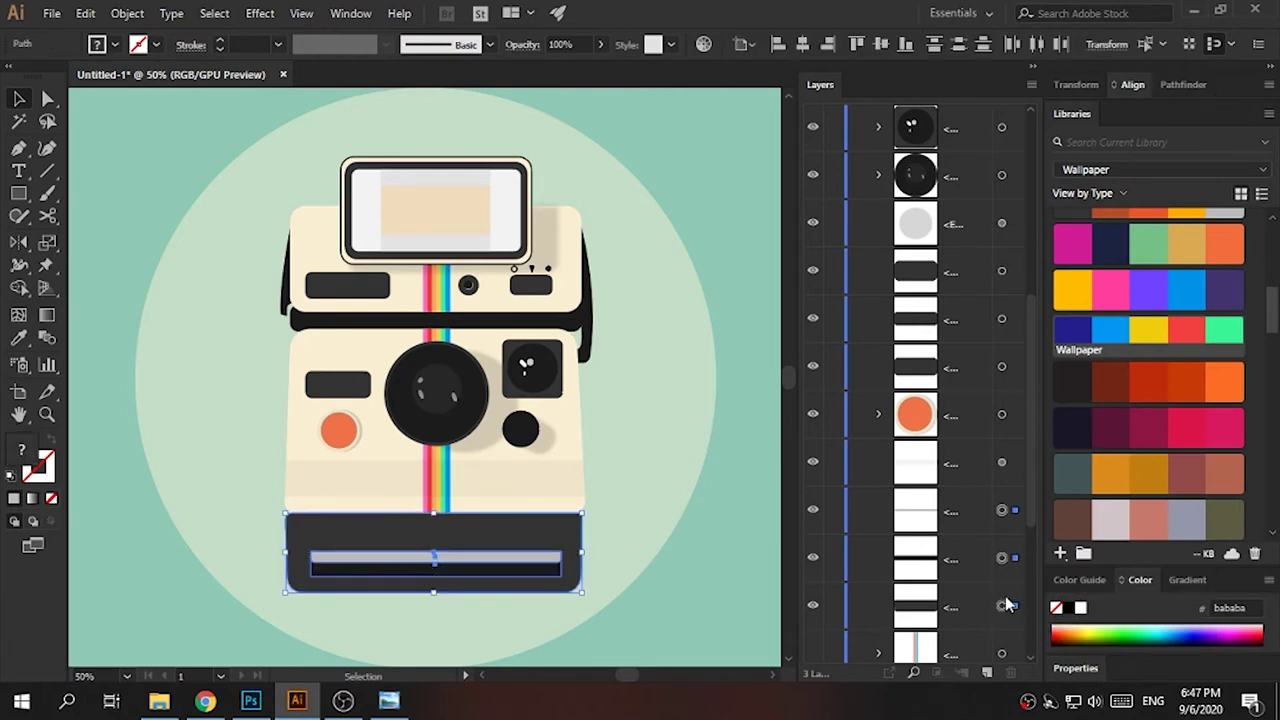
key(ctrl+g)
click(1002, 605)
key(ctrl+shift+a)
- Move the grey circle into the lens group and restack a viewfinder piece
click(1002, 366)
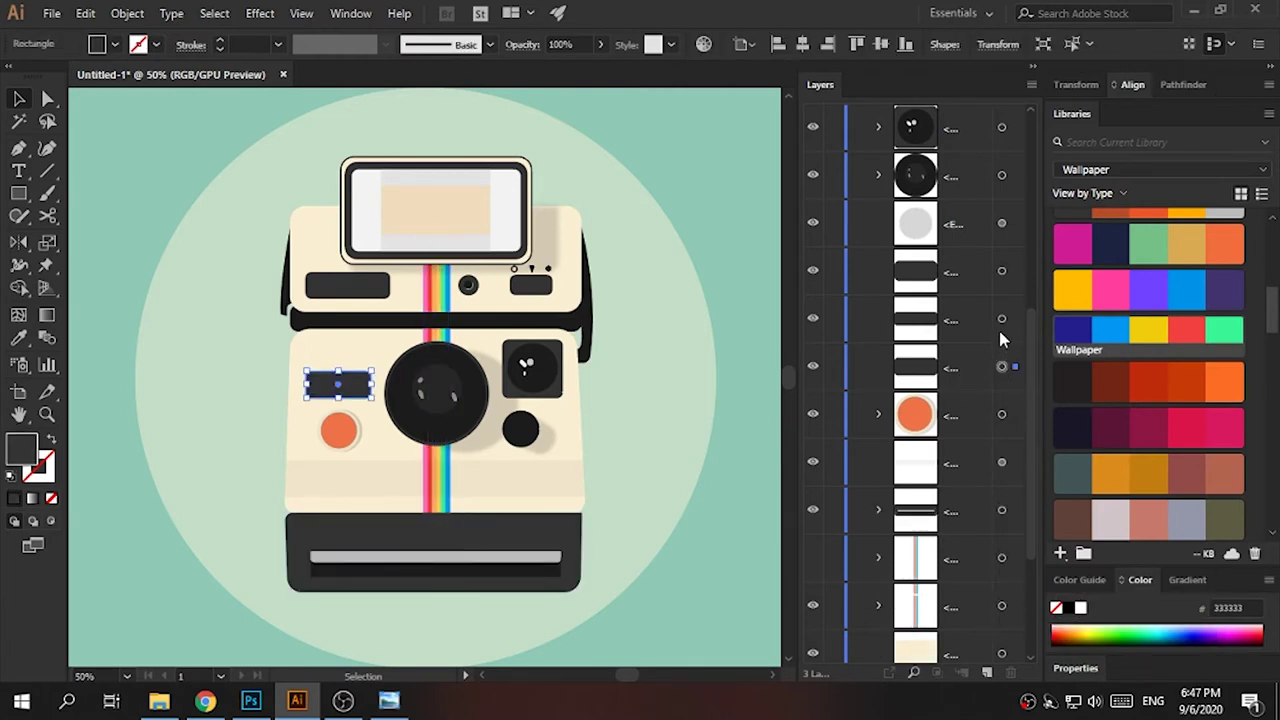
click(1002, 224)
drag(920, 214, 968, 178)
click(878, 175)
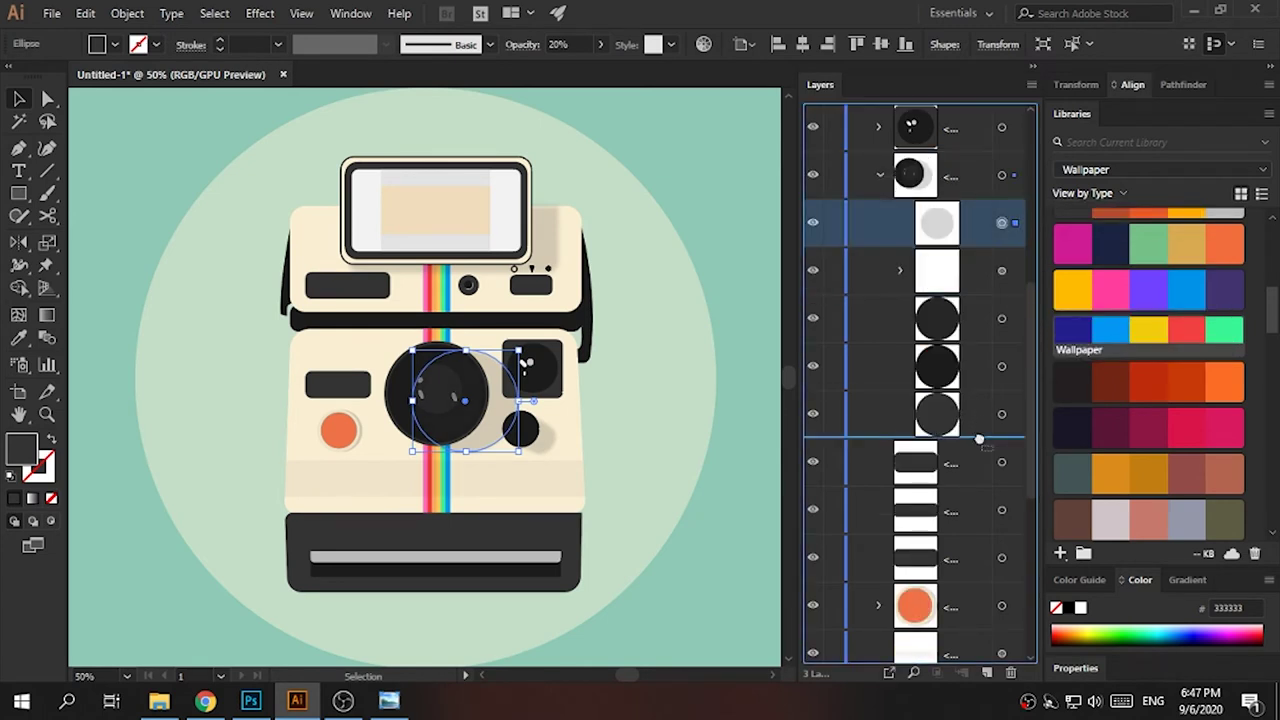
click(749, 372)
click(878, 175)
click(1002, 224)
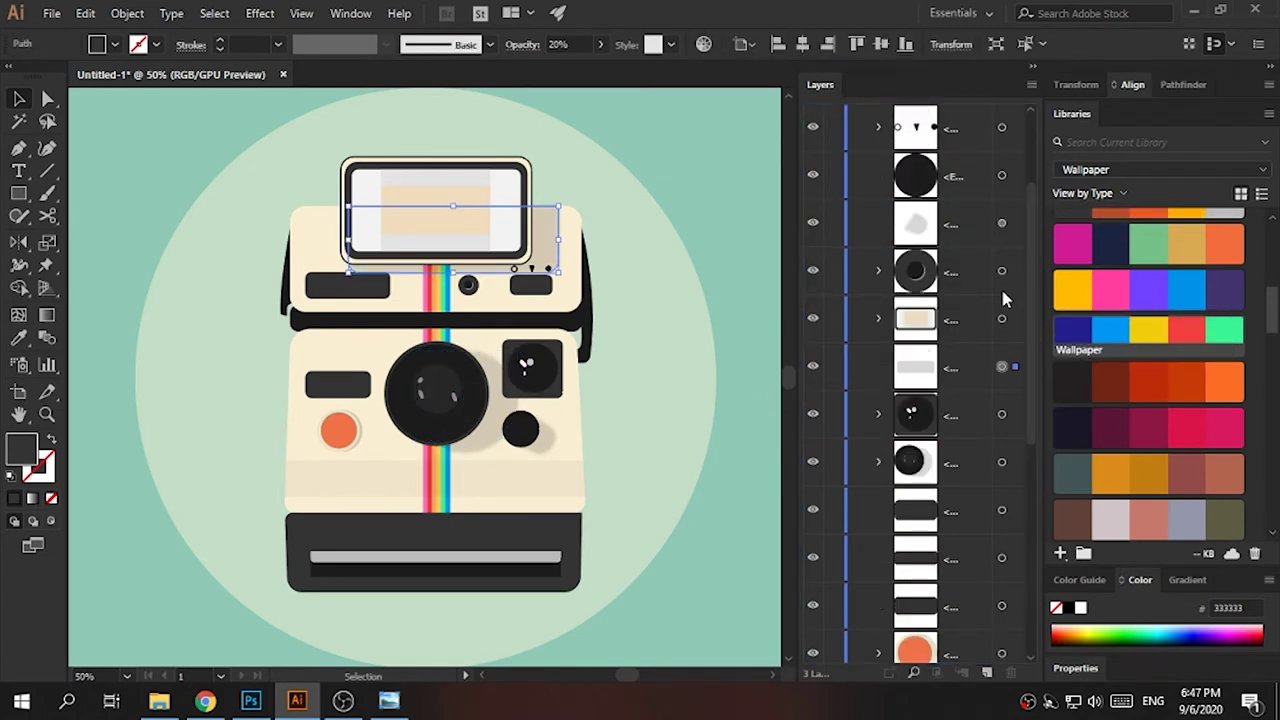
drag(937, 366, 983, 615)
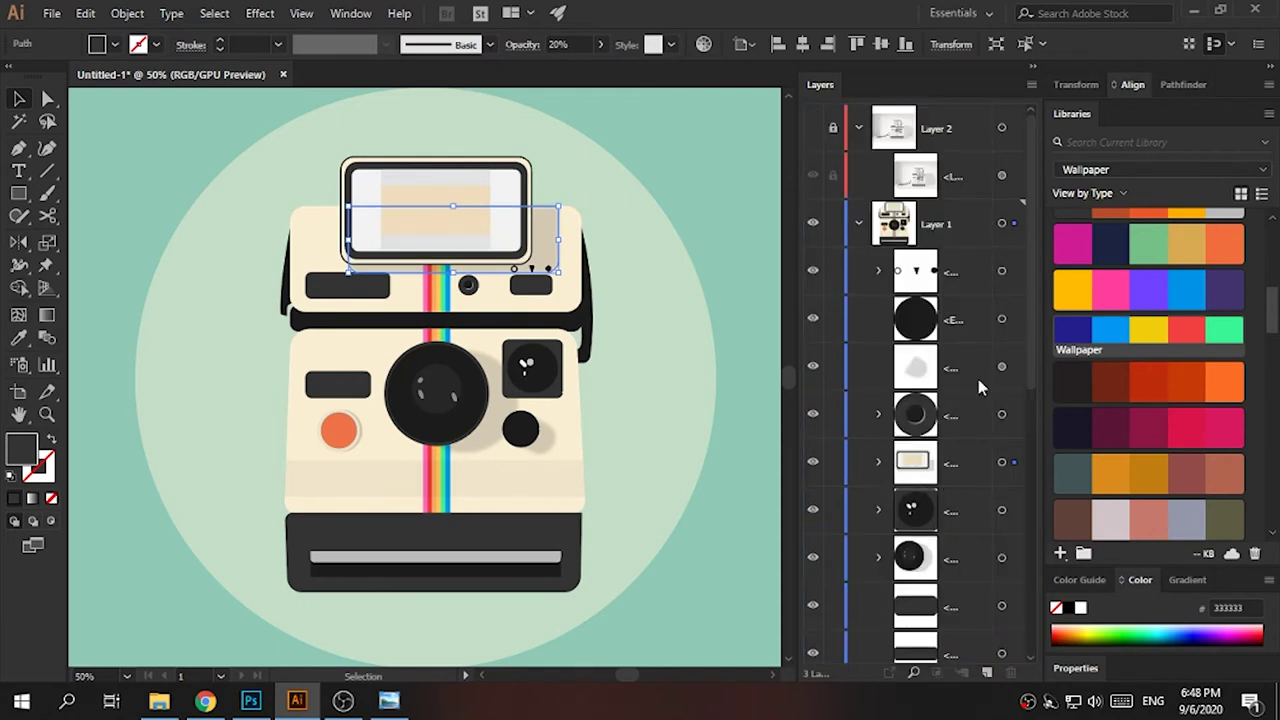
- Group the upper and lower cream body panels
scroll(880, 420, down, 5)
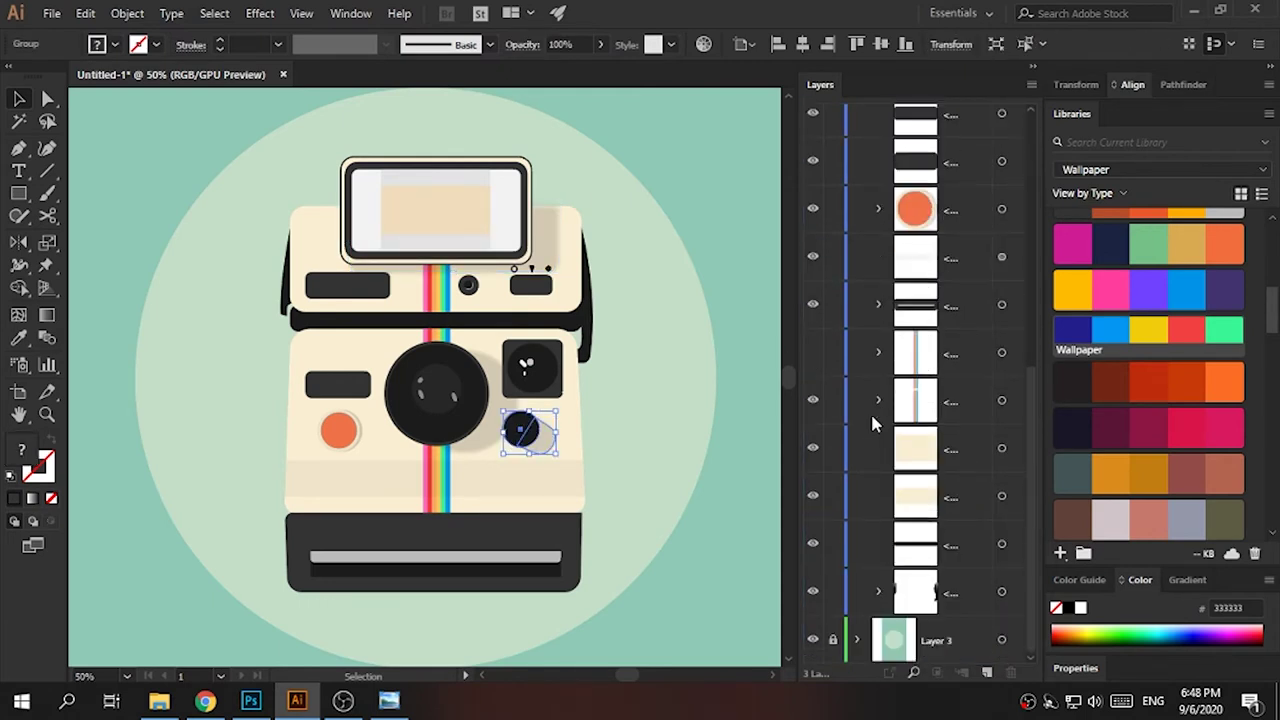
click(1002, 448)
shift+click(1002, 543)
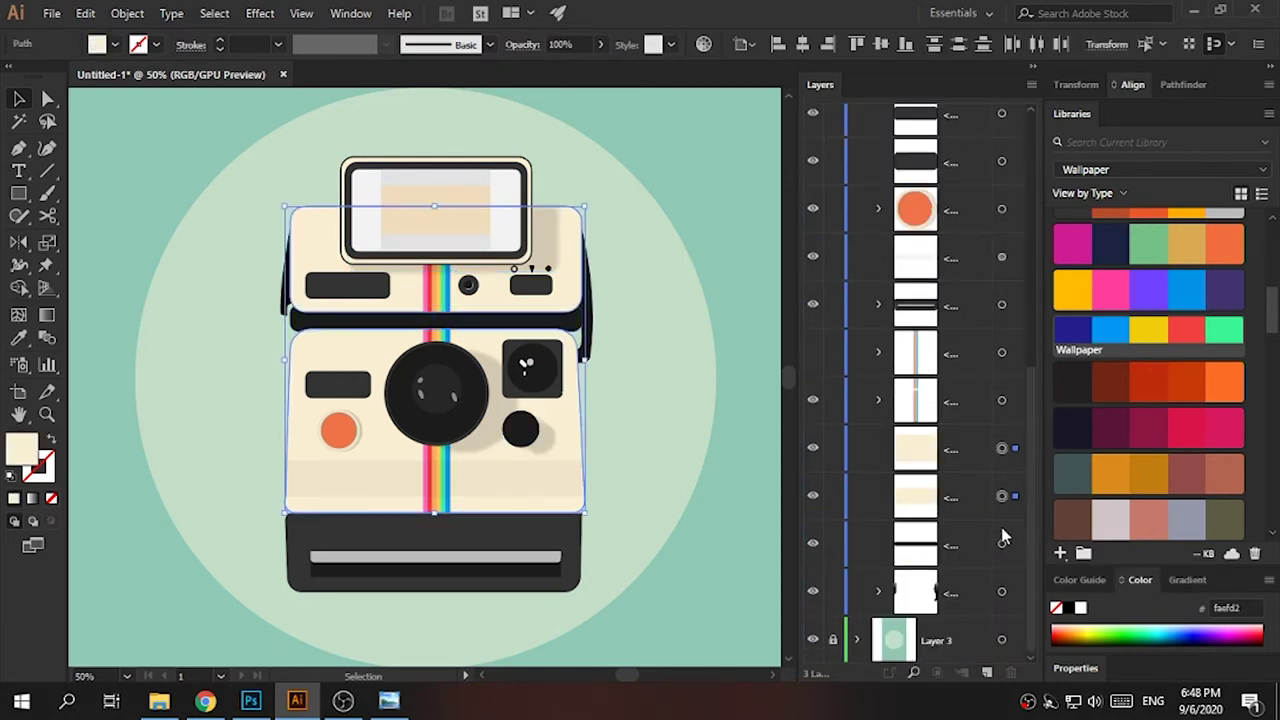
key(ctrl+g)
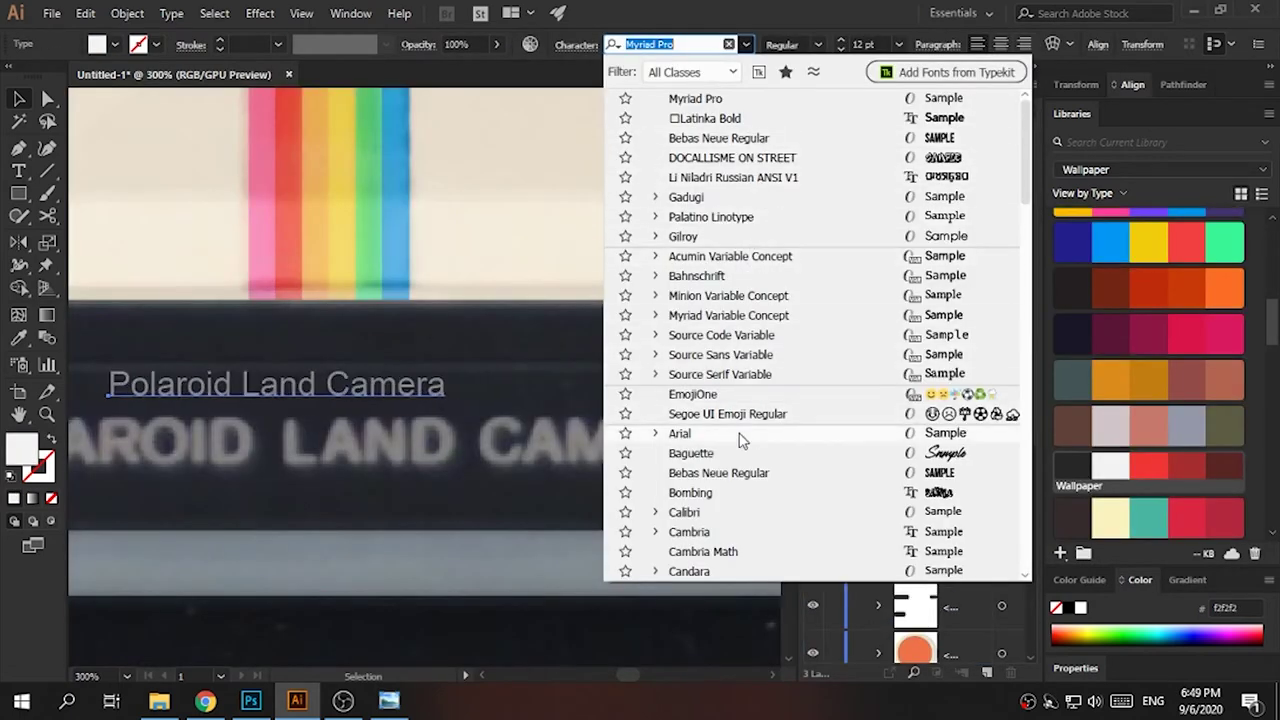
- Move the POLAROID LAND CAMERA label lower-left over the reference lettering
scroll(735, 435, down, 1)
scroll(735, 450, down, 2)
scroll(740, 440, down, 1)
scroll(748, 432, down, 2)
scroll(790, 523, down, 2)
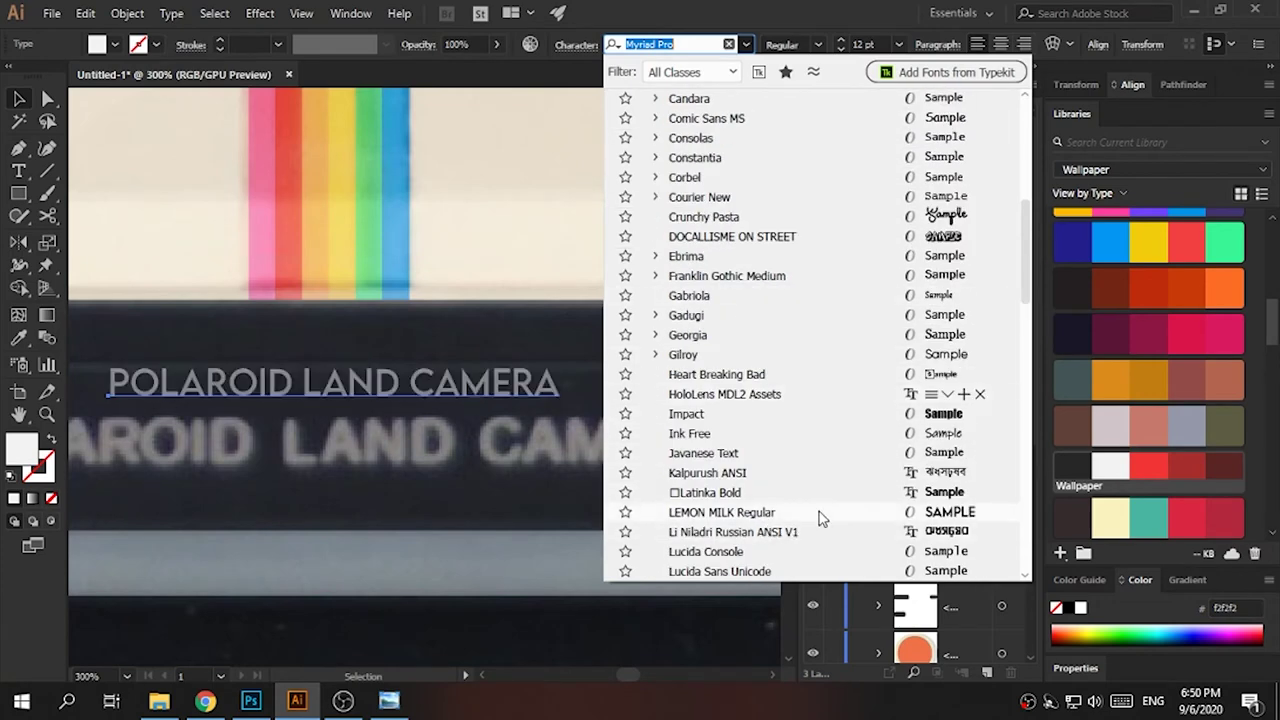
click(818, 517)
key(ctrl+minus)
drag(537, 394, 414, 436)
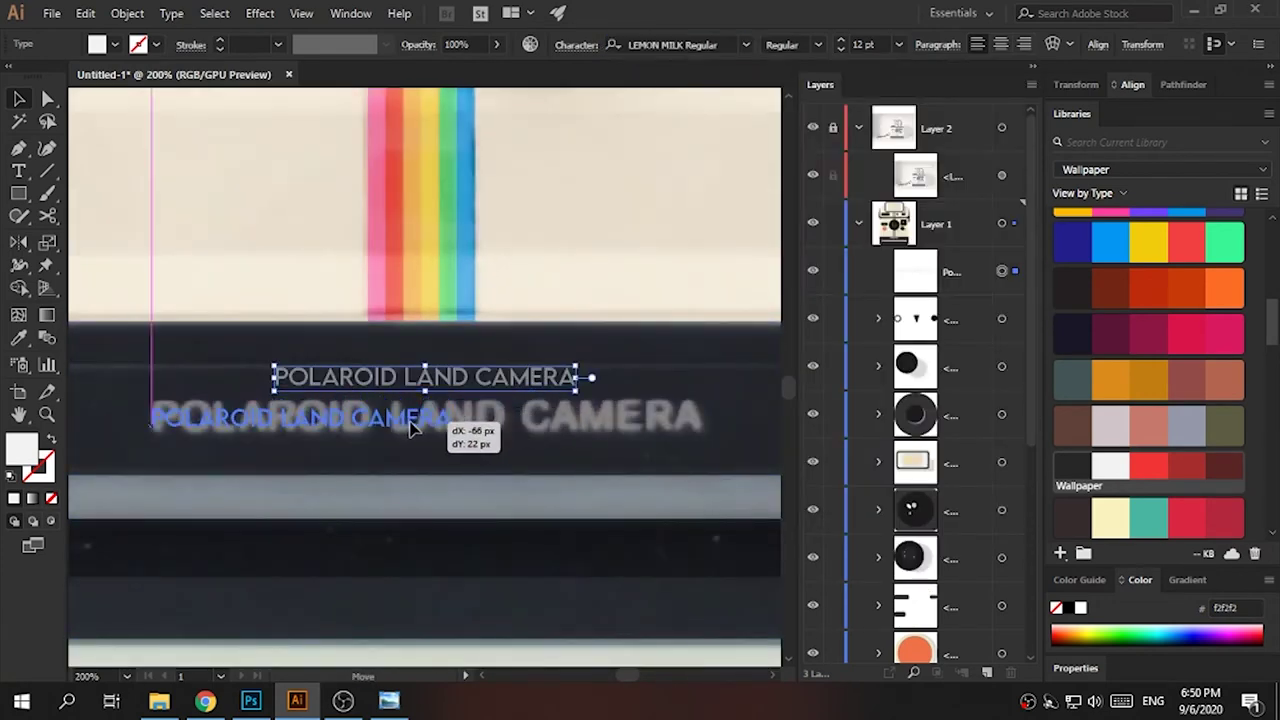
- Set the label font to Arial Bold
click(690, 45)
text(ari)
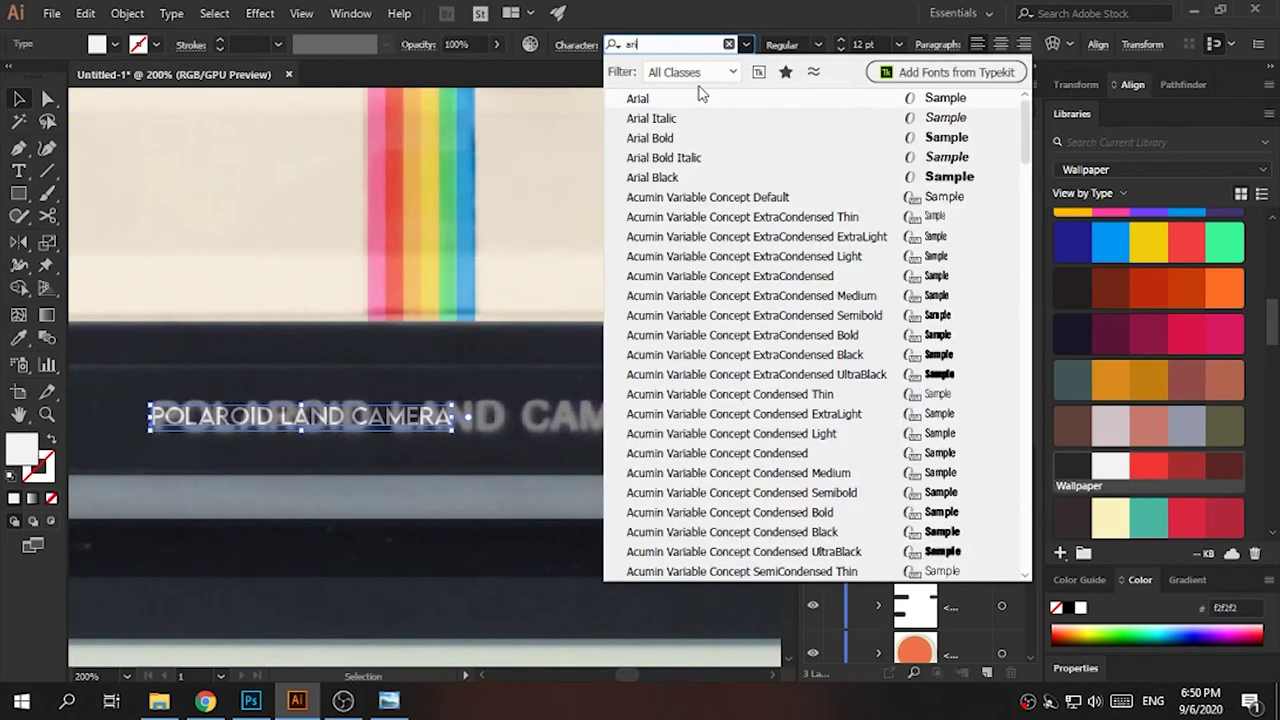
key(Return)
double_click(172, 416)
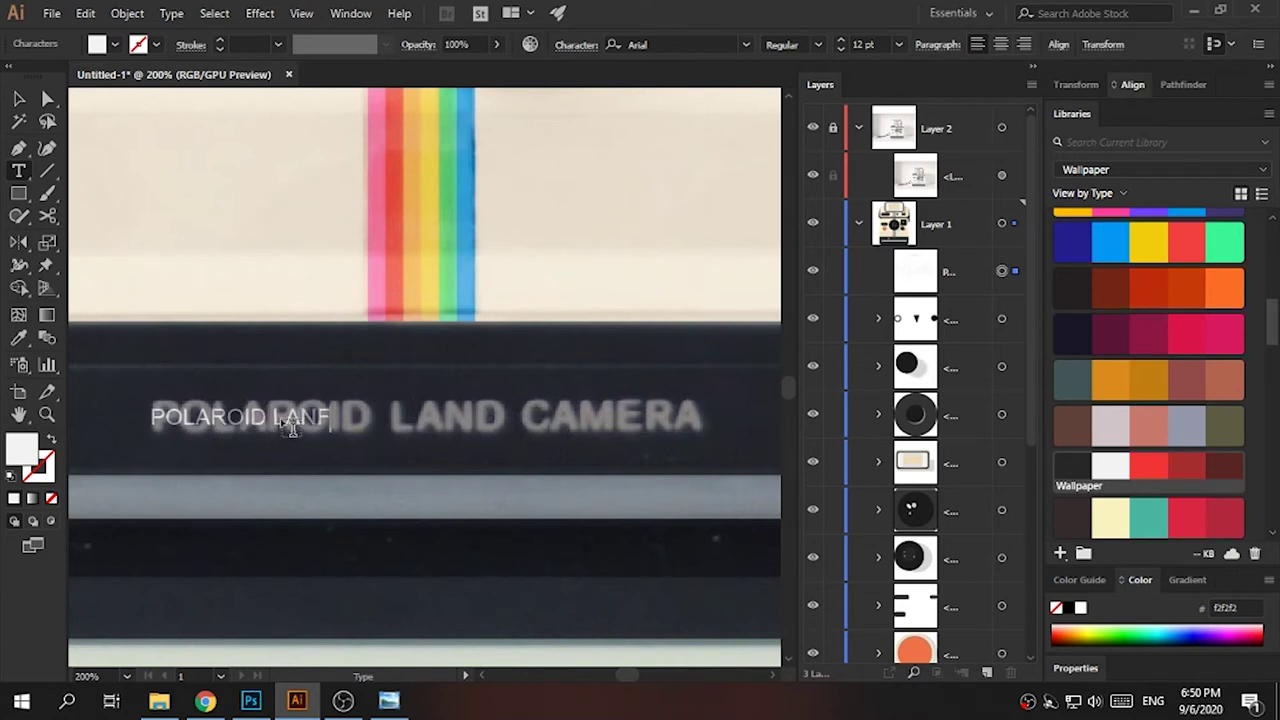
key(ctrl+a)
click(782, 44)
click(789, 103)
- Scale the label up to match the reference lettering, then deselect it
key(Escape)
mouse_move(548, 440)
mouse_down()
mouse_move(688, 373)
mouse_move(709, 394)
mouse_up()
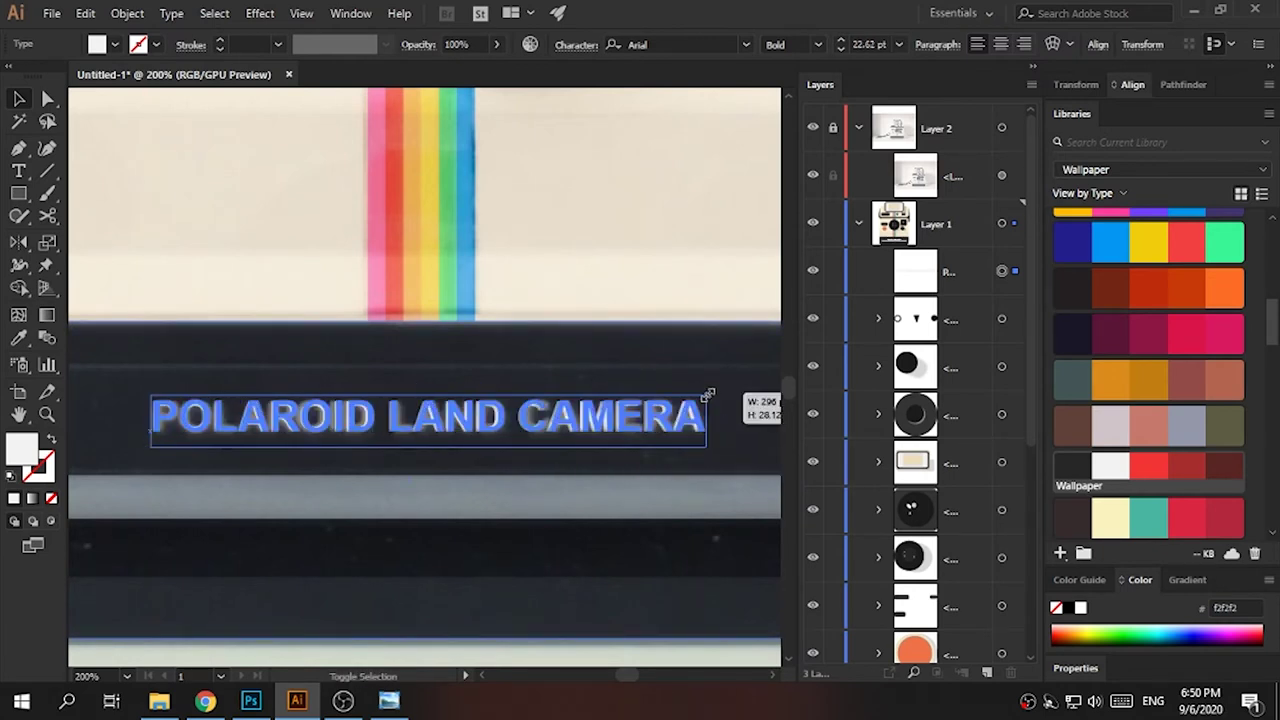
key(ctrl+0)
click(703, 520)
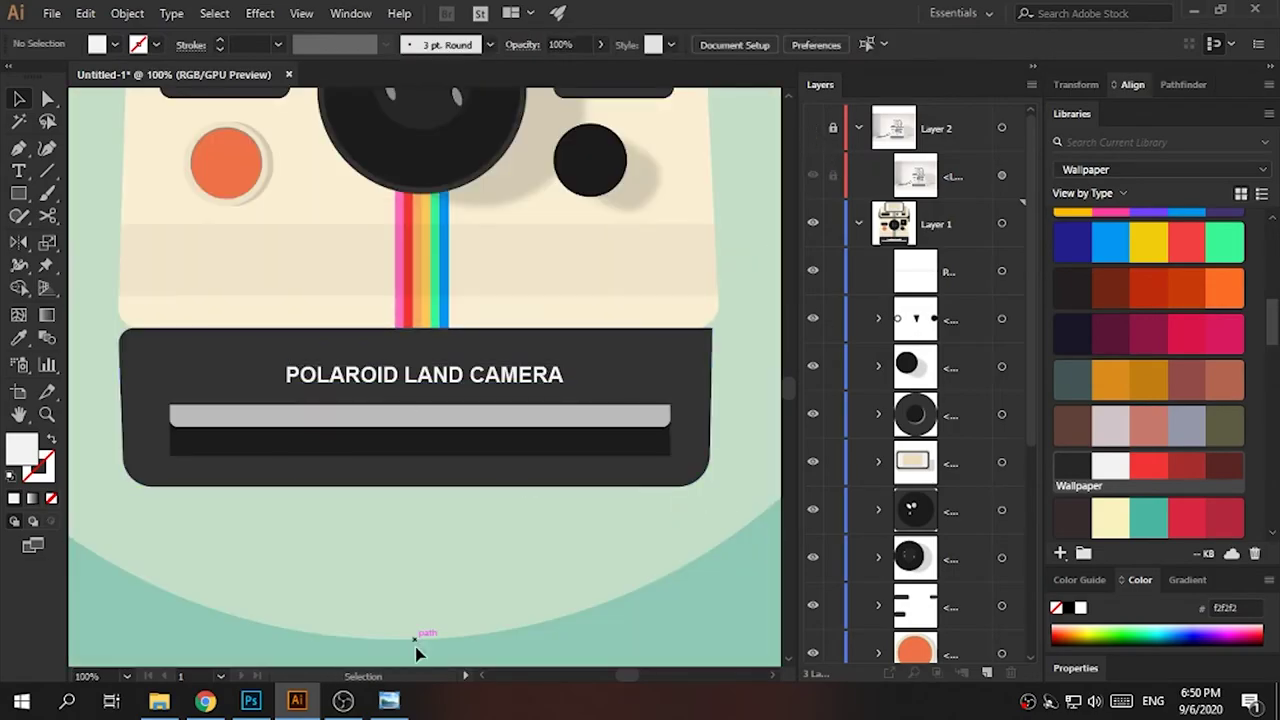
- Add a white OneStep label, enlarged and centred on its dark plate
click(410, 702)
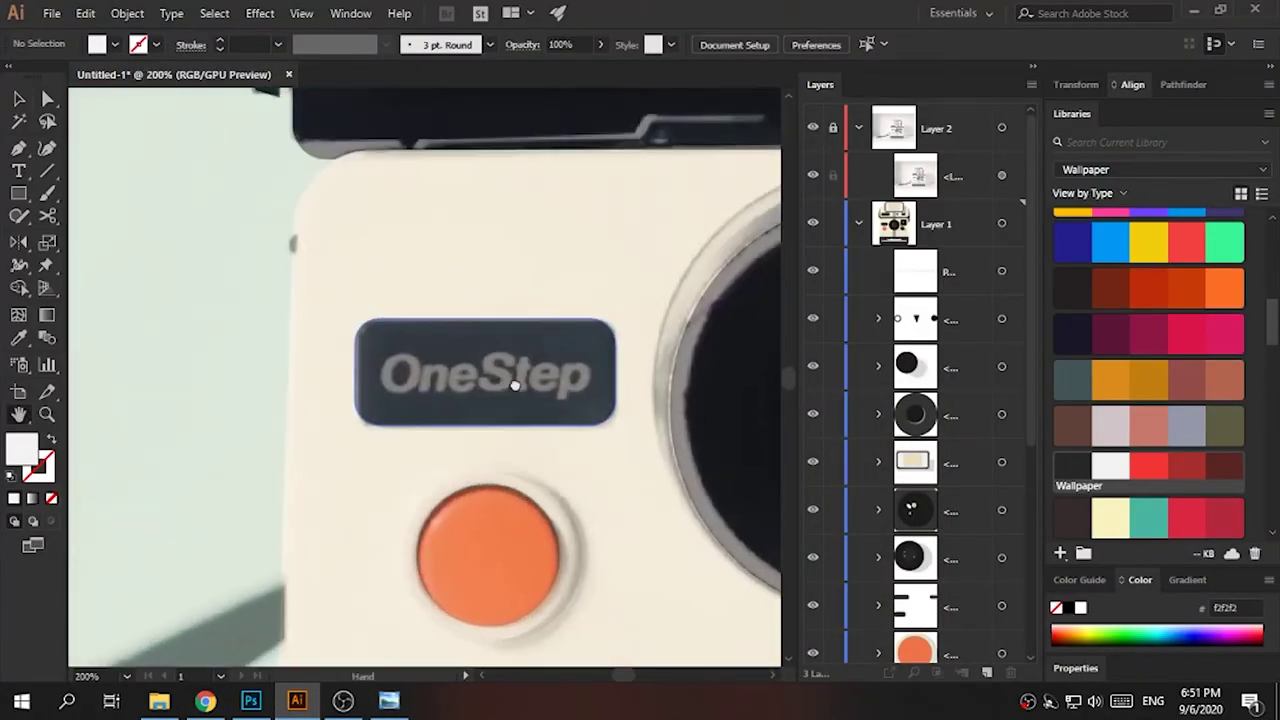
key(t)
click(408, 365)
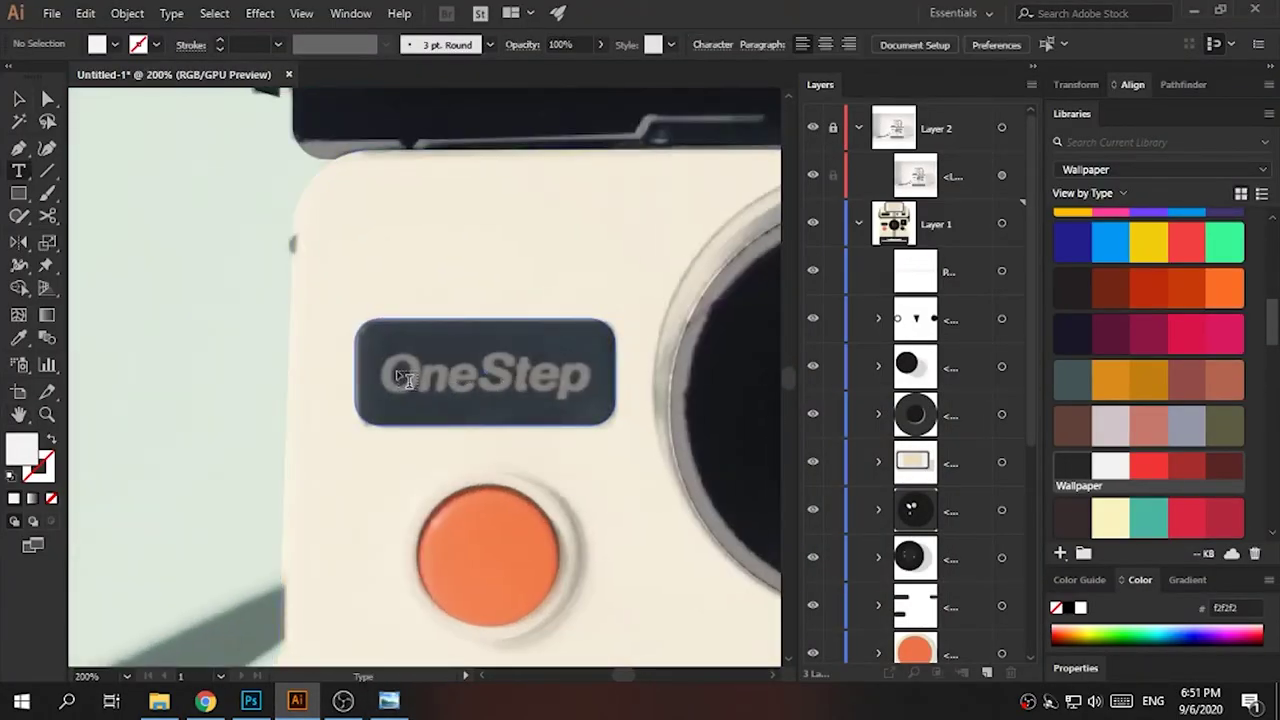
text(o)
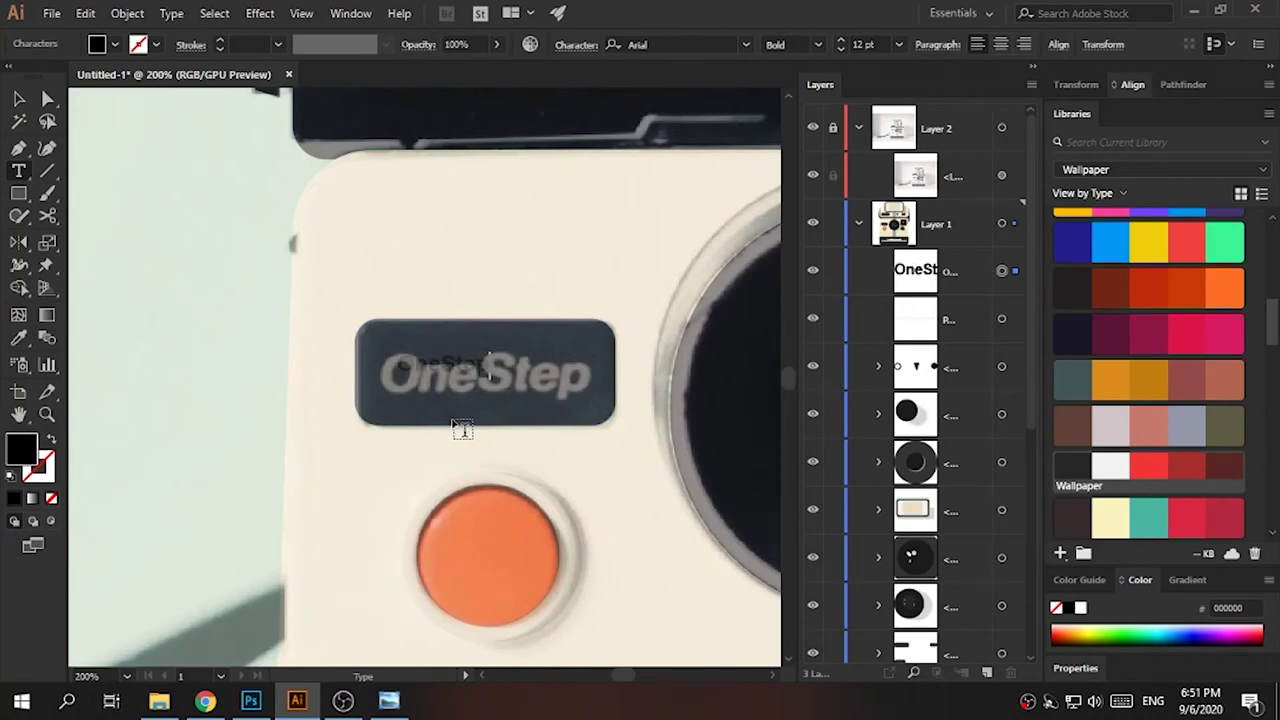
key(Escape)
click(1110, 465)
drag(490, 377, 614, 420)
drag(540, 374, 599, 341)
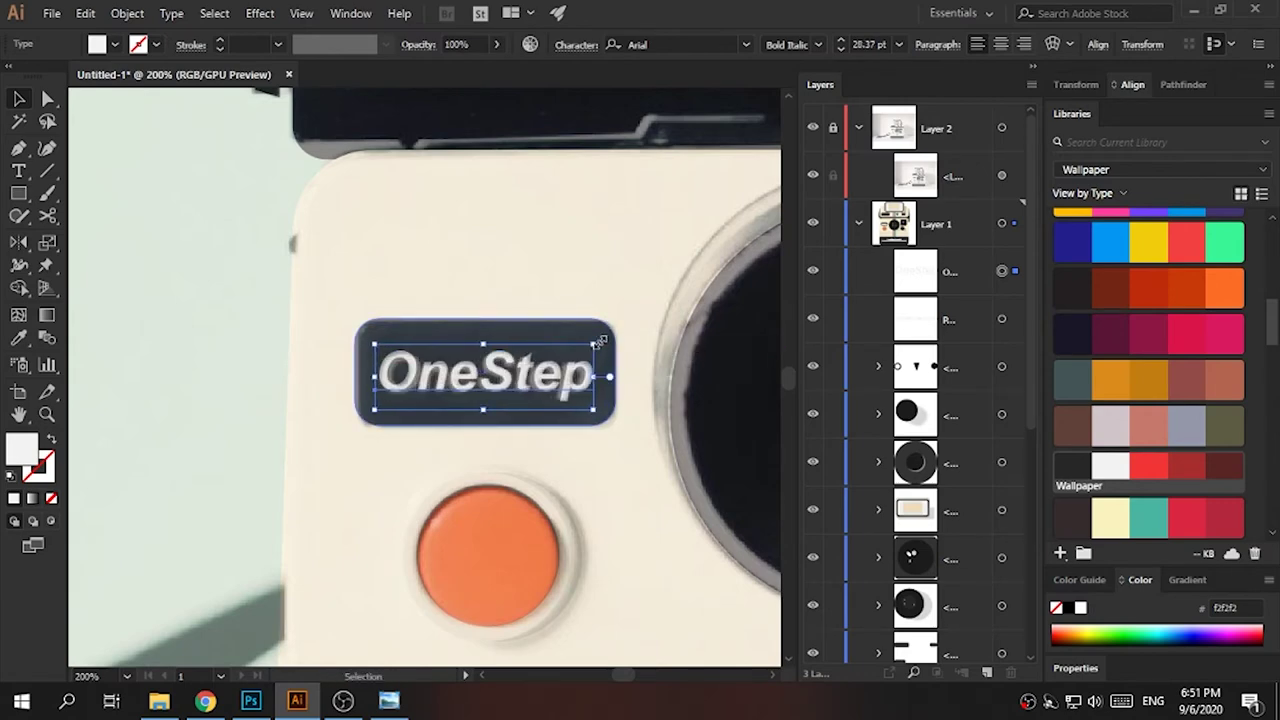
- Add a white Q-Light label and move it onto its plate
key(ctrl+minus)
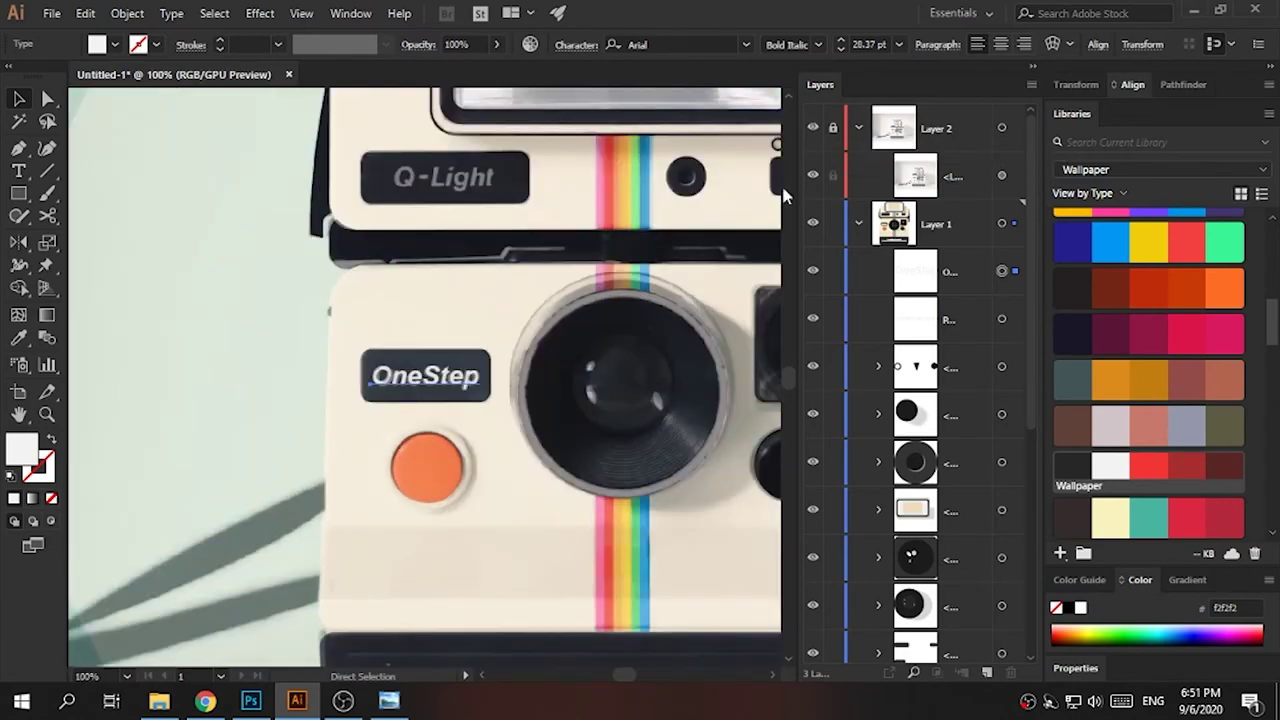
key(ctrl+plus)
key(t)
click(400, 343)
text(Q)
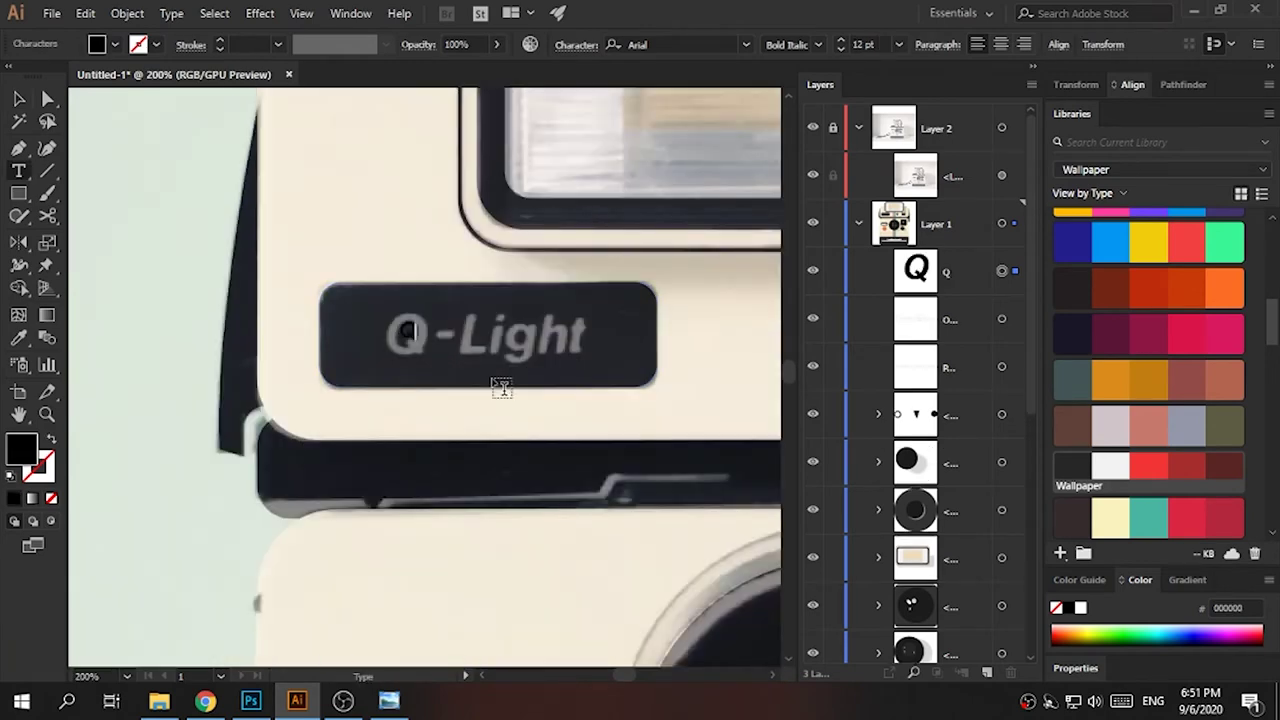
click(18, 98)
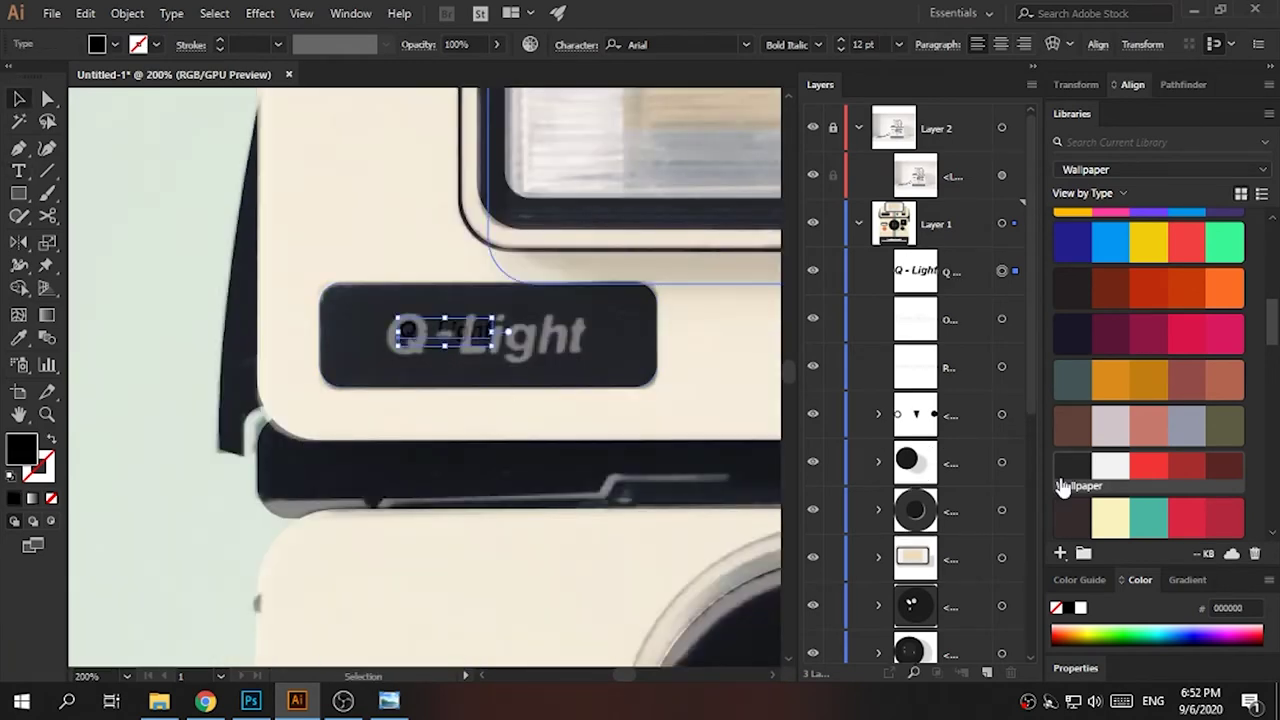
click(1110, 465)
drag(529, 328, 558, 333)
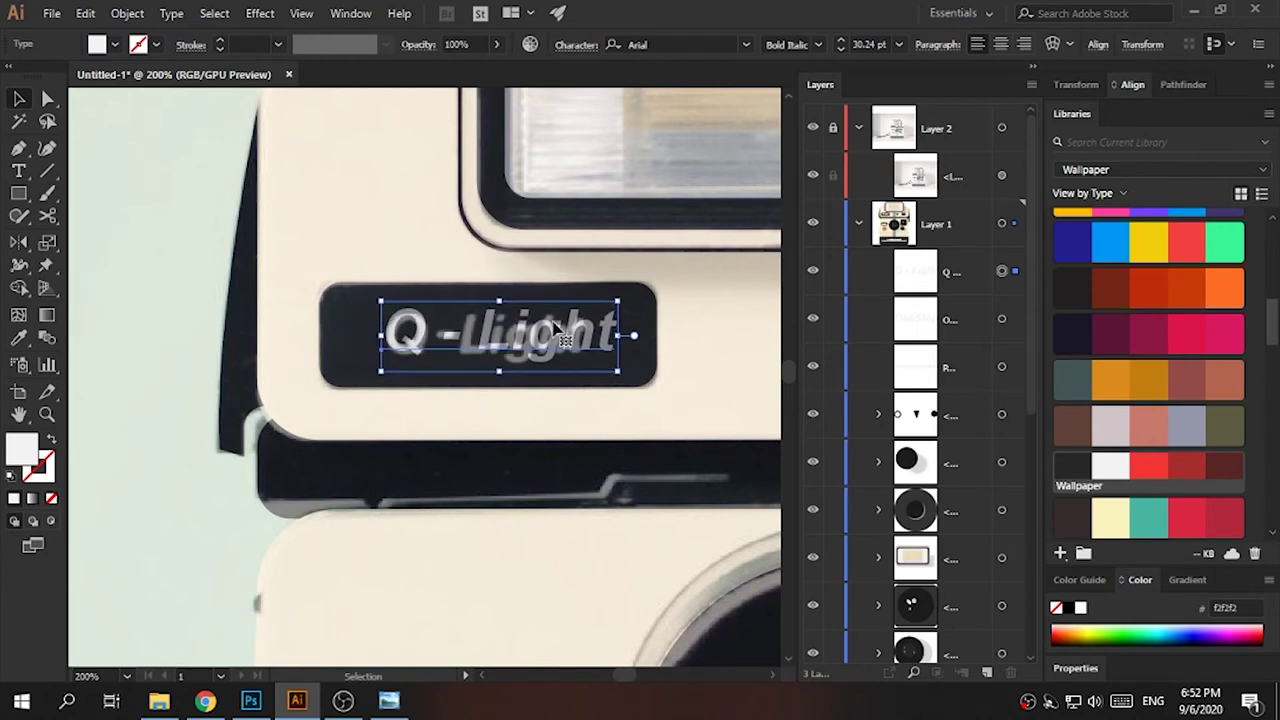
- Tighten the Q-Light kerning and hide the reference photo layer
key(t)
key(alt+Left)
key(alt+Left)
key(alt+Left)
key(alt+Left)
key(alt+Left)
key(alt+Left)
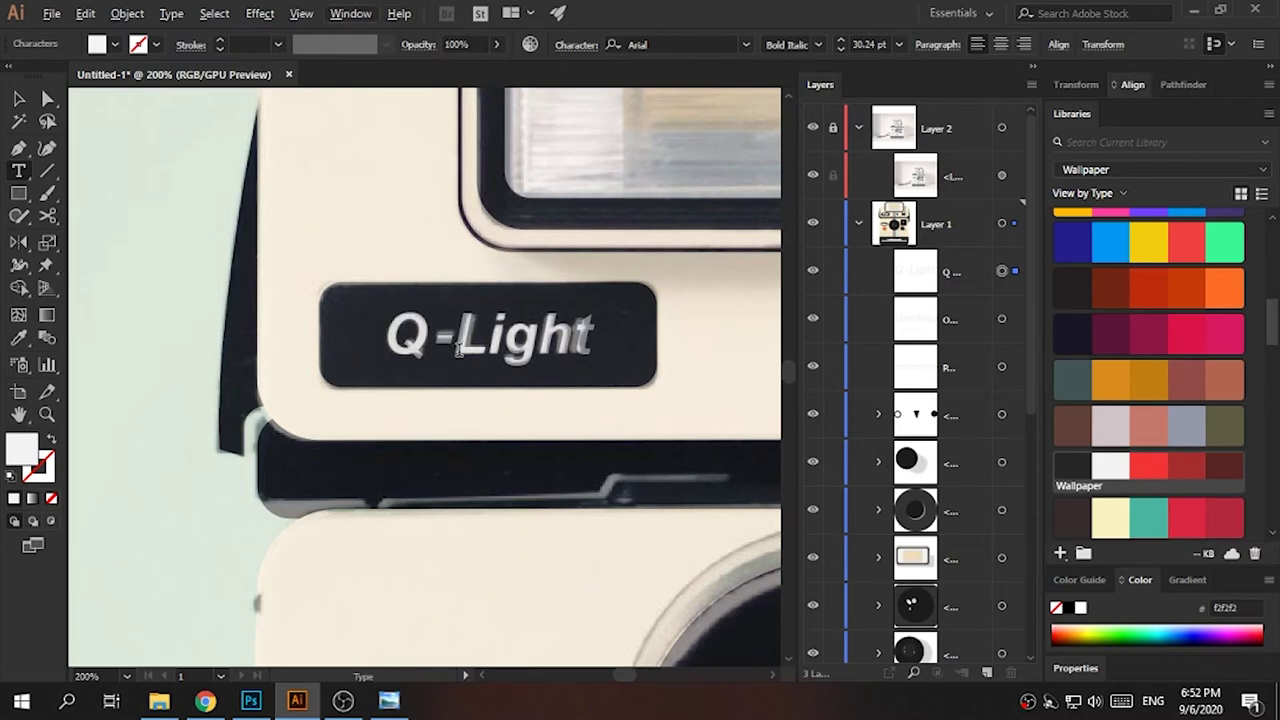
key(Left)
key(Escape)
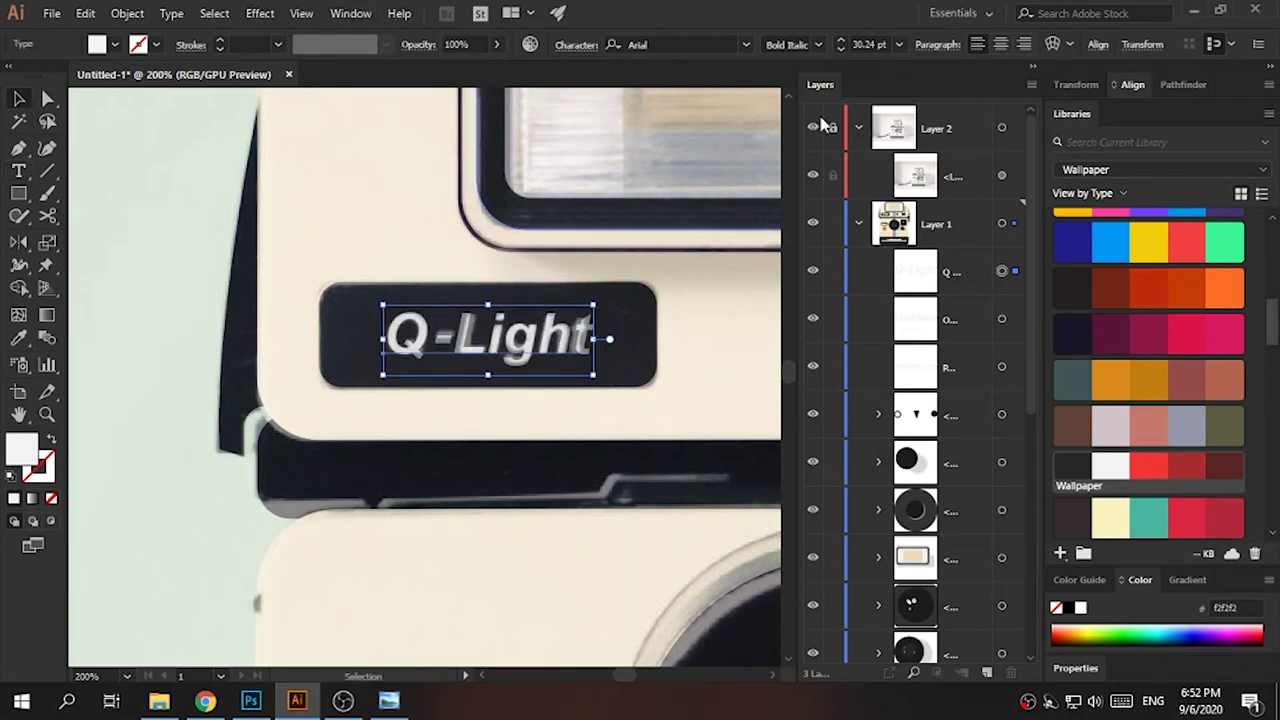
key(ctrl+0)
click(812, 128)
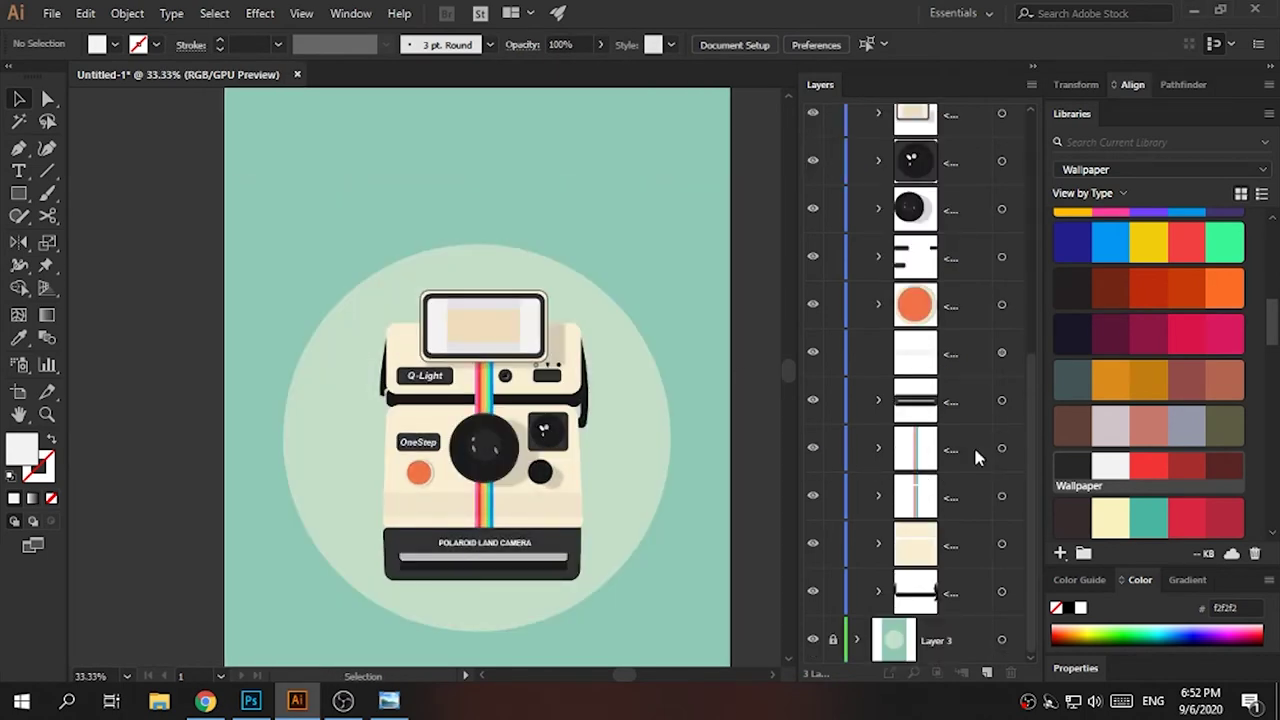
- Expand Layer 3 and lock the camera layers above it
click(812, 447)
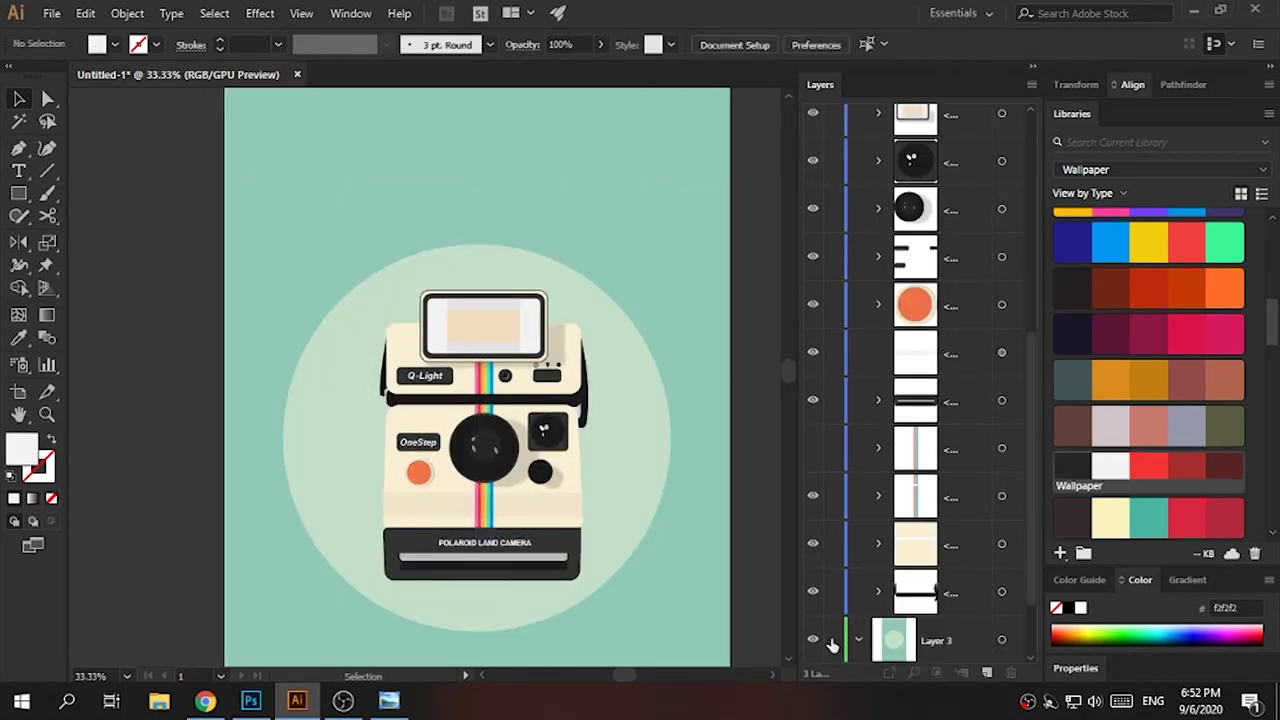
scroll(900, 610, down, 2)
click(970, 540)
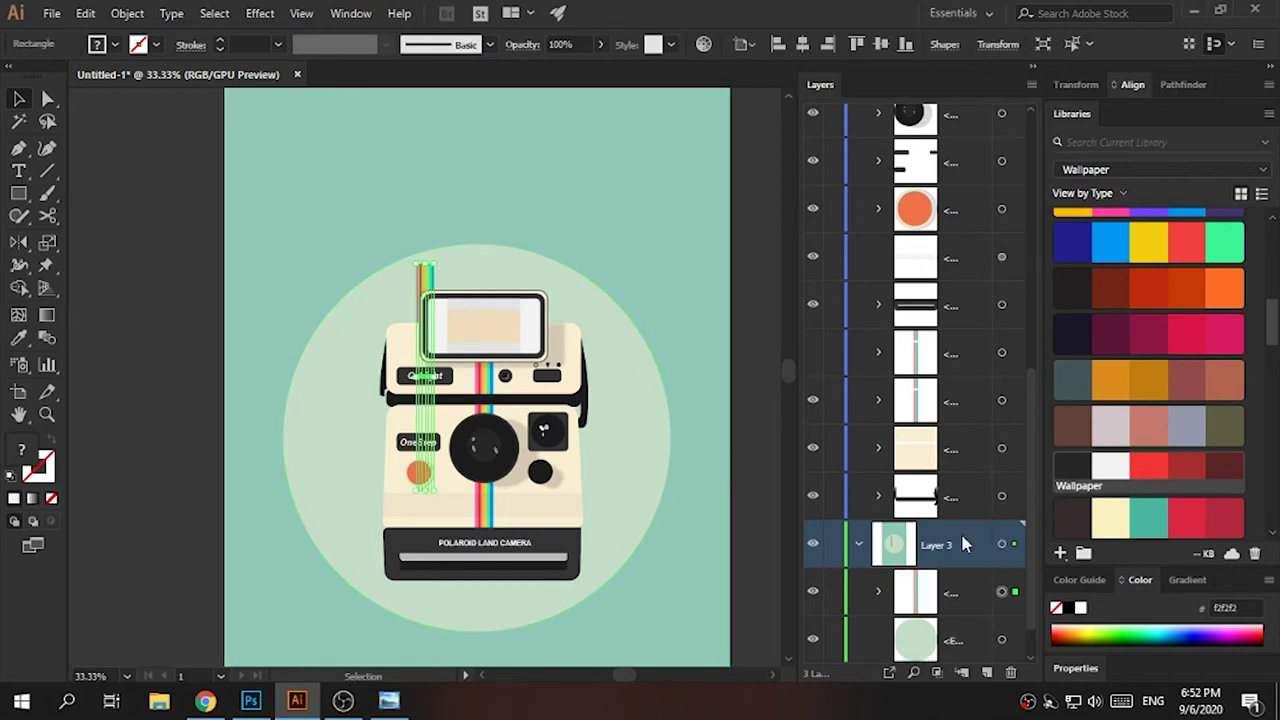
alt+click(832, 544)
scroll(837, 620, down, 1)
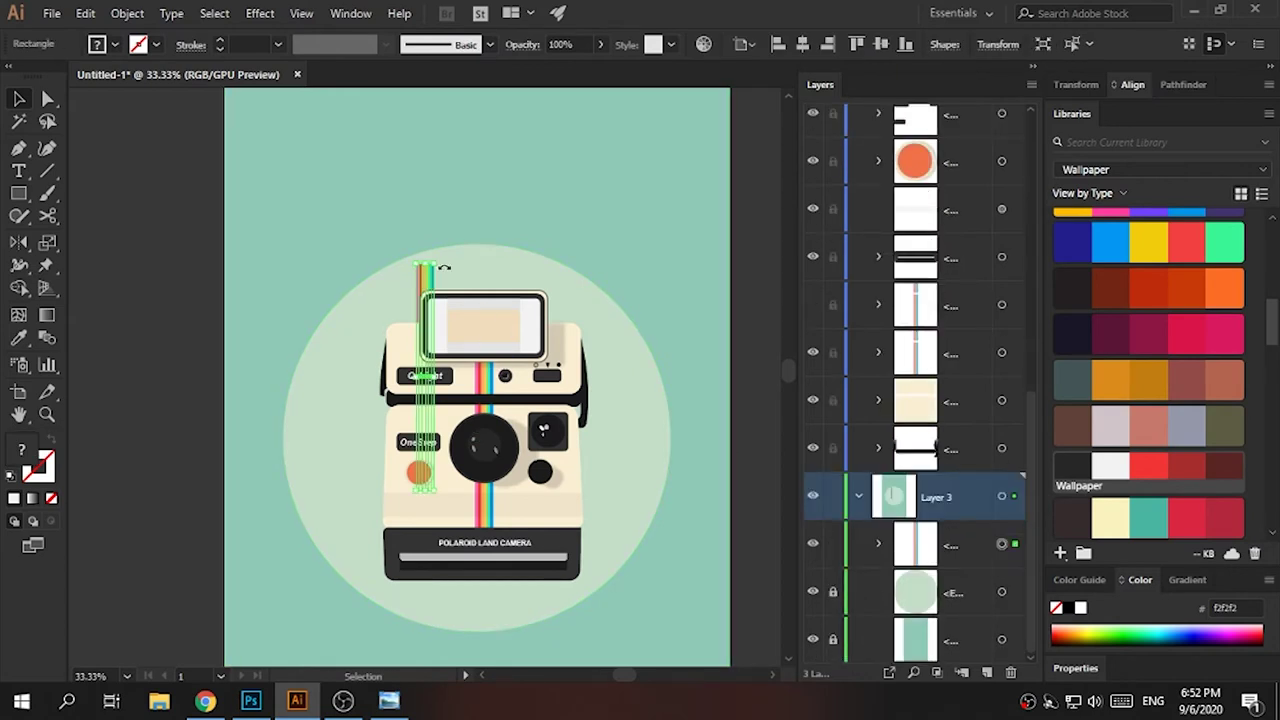
key(ctrl+minus)
scroll(450, 280, up, 5)
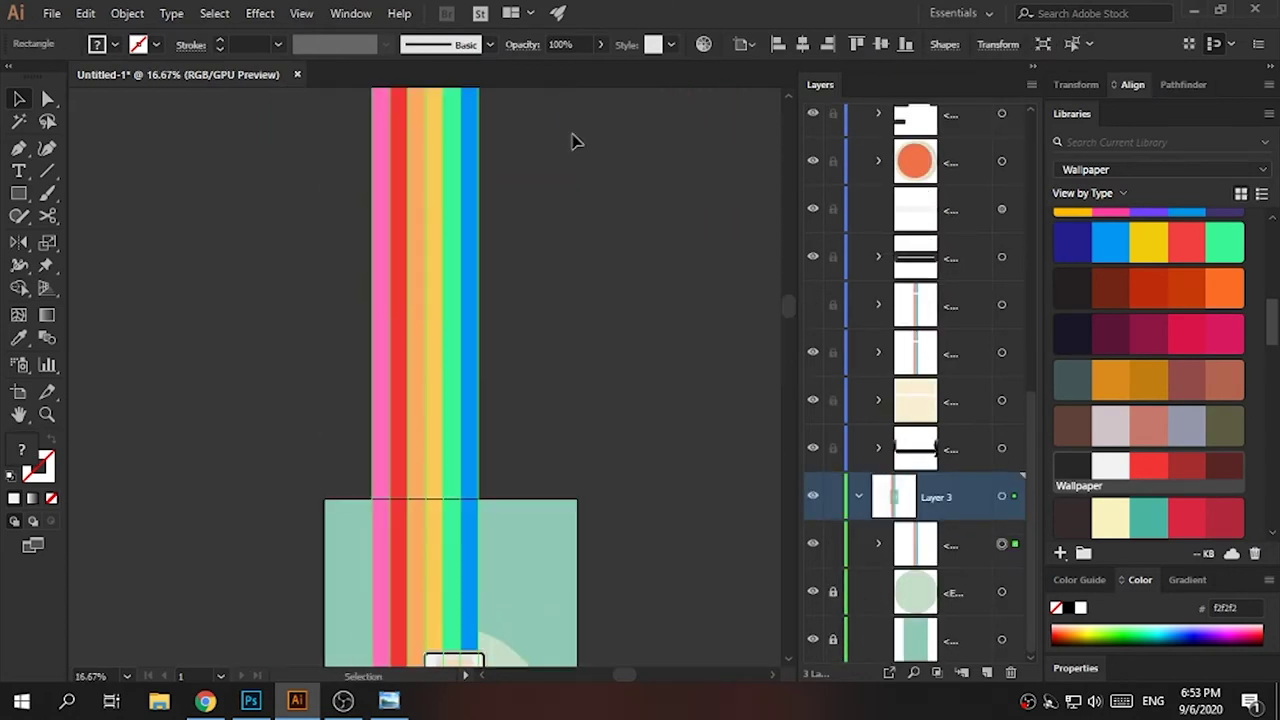
key(ctrl+minus)
click(623, 297)
key(ctrl+plus)
key(ctrl+plus)
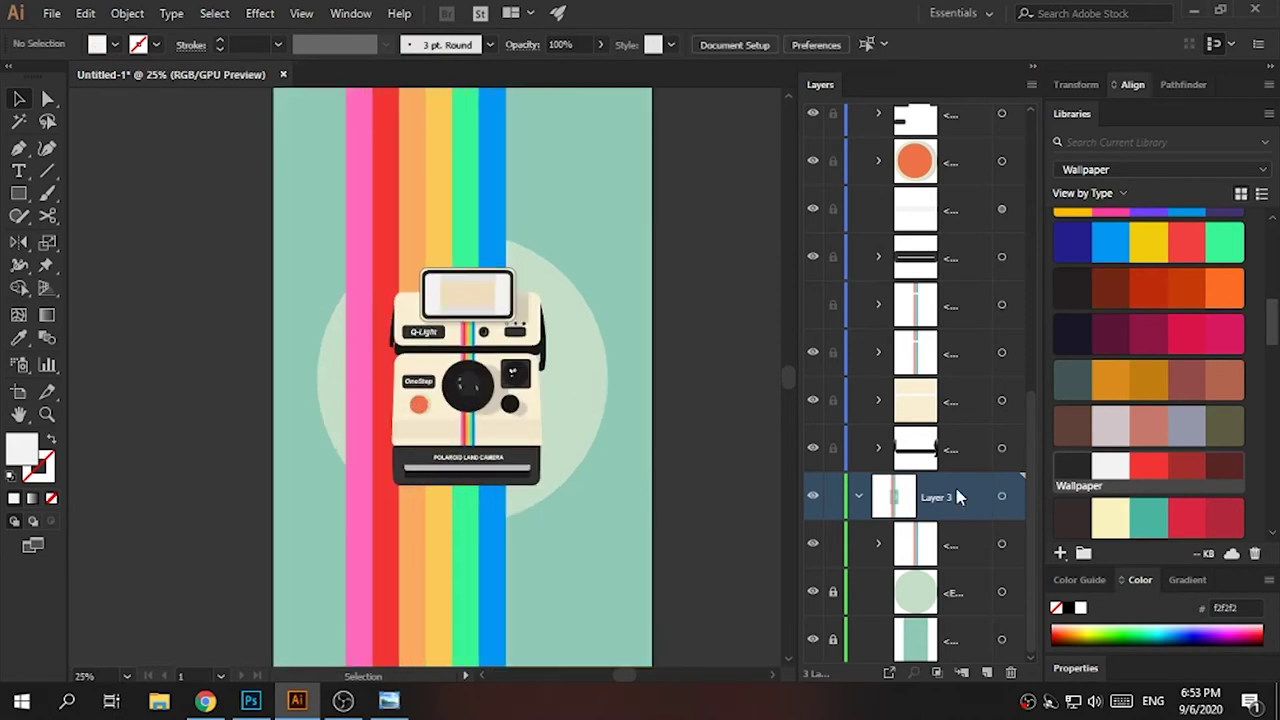
- Clip the rainbow strips at the circle's bottom and to the artboard edge
click(1001, 591)
key(ctrl+7)
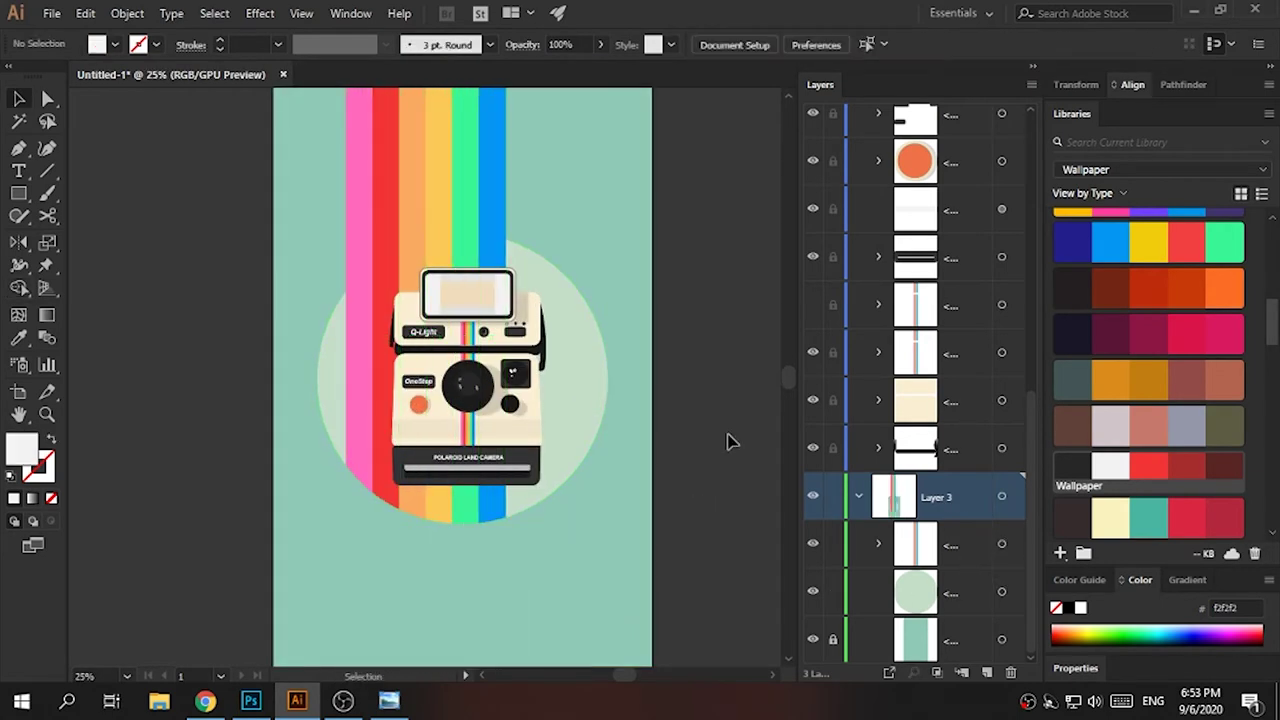
key(ctrl+minus)
key(ctrl+a)
key(ctrl+7)
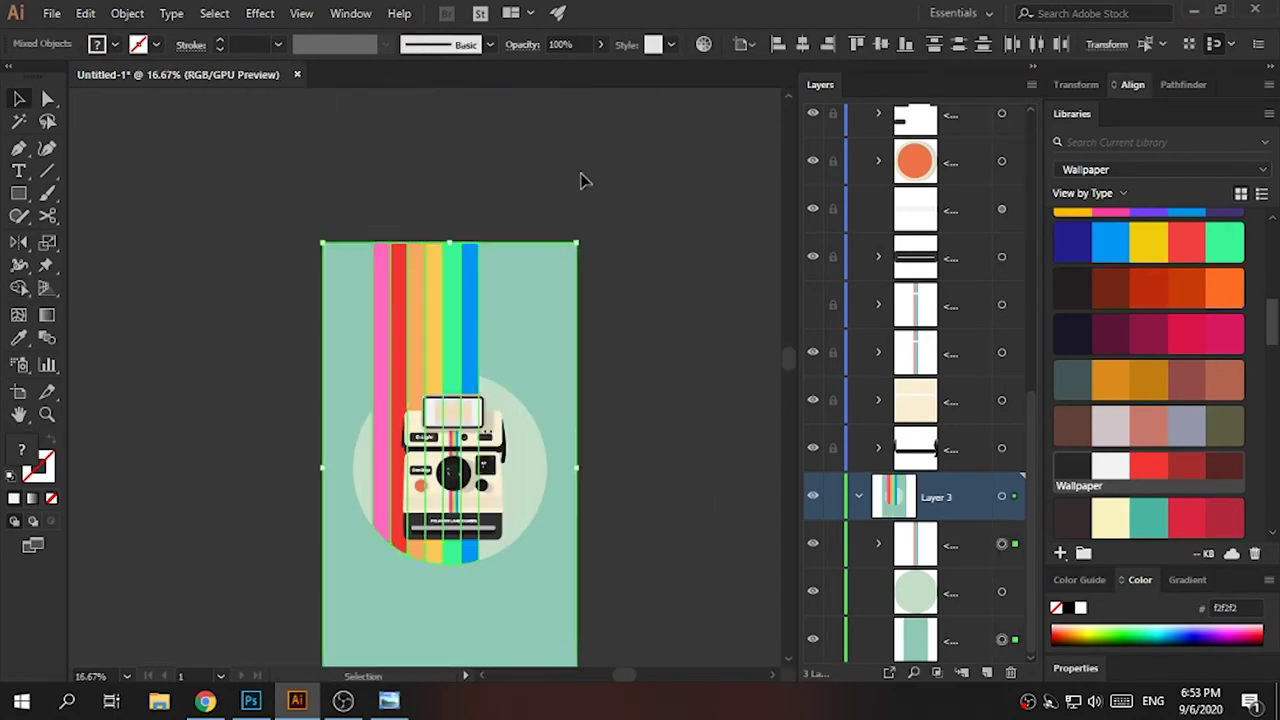
key(ctrl+shift+a)
key(a)
key(ctrl+0)
key(v)
key(ctrl+plus)
key(ctrl+plus)
key(ctrl+plus)
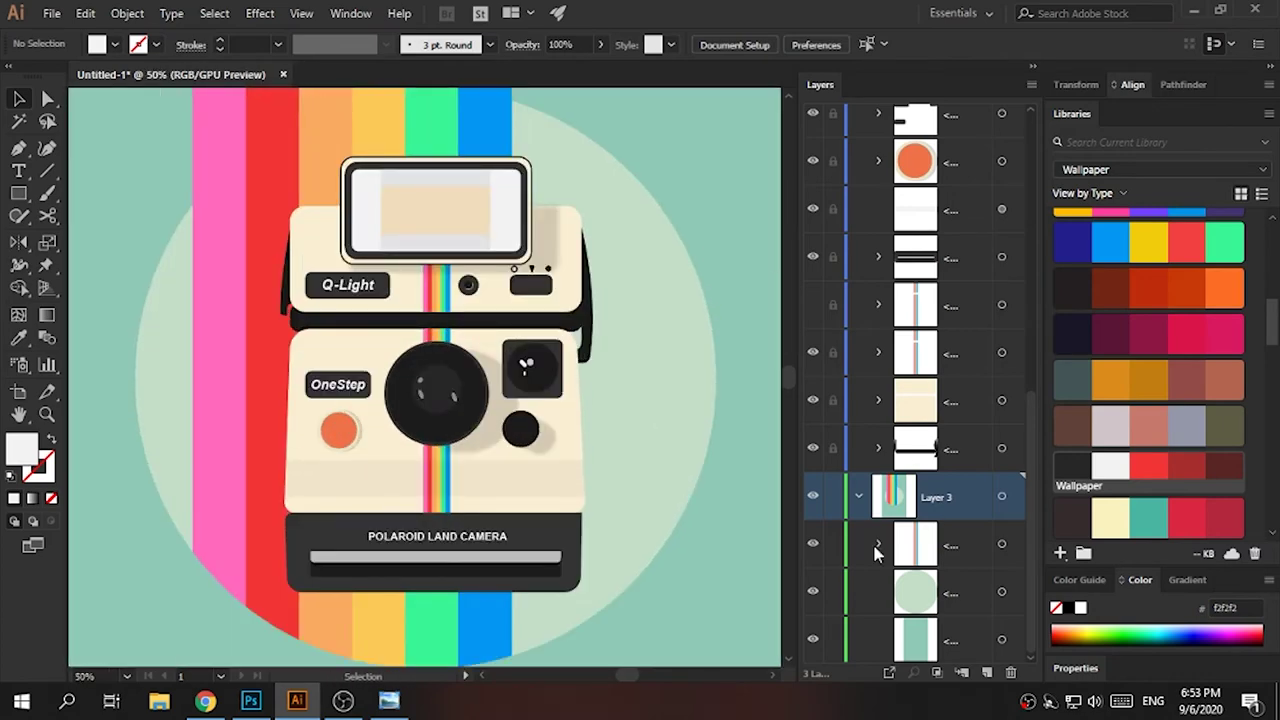
key(ctrl+minus)
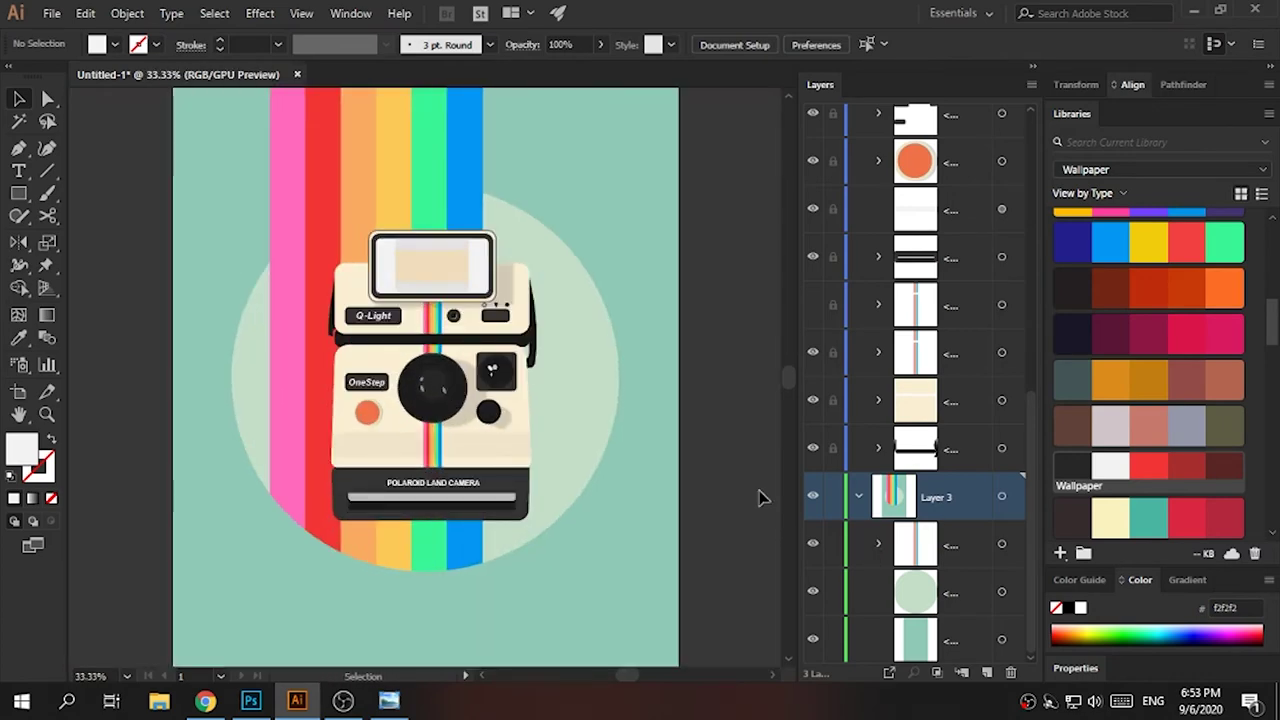
key(ctrl+plus)
key(ctrl+plus)
- Convert the Q-Light and OneStep labels to outlines
scroll(749, 429, up, 1)
scroll(837, 503, down, 3)
scroll(868, 530, down, 3)
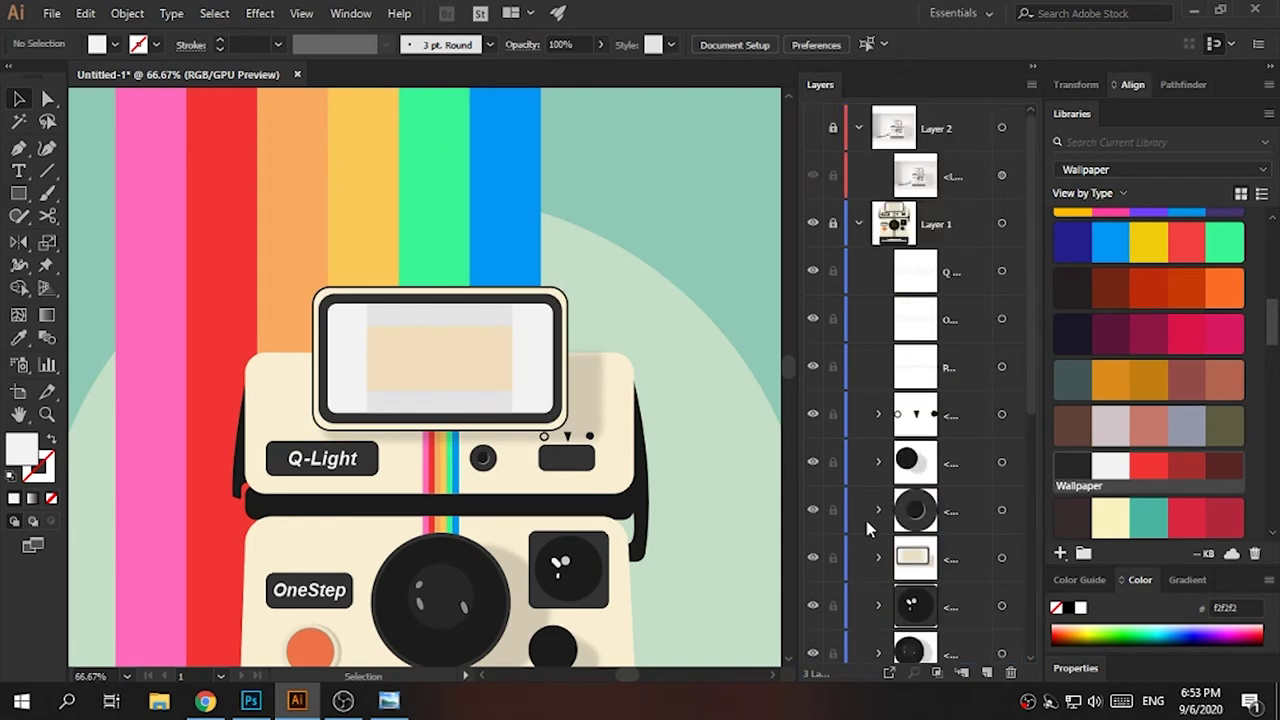
click(1001, 271)
shift+click(1001, 318)
right_click(357, 465)
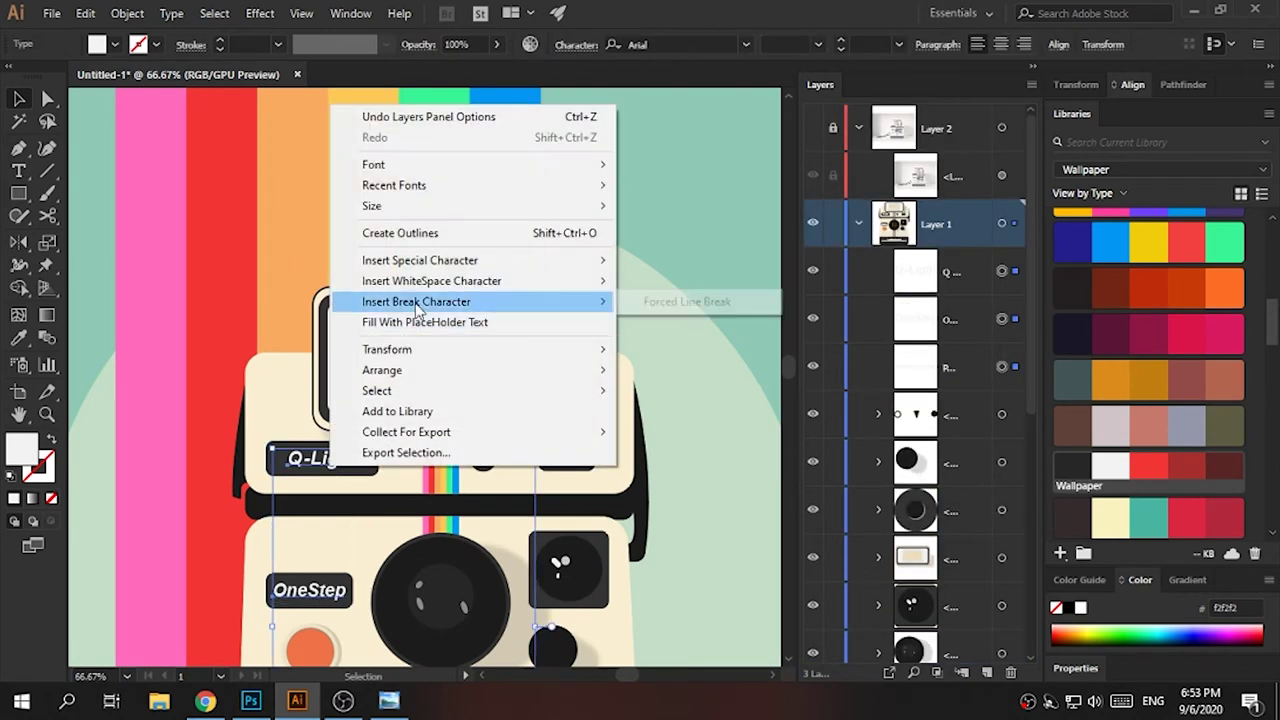
click(480, 237)
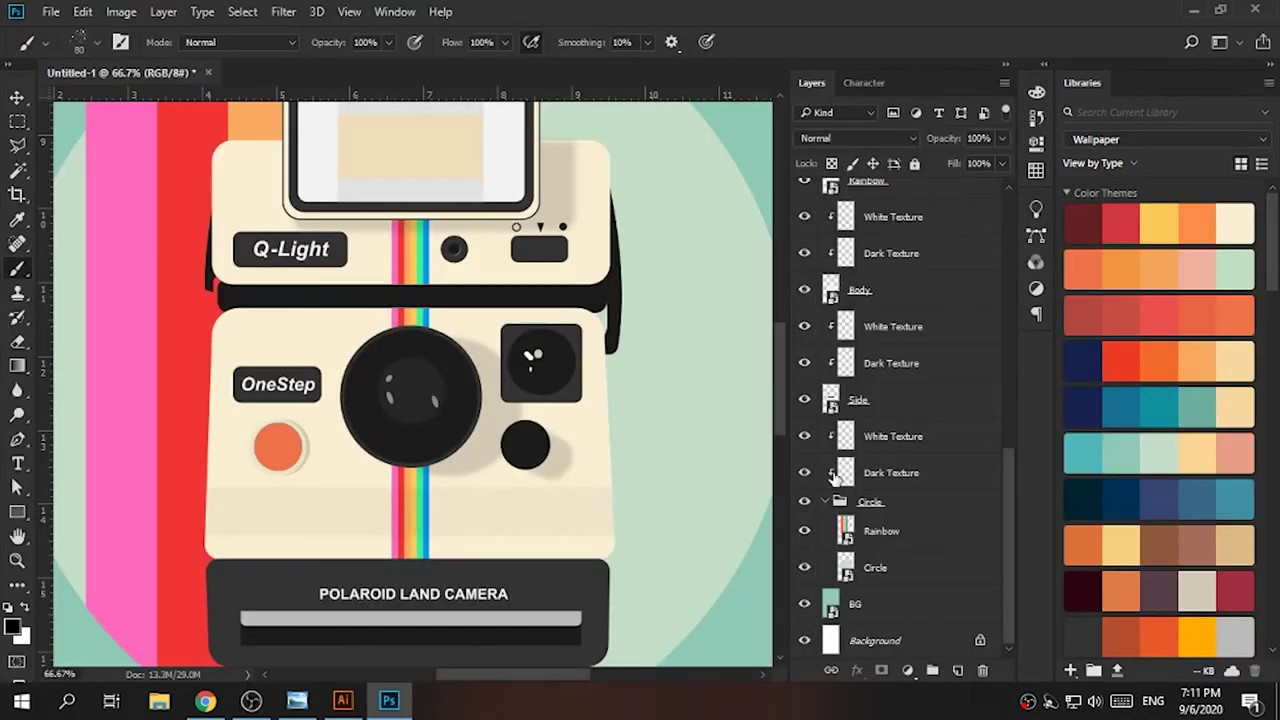
click(905, 481)
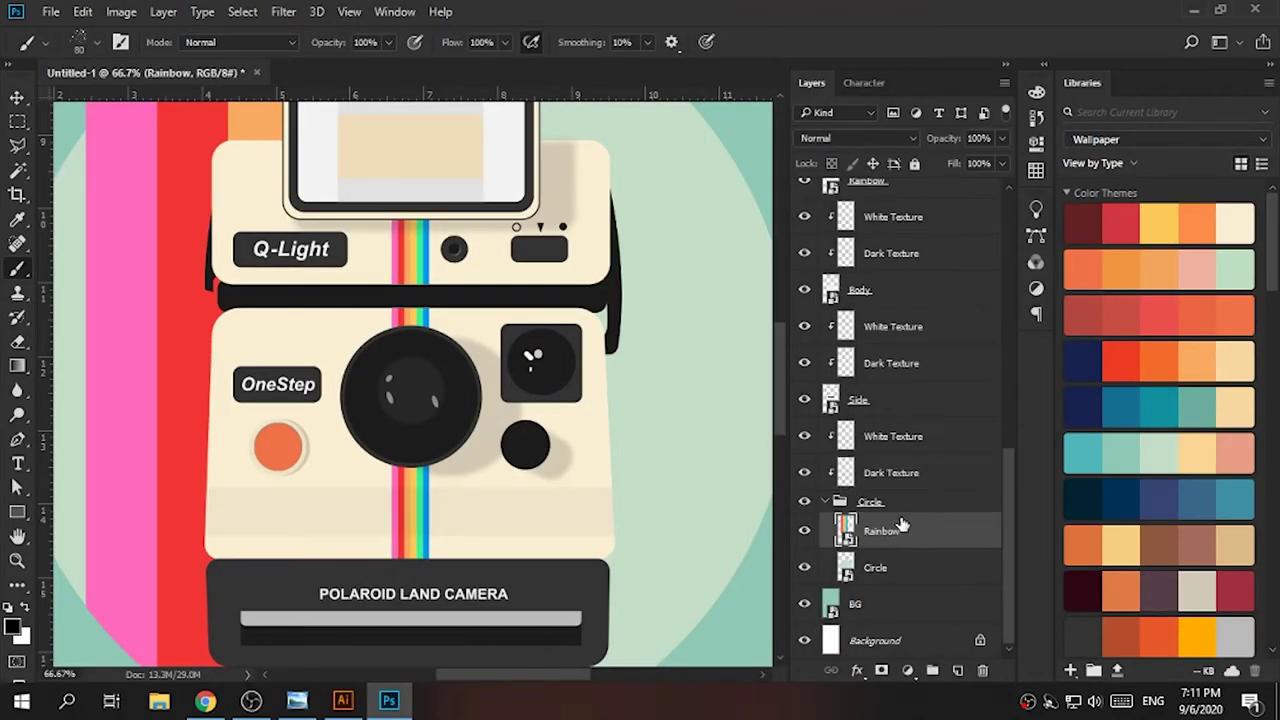
- Pick a spatter brush, test strokes around the circle, then undo them
right_click(505, 400)
double_click(810, 660)
scroll(650, 408, down, 3)
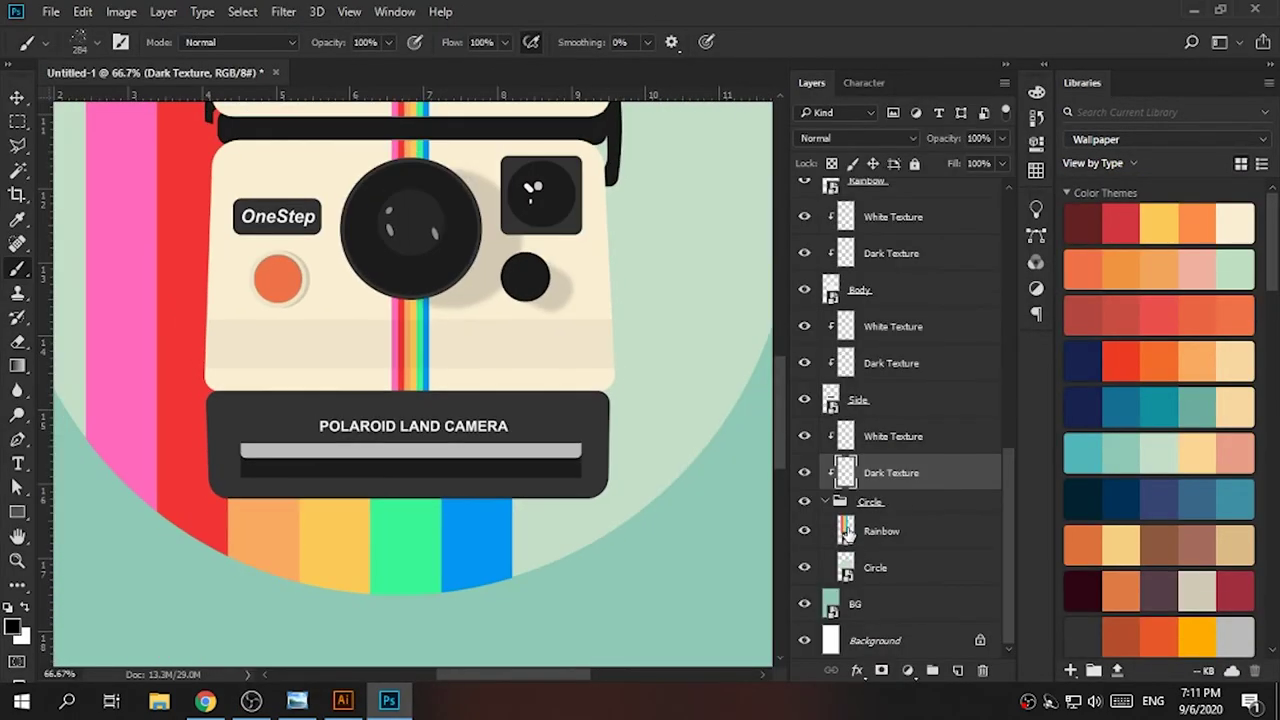
key(ctrl+minus)
key(ctrl+minus)
click(805, 501)
click(805, 501)
click(805, 501)
click(560, 360)
click(270, 300)
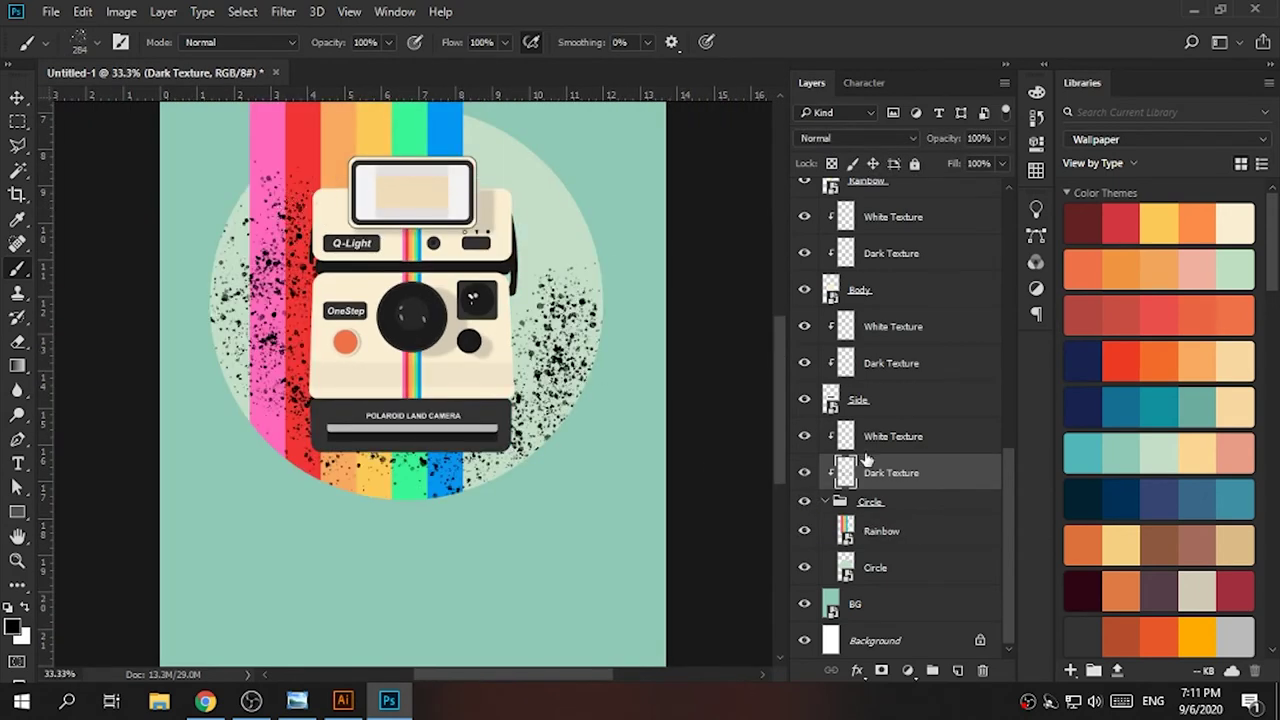
key(ctrl+alt+g)
alt+click(900, 487)
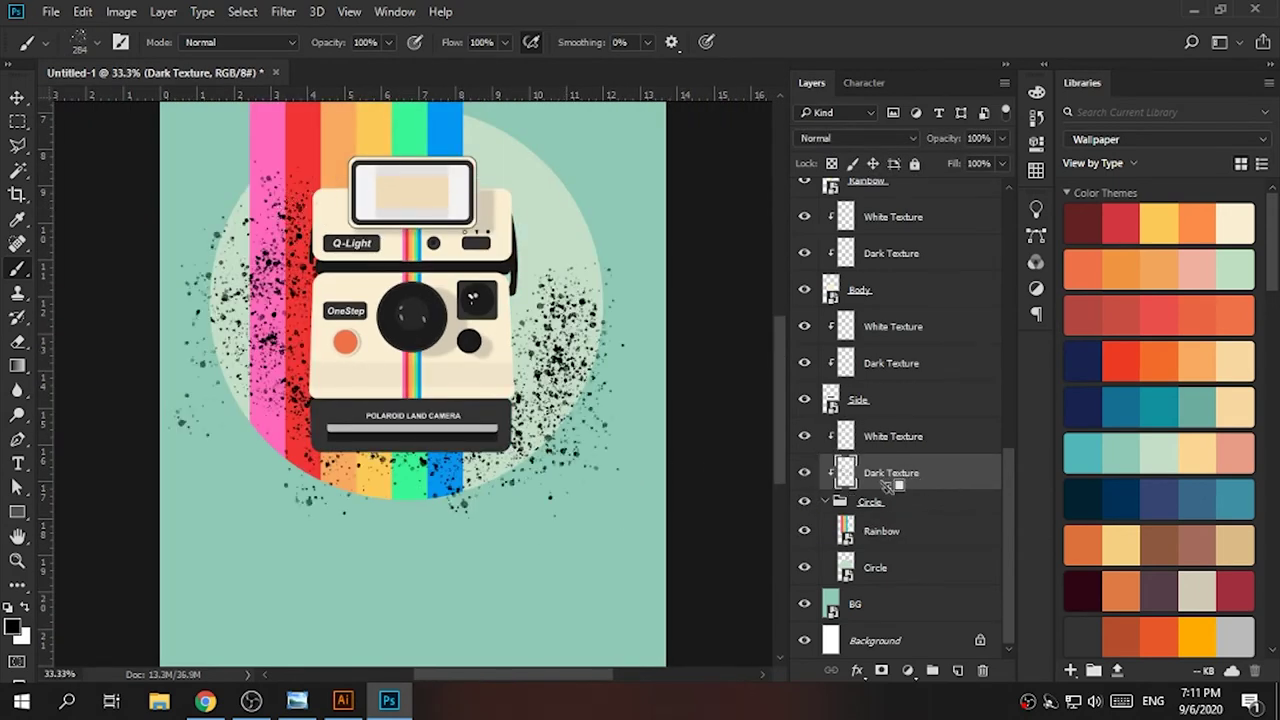
- Paint larger black spatter over the circle's right edge and bottom rainbow, blended Soft Light
key(bracketright)
key(bracketright)
key(bracketright)
mouse_move(600, 260)
mouse_down()
mouse_move(500, 470)
mouse_move(560, 180)
mouse_move(237, 490)
mouse_up()
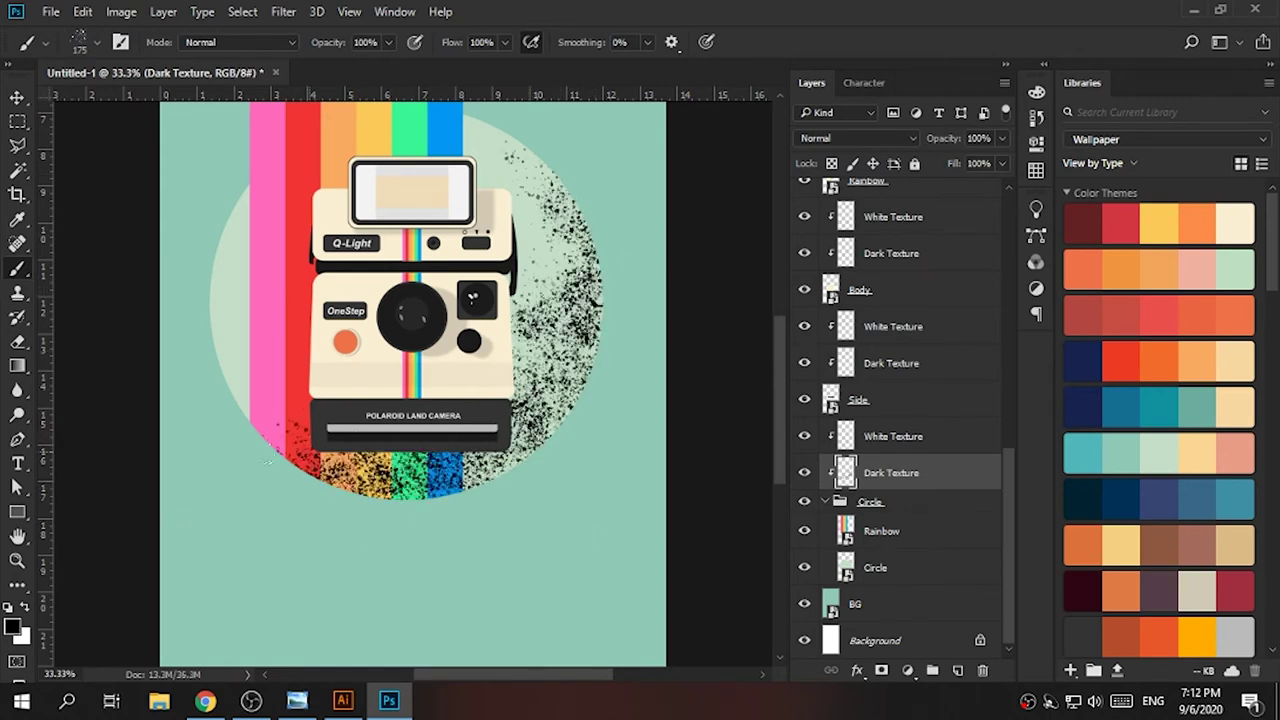
click(858, 138)
click(838, 335)
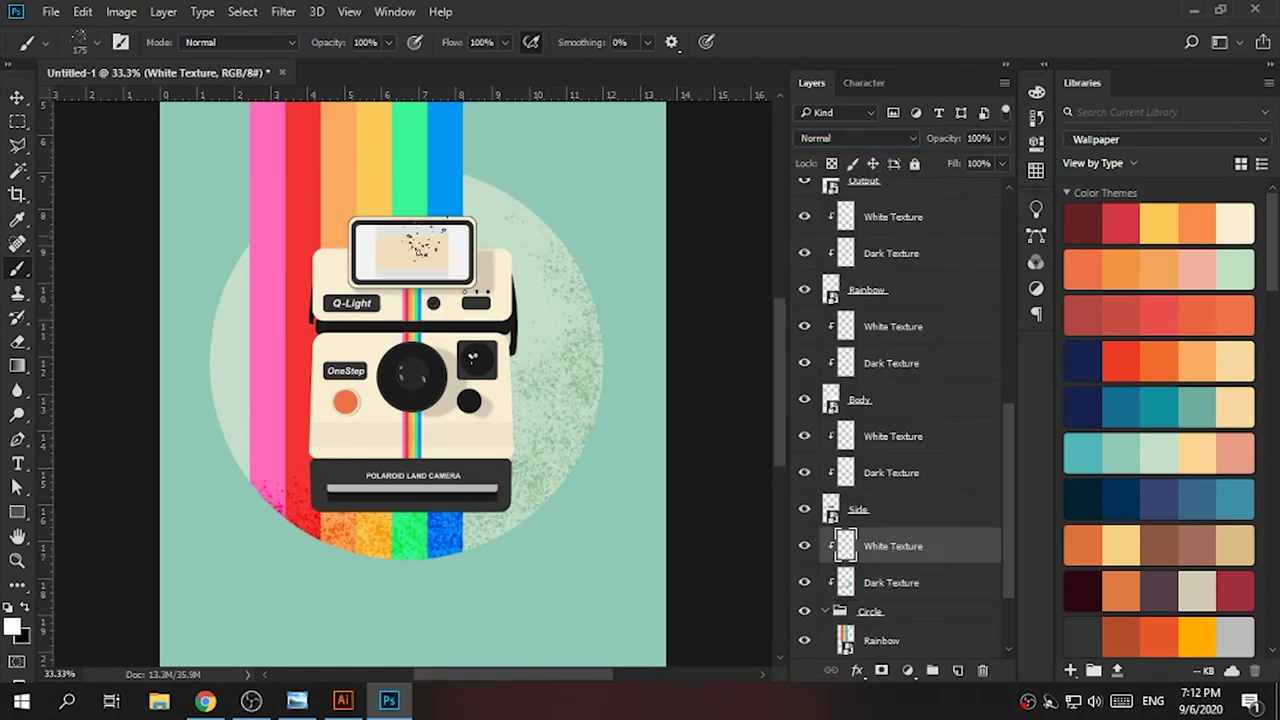
- Move White Texture into the Circle group above Circle, blended as Soft Light
scroll(929, 473, down, 3)
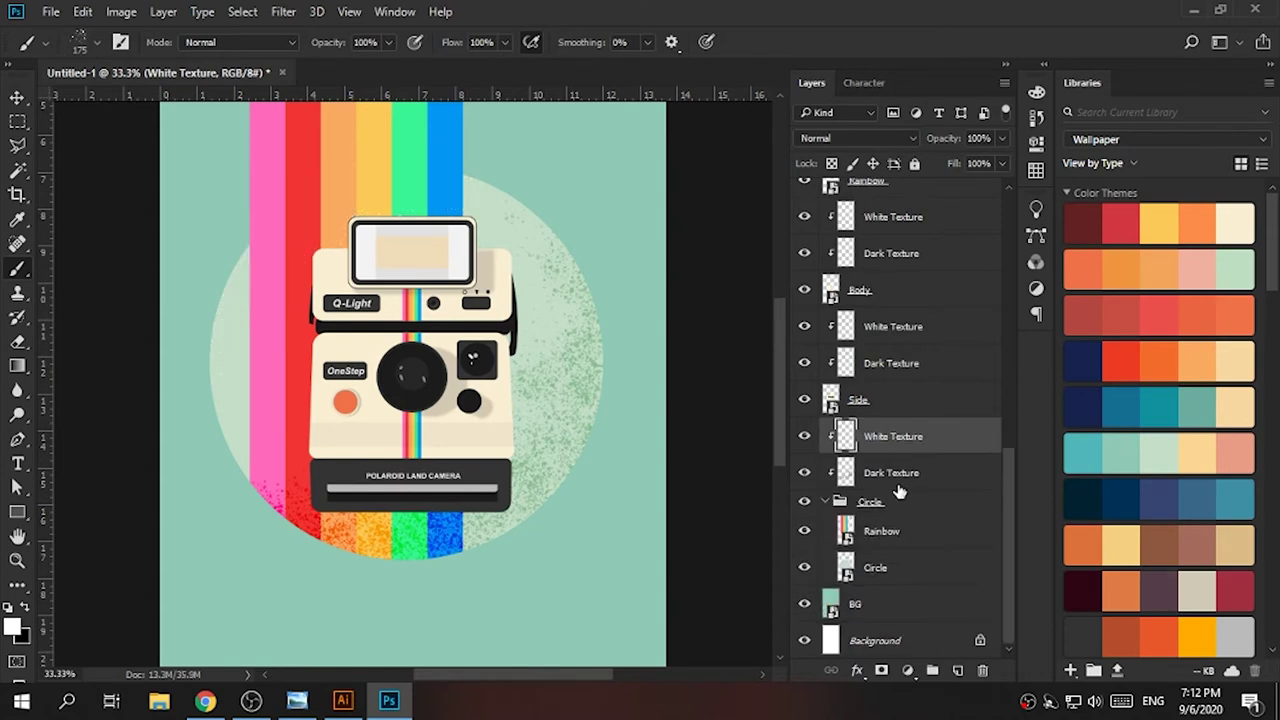
drag(900, 440, 905, 545)
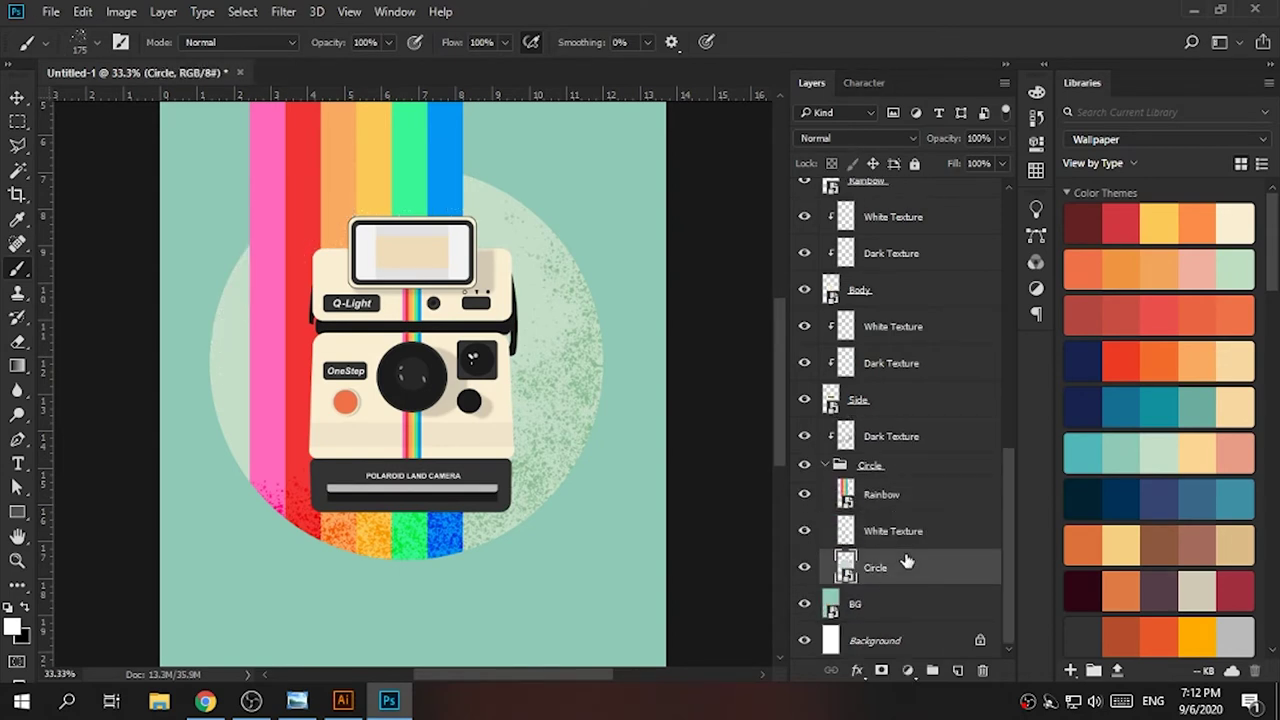
click(857, 138)
click(880, 338)
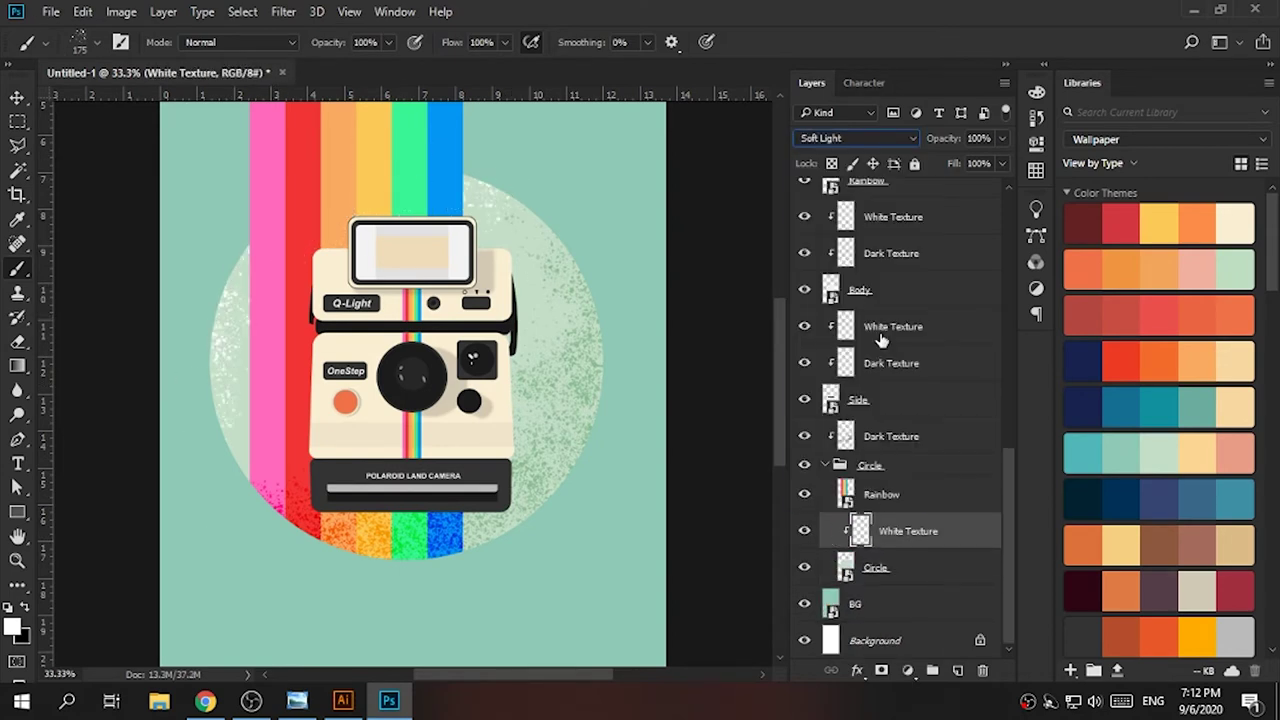
- Set the circle's White Texture and Body's Dark Texture to Soft Light
click(857, 138)
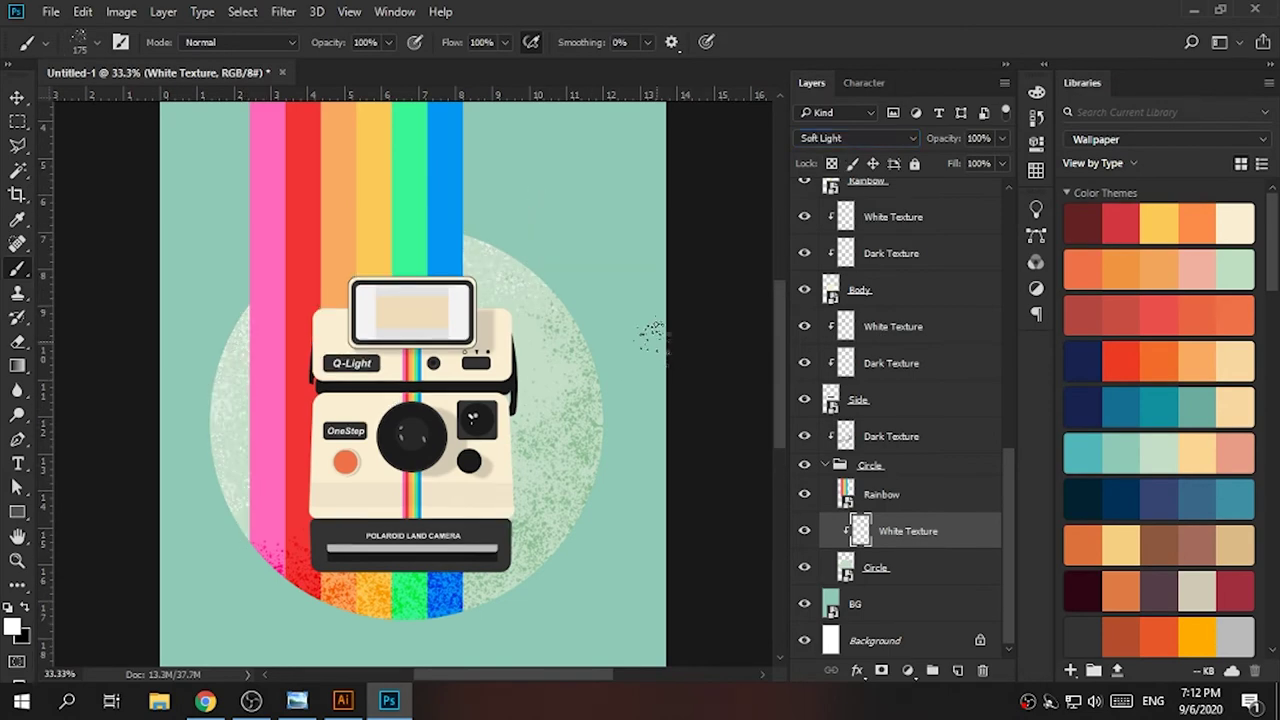
click(900, 436)
click(890, 363)
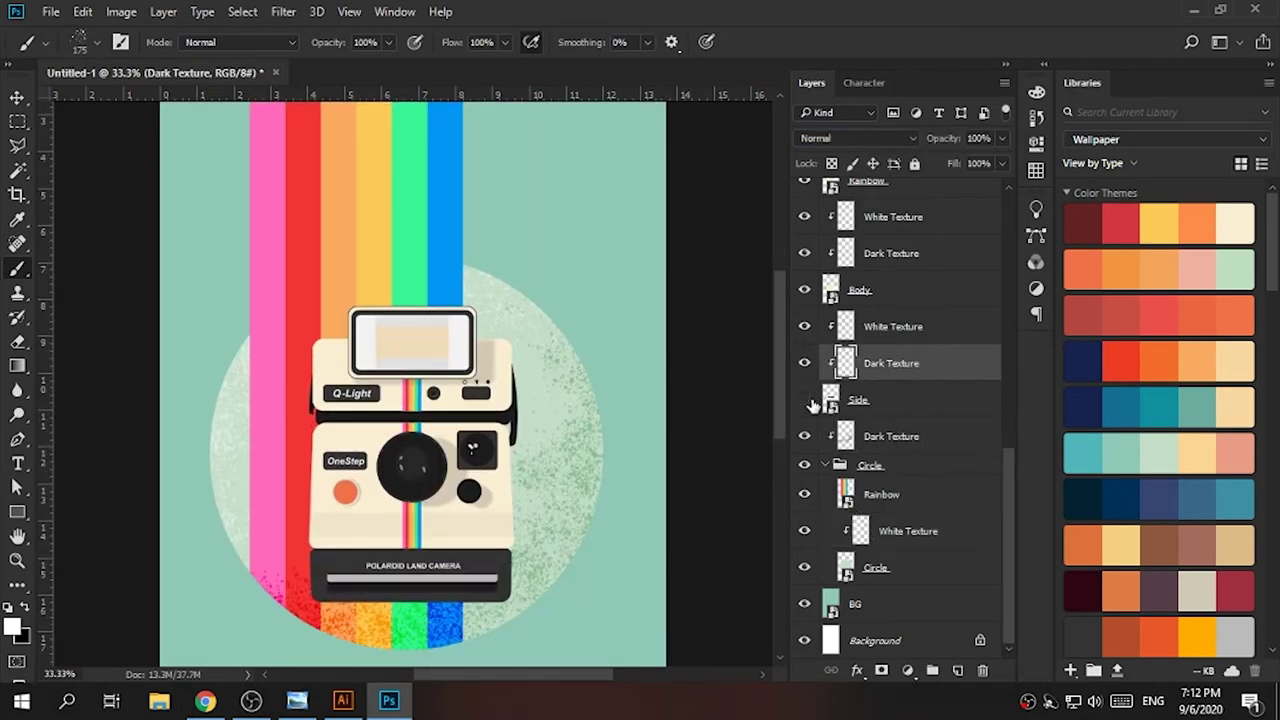
key(ctrl+plus)
key(ctrl+plus)
key(b)
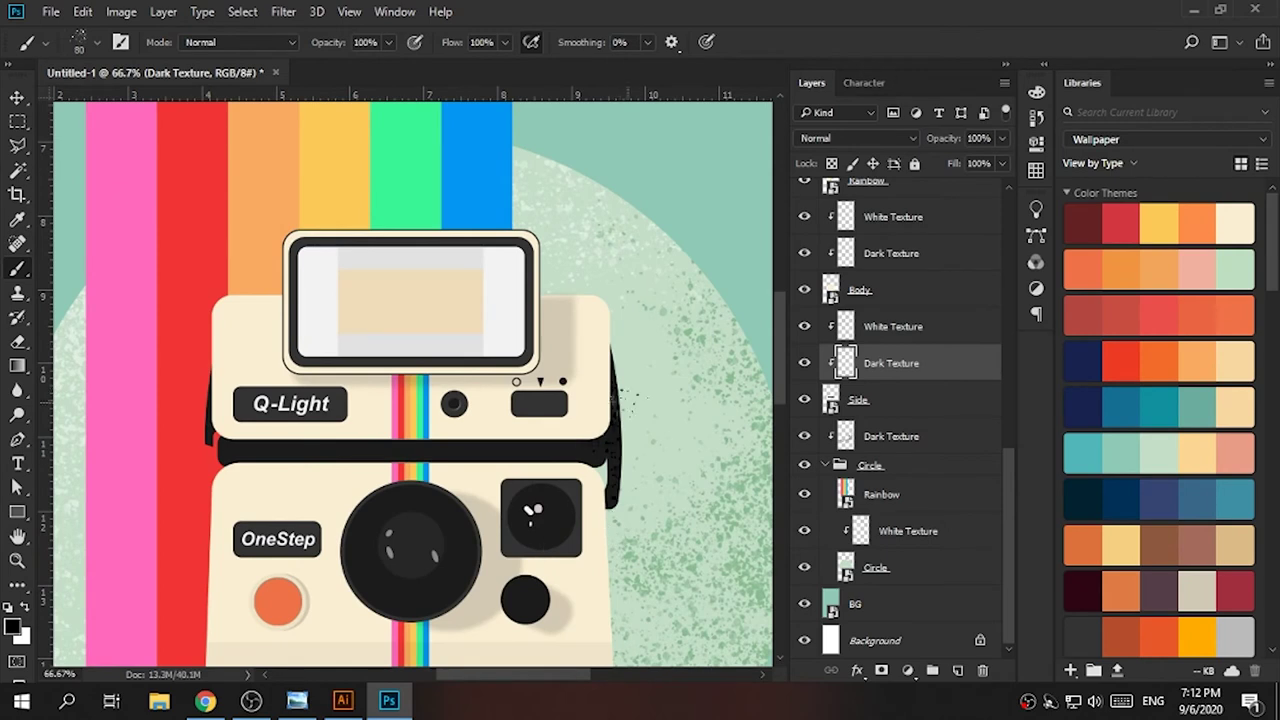
click(857, 138)
click(846, 337)
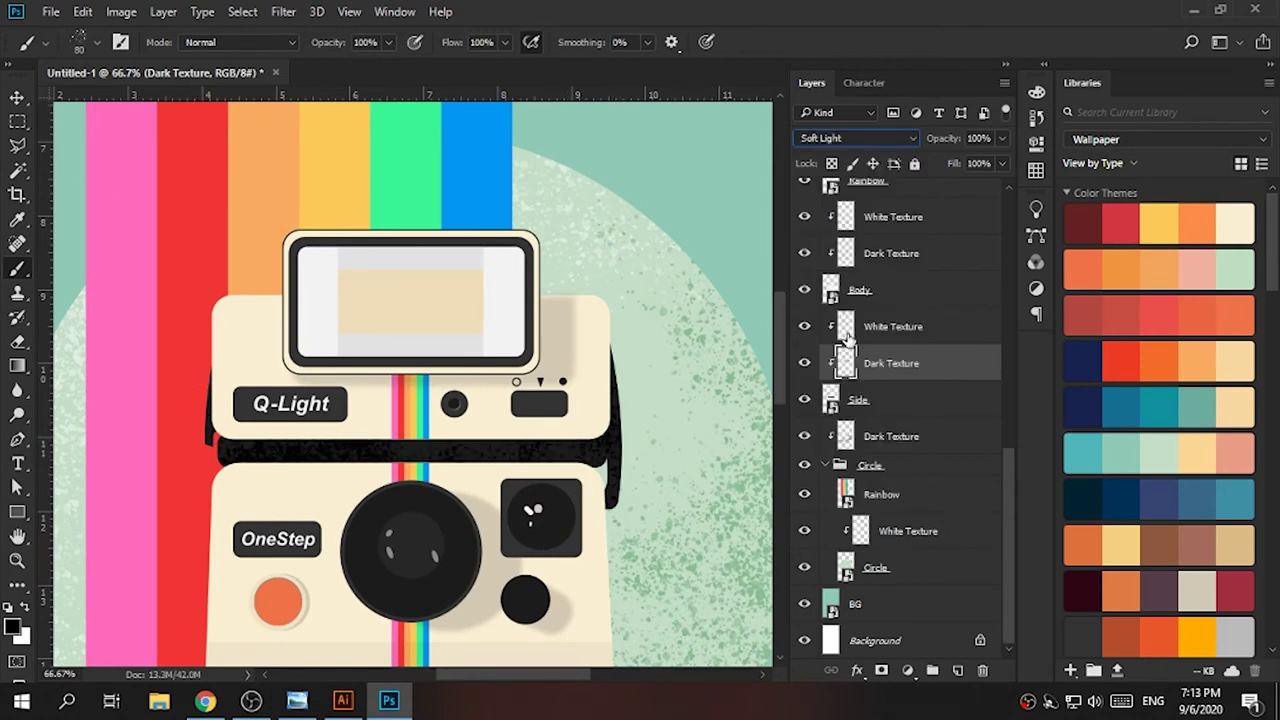
- Set Body's White Texture to Hard Light, then select Rainbow's Dark Texture
click(885, 327)
click(857, 138)
click(858, 347)
click(888, 253)
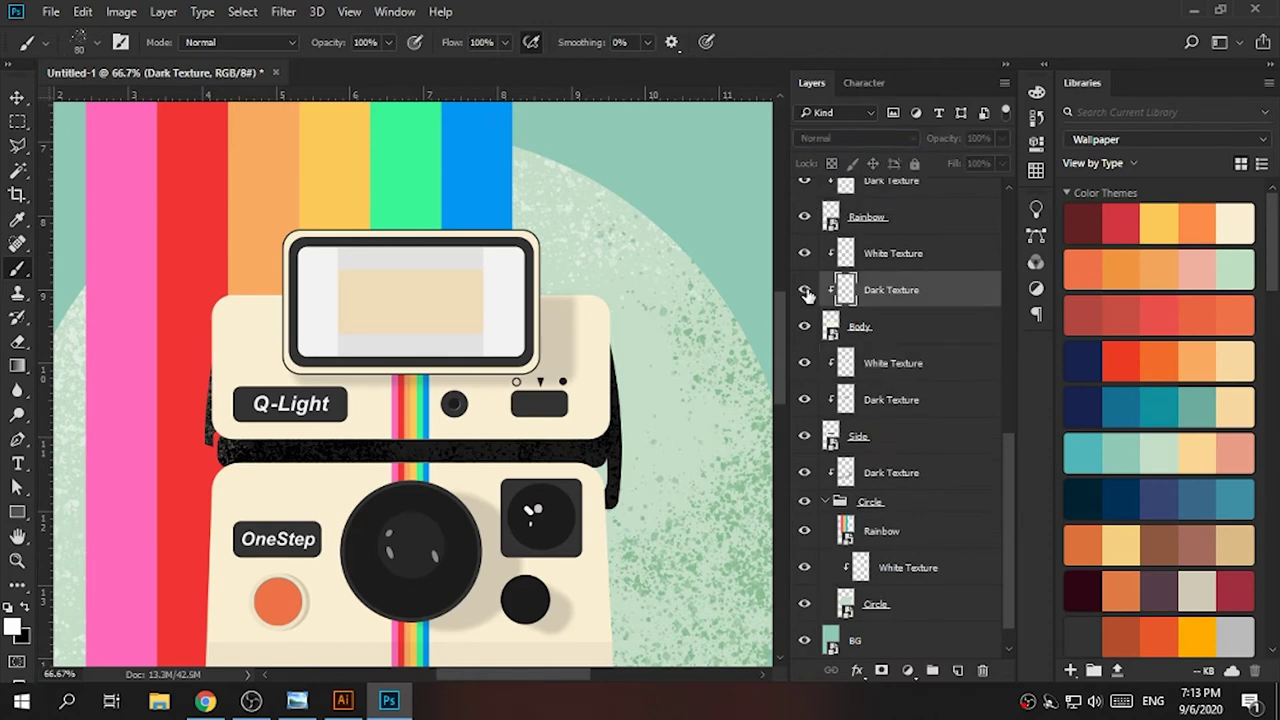
key(ctrl+minus)
scroll(585, 458, down, 1)
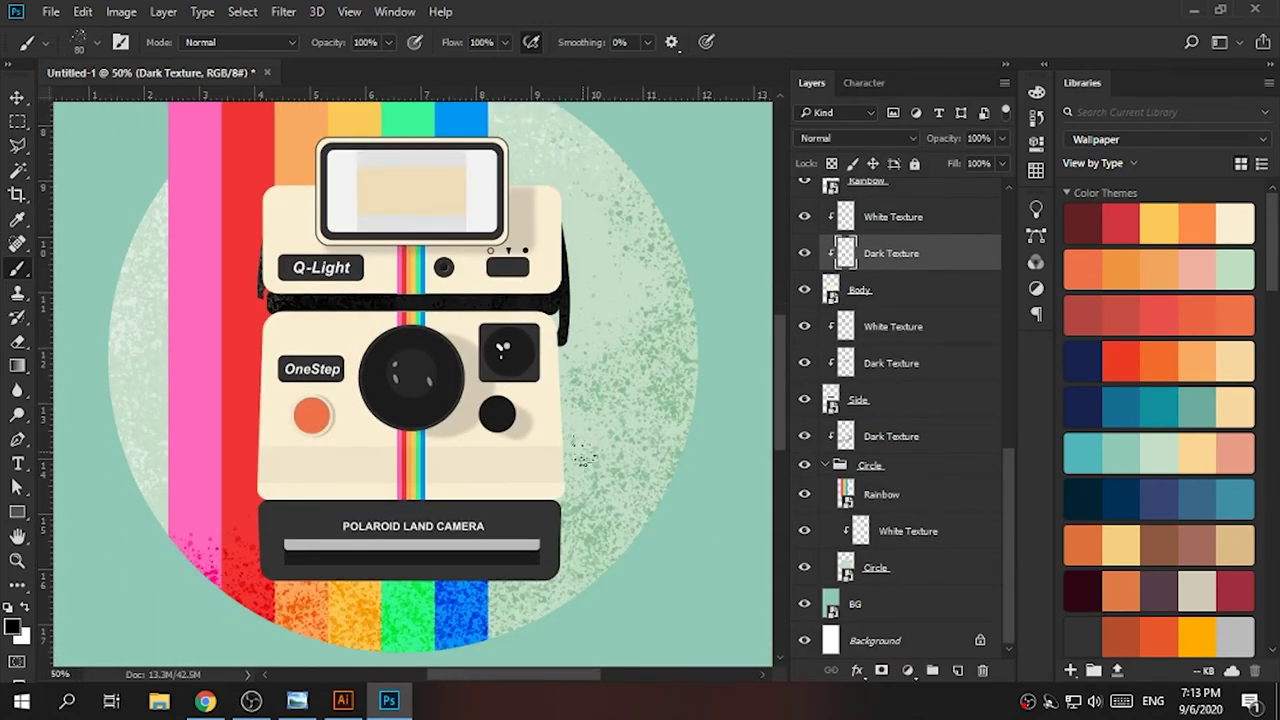
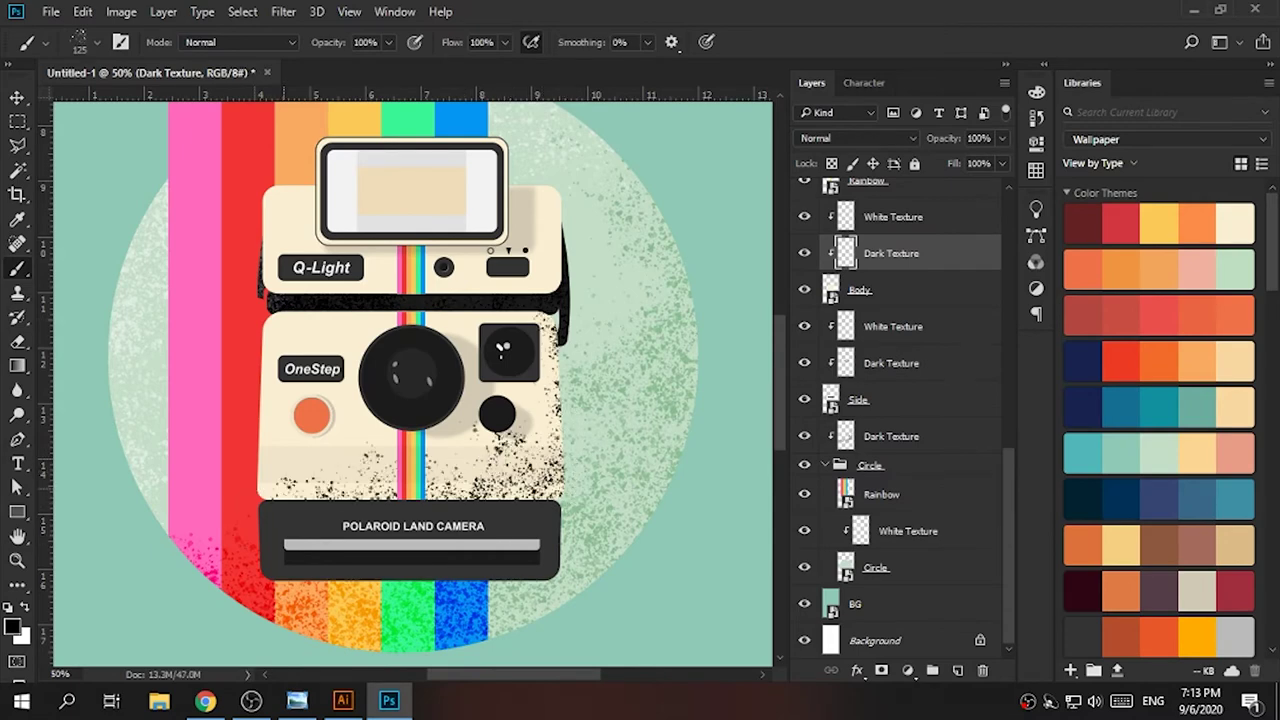
- Set the Body and Rainbow Dark Texture layers to the Overlay blend mode
click(857, 138)
click(835, 323)
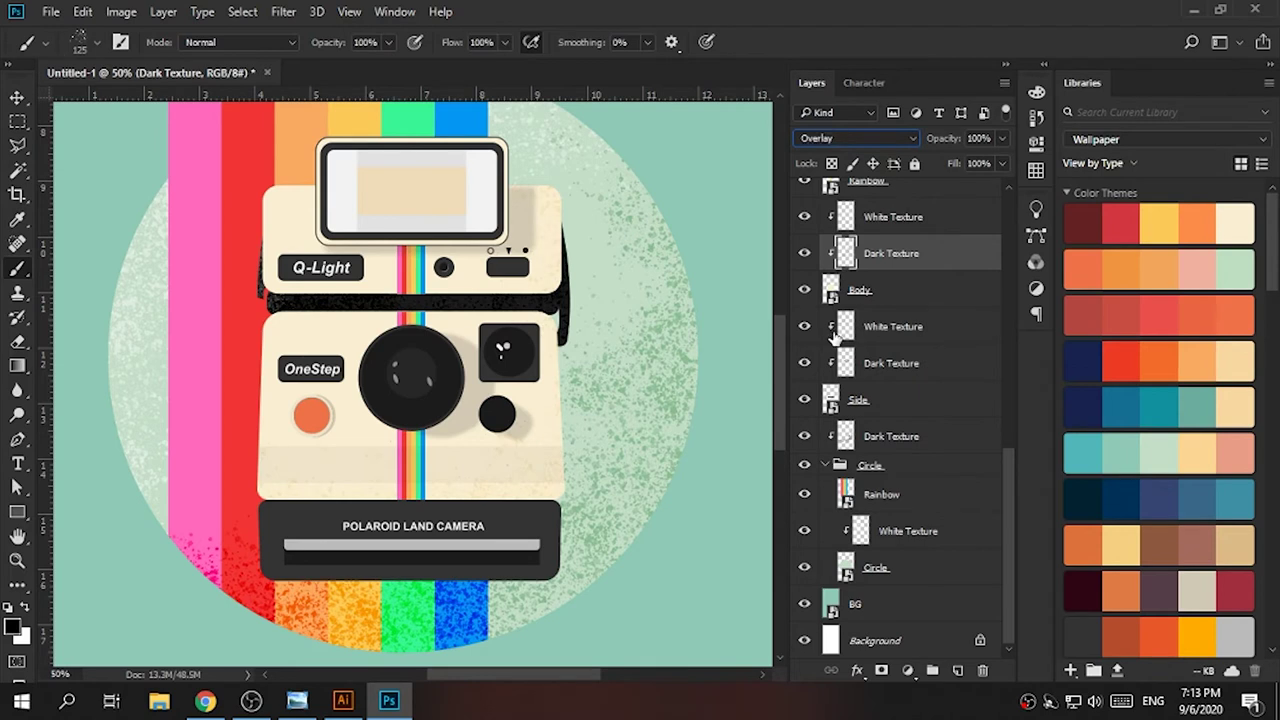
scroll(908, 285, up, 3)
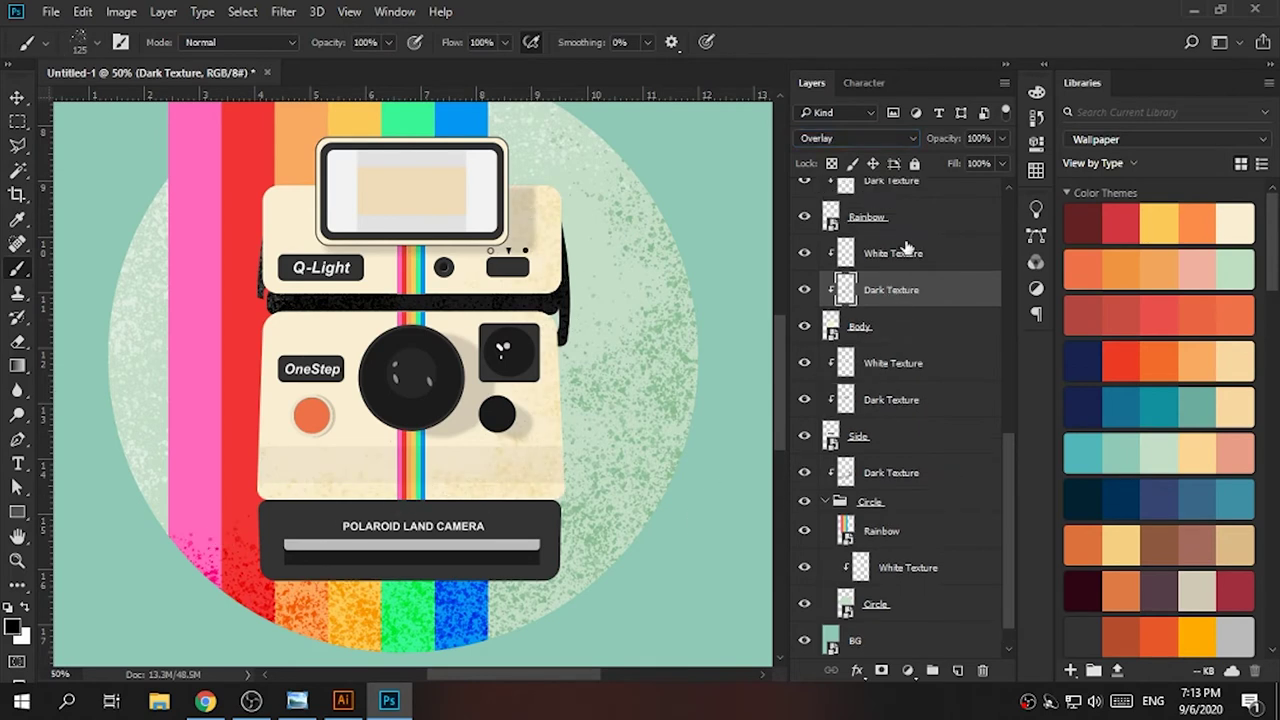
click(900, 253)
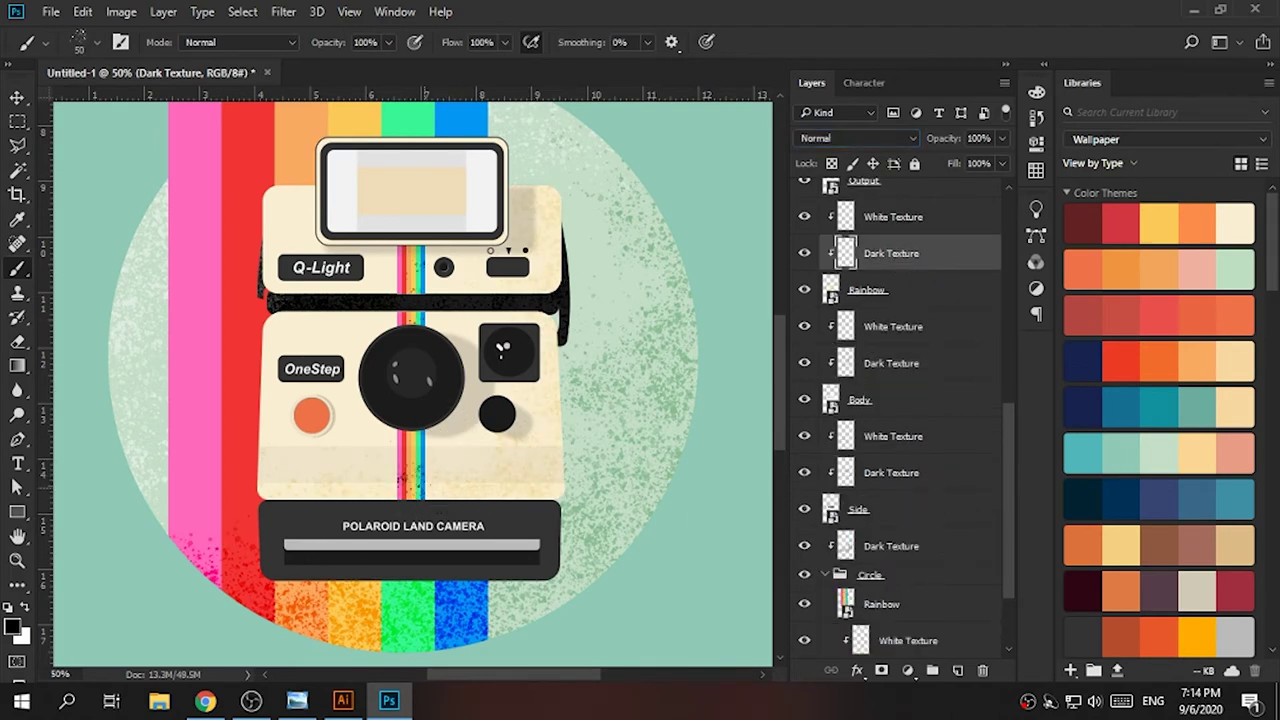
click(857, 138)
click(833, 336)
- Magic Wand-select the camera's bottom output panel and brush texture onto Output's Dark Texture layer
scroll(900, 300, up, 3)
click(890, 253)
scroll(600, 440, down, 1)
key(ctrl+plus)
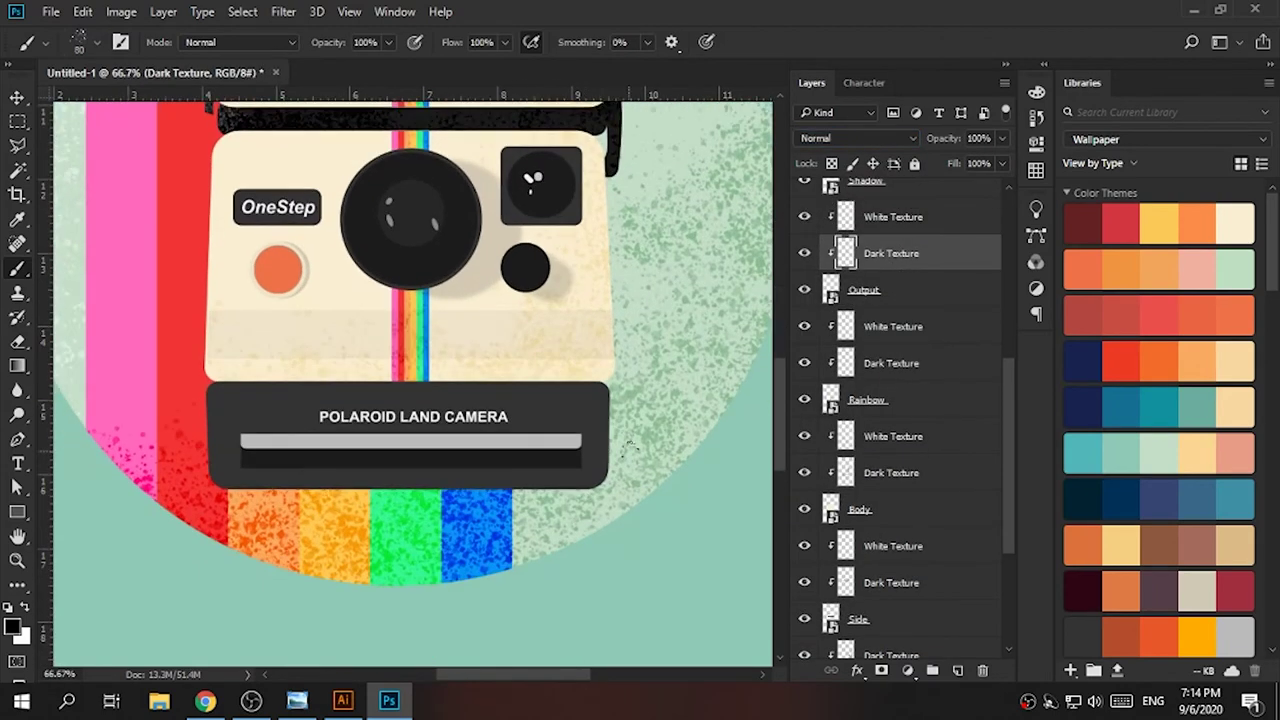
key(w)
click(876, 288)
click(571, 422)
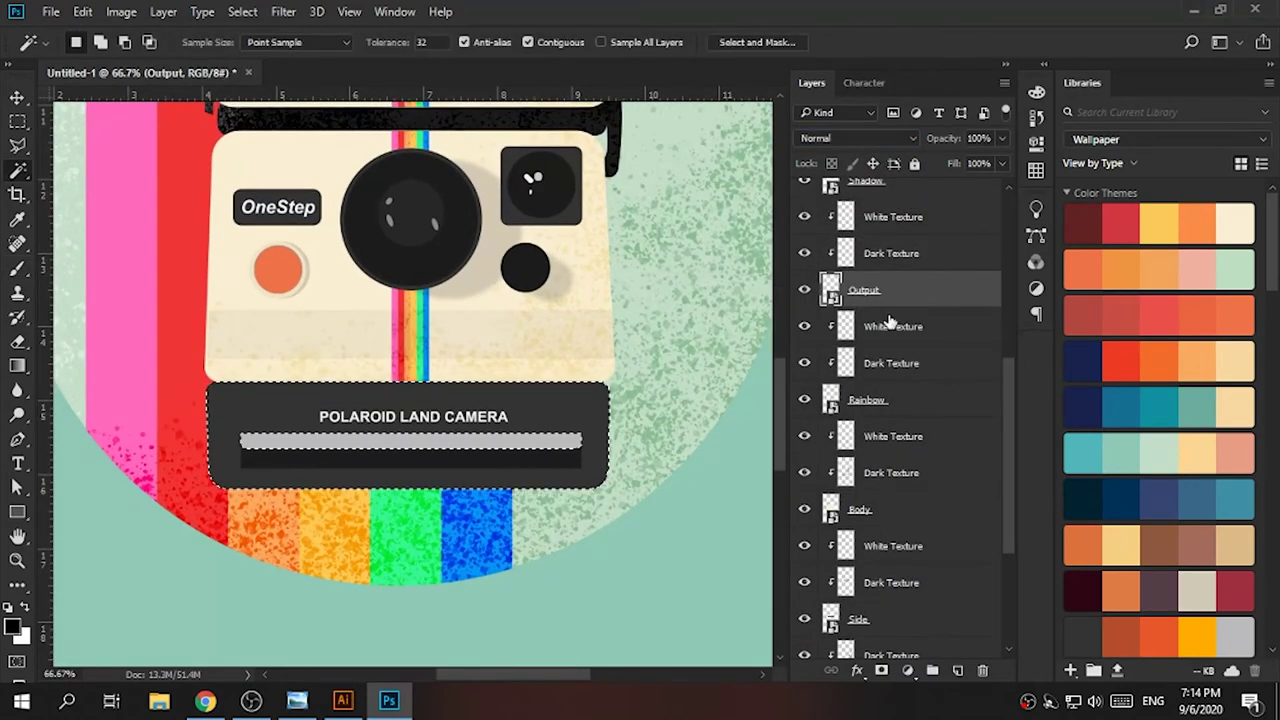
click(890, 253)
key(b)
- Blend the Output's dark texture as Soft Light and deselect the panel
click(857, 138)
click(815, 334)
key(ctrl+d)
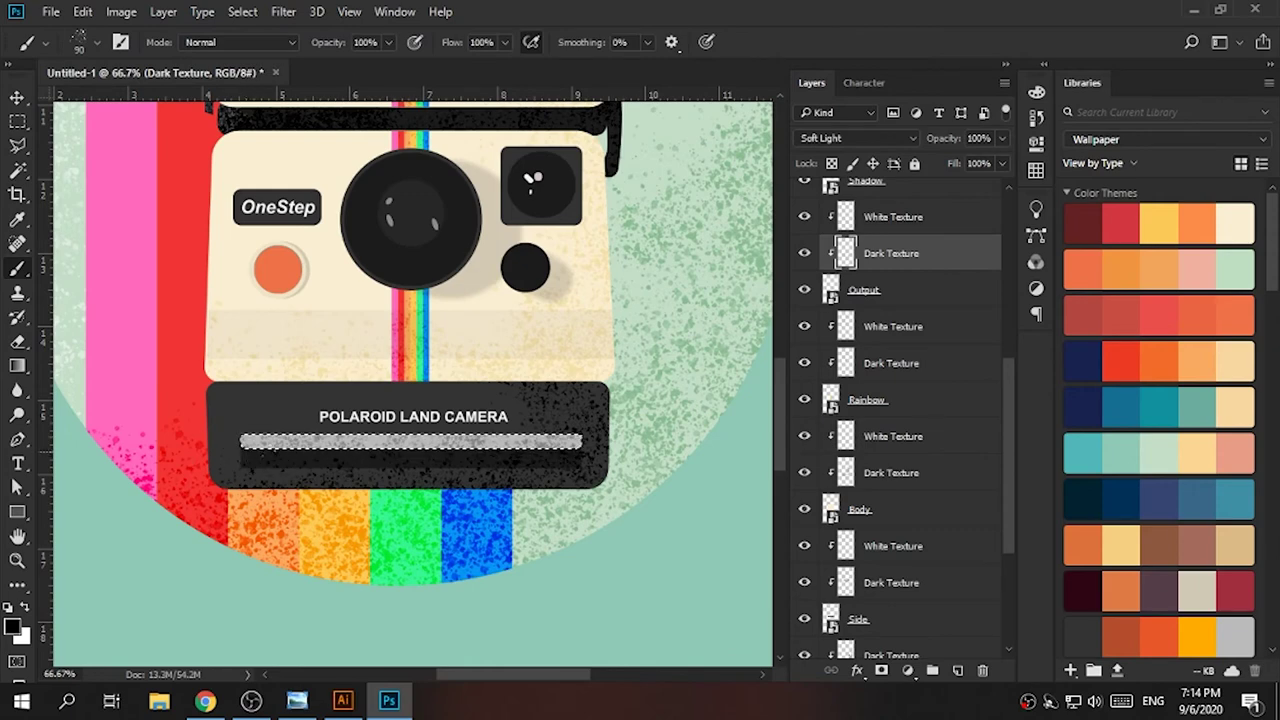
scroll(928, 288, up, 3)
click(878, 290)
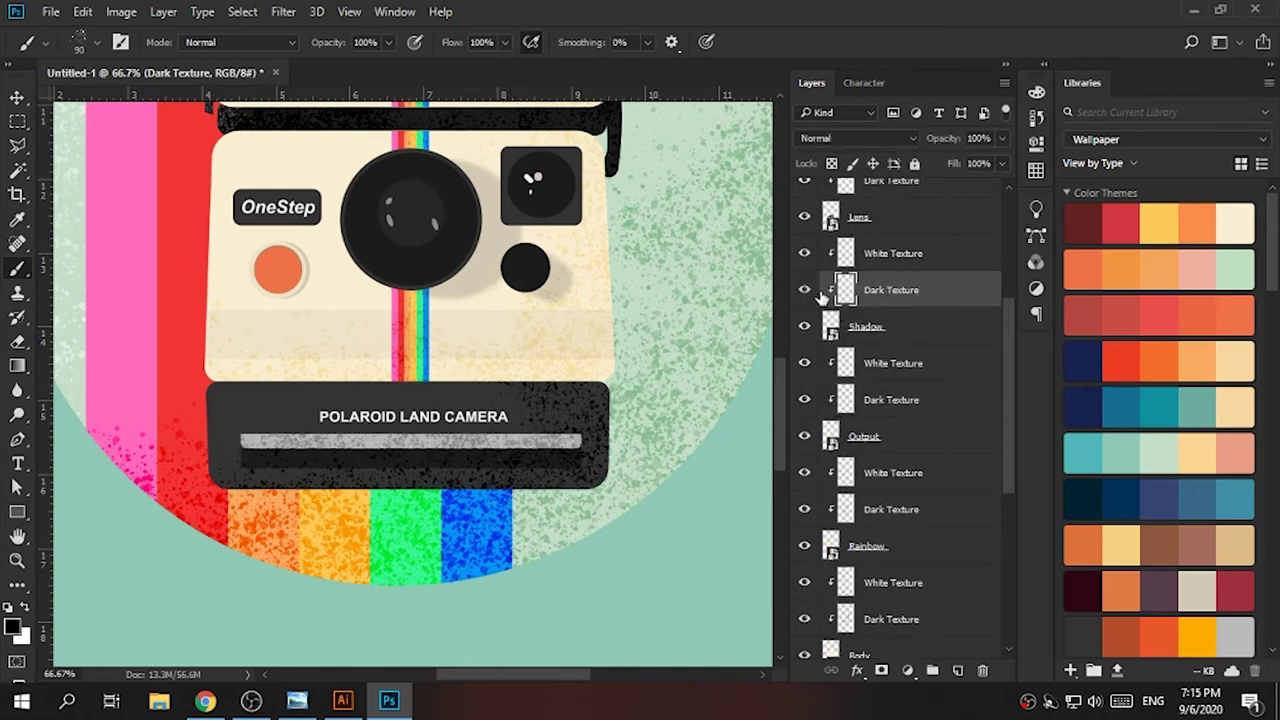
key(ctrl+plus)
key(ctrl+plus)
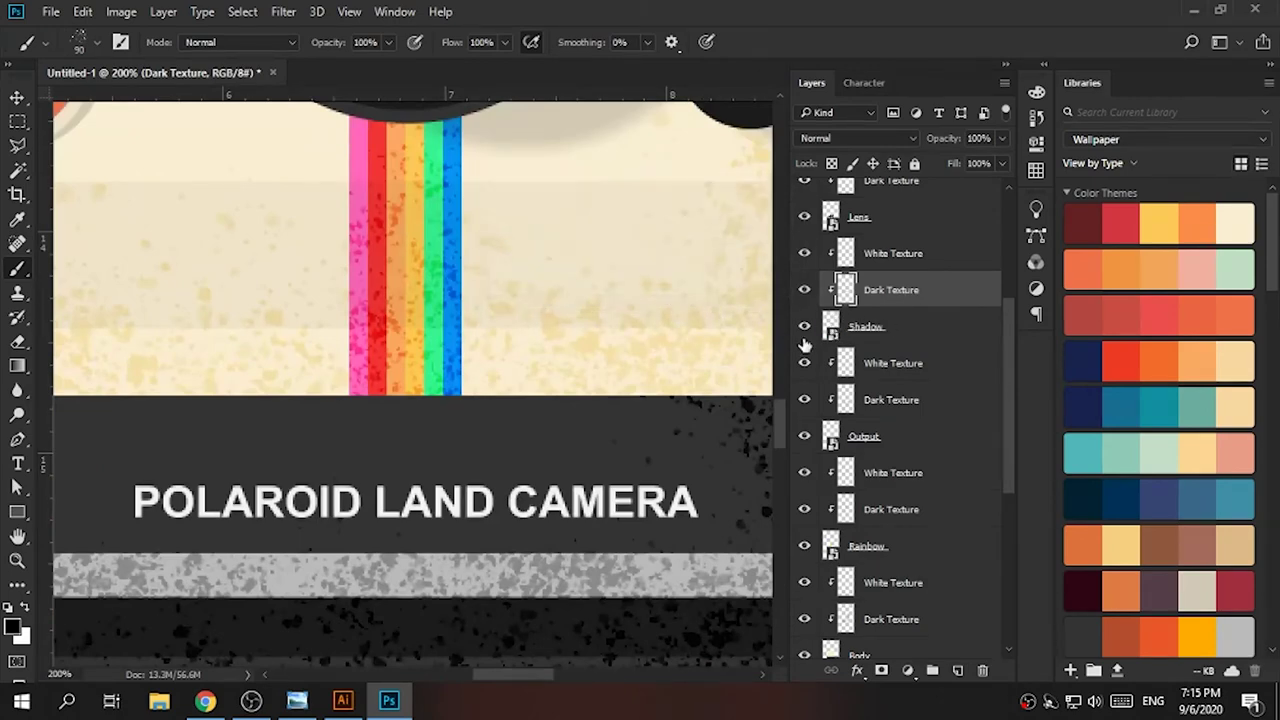
- Dismiss the empty-selection warning and select the texture layers around the lens
key(ctrl+minus)
ctrl+click(832, 326)
click(640, 278)
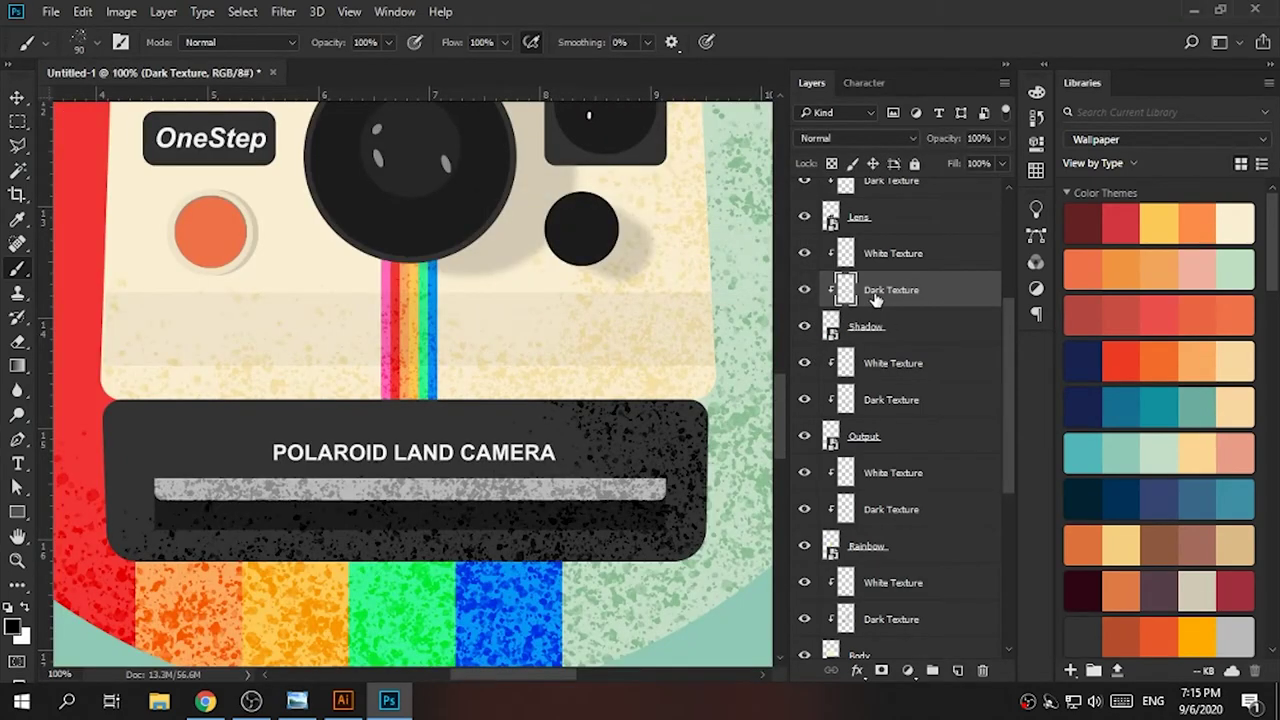
click(895, 260)
click(830, 326)
shift+click(889, 289)
scroll(857, 320, up, 2)
scroll(857, 400, up, 5)
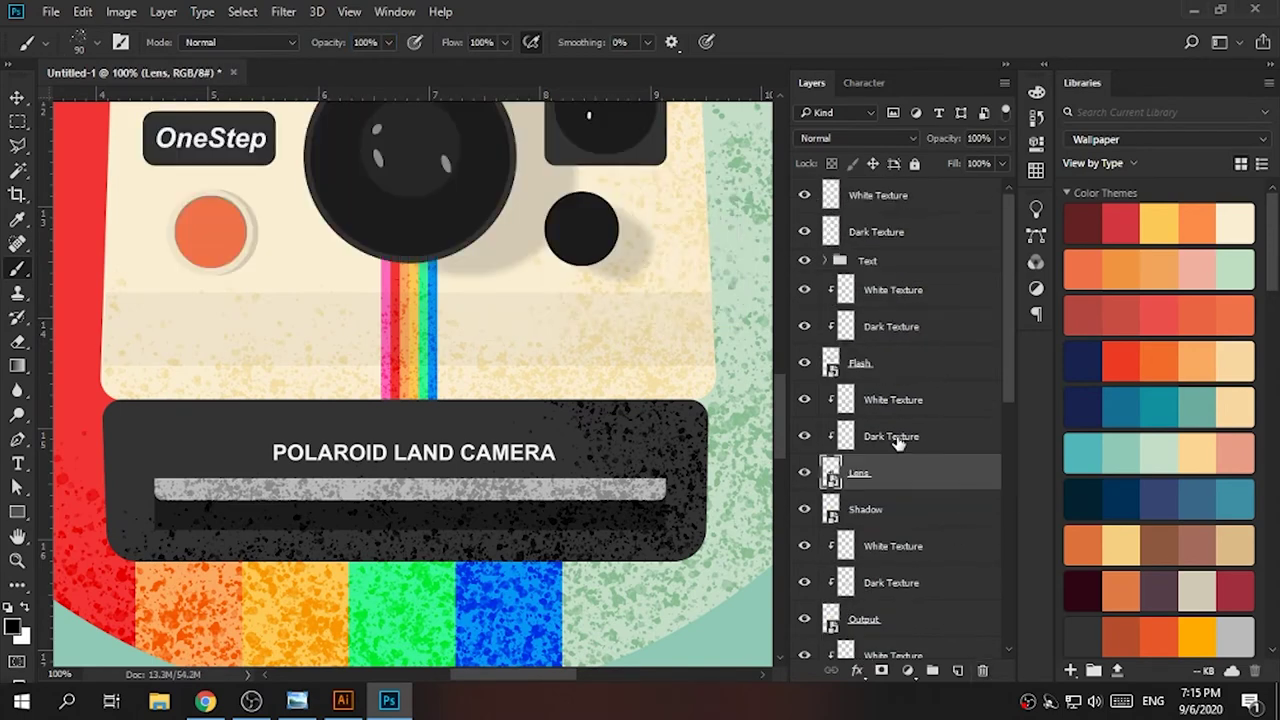
click(891, 436)
key(ctrl+plus)
scroll(586, 251, up, 3)
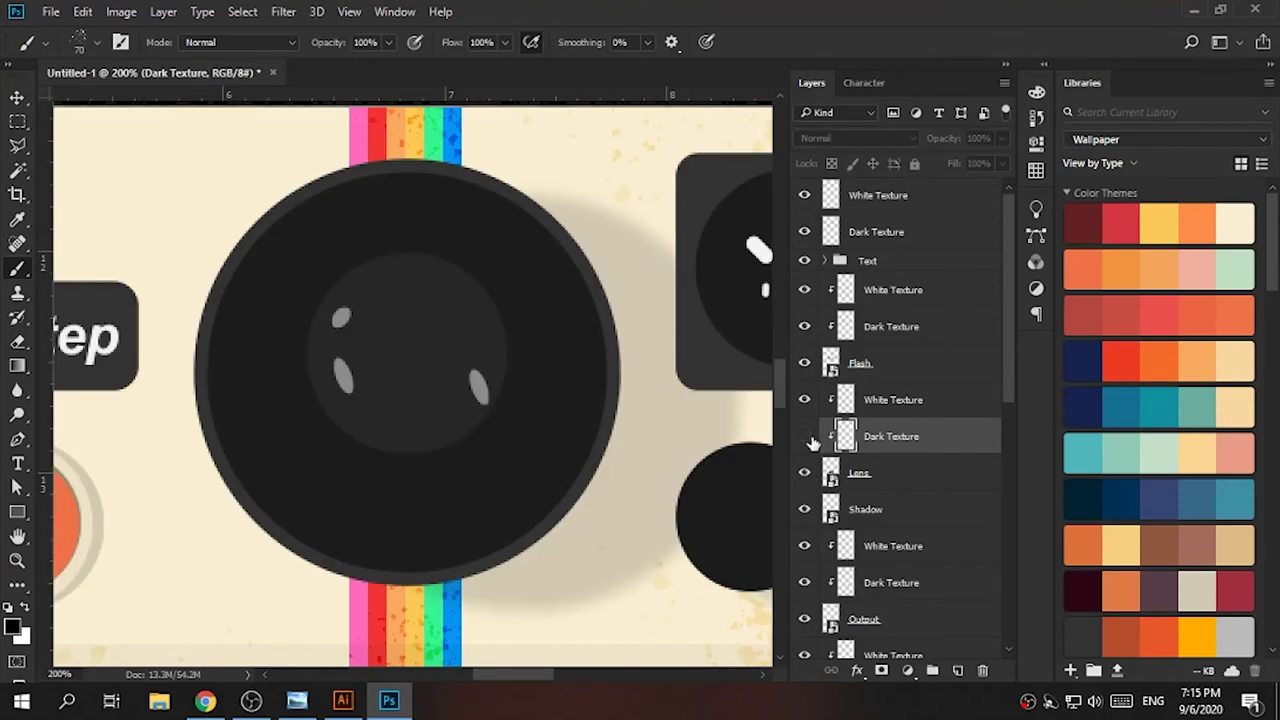
key(ctrl+minus)
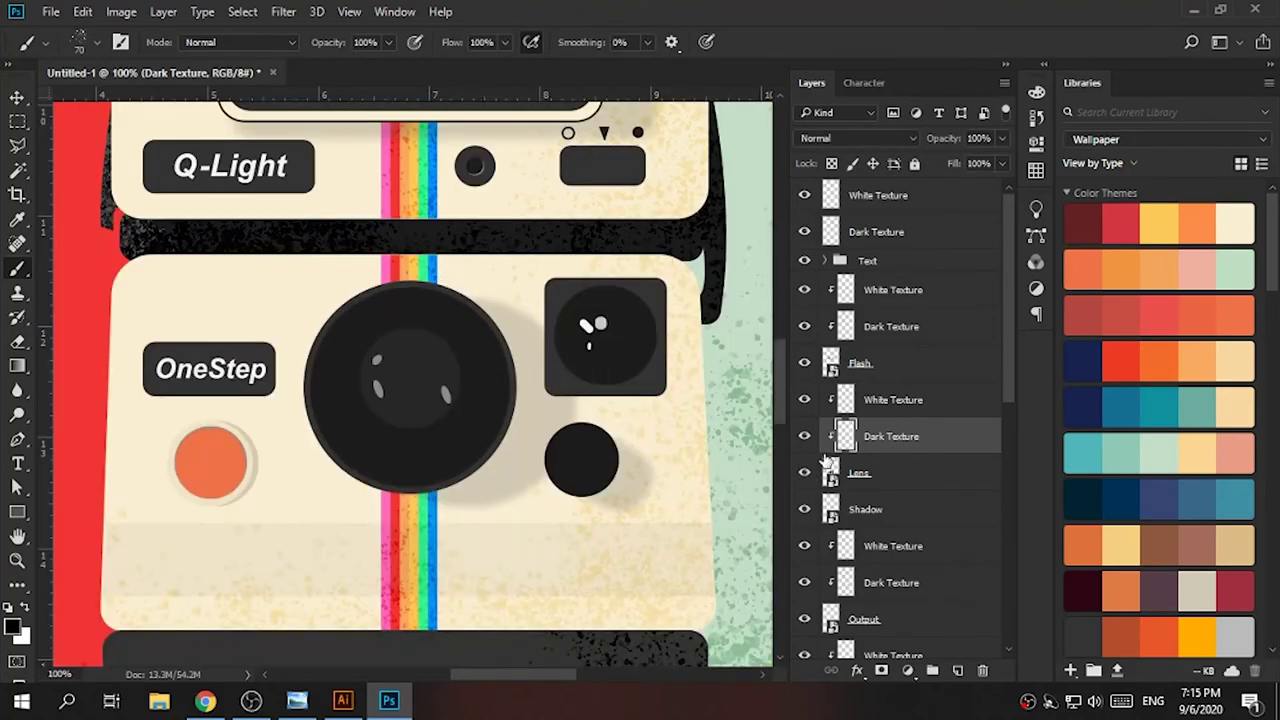
- Select the White Texture, Lens, Shadow and flash dark texture layers, with white as painting colour
click(893, 399)
key(x)
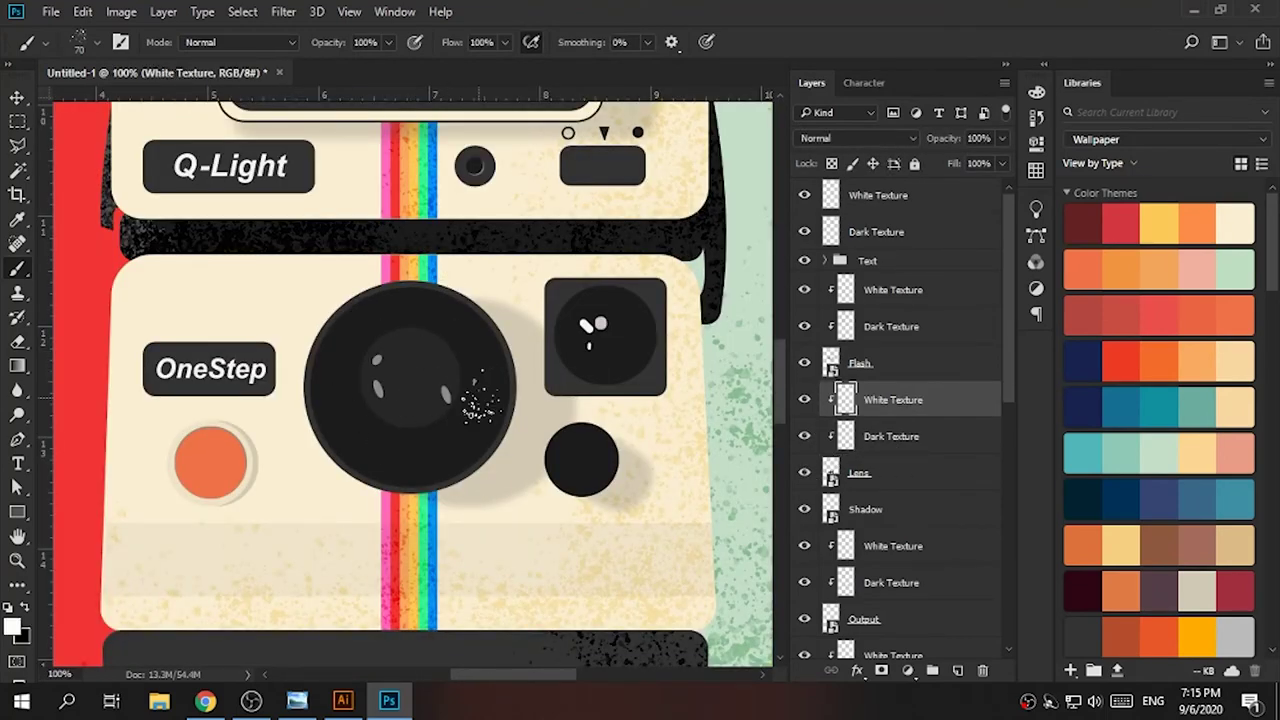
key(ctrl+minus)
key(ctrl+plus)
click(858, 472)
click(830, 510)
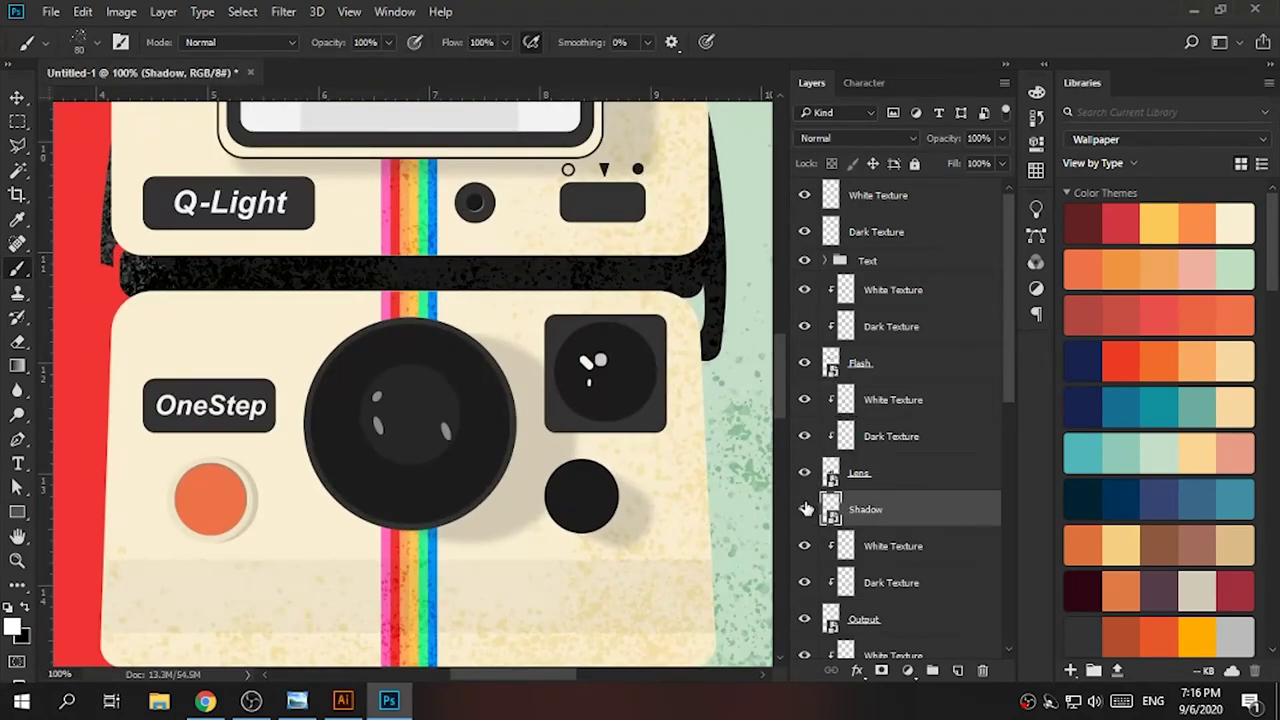
click(891, 326)
scroll(785, 330, up, 5)
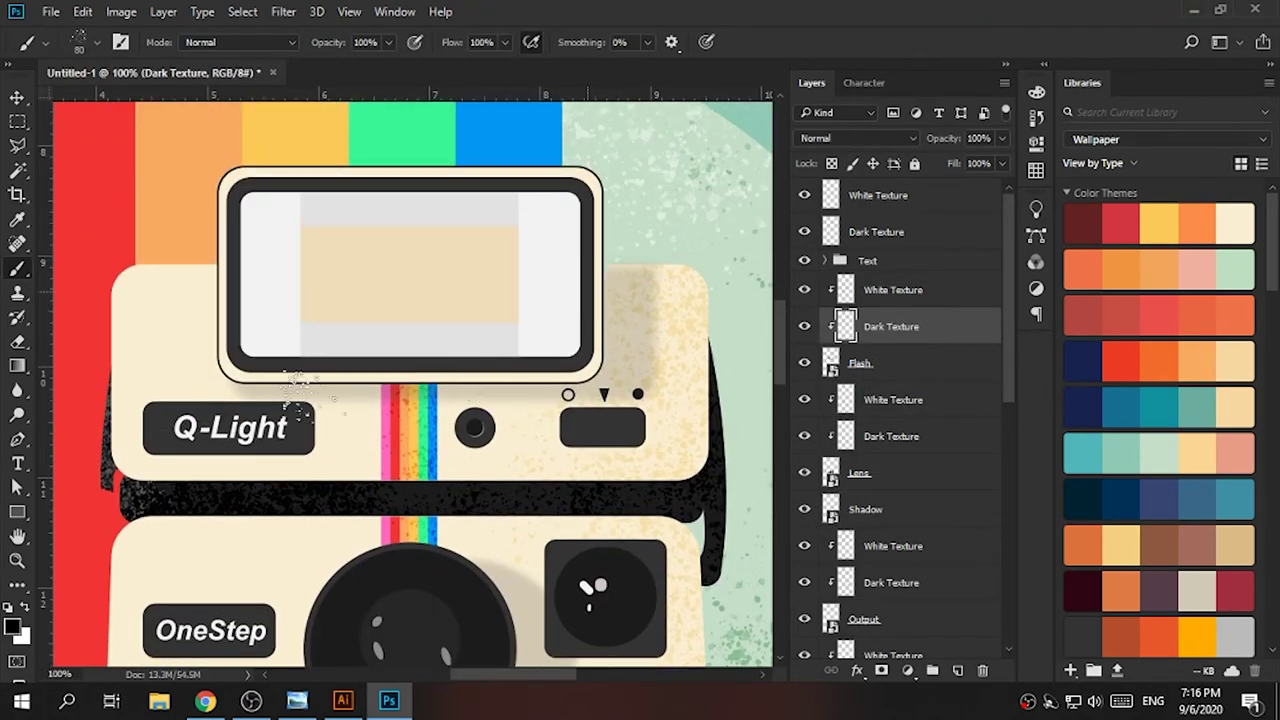
- Move to the Flash layer with a size-70 eraser, then return to the brush
key(e)
key(alt+bracketleft)
key(alt+bracketleft)
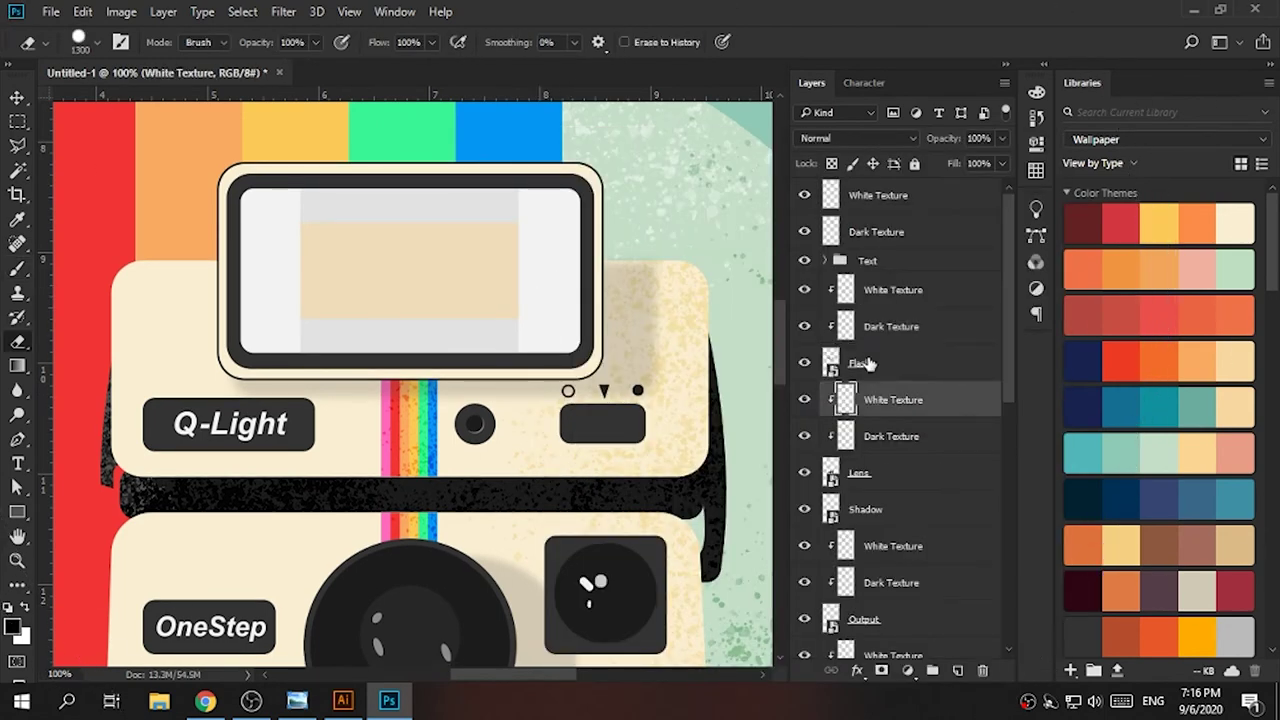
key(alt+bracketright)
key(bracketleft)
key(bracketleft)
key(bracketleft)
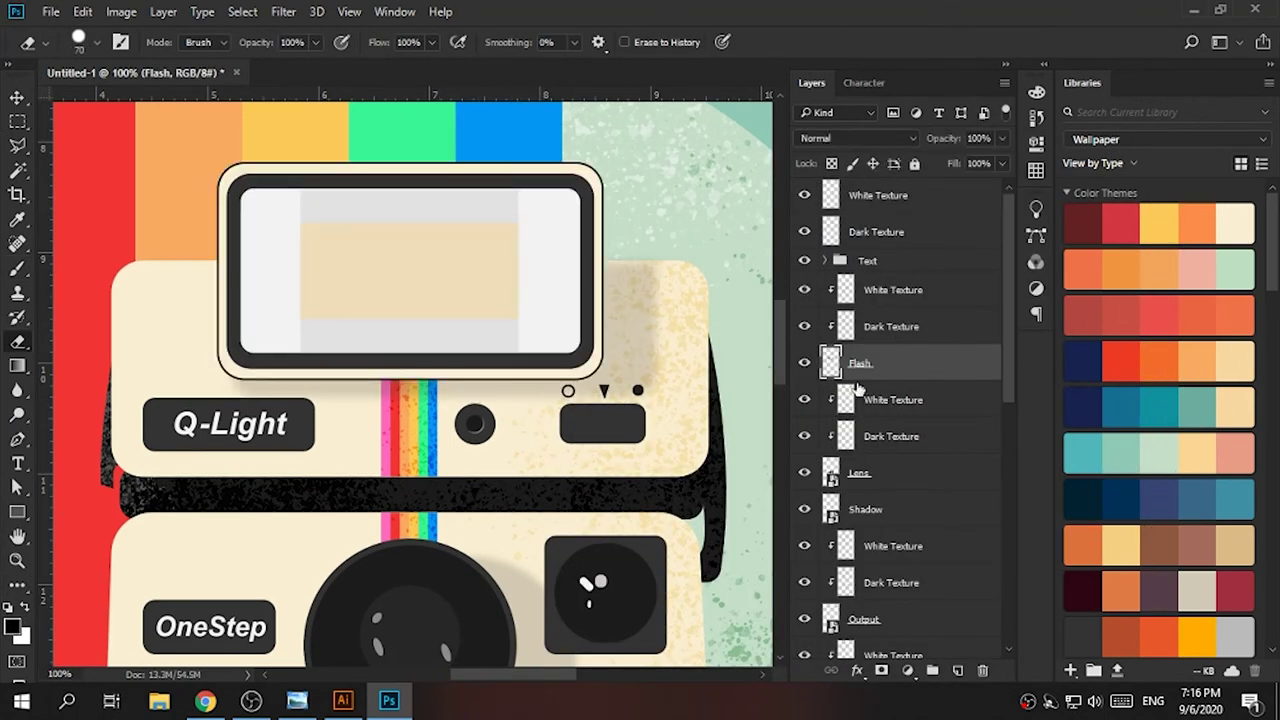
key(b)
scroll(450, 350, down, 2)
- Roll history back to the Deselect state using the History panel
click(395, 11)
click(460, 117)
click(395, 11)
click(459, 313)
click(860, 362)
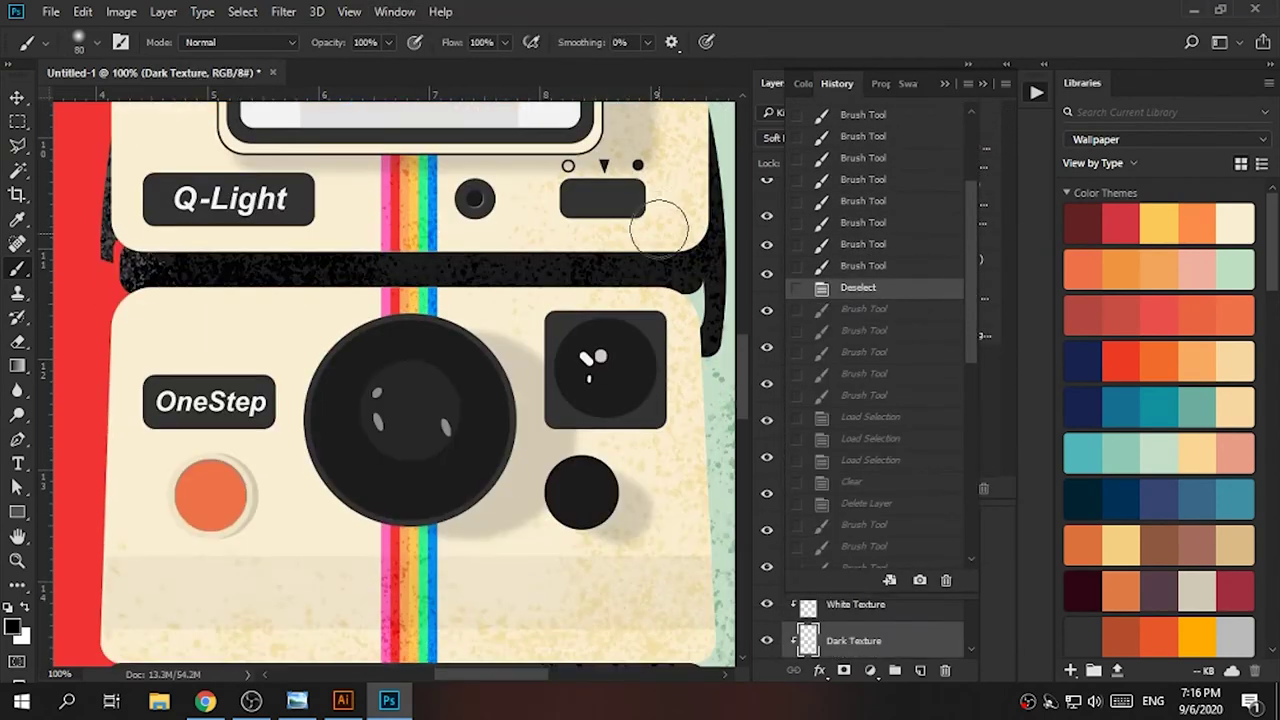
key(ctrl+shift+z)
key(ctrl+shift+z)
key(ctrl+shift+z)
key(ctrl+shift+z)
key(ctrl+shift+z)
key(ctrl+shift+z)
key(ctrl+shift+z)
key(ctrl+alt+z)
key(ctrl+alt+z)
key(ctrl+alt+z)
key(ctrl+alt+z)
key(ctrl+alt+z)
key(ctrl+alt+z)
key(ctrl+alt+z)
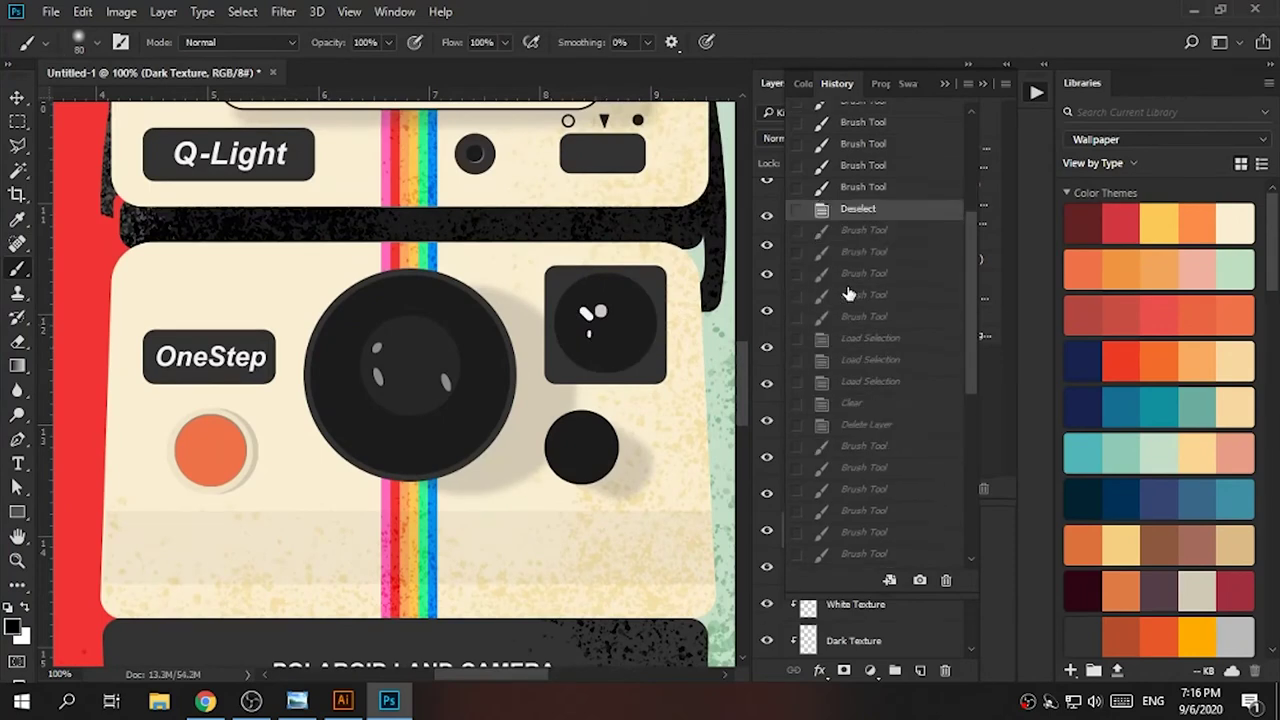
key(ctrl+alt+z)
key(ctrl+alt+z)
key(ctrl+alt+z)
- Dock the History panel and then close it
drag(848, 86, 895, 100)
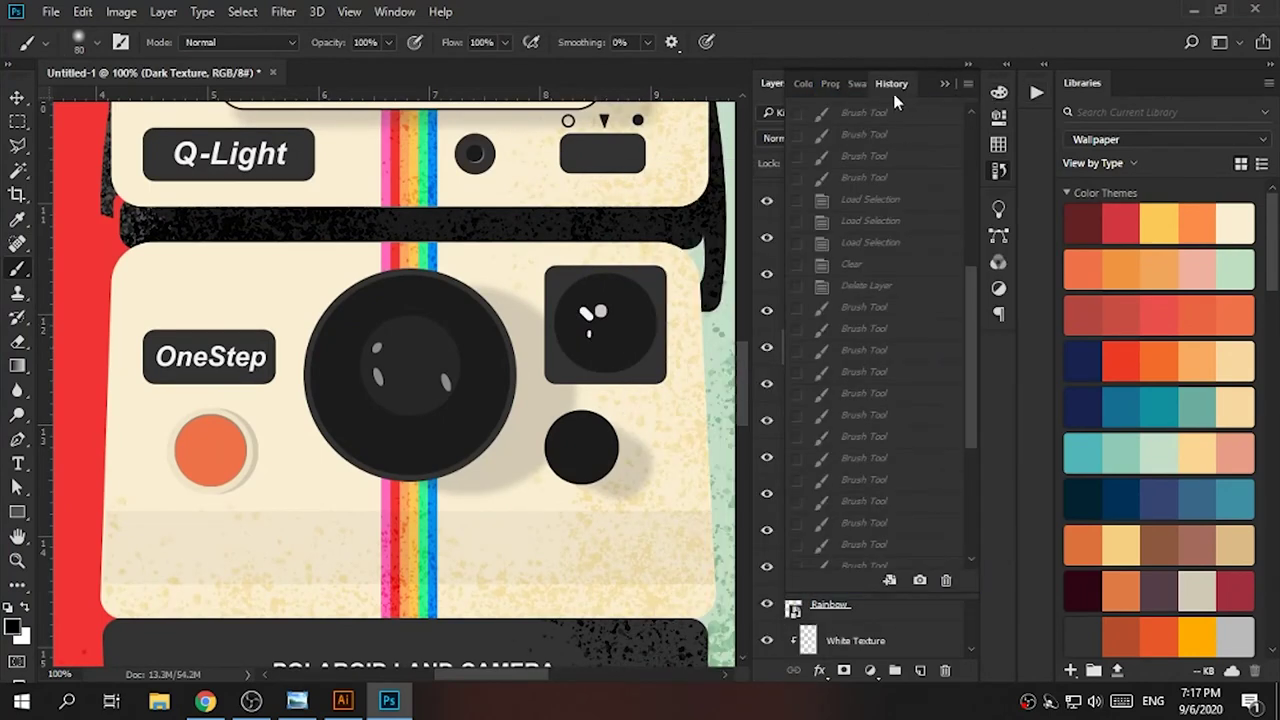
right_click(1065, 95)
click(1080, 103)
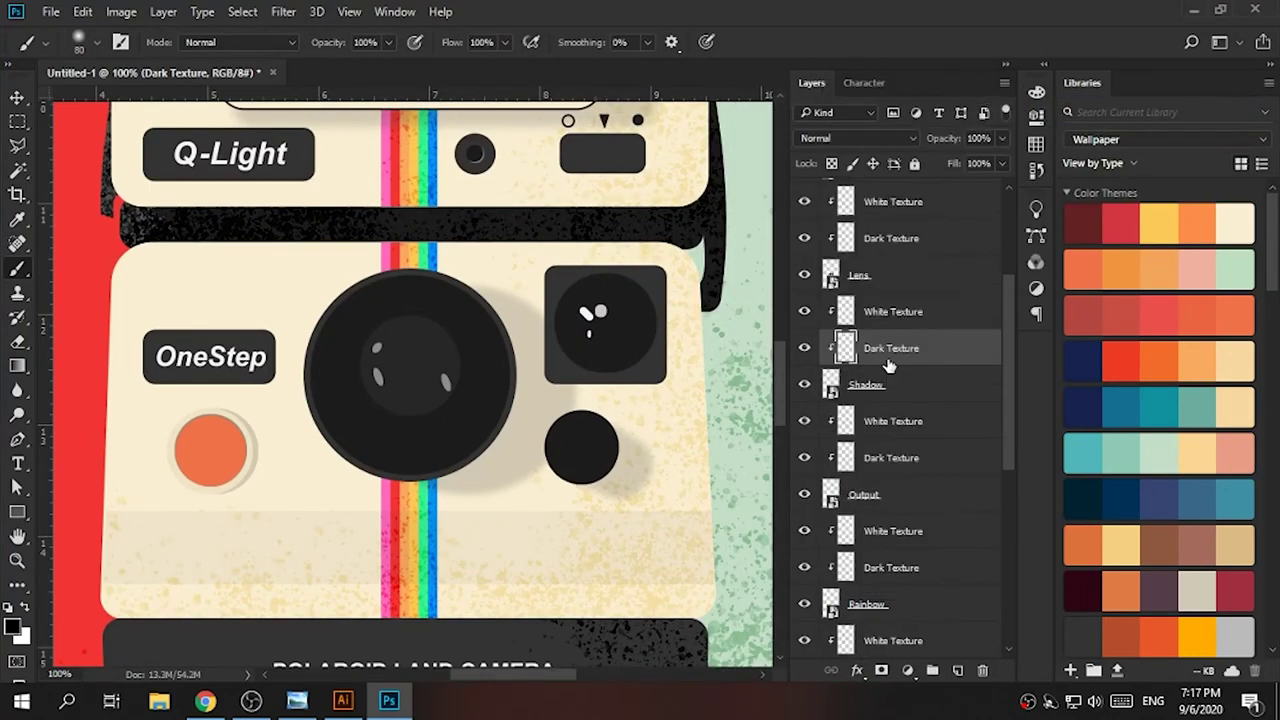
scroll(895, 335, up, 1)
- Collapse the Lens group and select the dark texture layer with the Brush tool
click(870, 352)
click(818, 311)
click(893, 238)
scroll(545, 100, up, 2)
scroll(471, 428, up, 2)
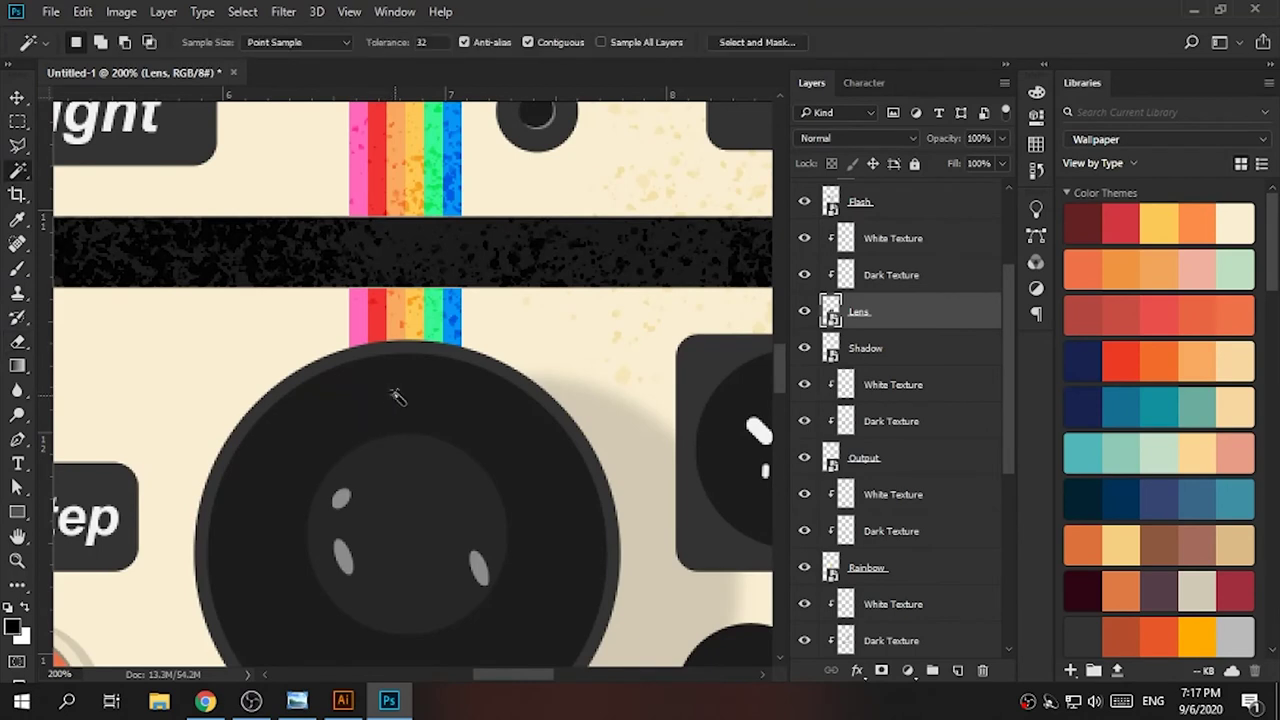
click(891, 274)
key(b)
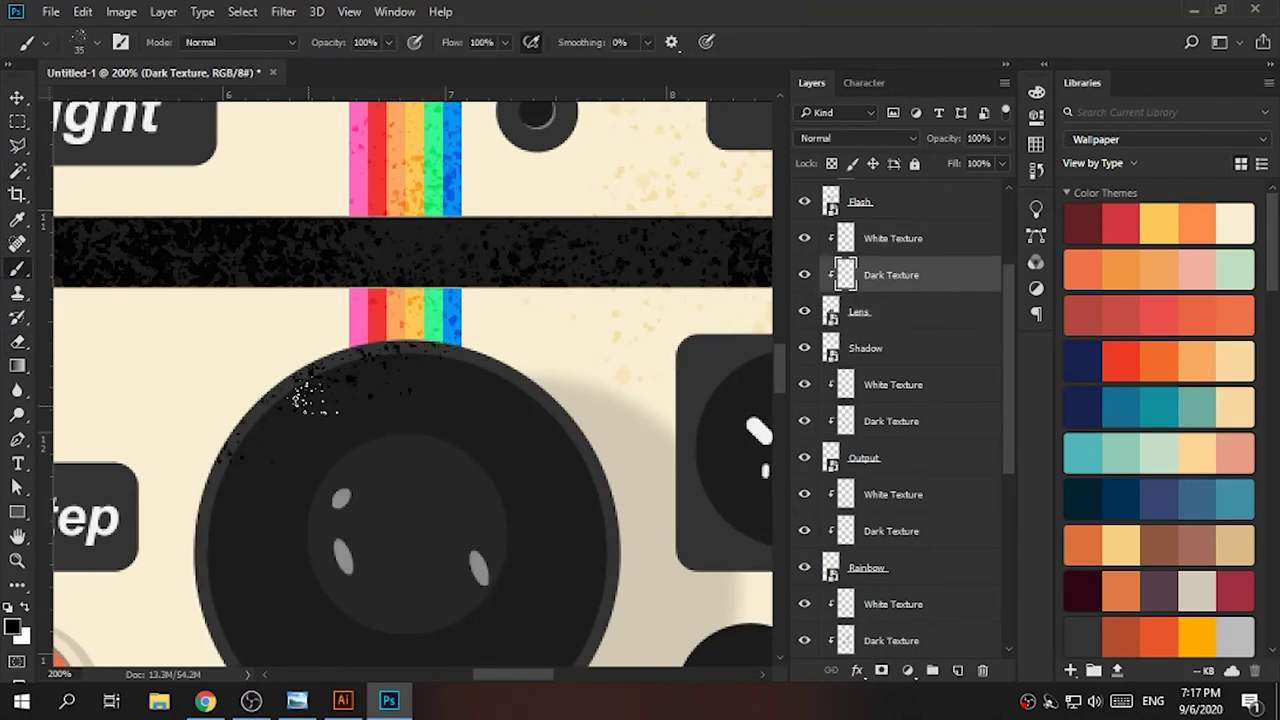
scroll(250, 375, down, 2)
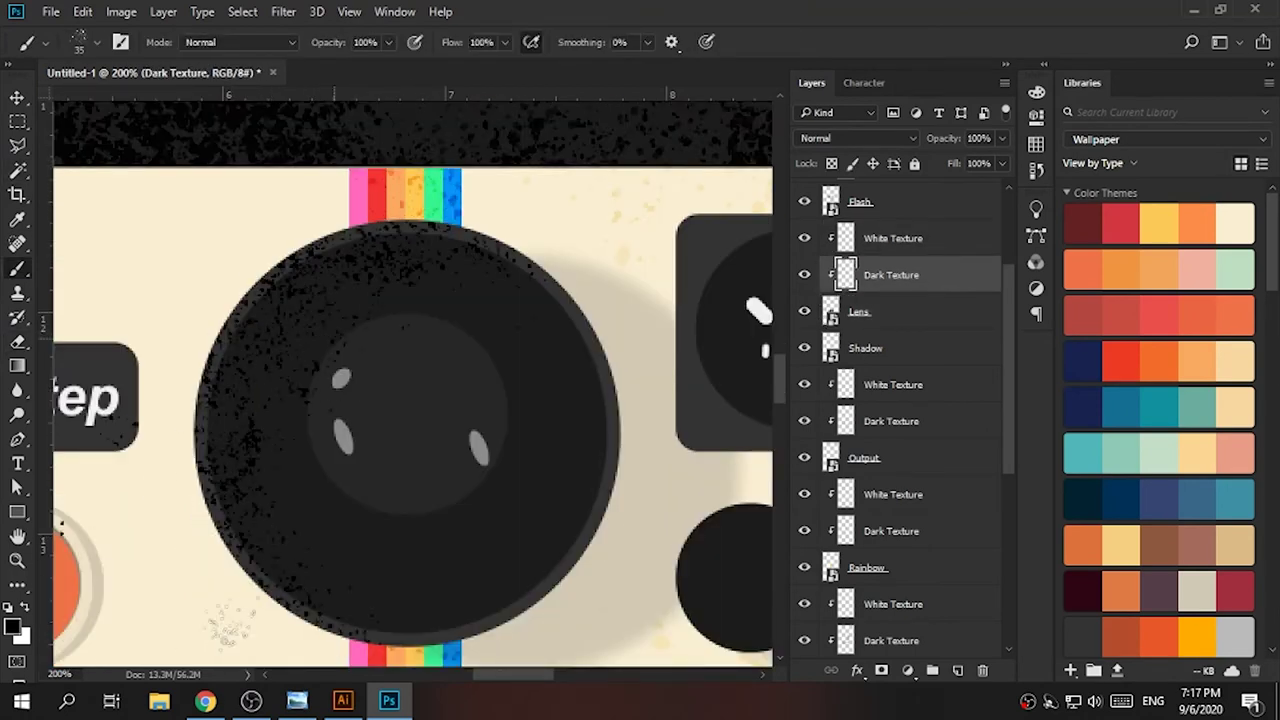
- Set the Flash's dark texture to Overlay at 50% opacity
click(855, 138)
click(812, 342)
click(855, 138)
click(835, 334)
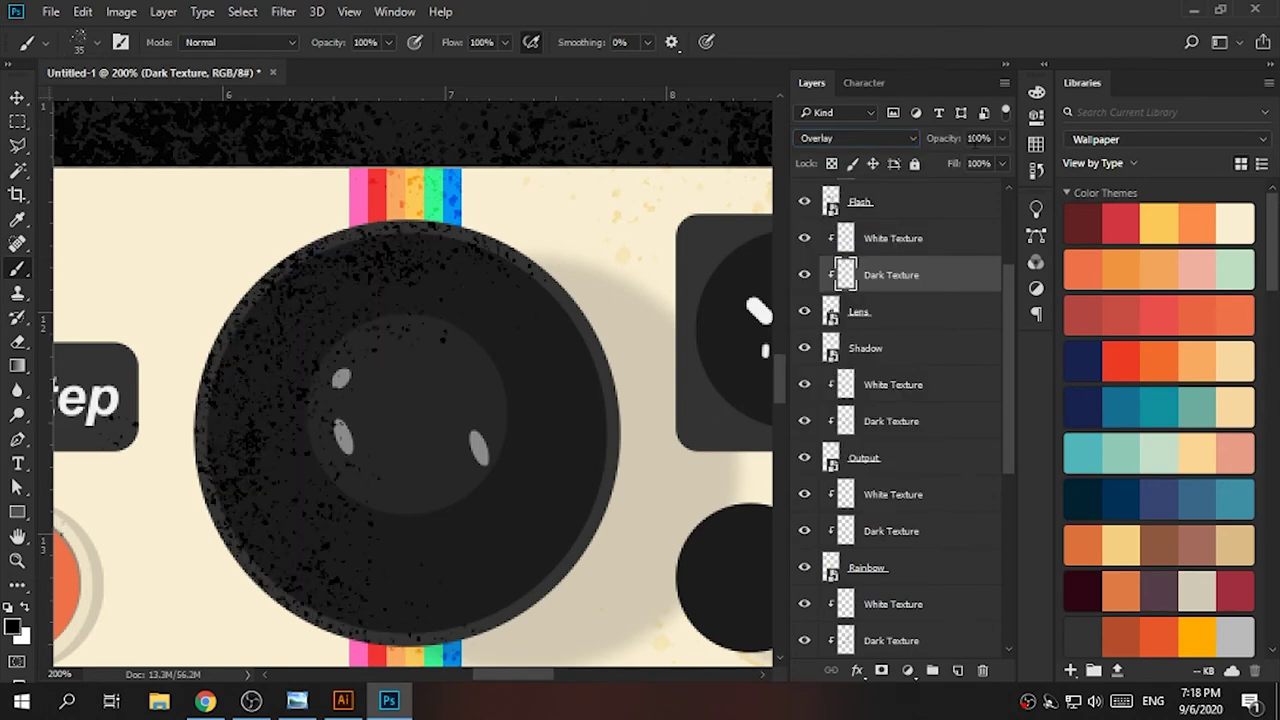
text(805)
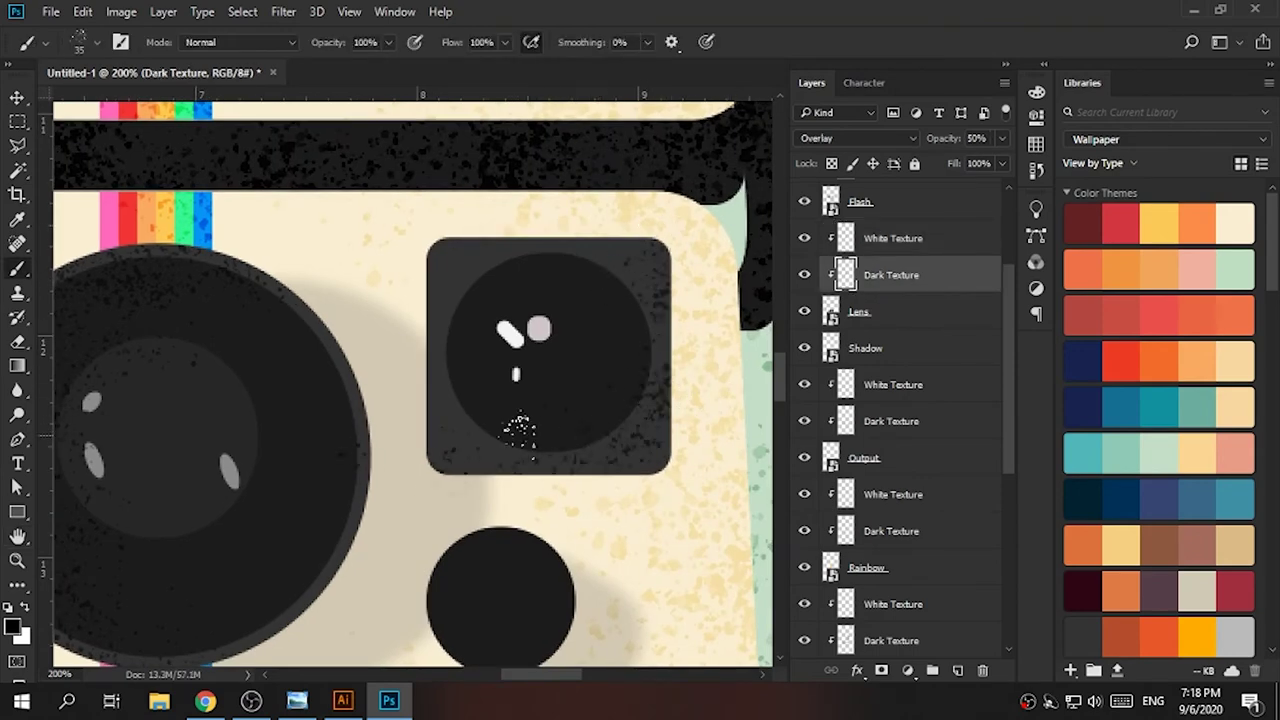
scroll(588, 451, down, 3)
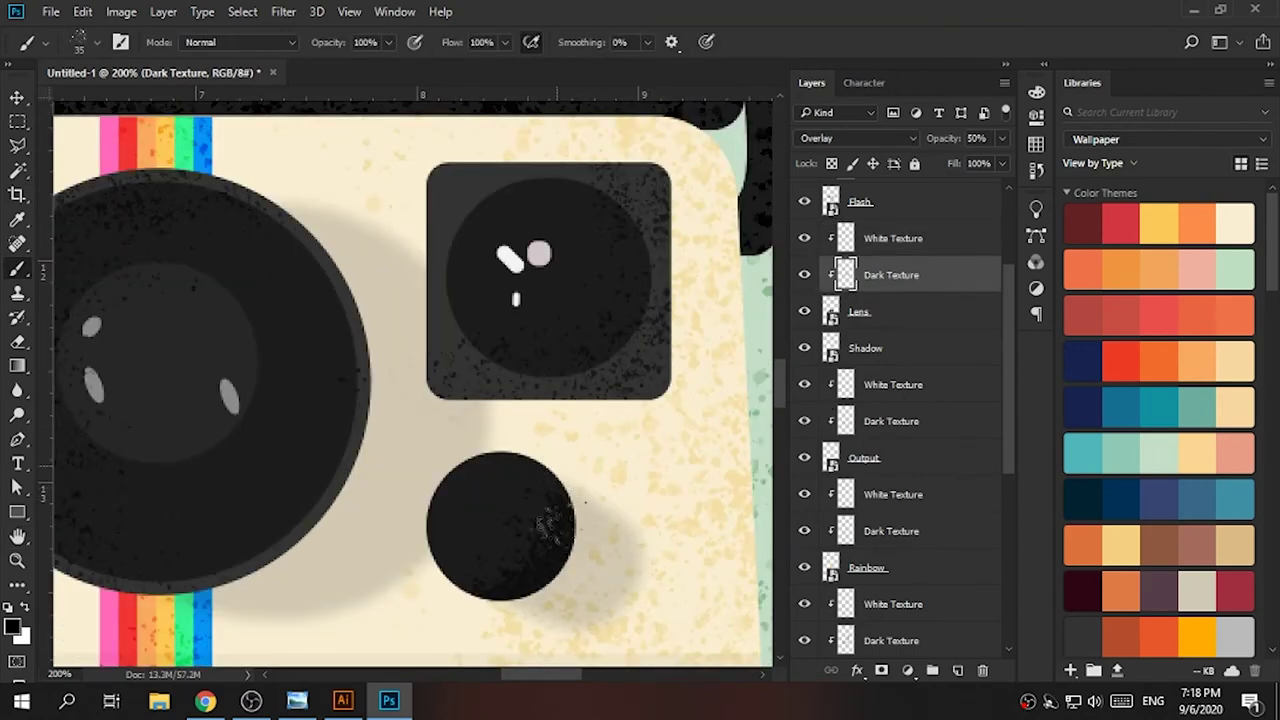
- Paint dark speckles onto the lens rim and across the orange button
drag(550, 525, 793, 575)
drag(430, 252, 470, 226)
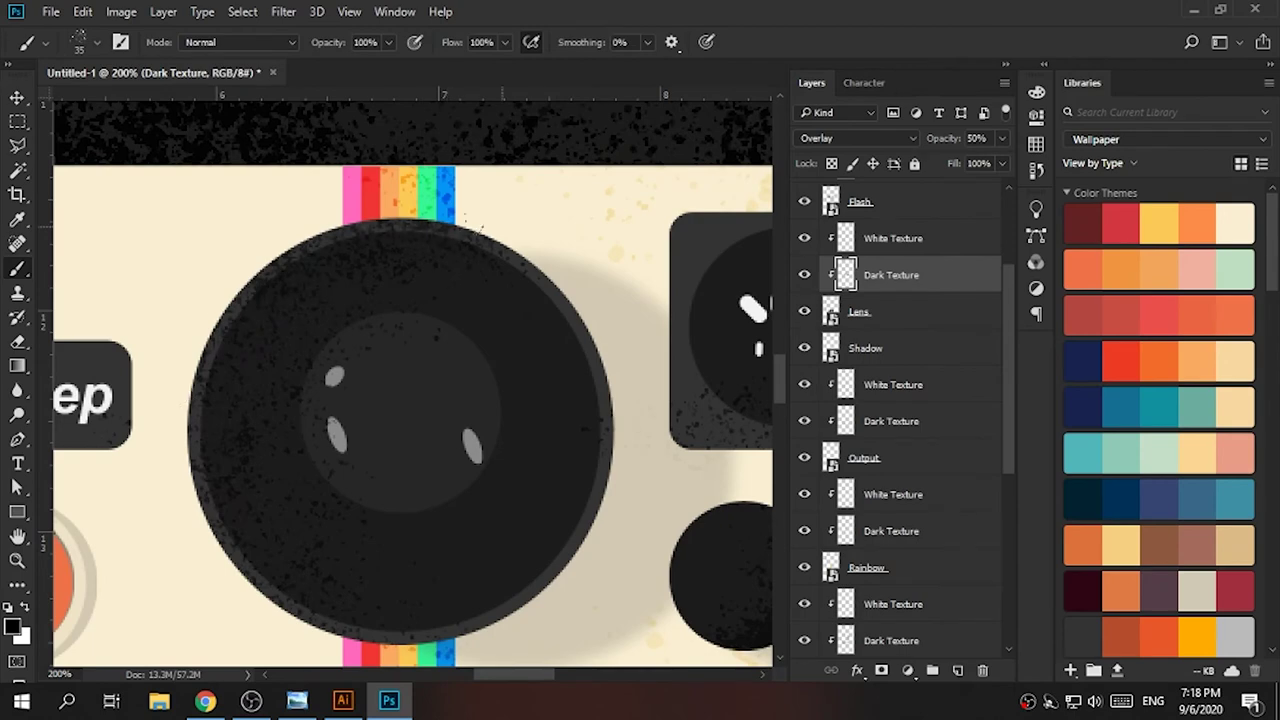
drag(337, 557, 500, 610)
drag(190, 630, 300, 394)
click(318, 385)
key(ctrl+plus)
drag(180, 335, 289, 315)
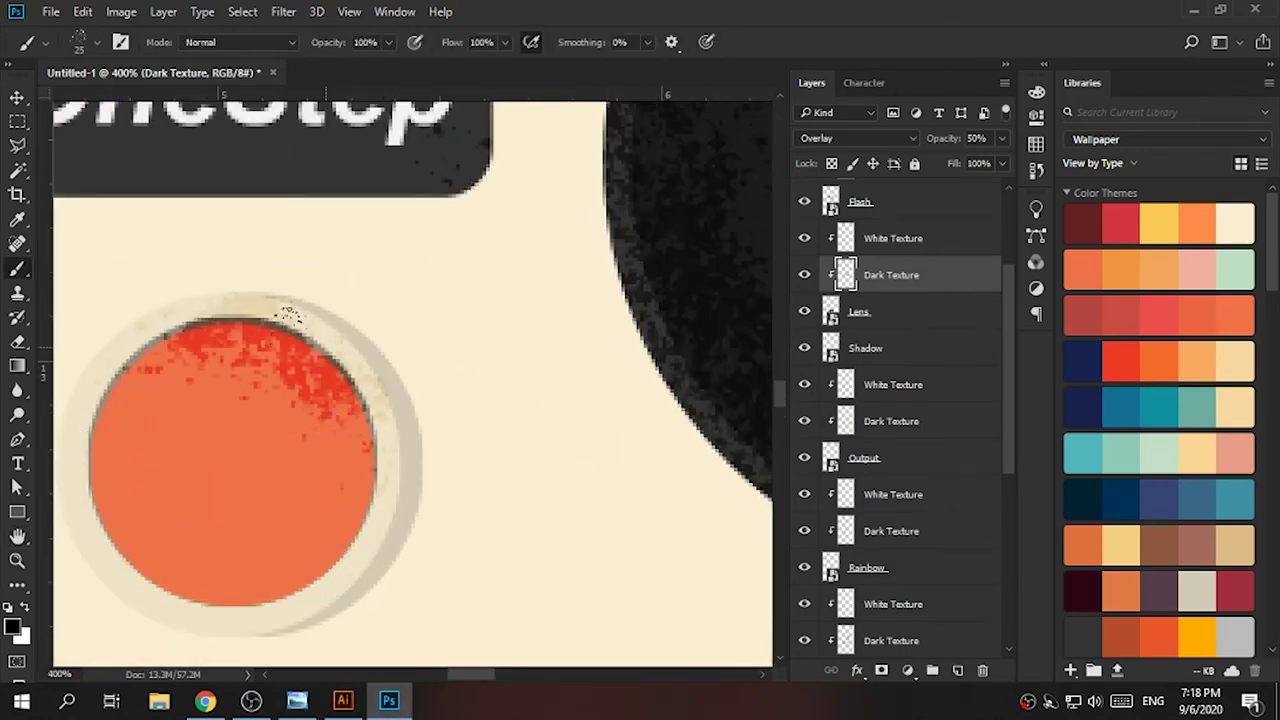
- Work around the OneStep label, Q-Light area and black strip, then fit the poster on screen
key(ctrl+0)
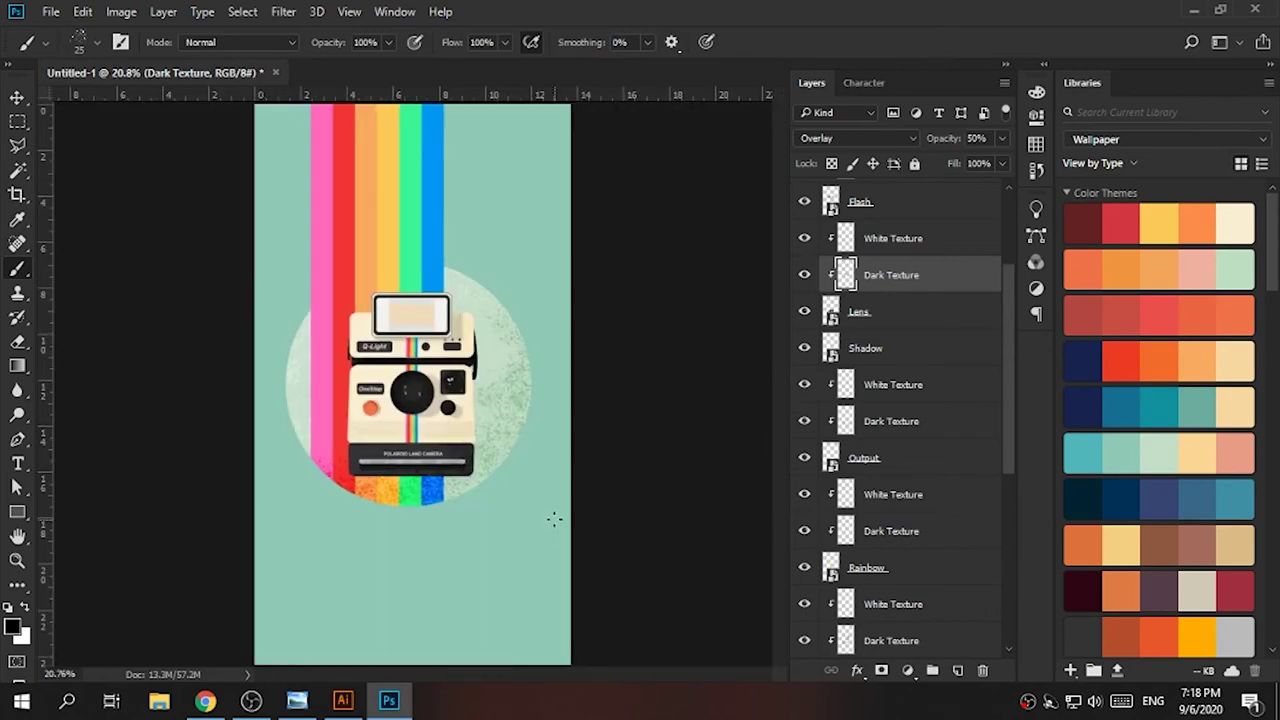
key(ctrl+plus)
key(ctrl+plus)
key(ctrl+plus)
key(ctrl+plus)
drag(329, 449, 475, 530)
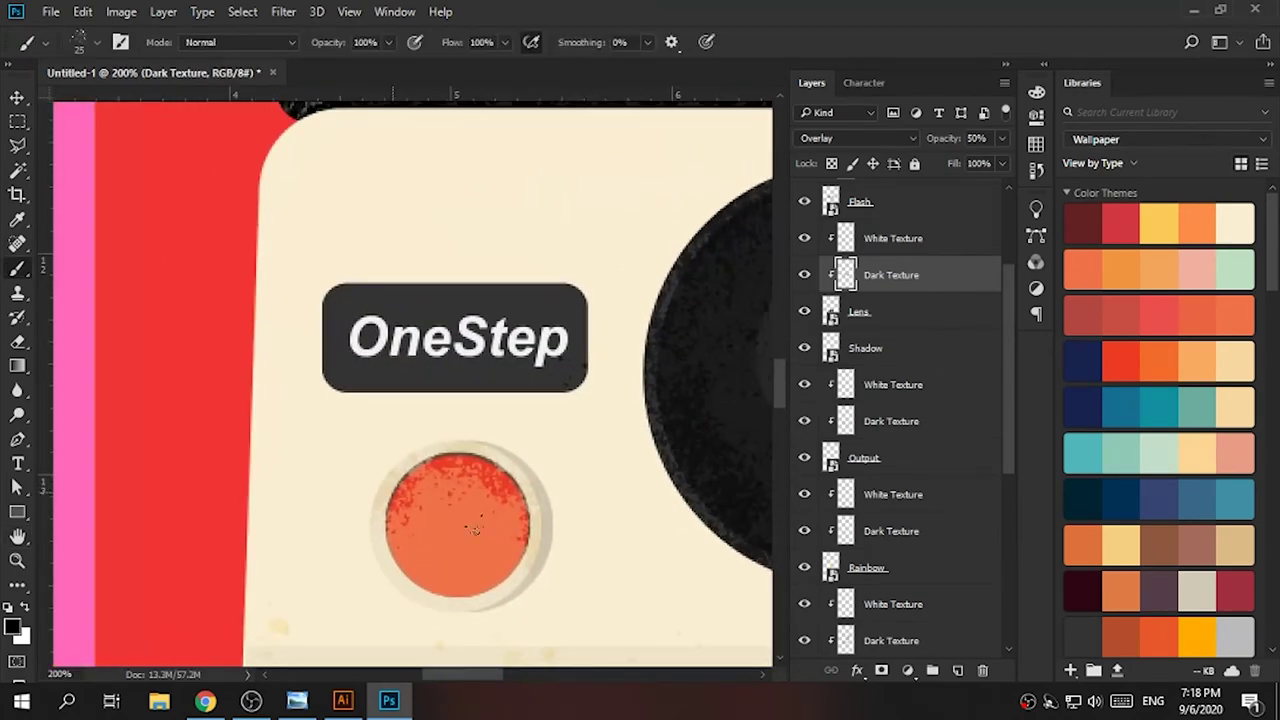
key(ctrl+minus)
drag(600, 420, 357, 420)
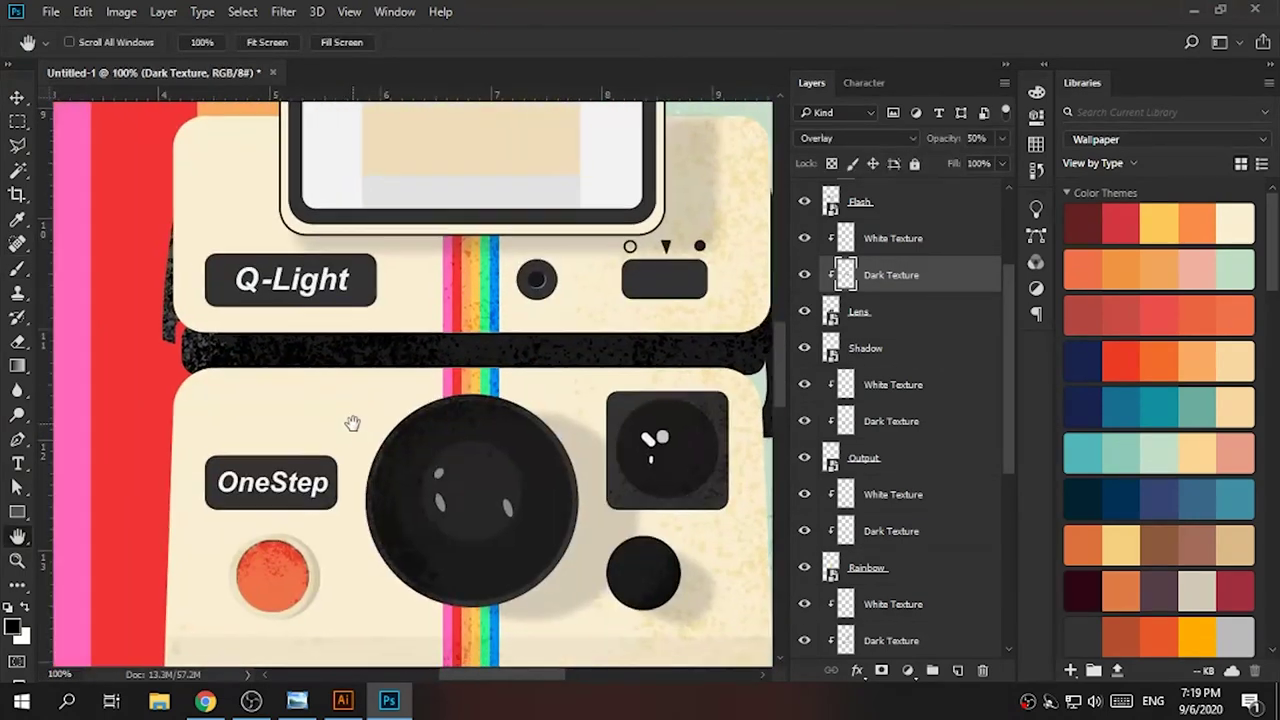
key(ctrl+plus)
key(ctrl+plus)
drag(440, 270, 610, 250)
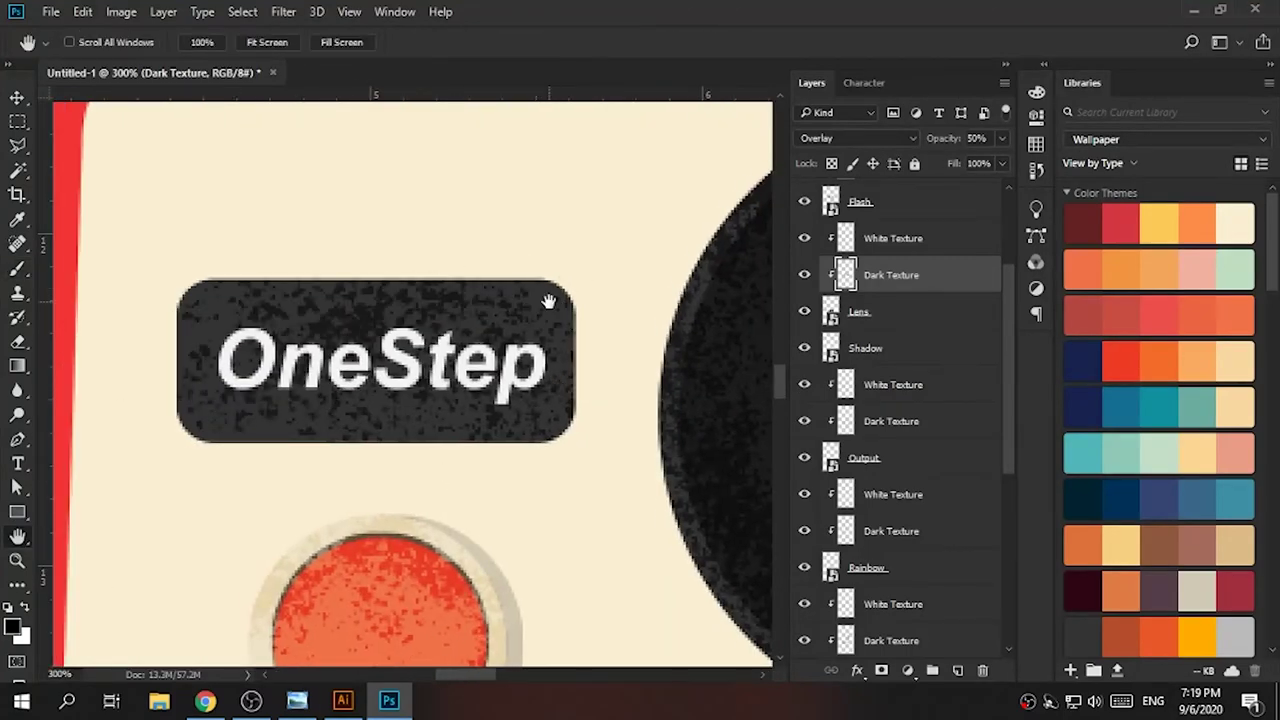
drag(549, 294, 250, 262)
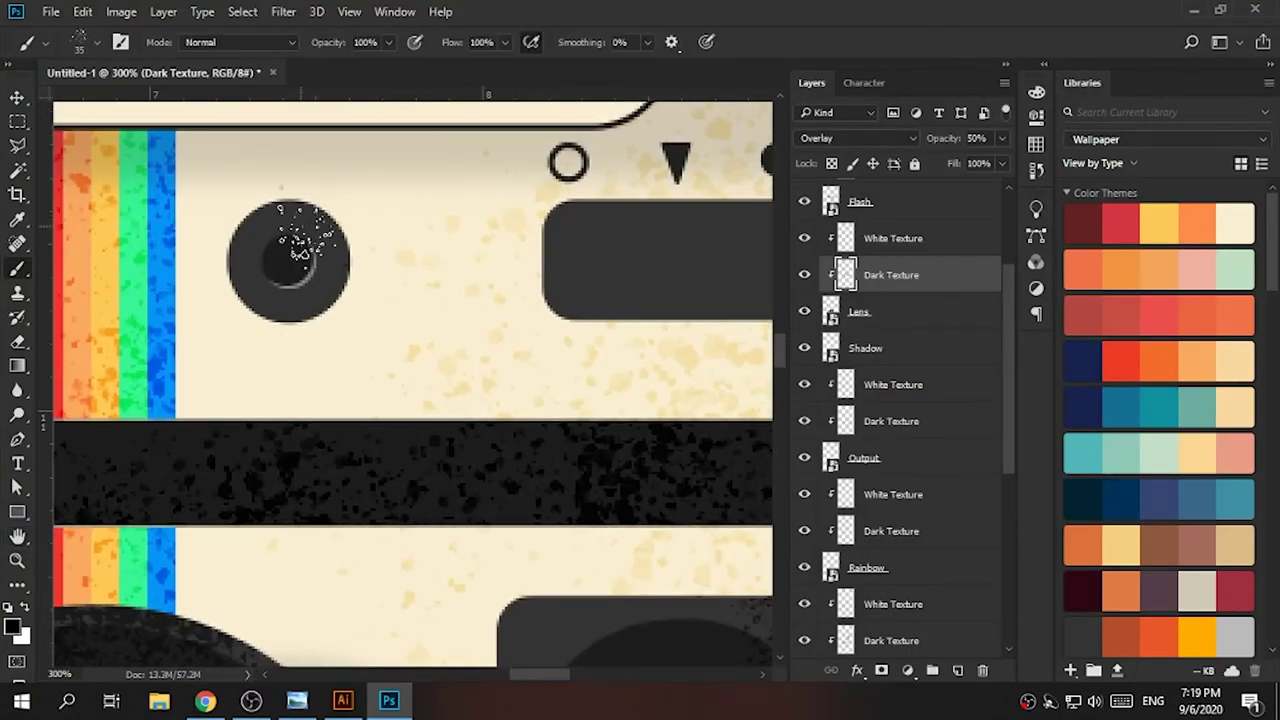
scroll(409, 354, right, 3)
scroll(443, 323, right, 4)
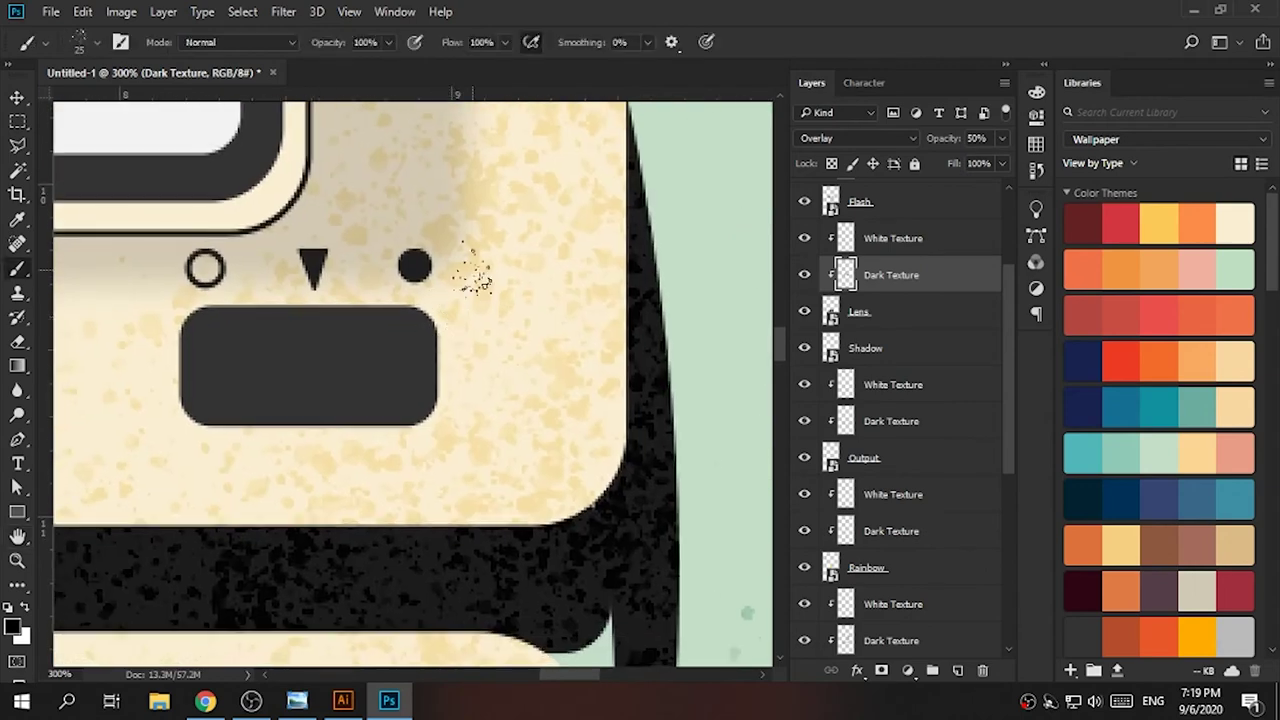
key(ctrl+0)
- Paint dark speckles on the viewfinder's right side and blend them as Soft Light
key(ctrl+plus)
key(ctrl+plus)
key(ctrl+plus)
scroll(880, 330, up, 3)
click(880, 311)
scroll(617, 480, up, 2)
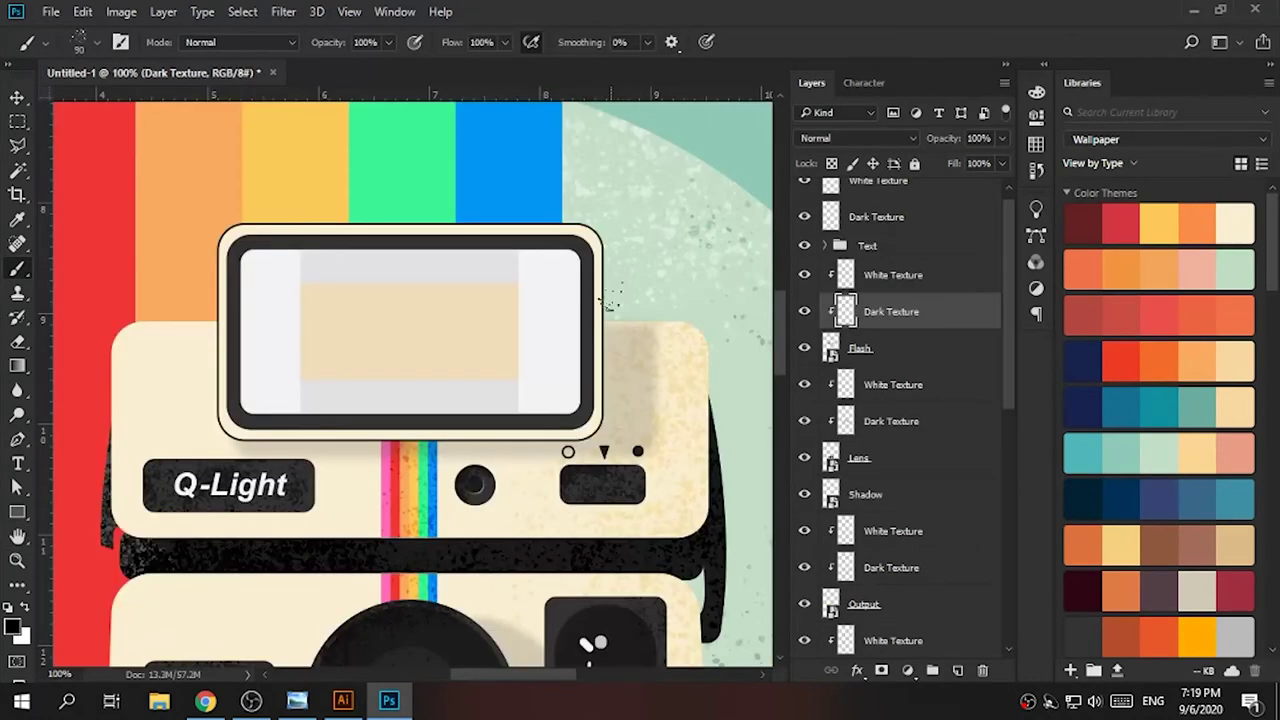
key(bracketleft)
key(bracketleft)
drag(608, 332, 617, 380)
click(858, 138)
click(850, 310)
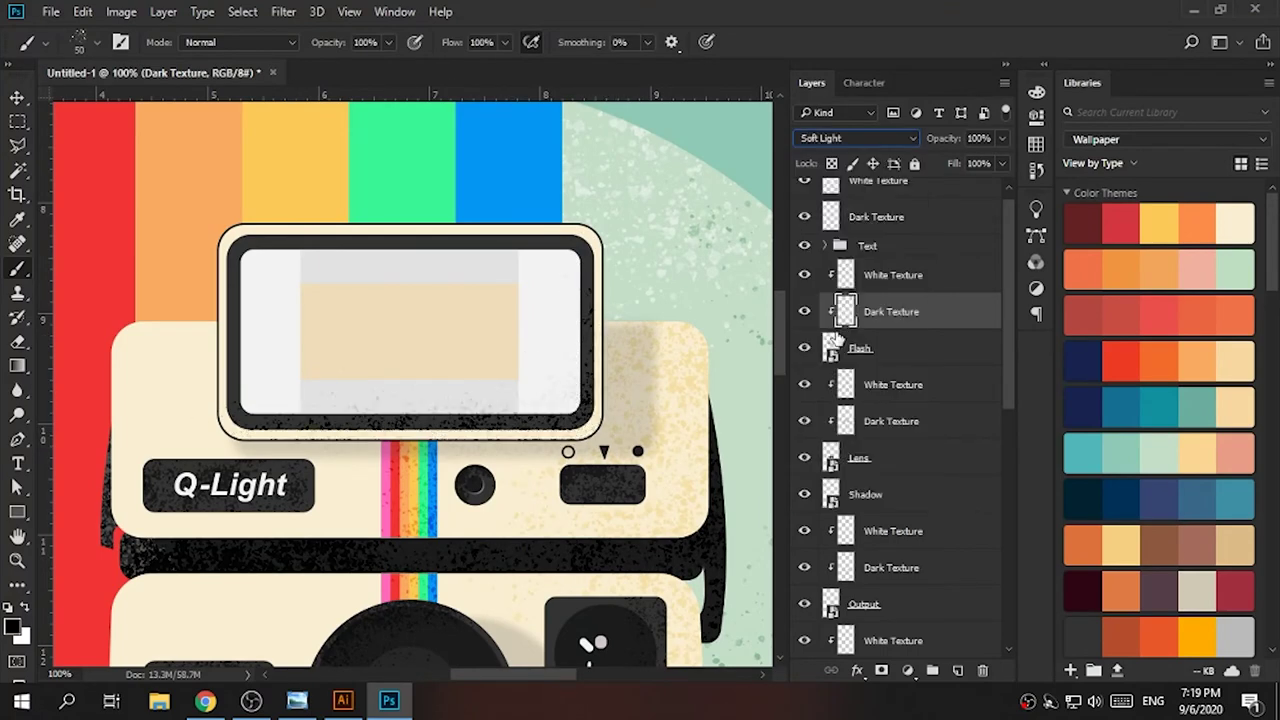
- Set the viewfinder's white texture layer to Overlay with white as painting colour
key(ctrl+minus)
click(905, 295)
key(ctrl+plus)
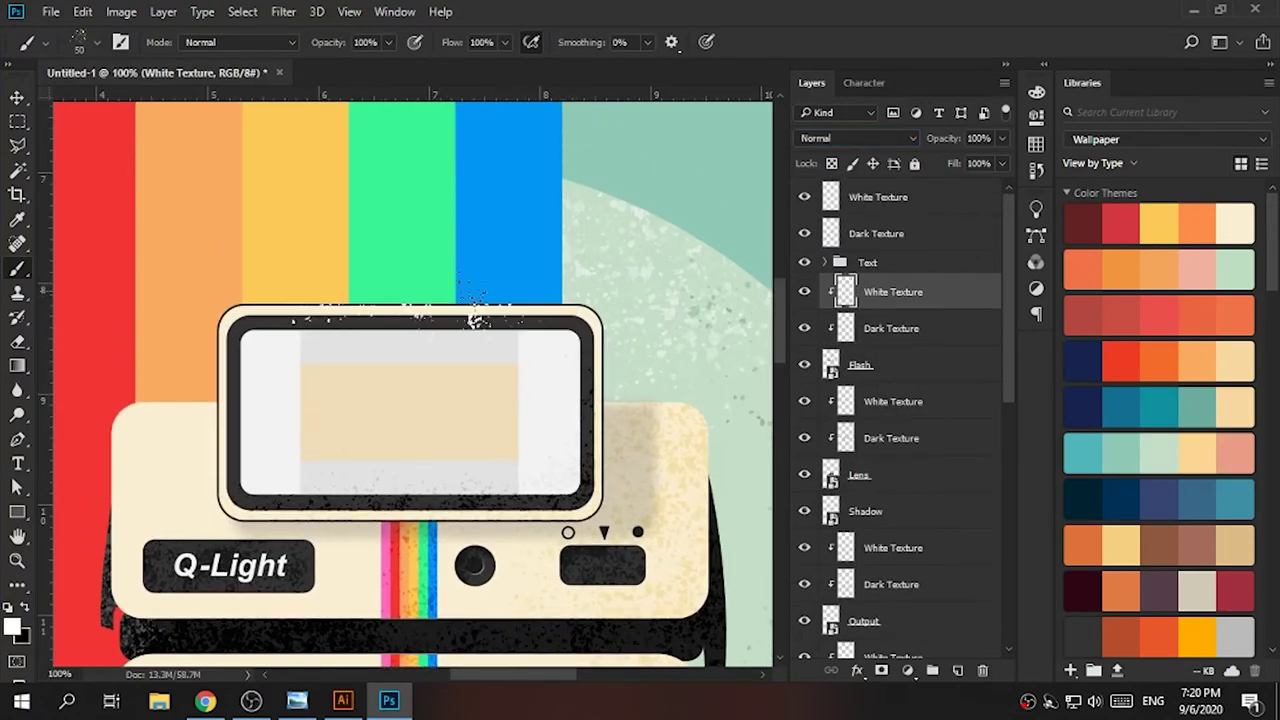
click(858, 138)
click(830, 320)
scroll(600, 400, down, 2)
- Set the Flash's white texture layer to Soft Light and shrink the eraser
click(893, 401)
scroll(633, 288, down, 4)
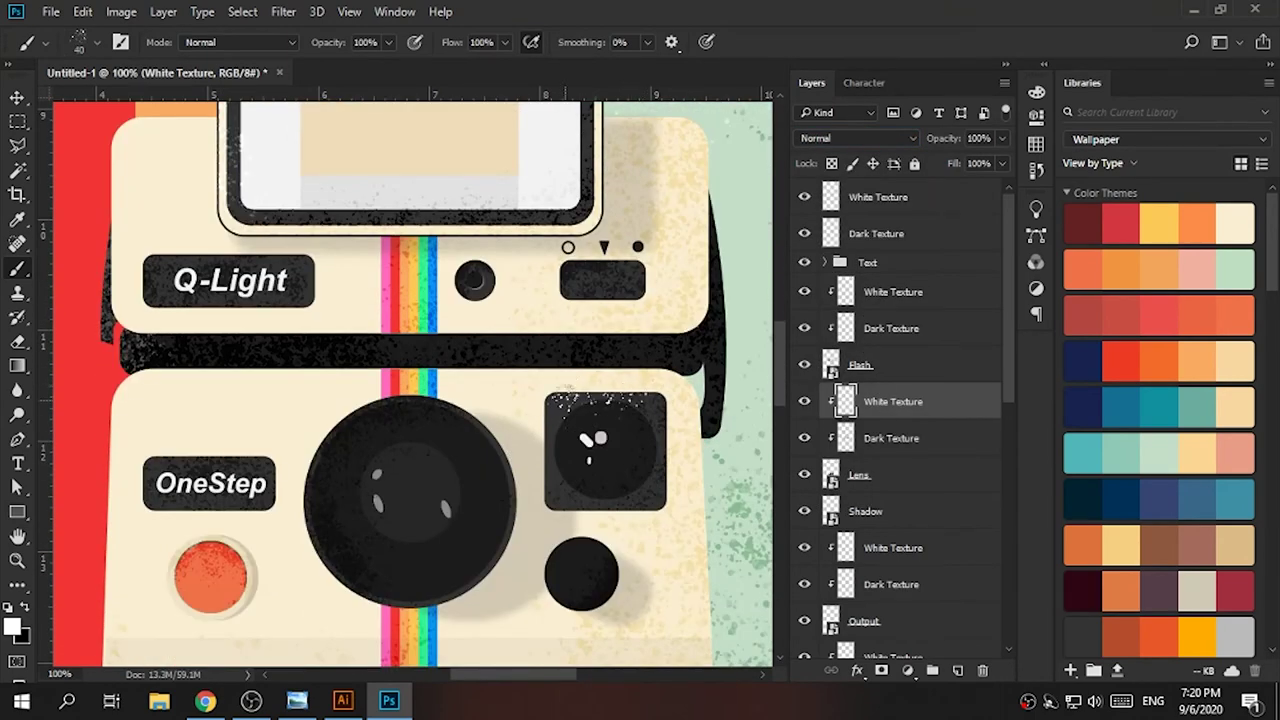
click(858, 138)
click(850, 339)
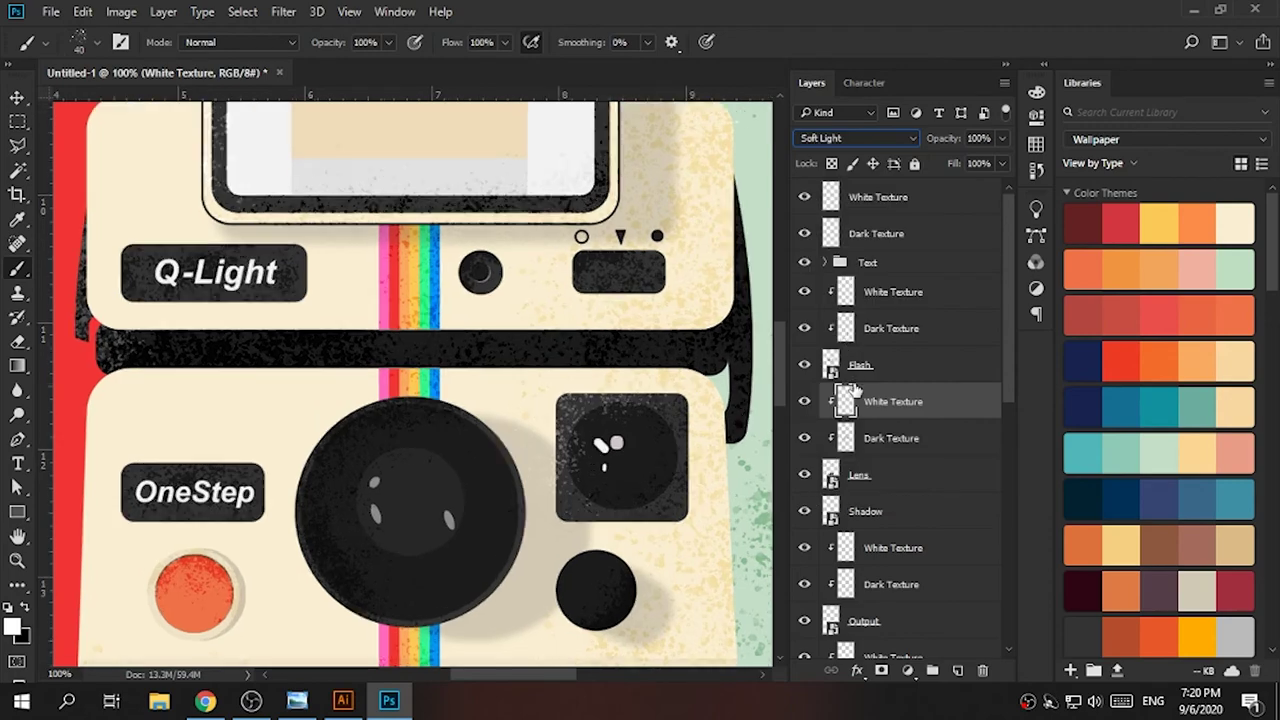
key(ctrl+plus)
key(ctrl+plus)
key(e)
key(bracketleft)
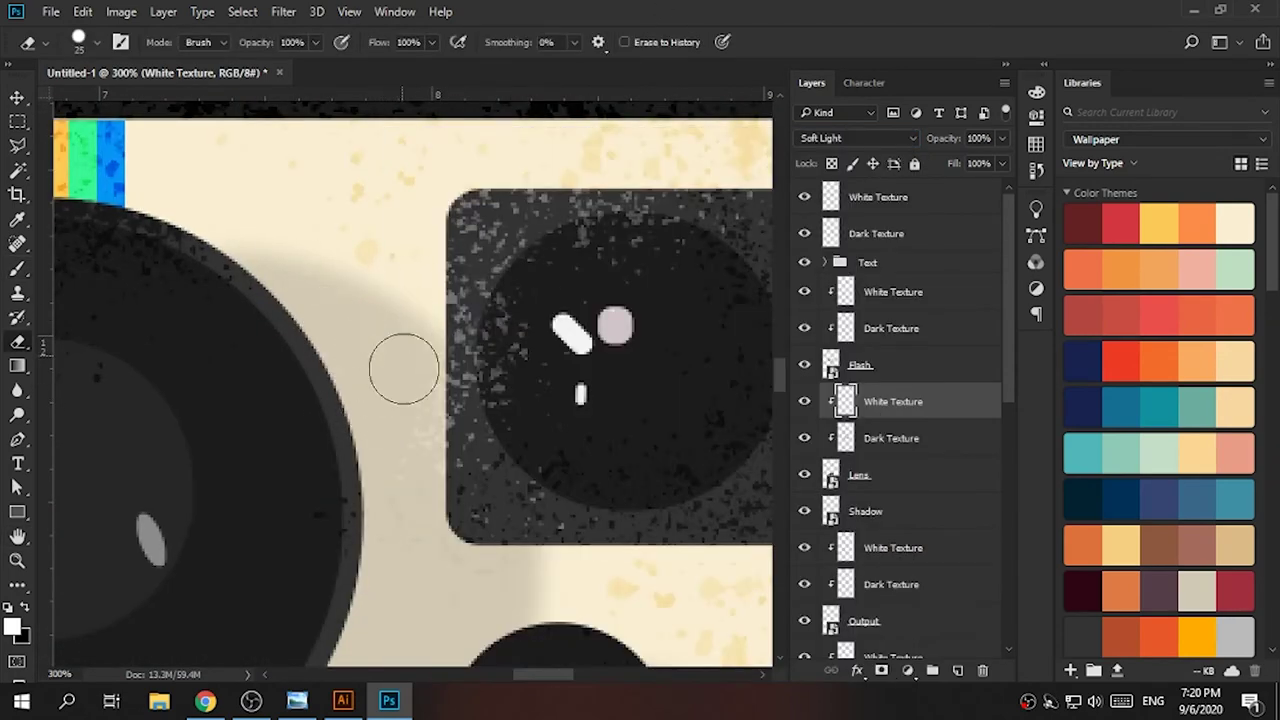
key(ctrl+minus)
key(ctrl+minus)
key(b)
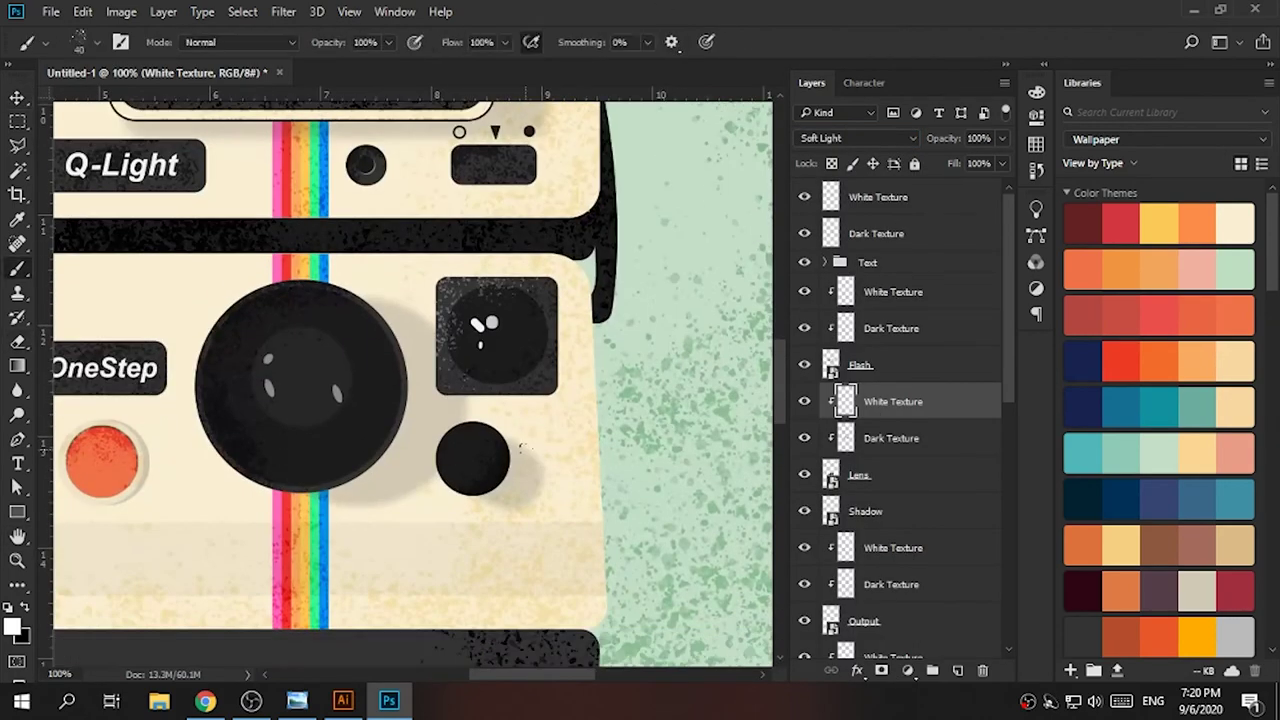
- Paint light speckles inside the big lens and along its right and lower edge
key(ctrl+plus)
key(ctrl+plus)
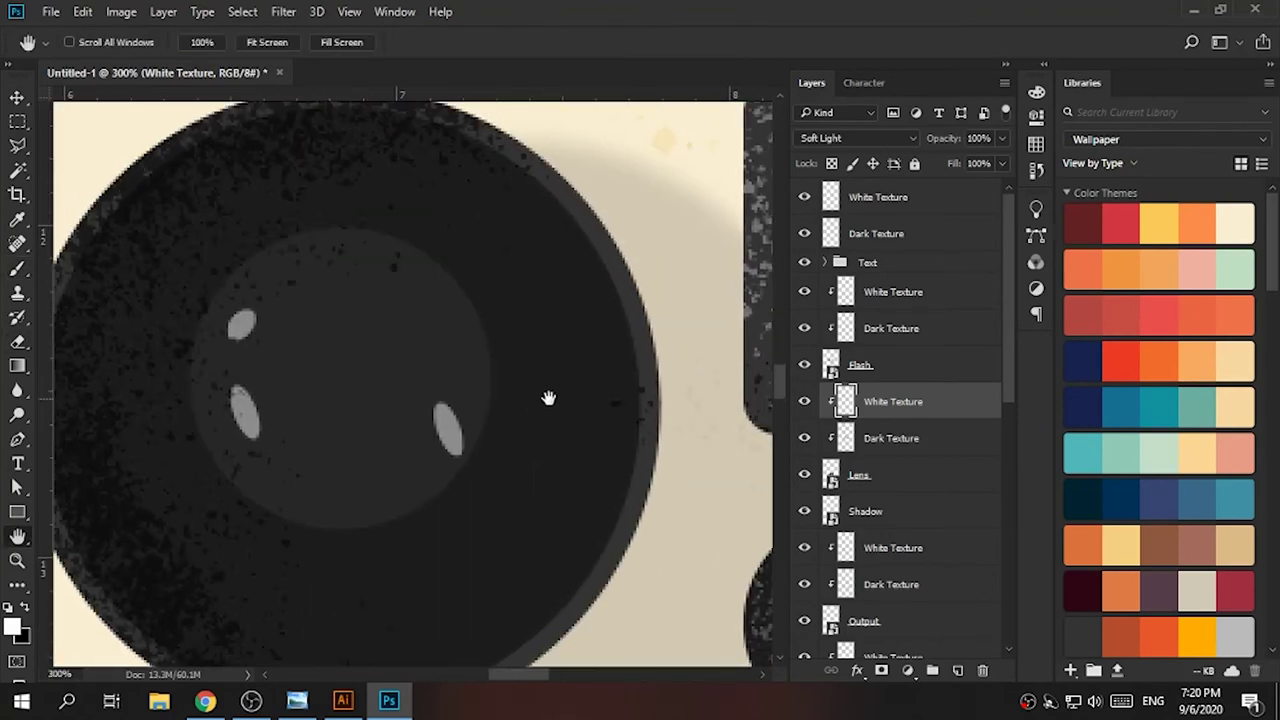
drag(306, 422, 546, 397)
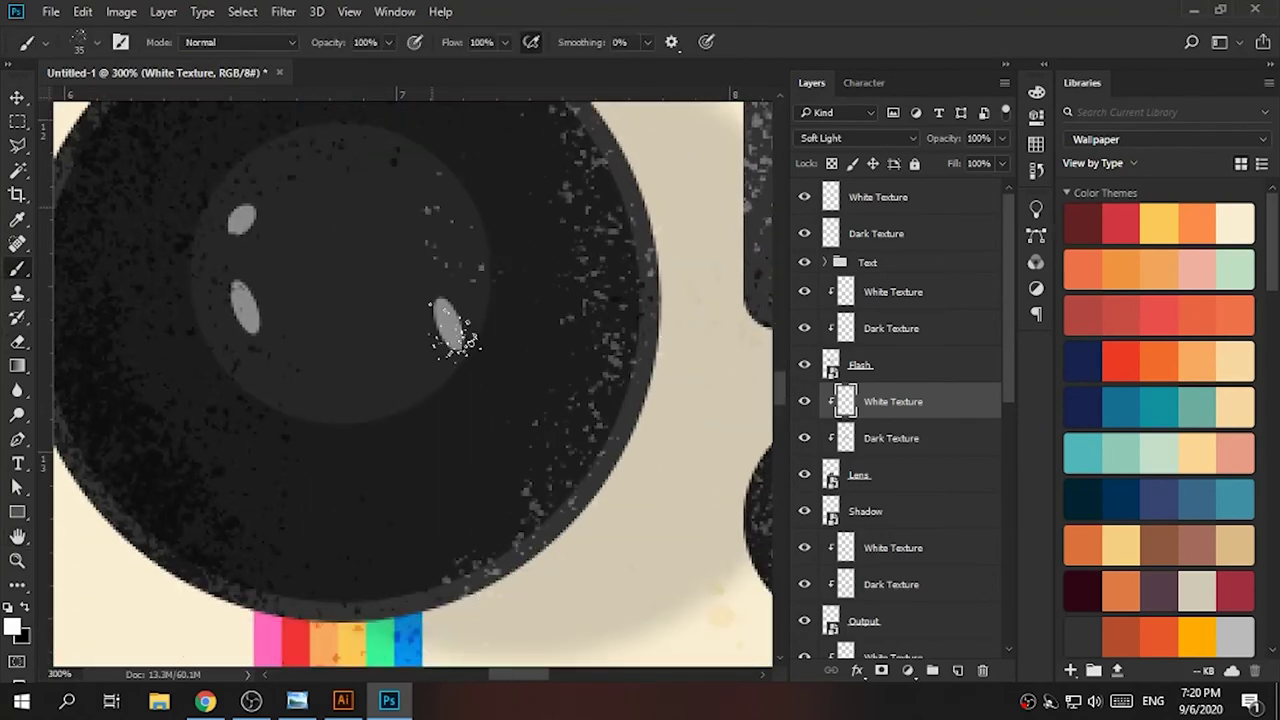
drag(425, 345, 335, 425)
mouse_move(620, 310)
mouse_down()
mouse_move(586, 428)
mouse_move(430, 600)
mouse_up()
- Refine the lens speckles by alternately erasing and painting, then pan to the viewfinder
key(e)
scroll(694, 340, up, 2)
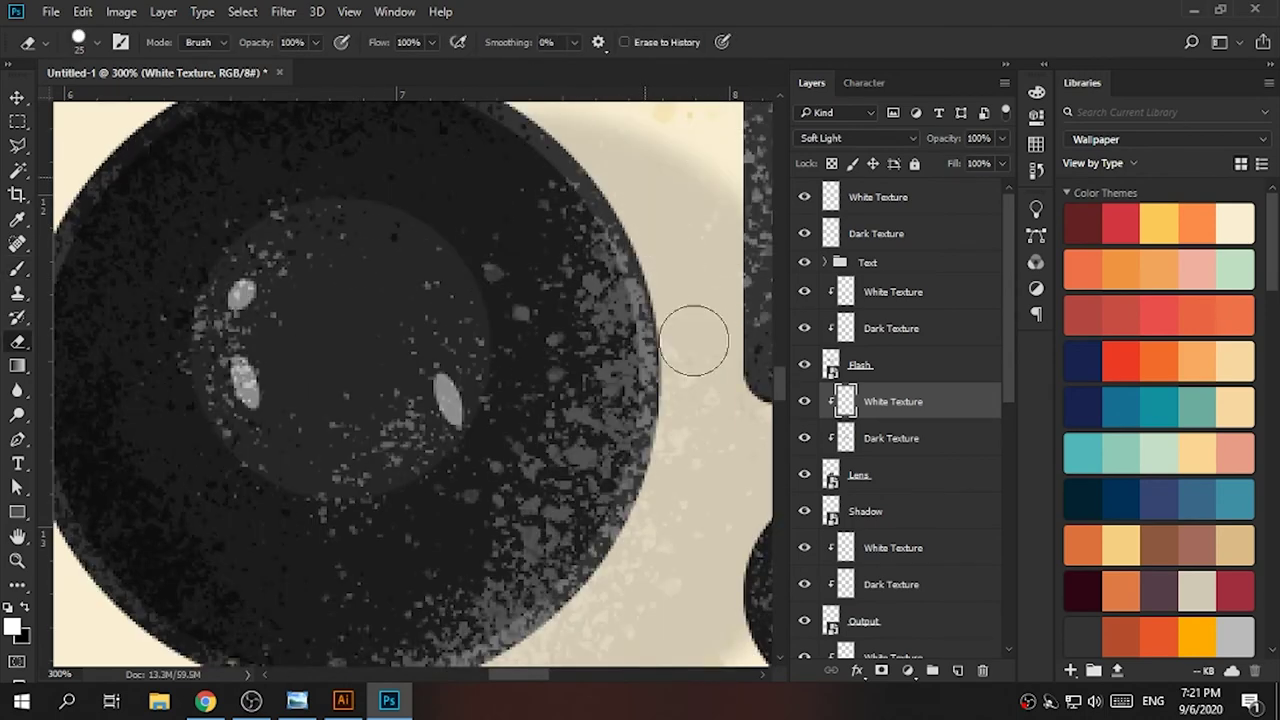
scroll(693, 421, down, 3)
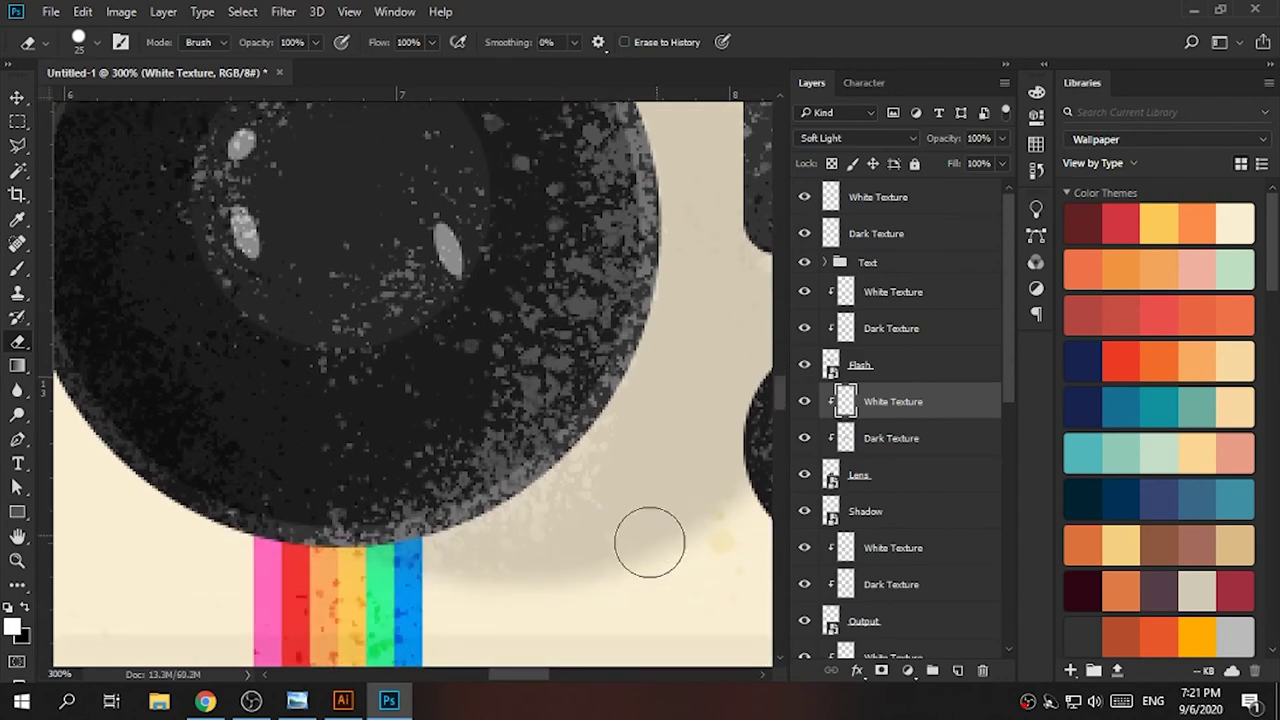
scroll(581, 556, up, 2)
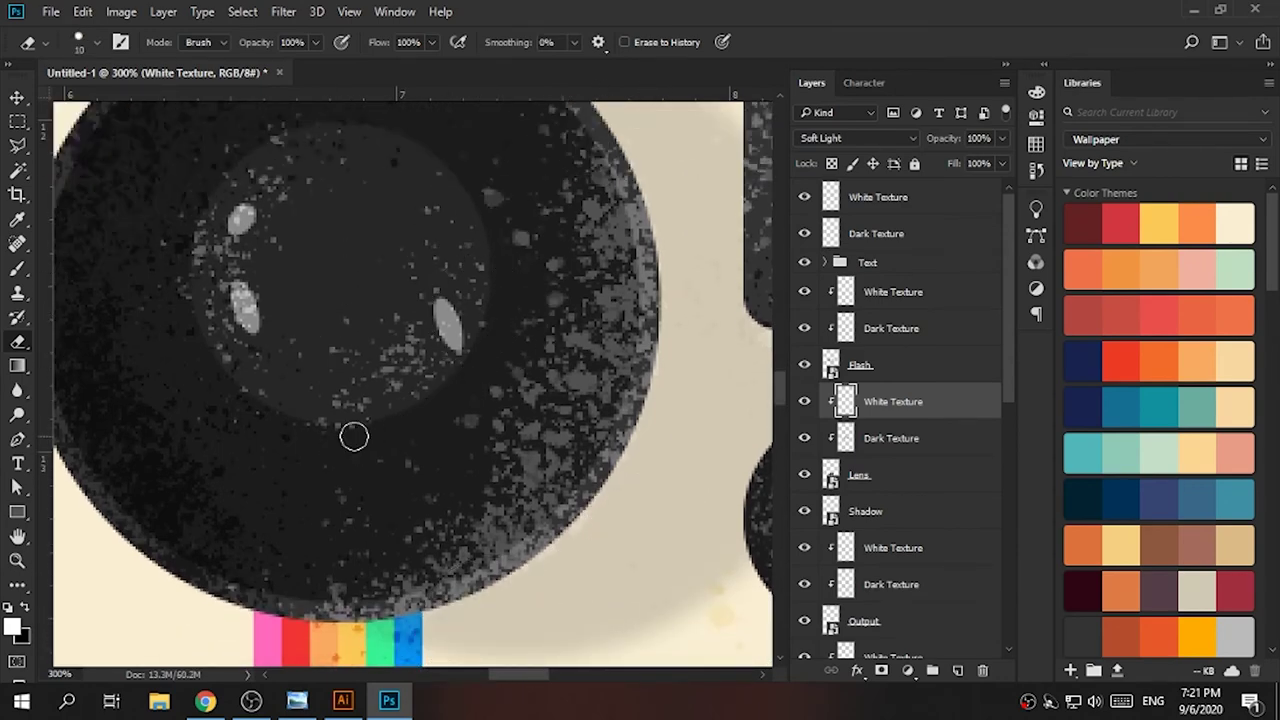
scroll(220, 451, down, 2)
scroll(300, 420, down, 3)
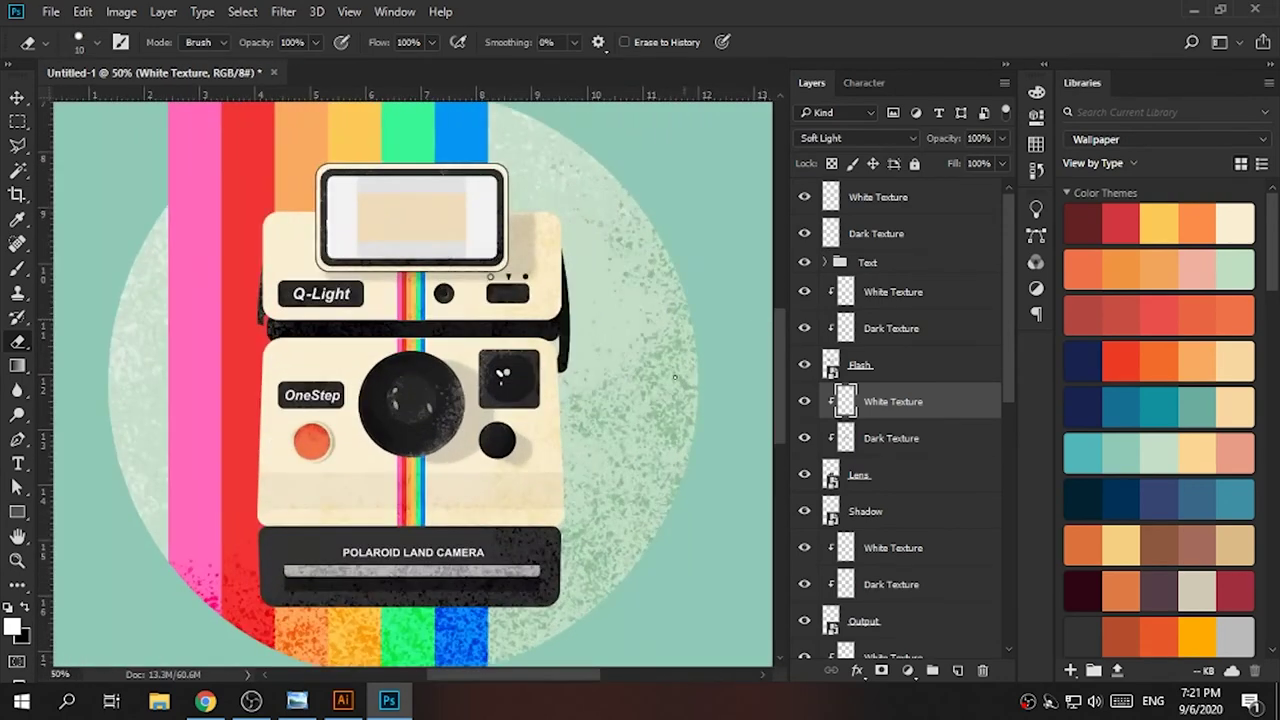
scroll(481, 372, up, 2)
key(b)
key(e)
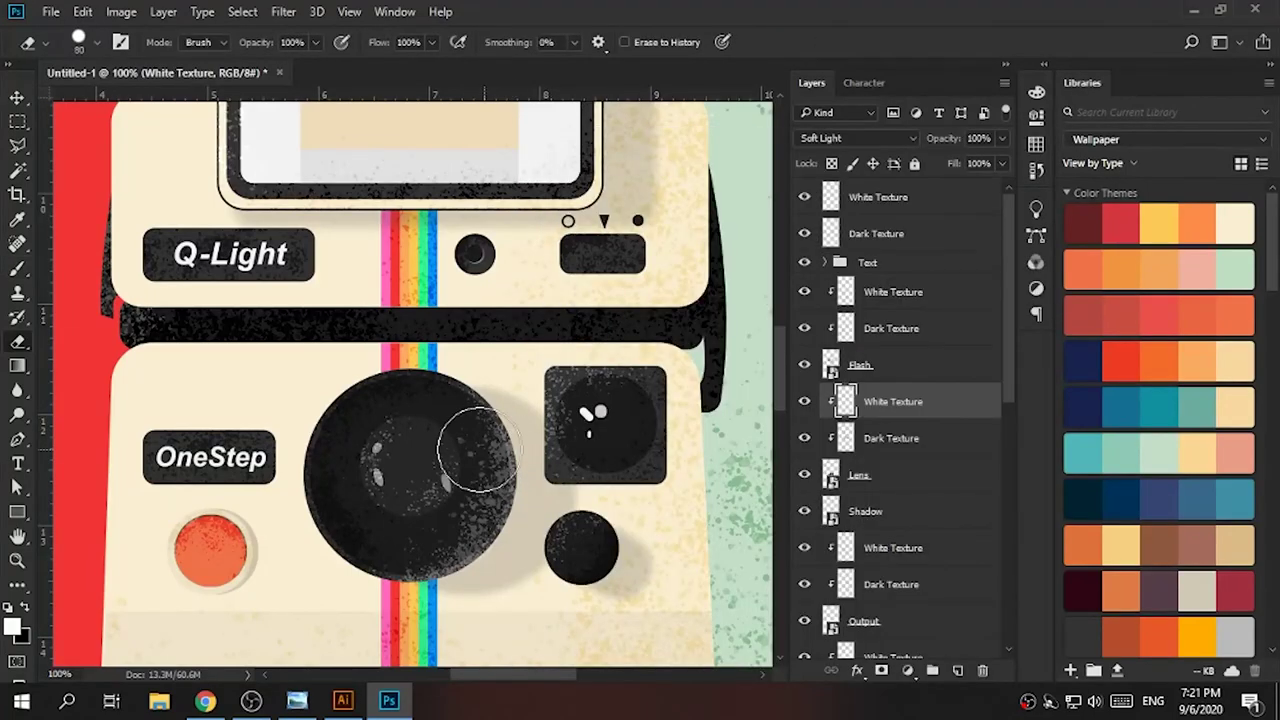
key(b)
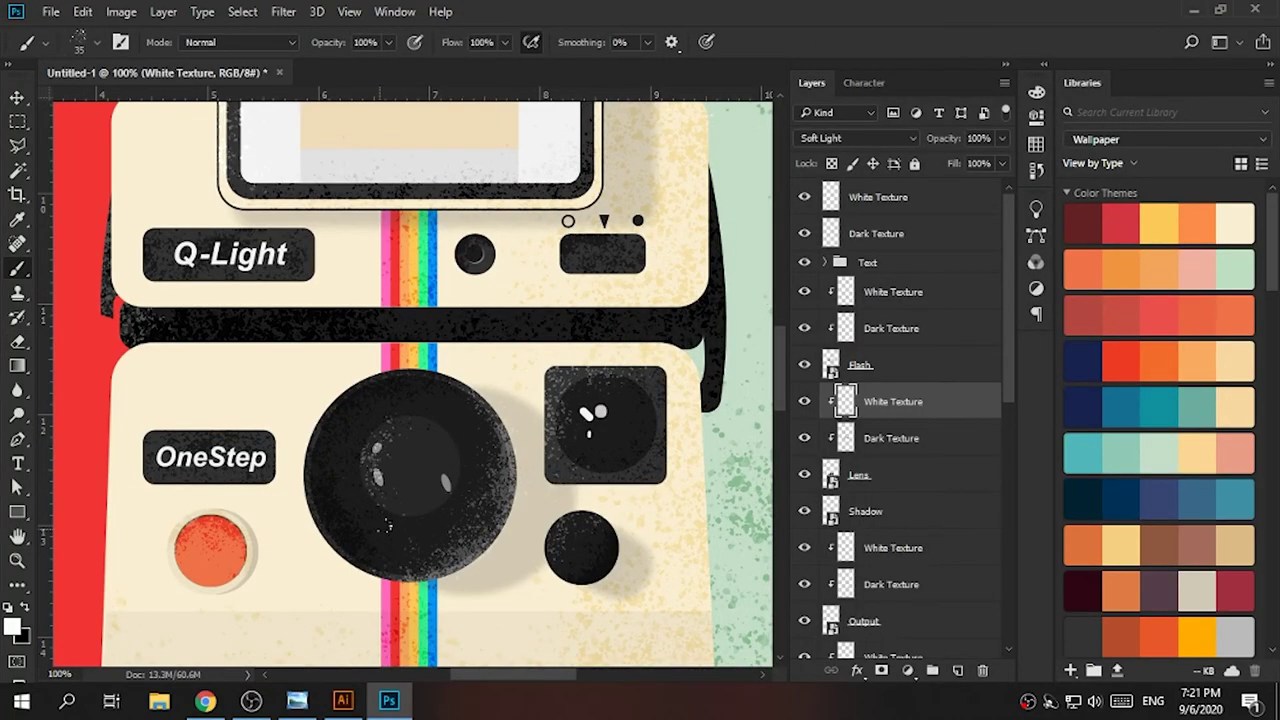
key(h)
drag(709, 221, 698, 381)
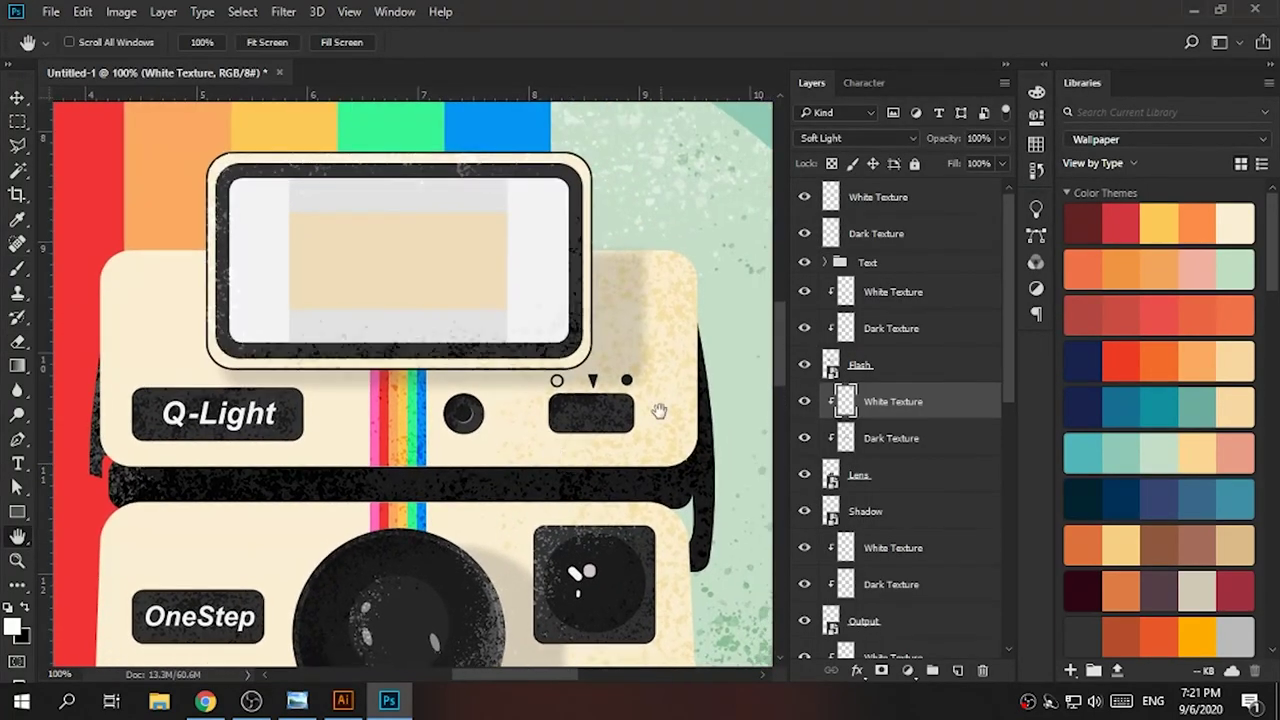
- Brush tan speckles on the viewfinder's Dark Texture layer
key(alt+bracketright)
key(alt+bracketright)
key(b)
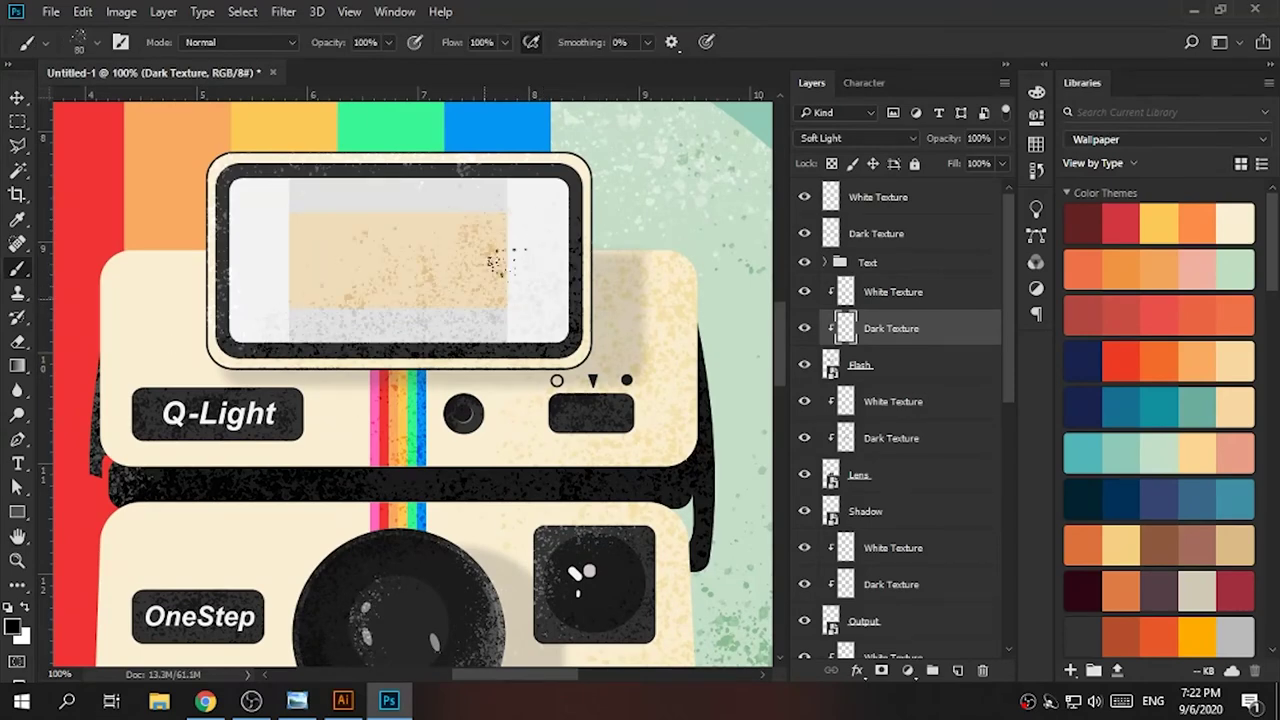
key(ctrl+0)
key(ctrl+plus)
key(ctrl+plus)
- Set the white texture layer under Shadow to Overlay blending
key(alt+bracketleft)
key(alt+bracketleft)
key(alt+bracketleft)
key(w)
scroll(298, 492, down, 2)
key(b)
key(x)
key(shift+alt+o)
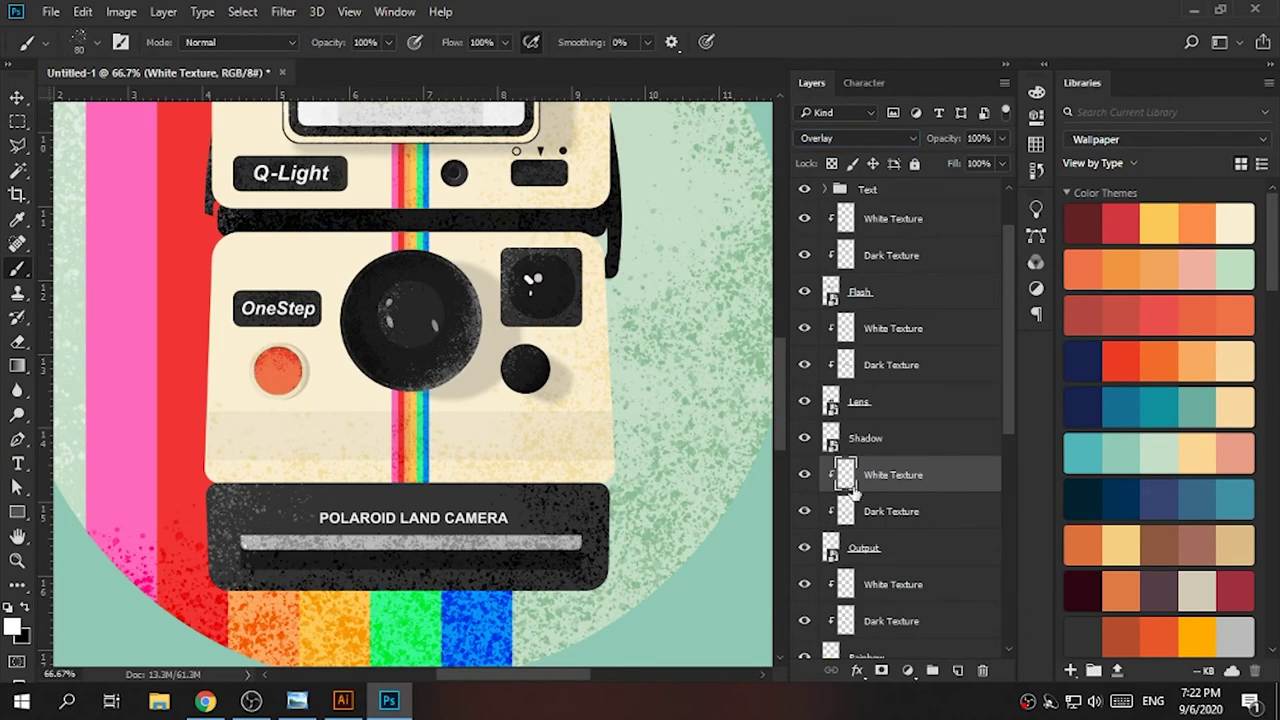
- Change the Output white texture's blend mode and set the Rainbow's white texture to Soft Light
key(alt+bracketleft)
key(alt+bracketleft)
key(alt+bracketleft)
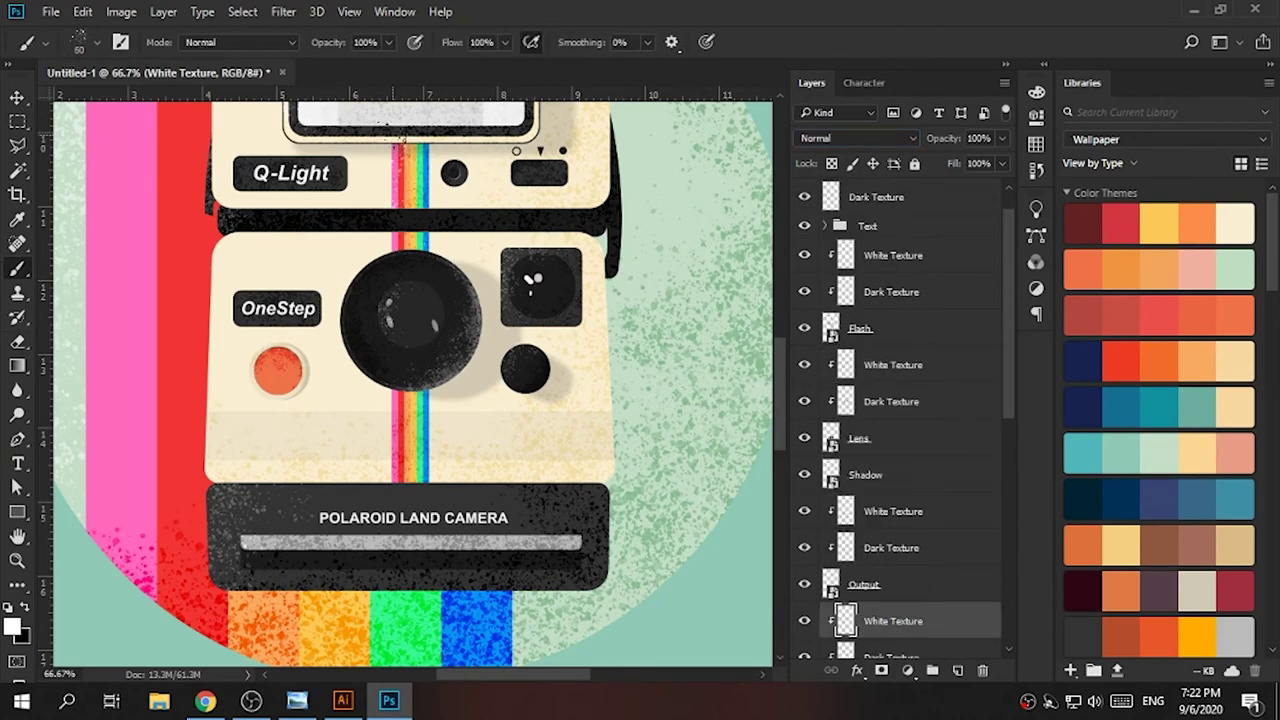
click(855, 138)
click(845, 330)
key(alt+bracketleft)
key(alt+bracketleft)
key(alt+bracketleft)
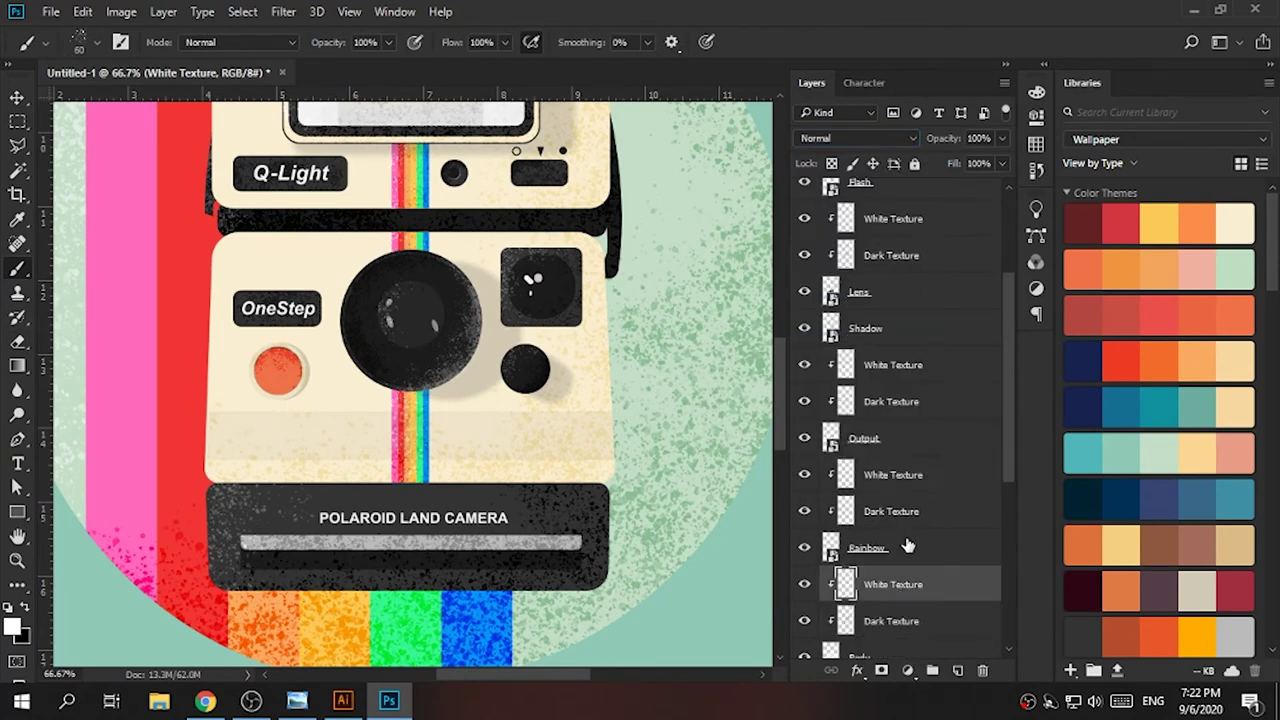
scroll(270, 312, up, 2)
click(855, 138)
click(829, 333)
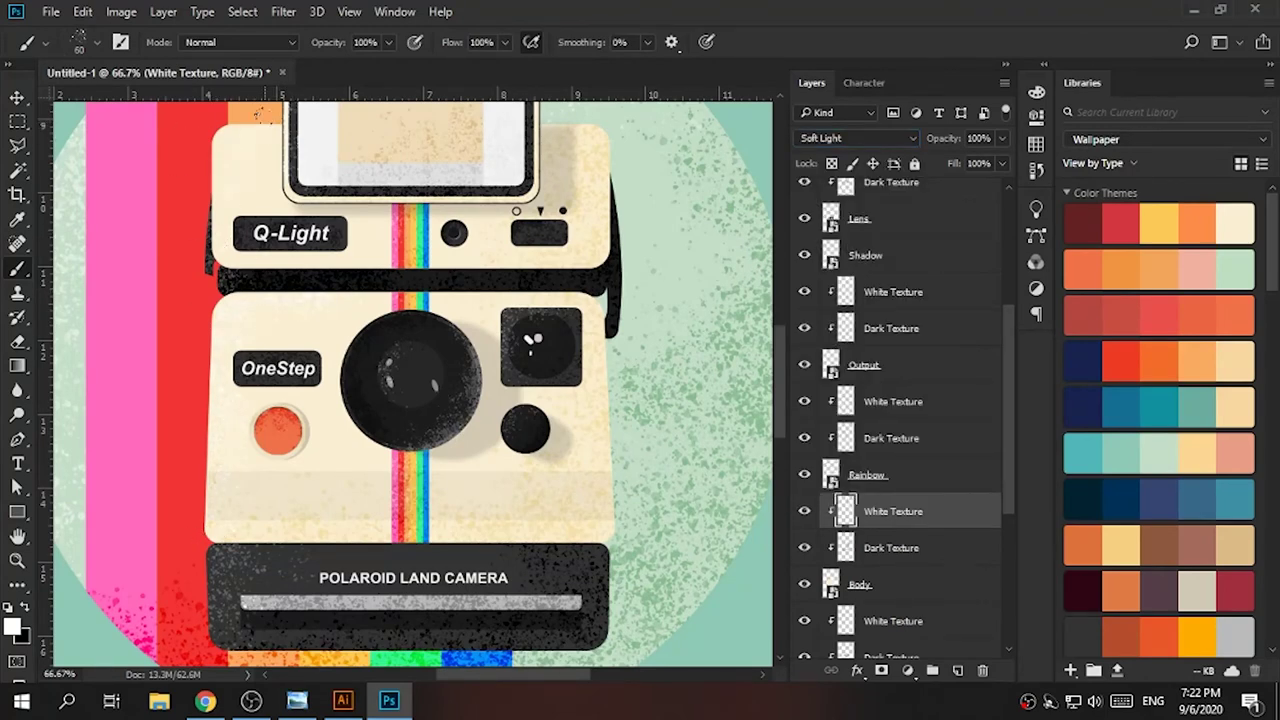
- Zoom between the rainbow stripes, the camera and the full poster to check the textures
key(ctrl+0)
key(ctrl+1)
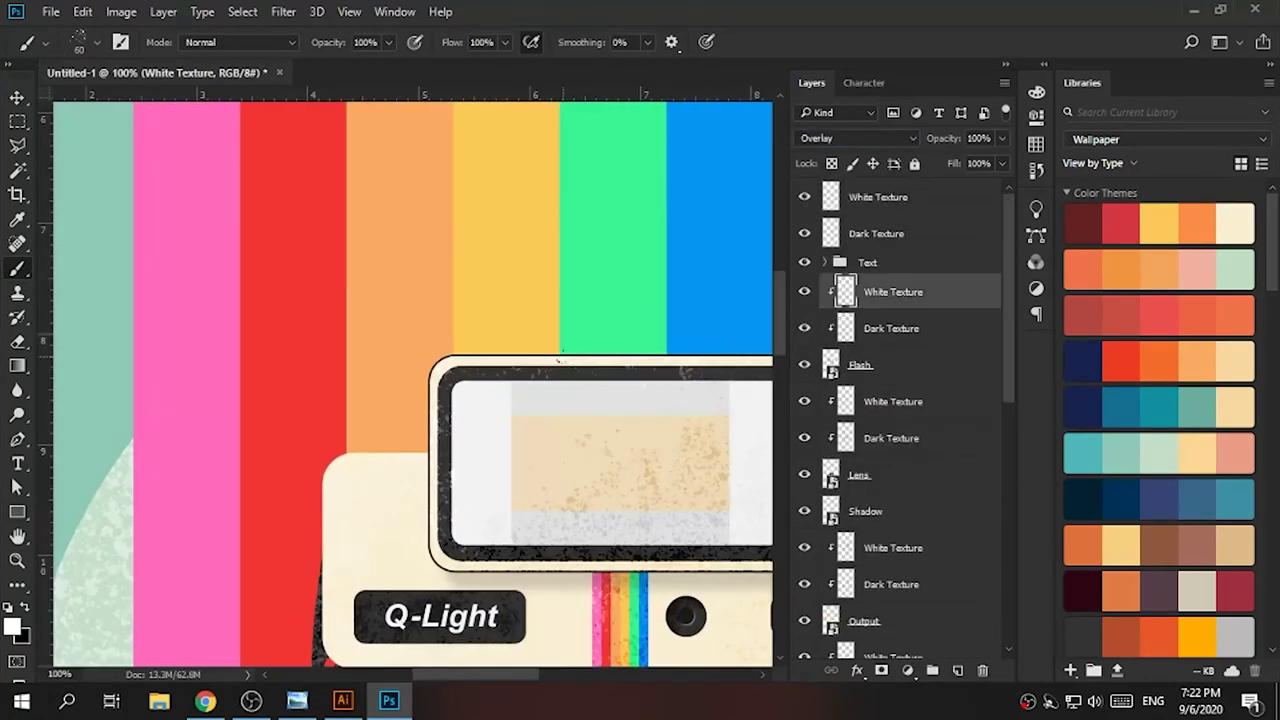
key(ctrl+0)
key(ctrl+plus)
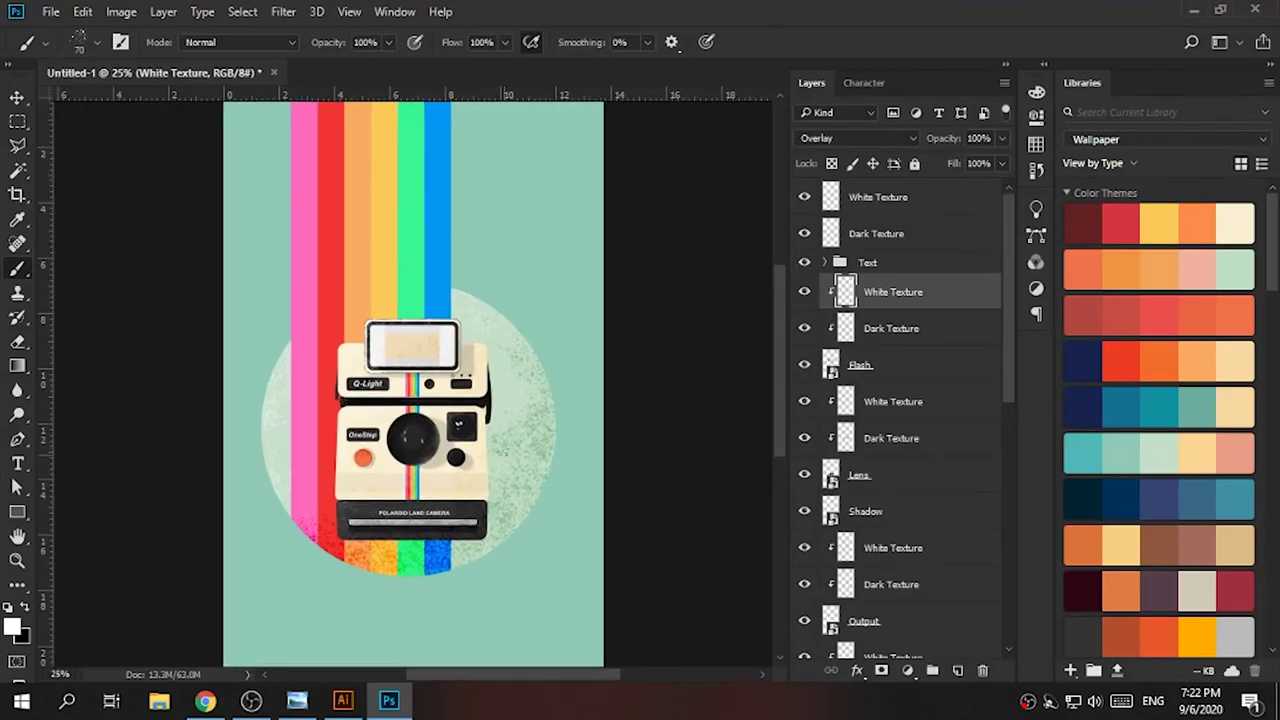
key(ctrl+plus)
key(ctrl+plus)
key(ctrl+plus)
key(ctrl+0)
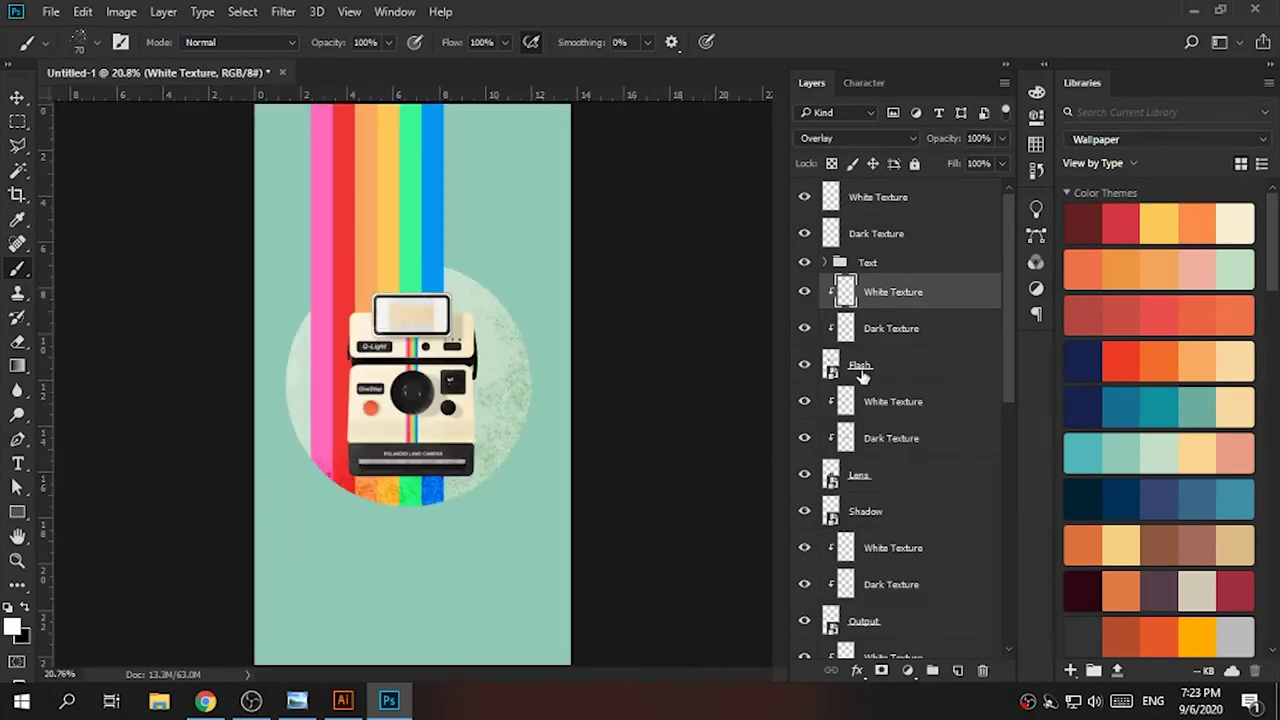
- Add Camera Raw grain (Grain 63, Size 25, Roughness 71) to the BG layer
key(ctrl+plus)
key(ctrl+plus)
scroll(905, 450, down, 10)
click(905, 603)
click(282, 11)
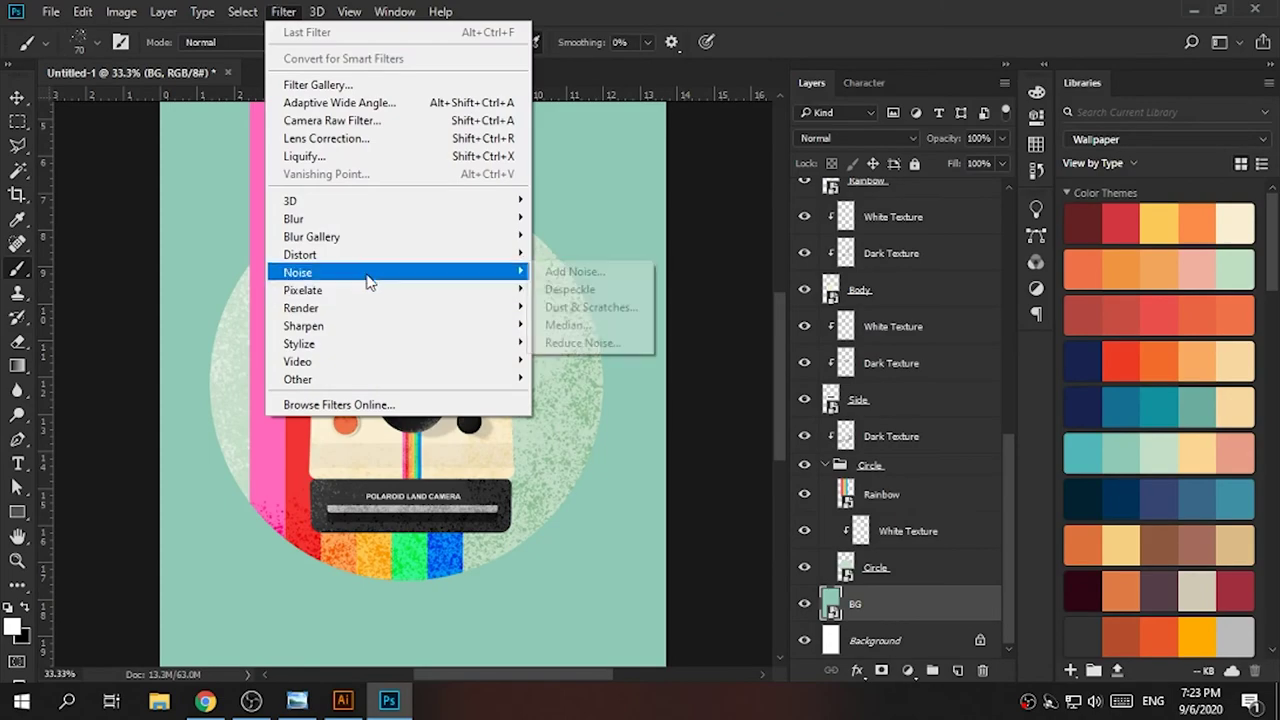
key(Escape)
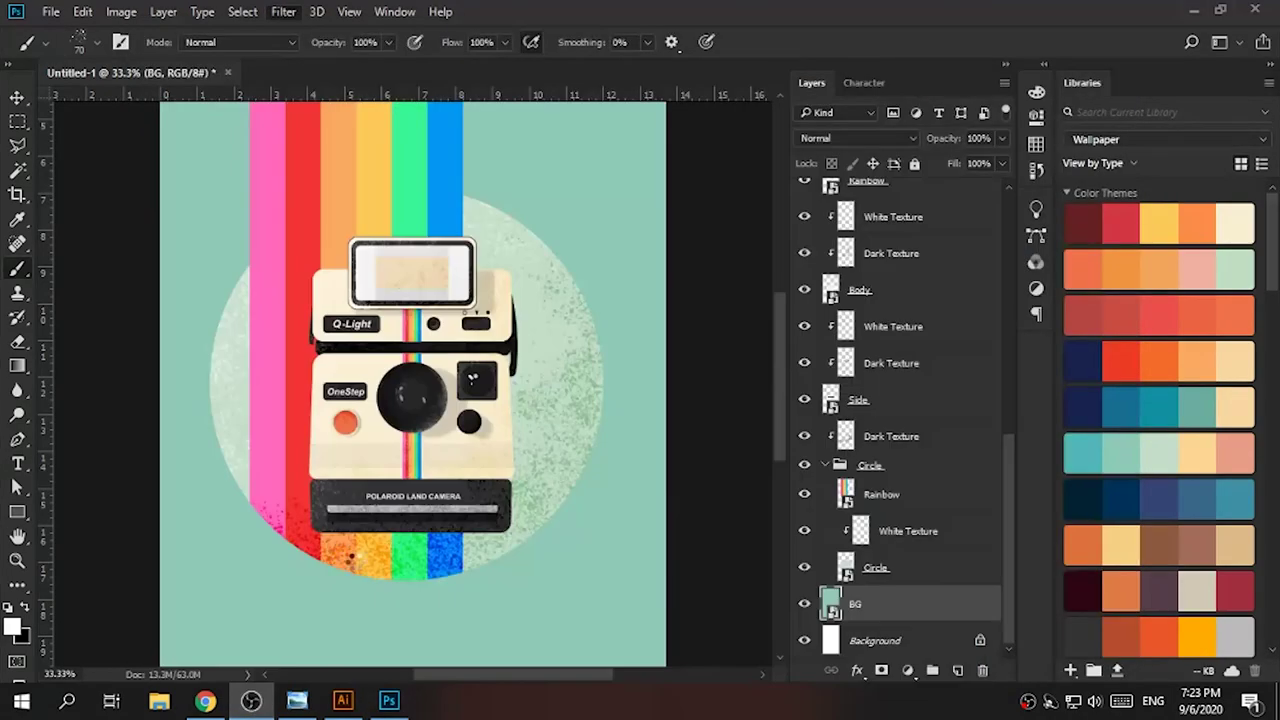
key(ctrl+shift+a)
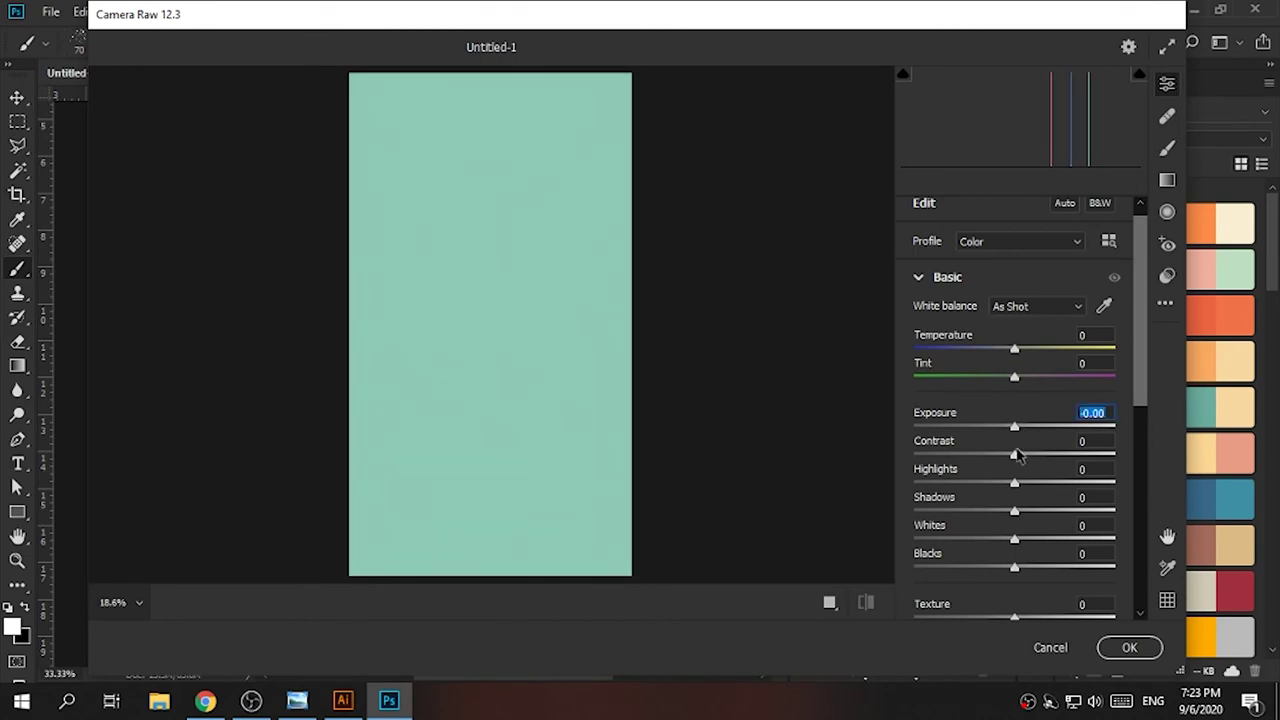
scroll(1014, 428, down, 5)
scroll(1020, 500, down, 5)
drag(995, 466, 1042, 463)
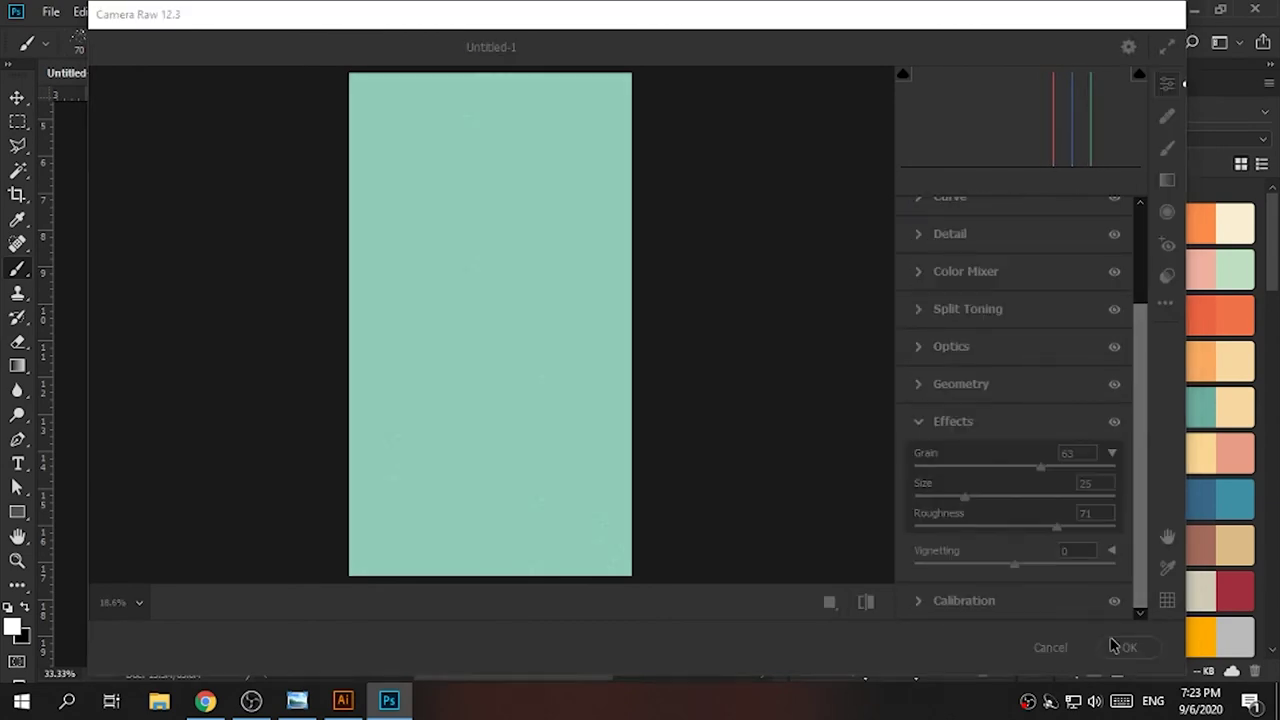
click(1120, 647)
- Lower the BG filter's exposure, shadows and whites to darken the background
double_click(903, 614)
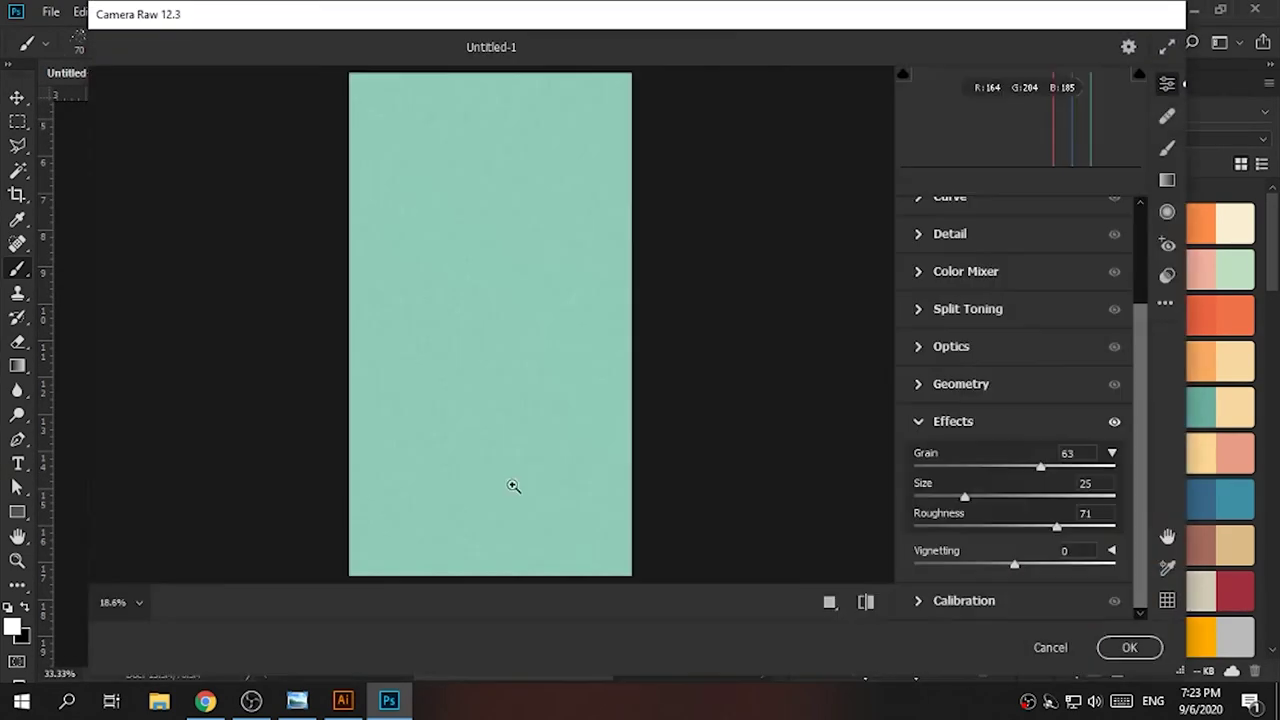
mouse_move(1014, 448)
mouse_down()
mouse_move(977, 448)
mouse_move(1000, 476)
mouse_up()
drag(1018, 372, 1006, 366)
key(Return)
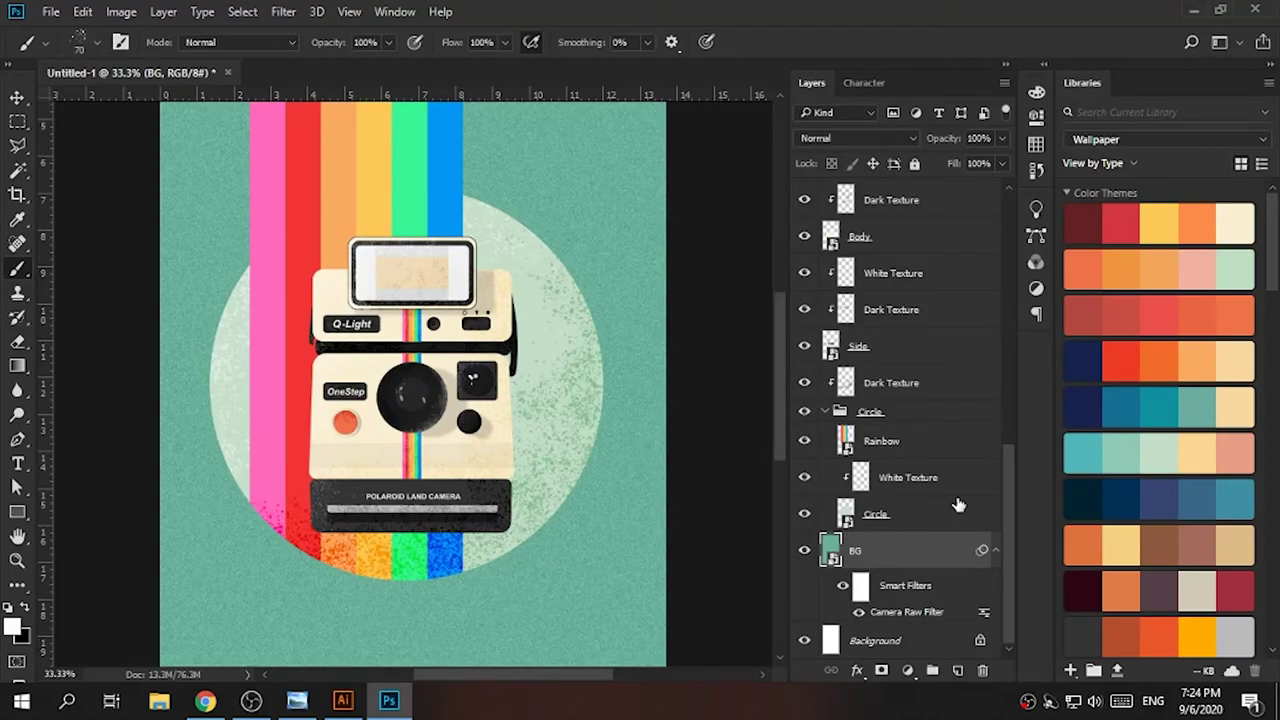
- Copy the grain filter onto the Circle layer and reset its exposure and contrast
mouse_move(910, 517)
mouse_down()
mouse_move(920, 440)
mouse_move(982, 670)
mouse_up()
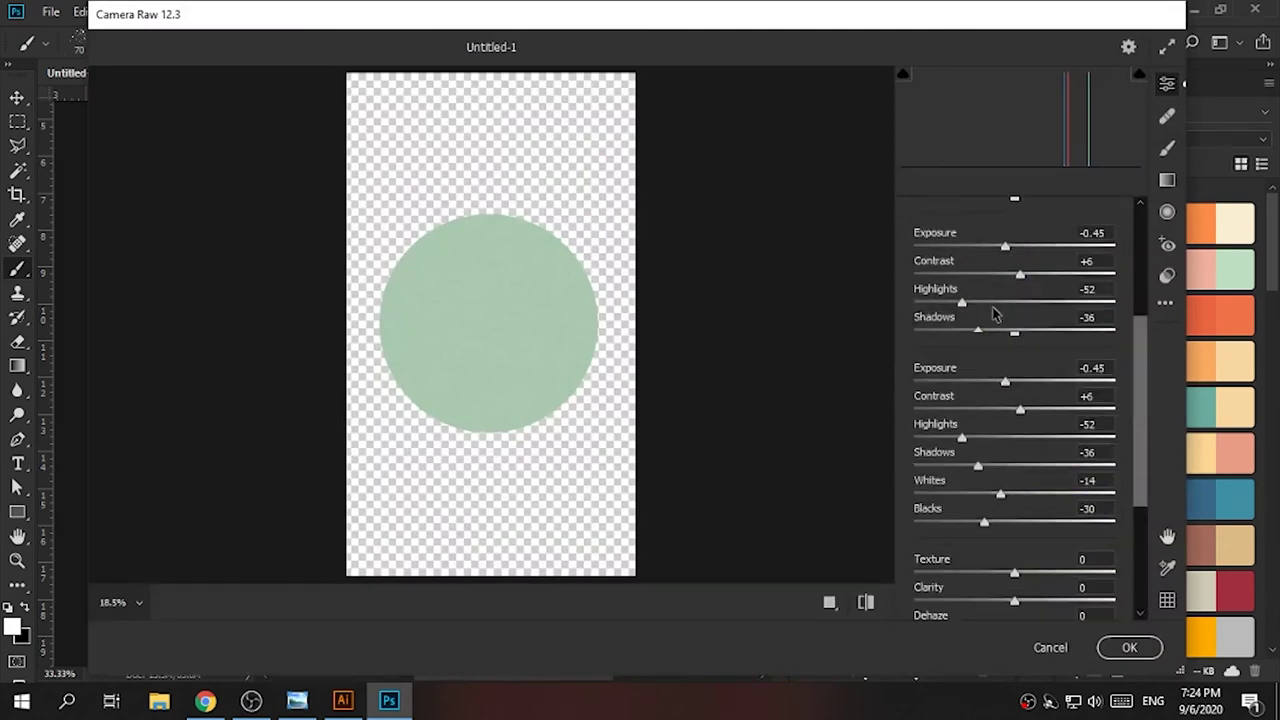
double_click(1066, 371)
double_click(1034, 414)
click(1123, 648)
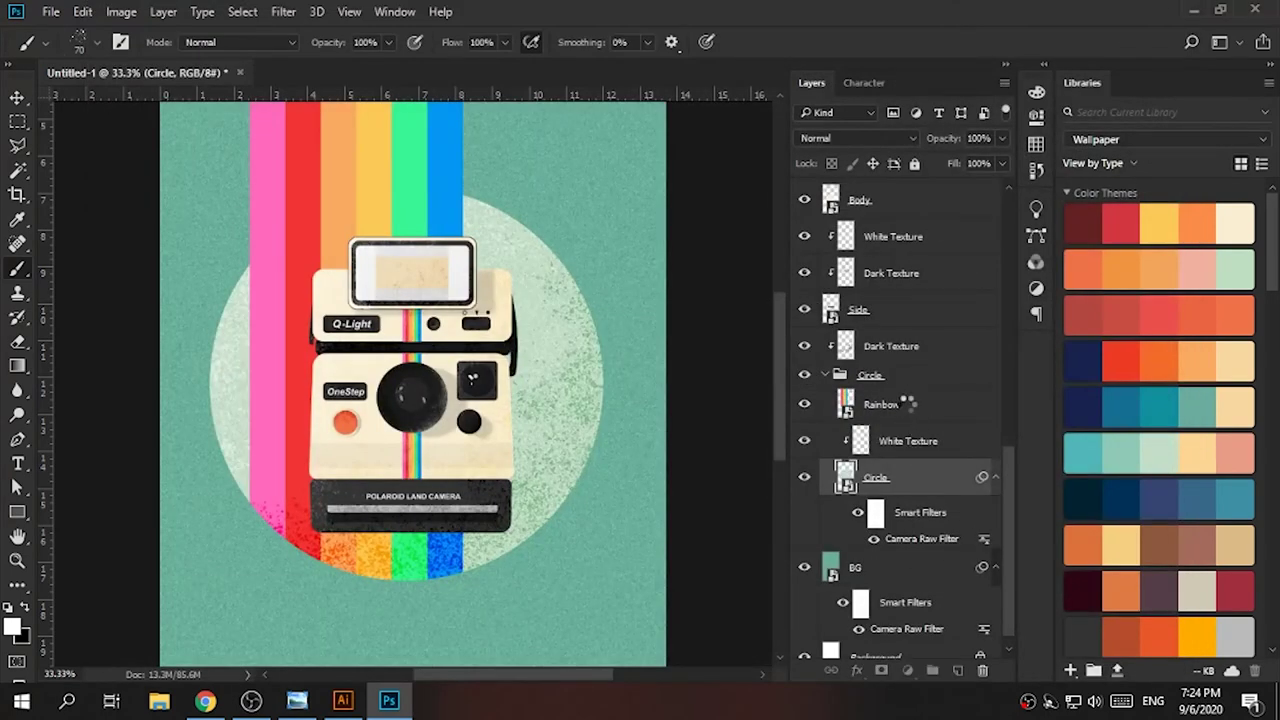
- Copy the grain filter onto the Rainbow and Side layers
drag(907, 403, 907, 405)
key(ctrl+minus)
scroll(908, 457, up, 1)
scroll(910, 500, up, 1)
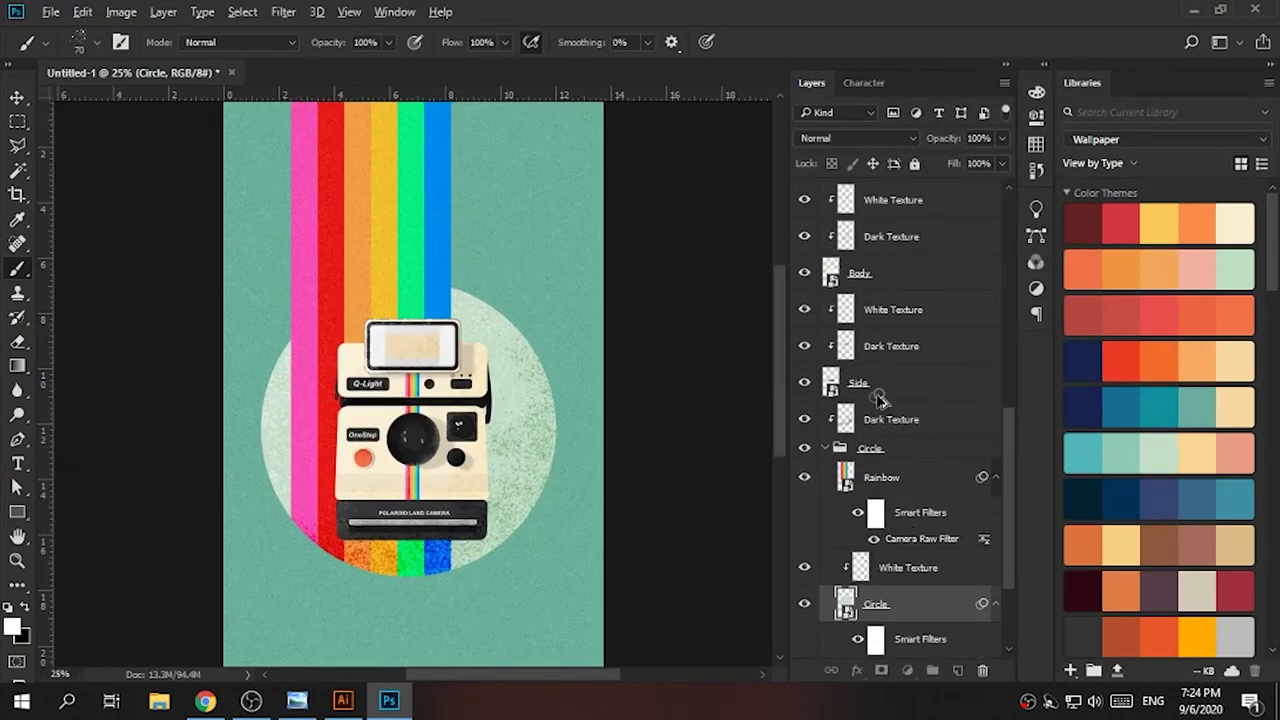
drag(878, 400, 894, 425)
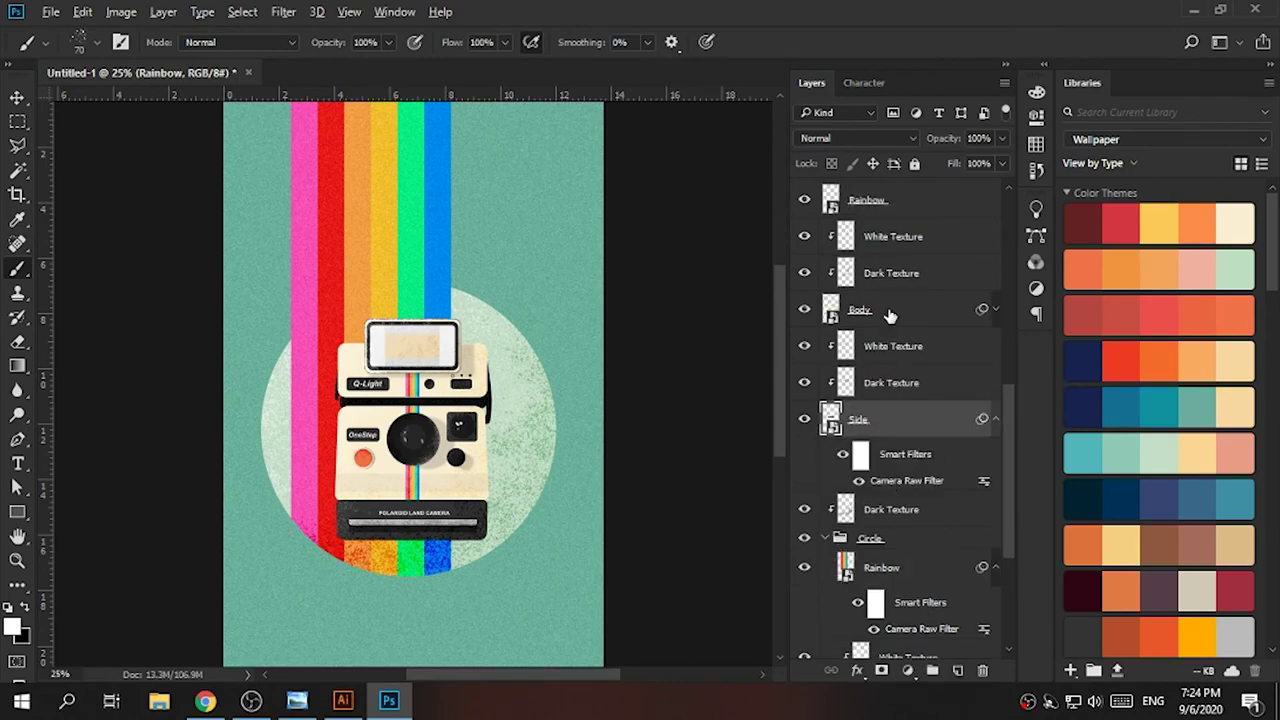
- Give the Body and camera Rainbow layers the grain filter
key(ctrl+plus)
key(ctrl+plus)
key(ctrl+plus)
key(ctrl+plus)
scroll(950, 370, up, 1)
scroll(995, 363, up, 6)
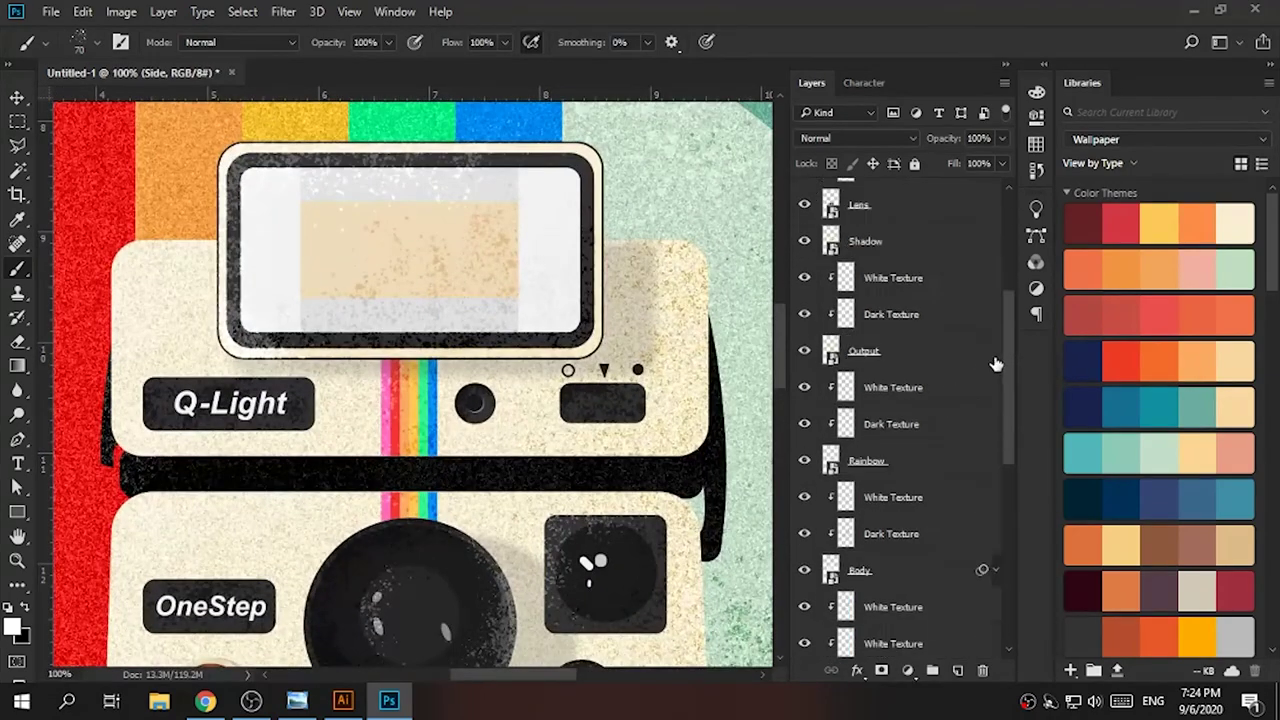
scroll(995, 363, down, 1)
click(995, 533)
key(ctrl+minus)
key(ctrl+minus)
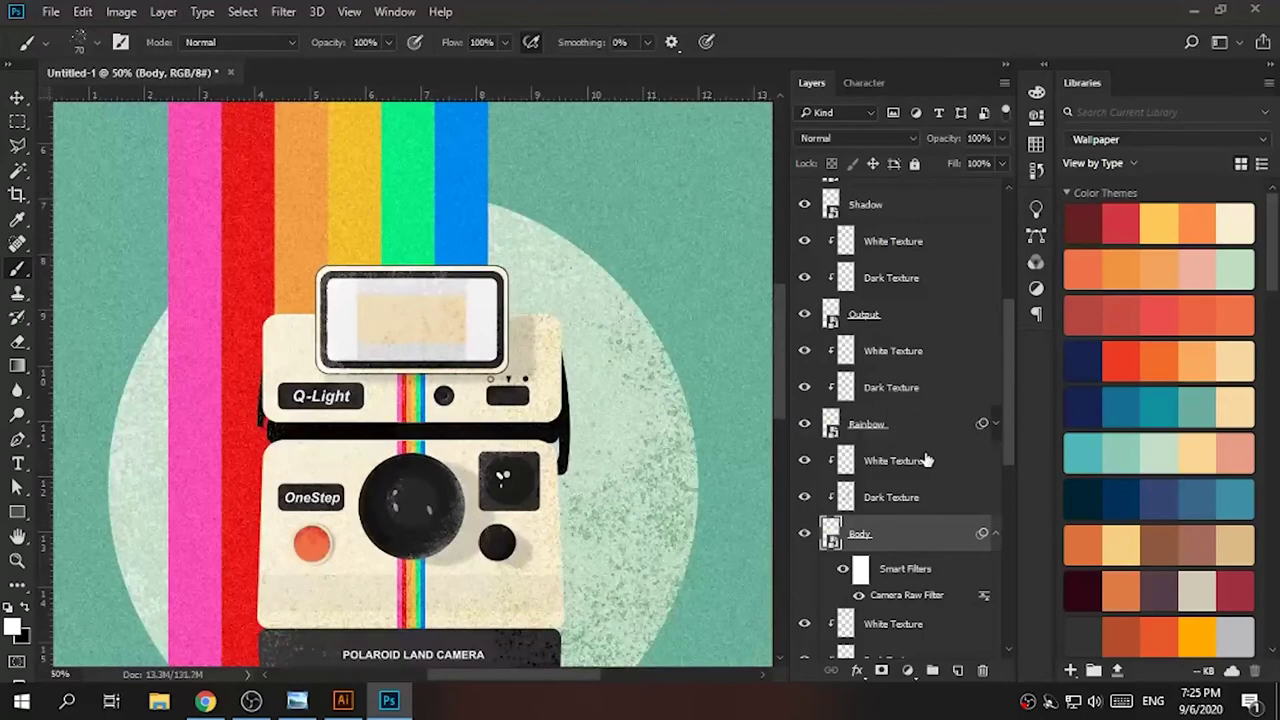
drag(893, 428, 925, 527)
click(866, 497)
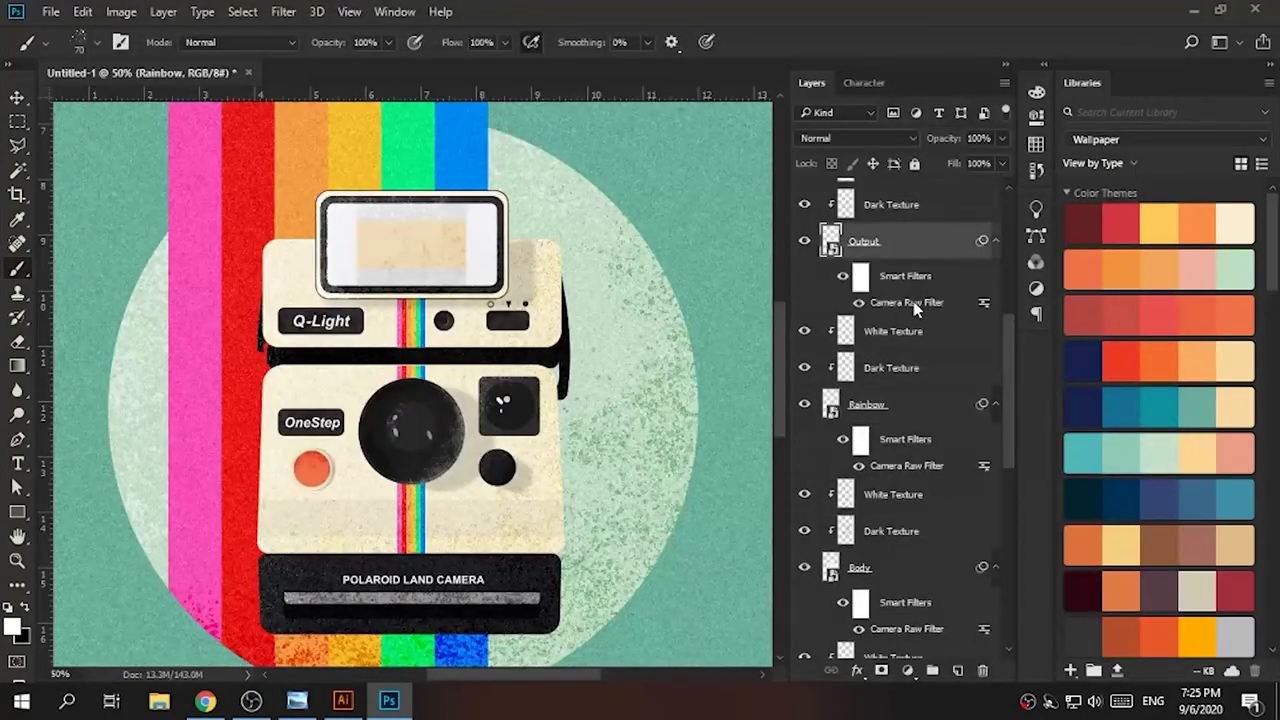
- Review and apply the Output layer's Camera Raw filter settings
double_click(872, 300)
scroll(1003, 486, down, 5)
scroll(1003, 486, down, 5)
click(1129, 647)
- Duplicate the grain filter onto the Shadow layer and show the Flash layer's filter
scroll(927, 478, up, 2)
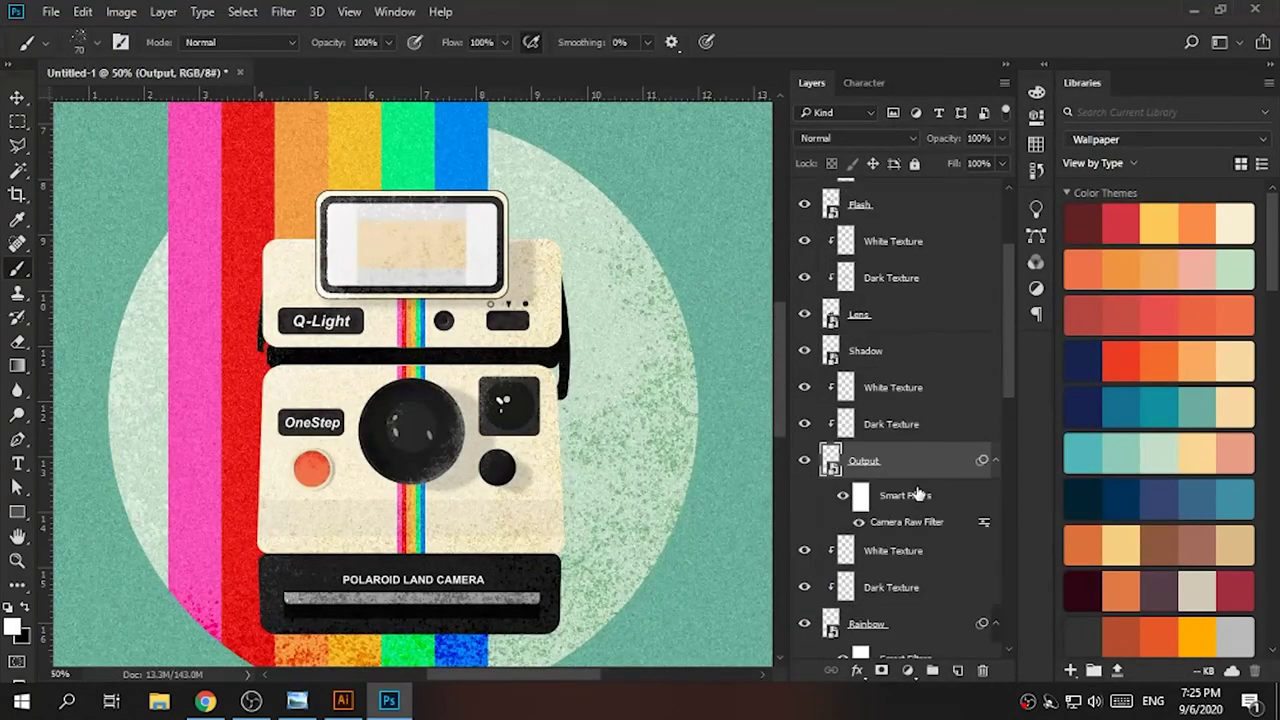
click(883, 352)
key(ctrl+f)
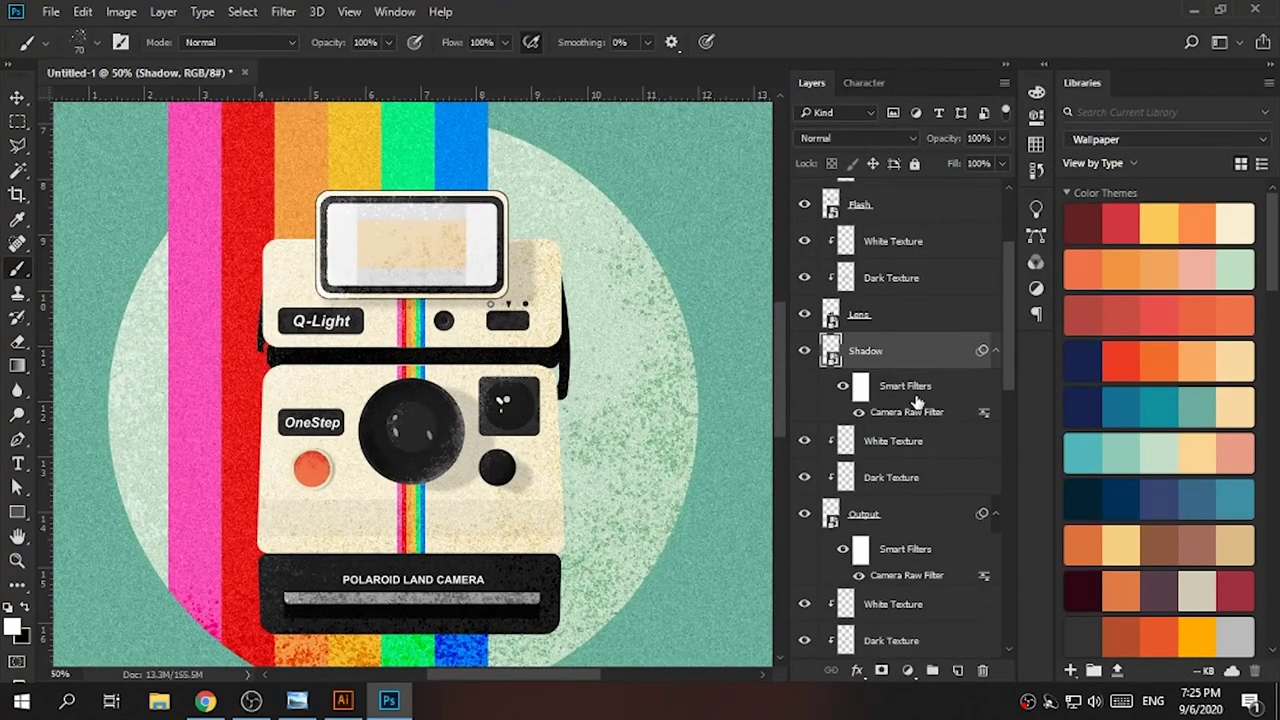
scroll(908, 415, down, 2)
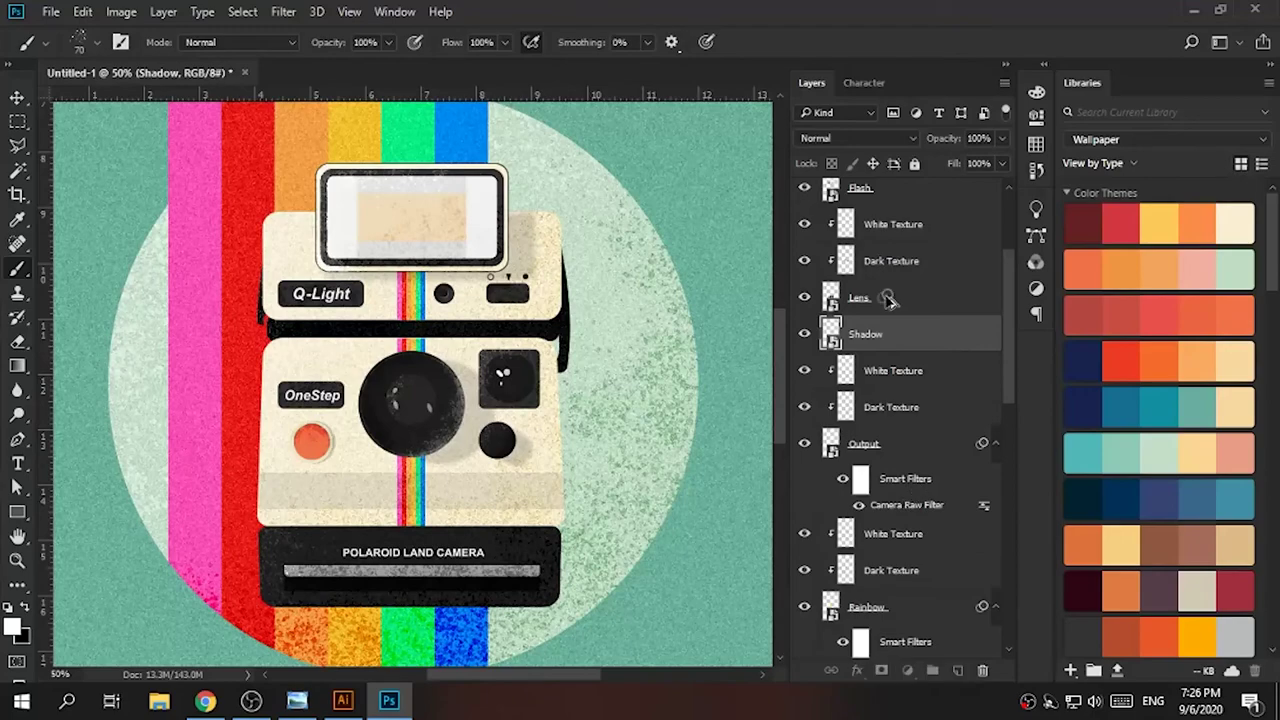
click(995, 298)
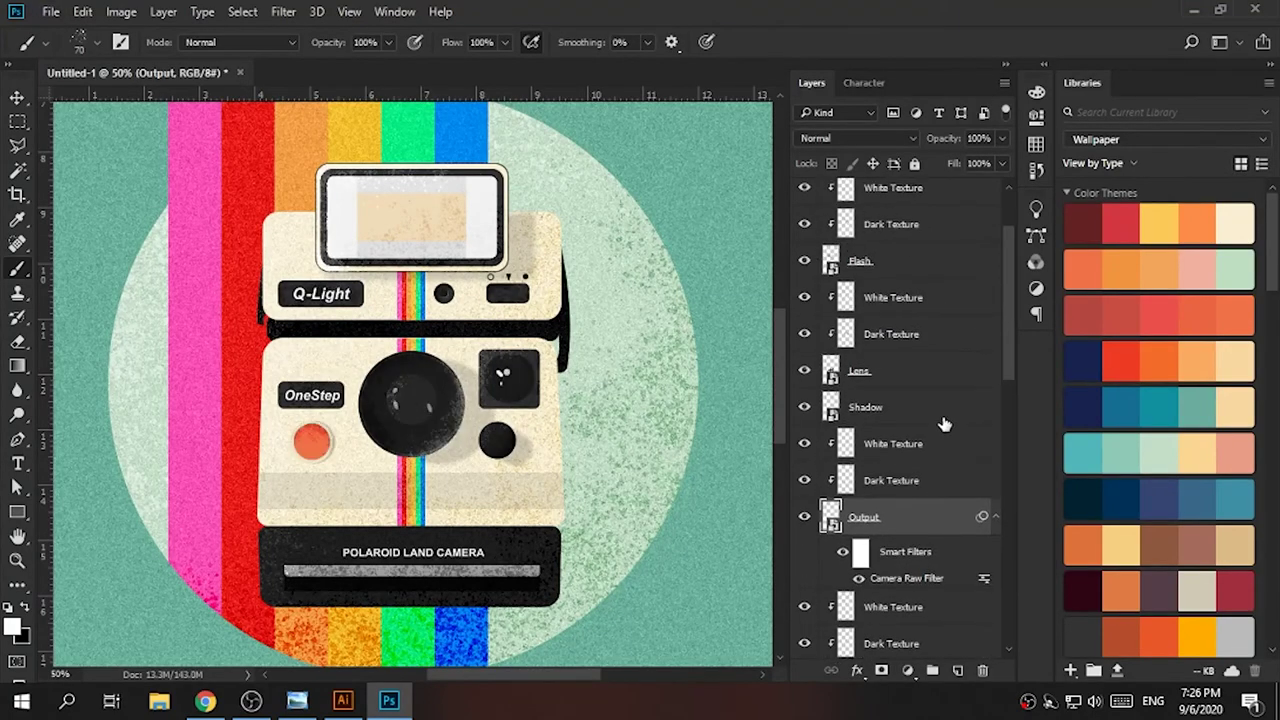
click(975, 297)
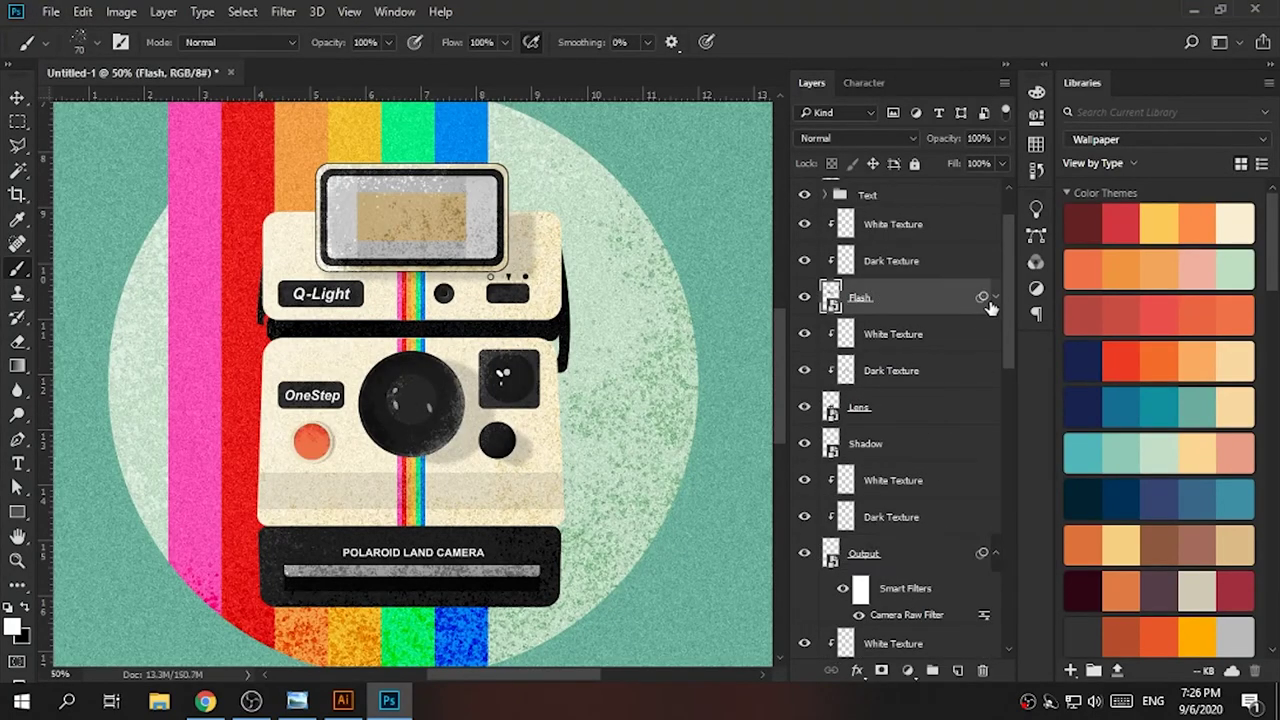
- Brighten the Flash filter: Exposure +0.30, Contrast +18, Whites +28, Blacks -30
double_click(897, 360)
scroll(983, 480, up, 10)
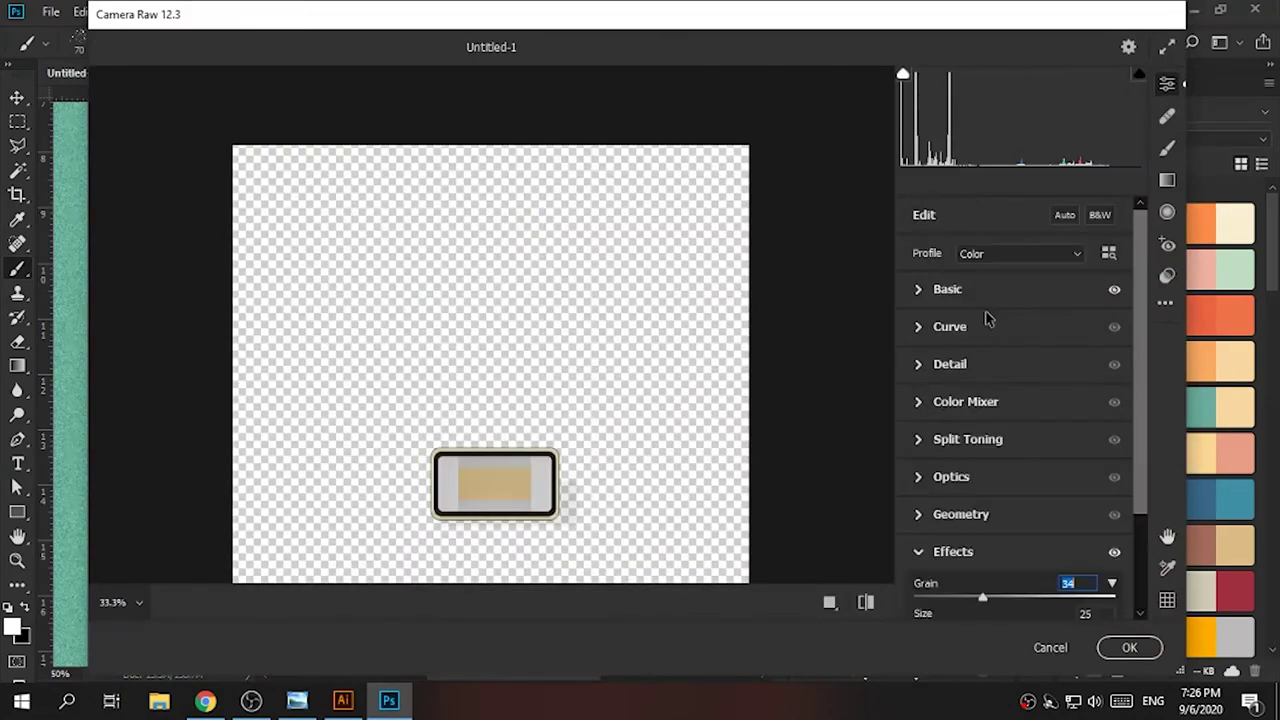
click(990, 289)
mouse_move(1014, 419)
mouse_down()
mouse_move(1003, 419)
mouse_move(1007, 449)
mouse_up()
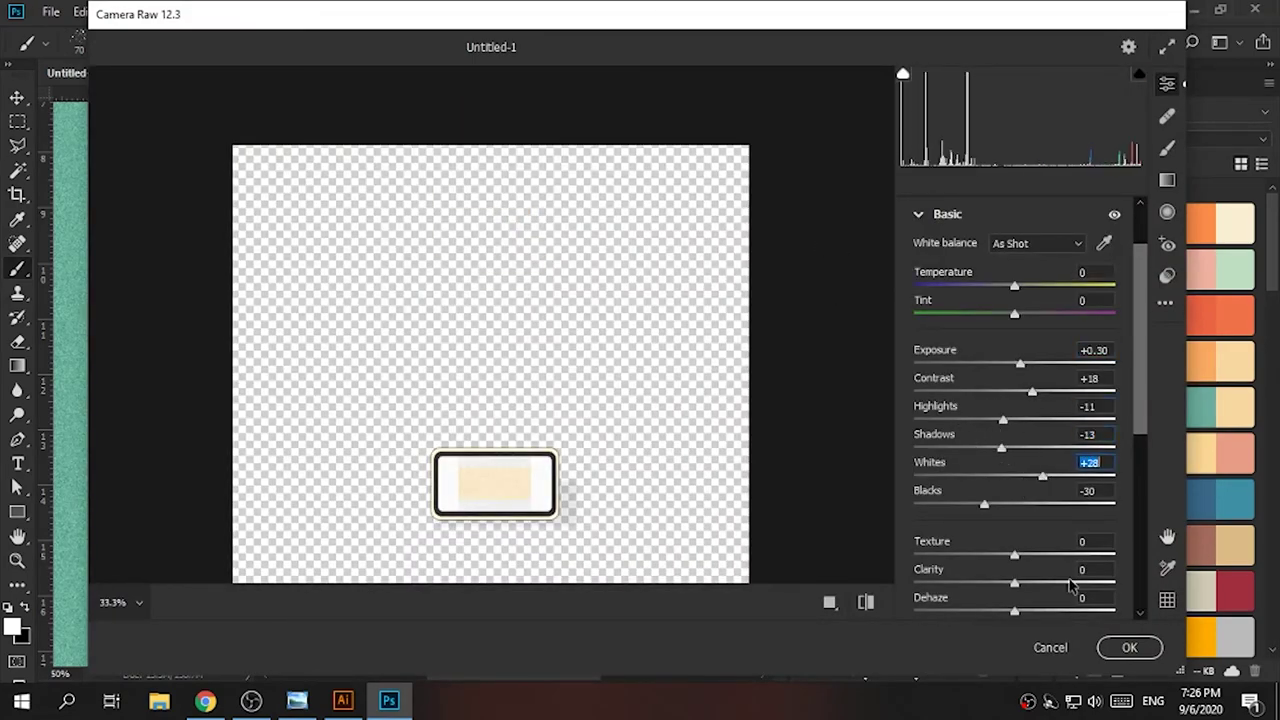
key(Return)
- Add a new empty layer above the Text group and begin naming it 'Br'
scroll(600, 380, up, 1)
scroll(490, 400, up, 1)
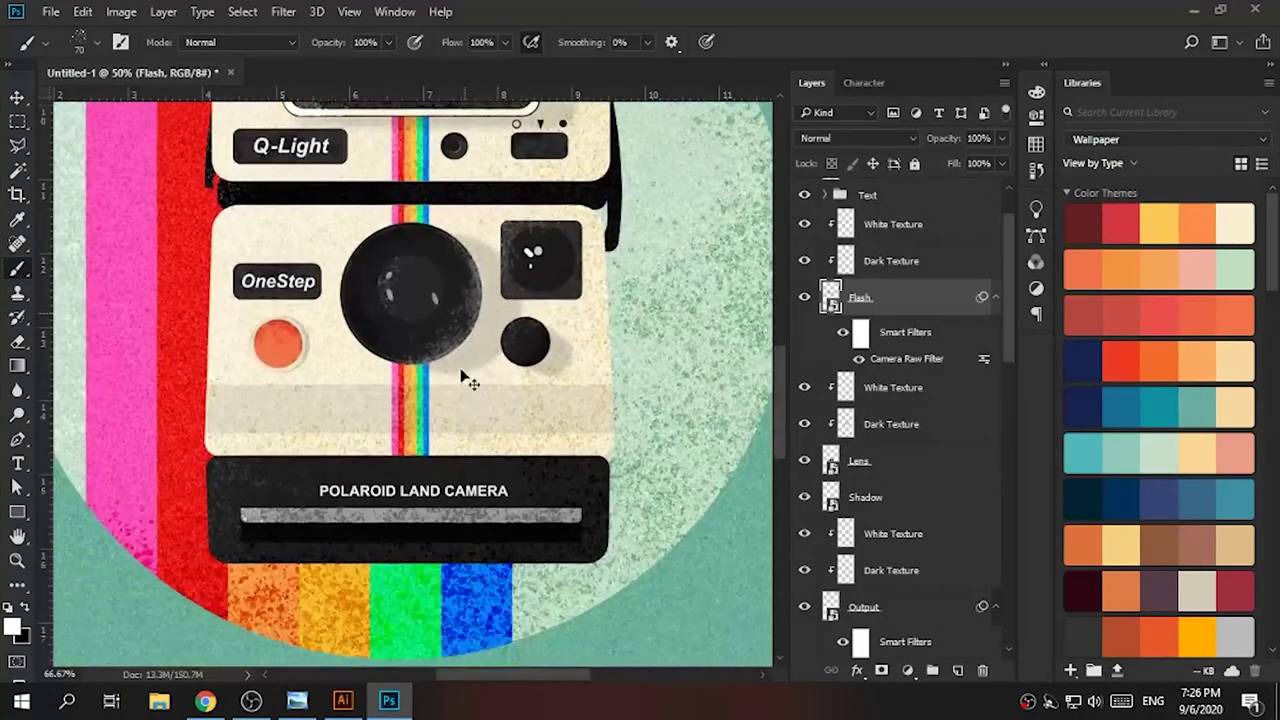
scroll(463, 378, up, 3)
scroll(463, 378, up, 3)
key(ctrl+shift+alt+n)
double_click(860, 270)
text(Br)
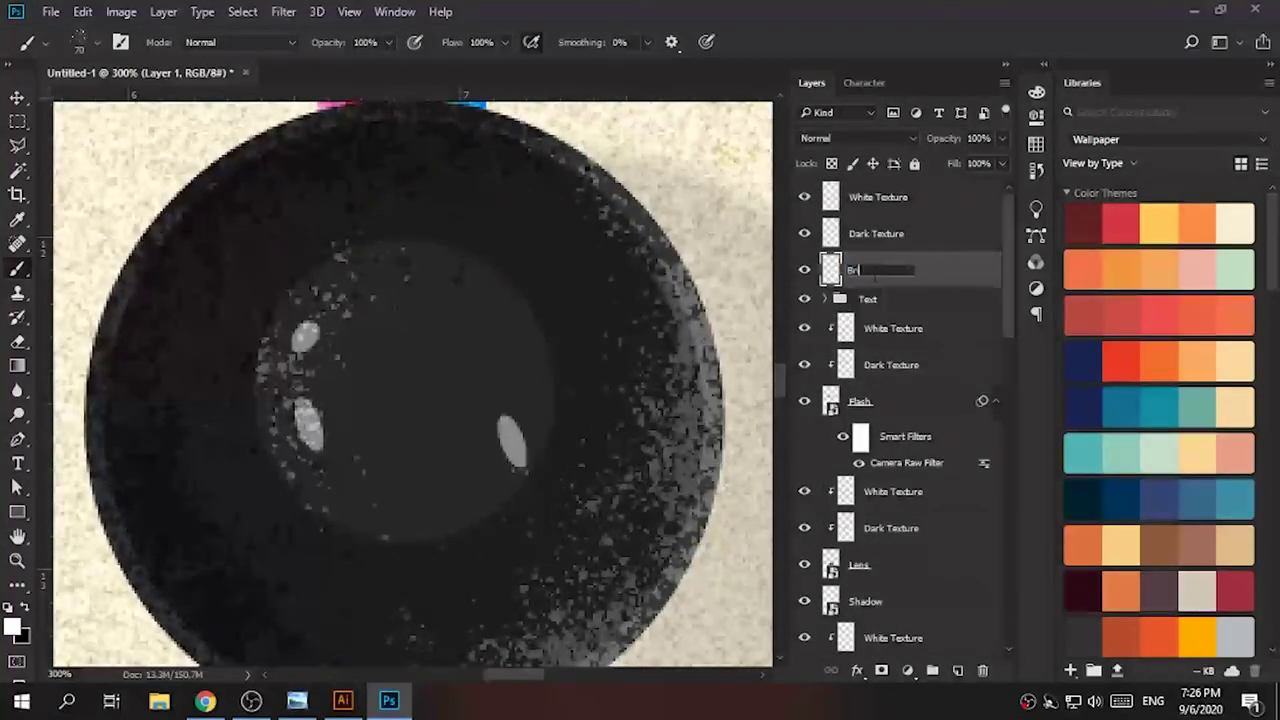
- Place the Bright layer over the lens with a scaled soft white spot in Soft Light
drag(885, 283, 885, 458)
right_click(380, 135)
click(320, 340)
key(ctrl+t)
key(ctrl+minus)
key(ctrl+minus)
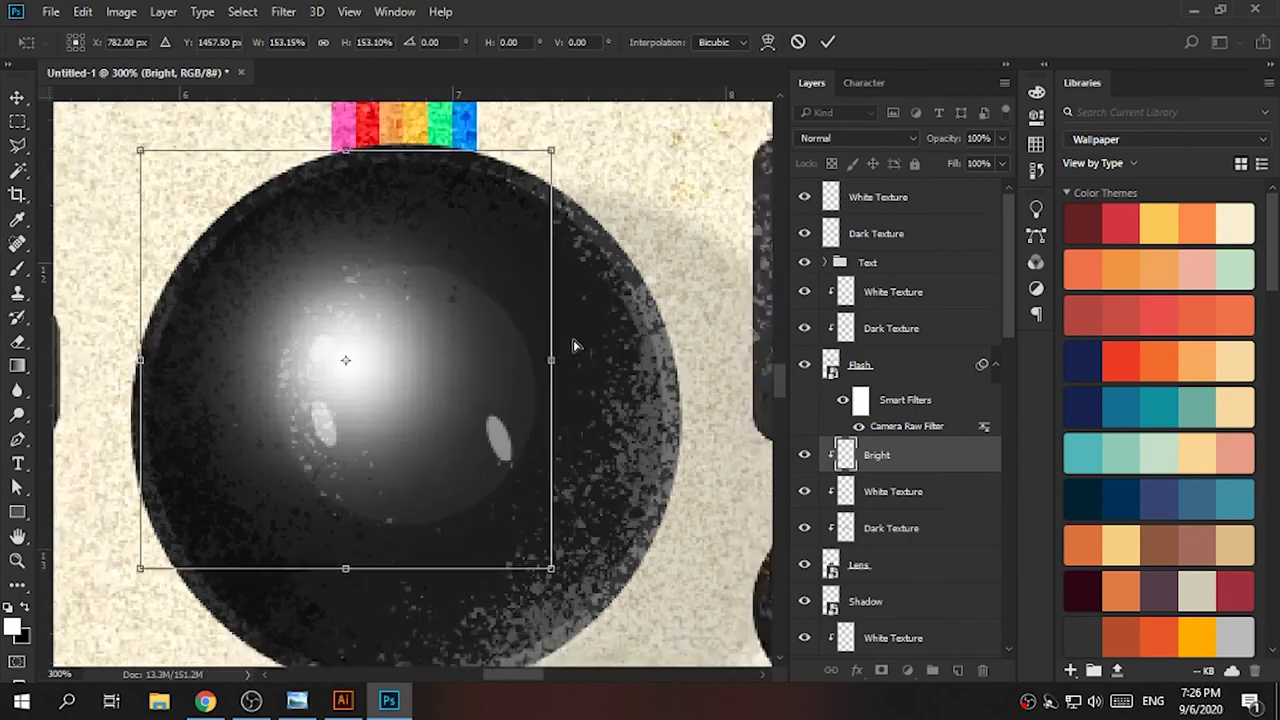
key(Return)
key(alt+shift+f)
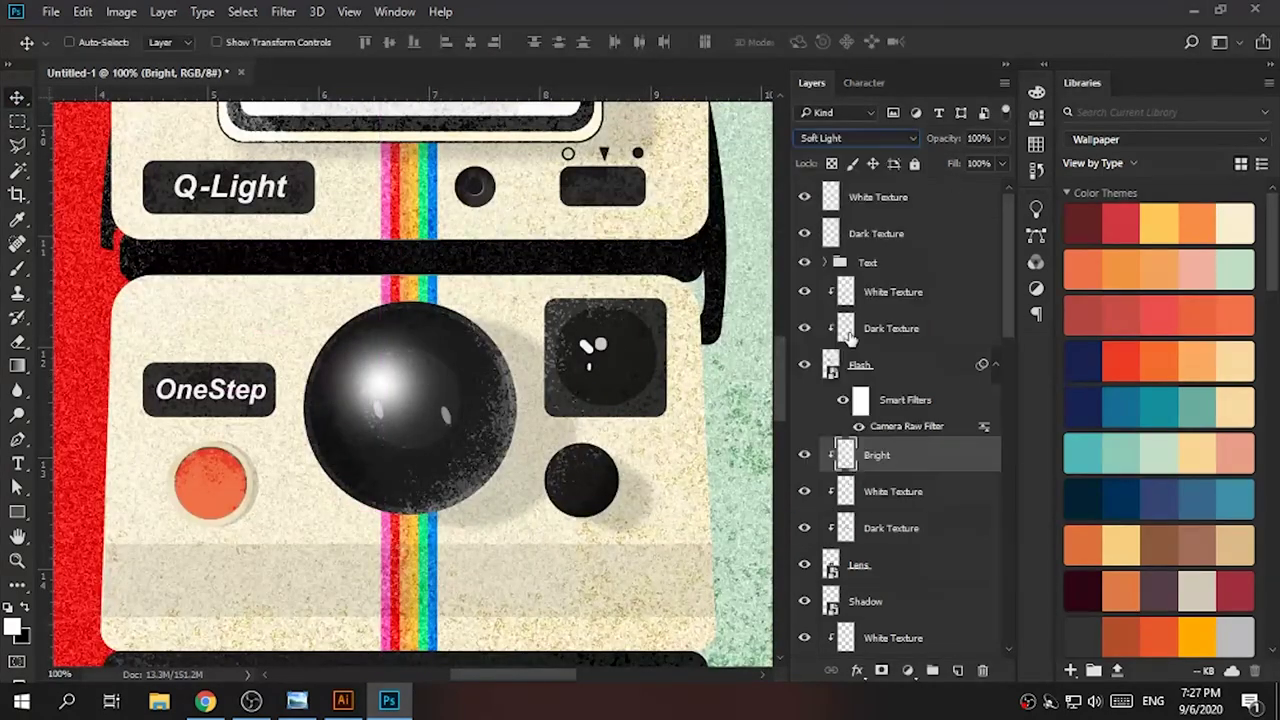
- Hide the lens's grain texture layers and select the lens glass
scroll(410, 400, up, 2)
drag(804, 491, 804, 528)
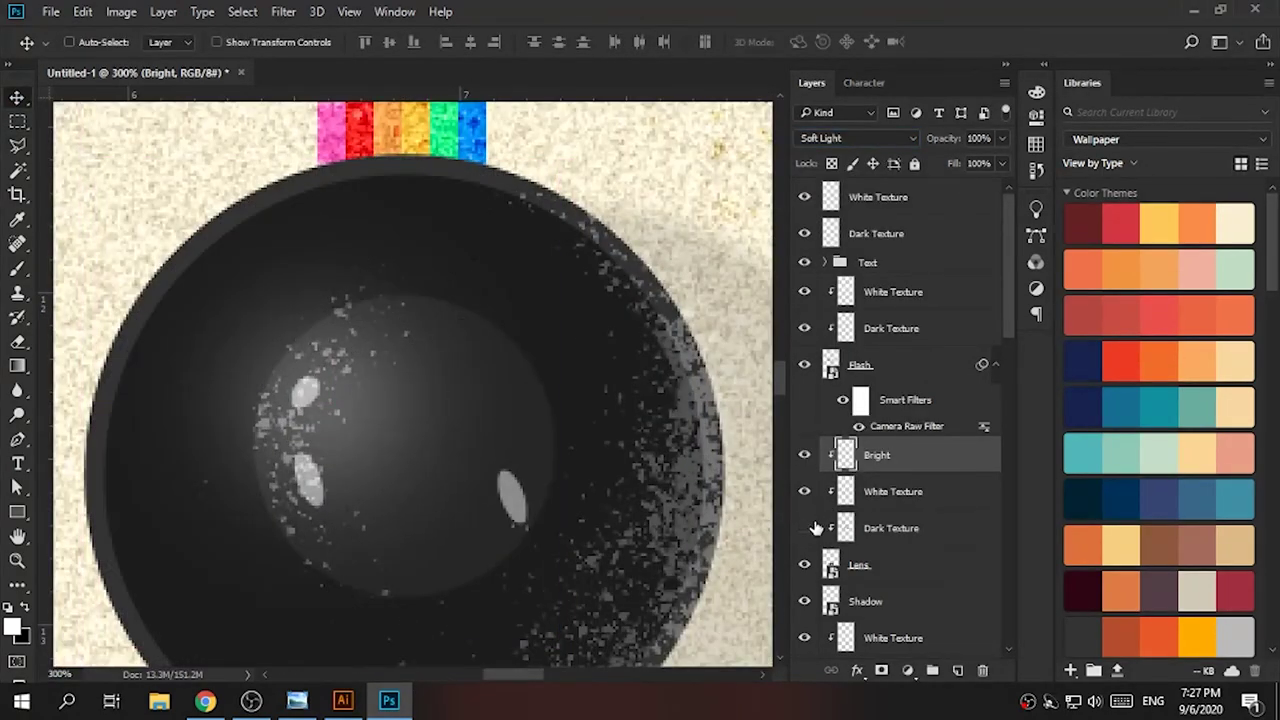
key(w)
click(900, 565)
click(372, 415)
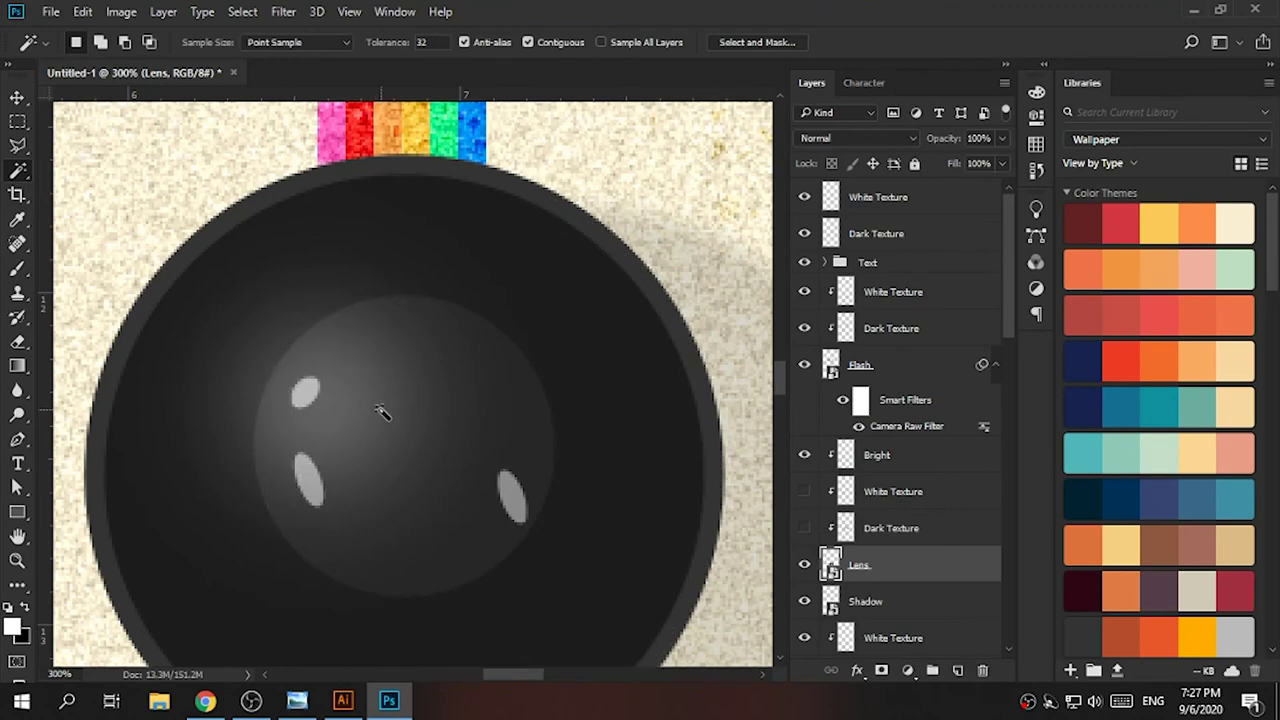
- Select the Bright layer while cycling through selection, marquee and eraser tools
key(l)
key(u)
key(m)
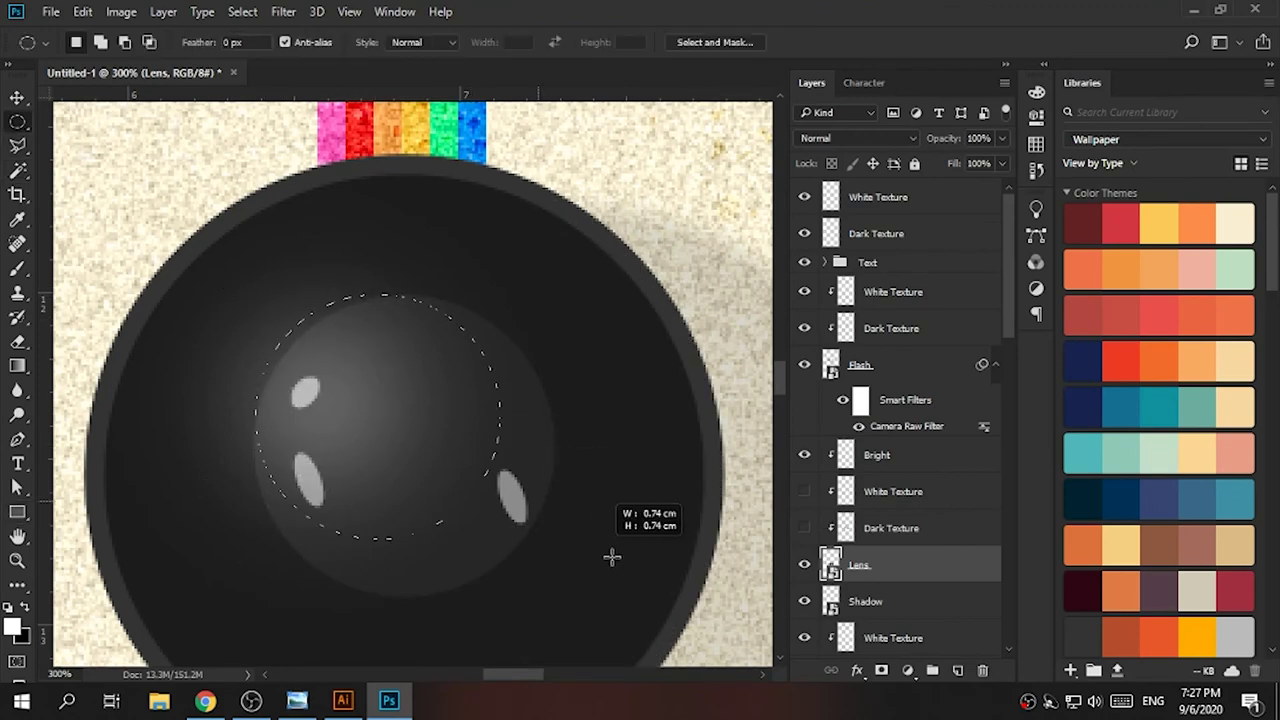
click(876, 455)
key(w)
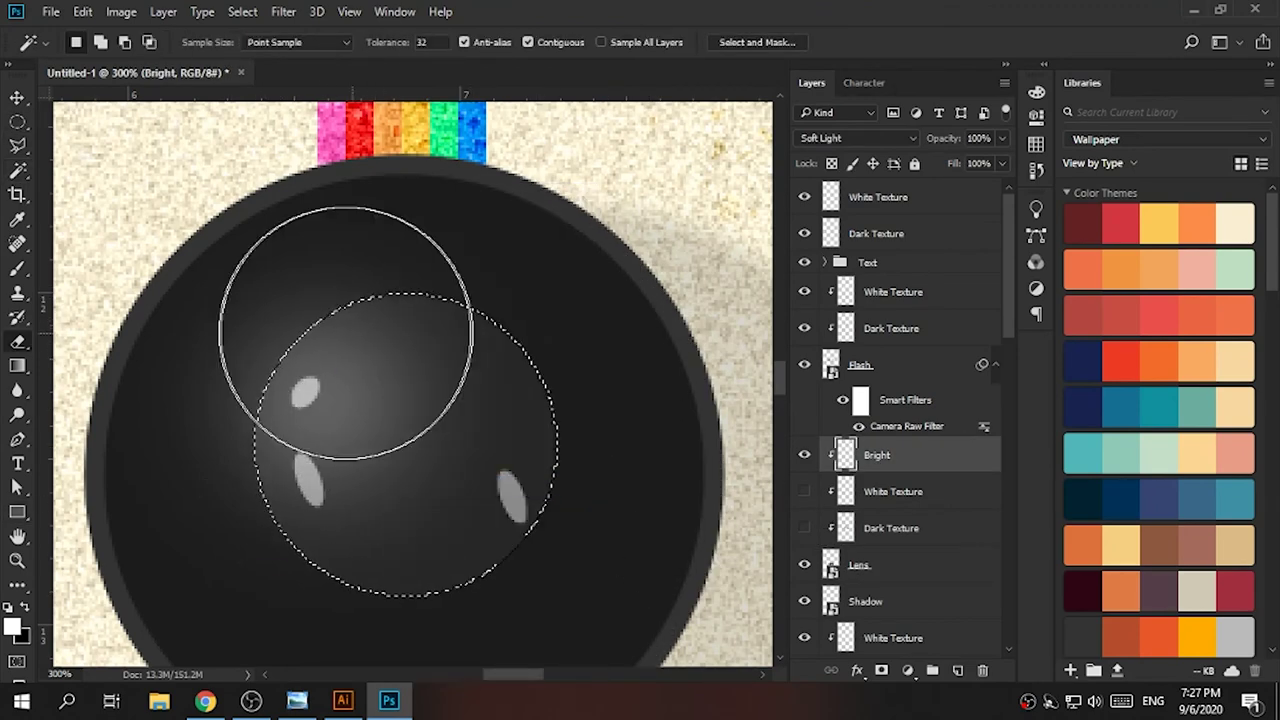
key(e)
- Create two reflection layers above Bright named Reflect Green and Reflect Pink
key(ctrl+shift+alt+n)
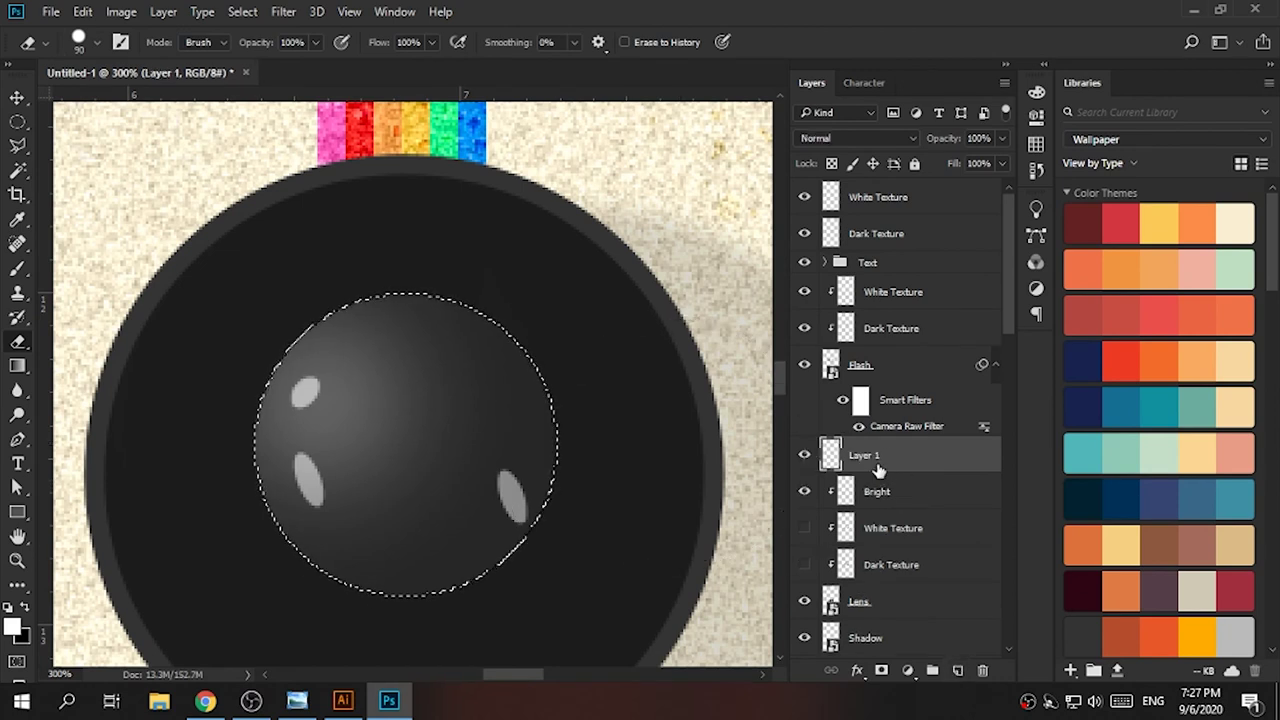
key(ctrl+j)
double_click(877, 491)
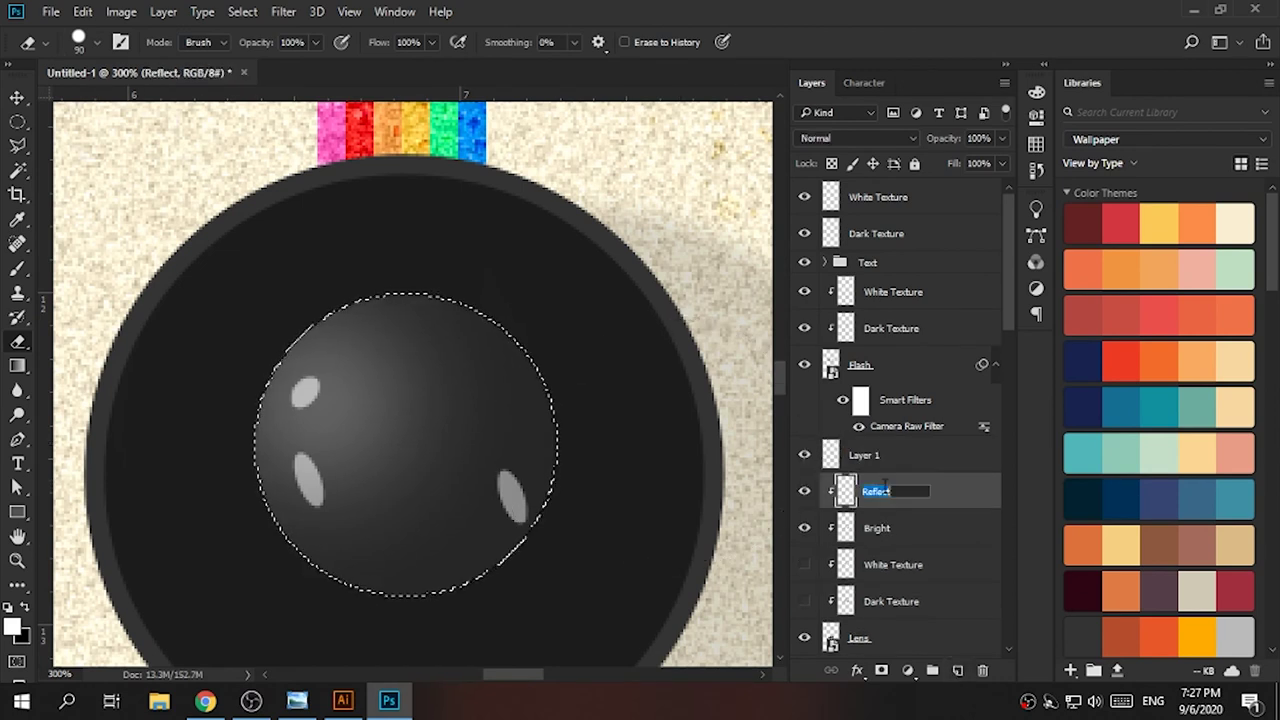
double_click(894, 454)
text(Reflect Pink)
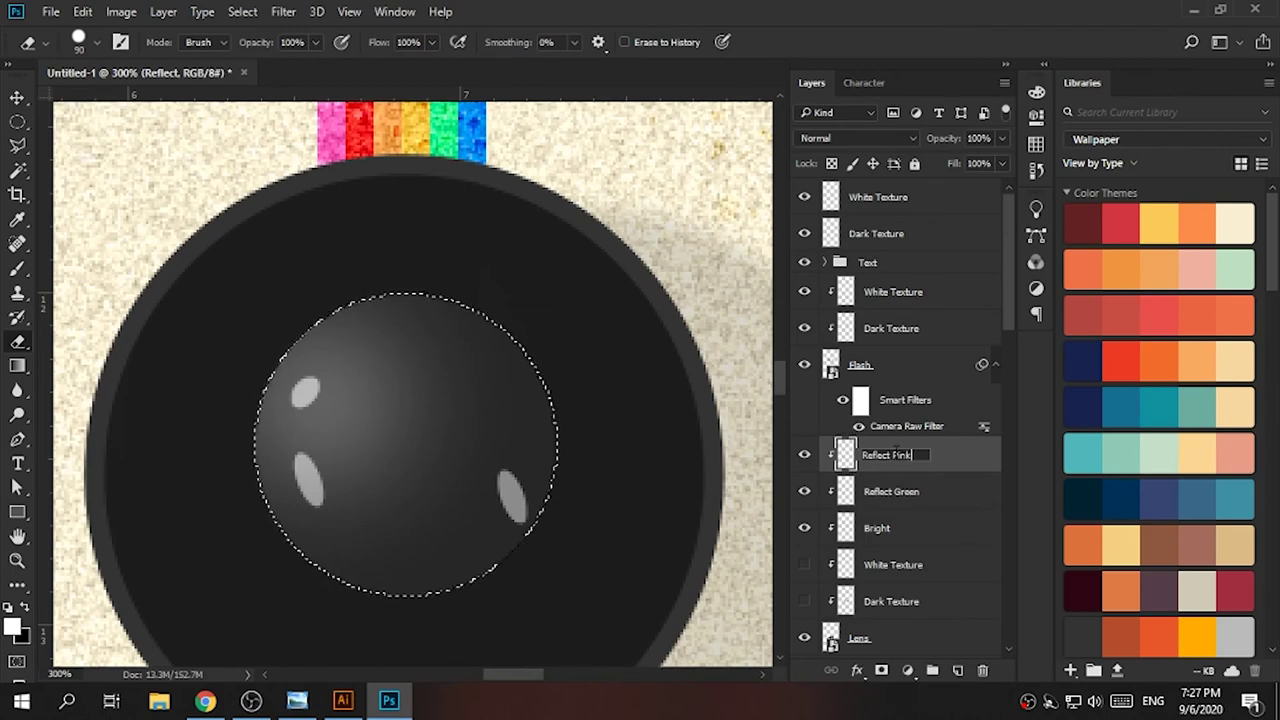
key(Return)
click(895, 491)
key(b)
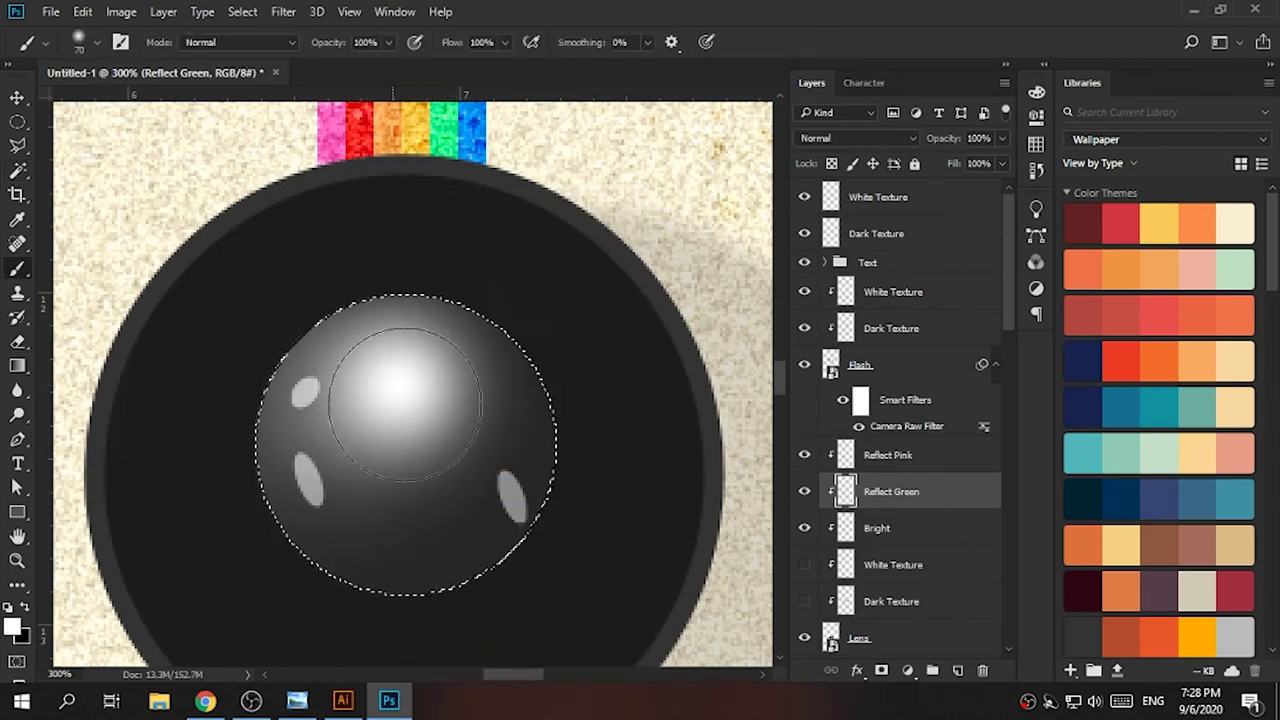
- Set Reflect Green to Soft Light and resize the lens selection
click(858, 138)
click(857, 331)
scroll(858, 138, down, 1)
key(ctrl+t)
key(Return)
- Paint a pink glow on Reflect Pink and blend it as Linear Dodge (Add)
click(898, 458)
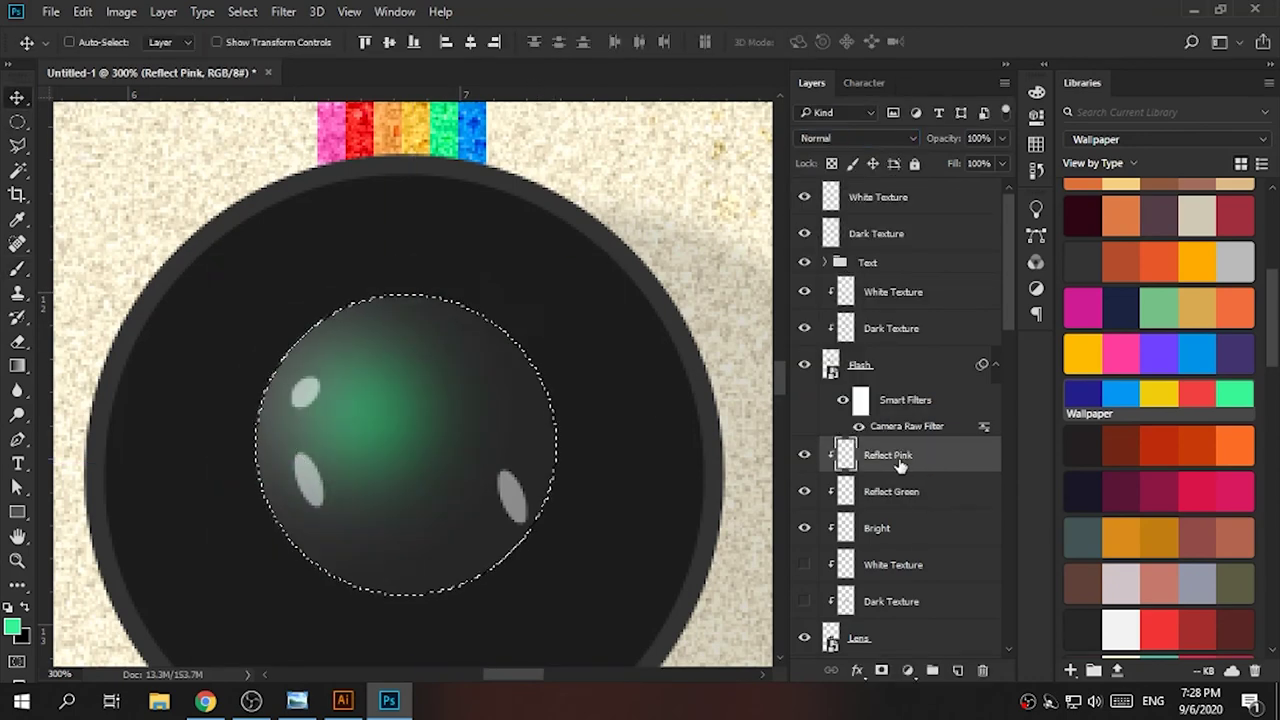
click(1120, 347)
key(b)
click(420, 425)
click(858, 138)
click(857, 350)
key(Up)
key(Up)
key(Up)
key(v)
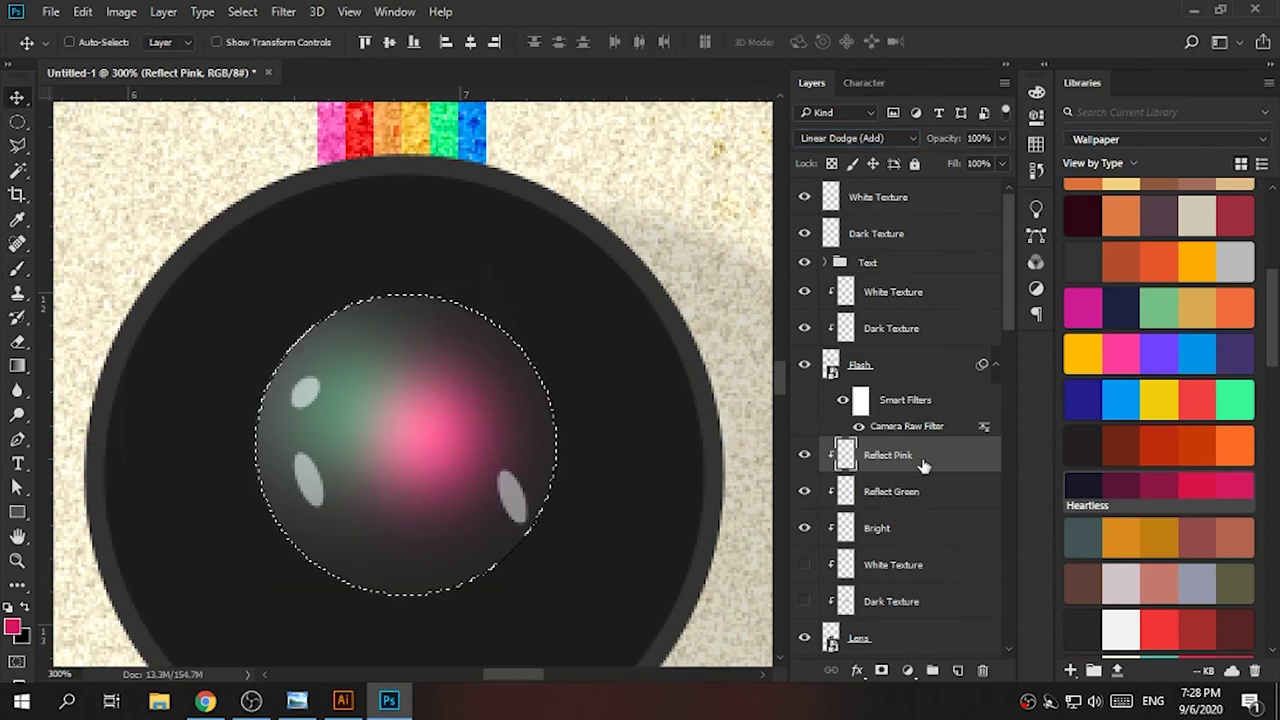
- Copy the lens glass area from the Lens layer onto a new layer
click(860, 638)
key(w)
right_click(400, 394)
click(445, 603)
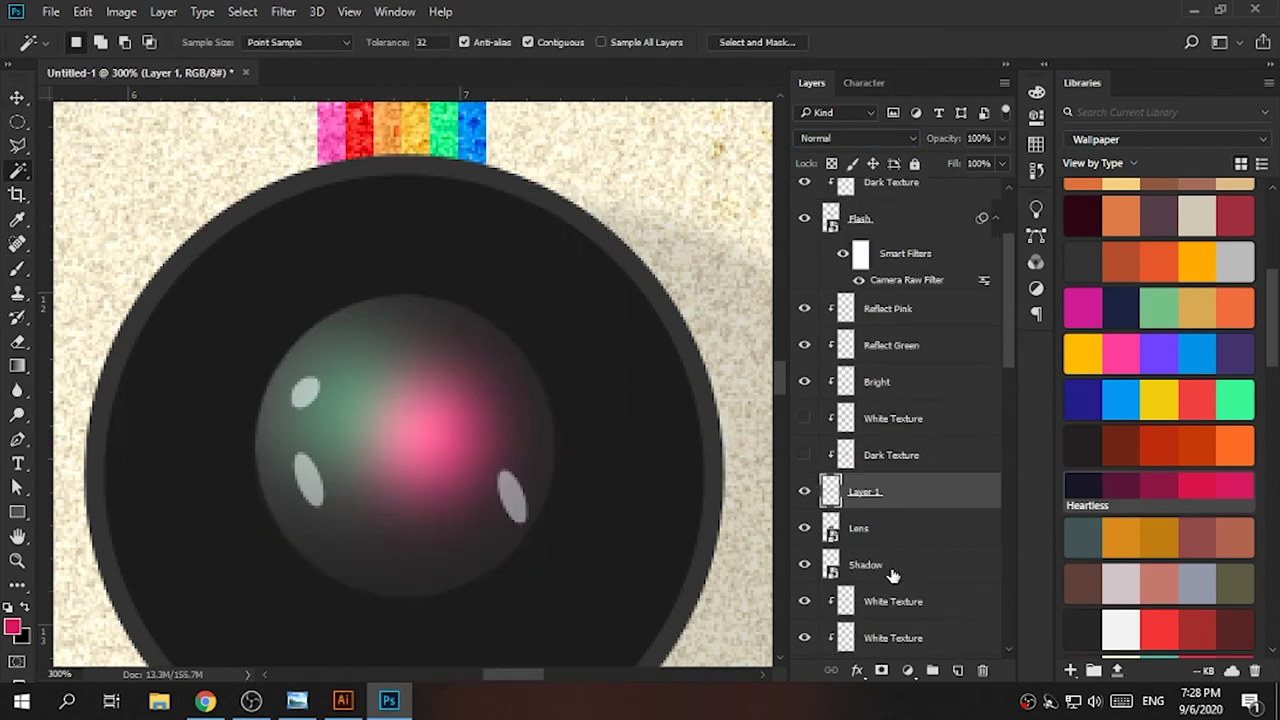
- Restore the lens selection and copy the lens onto a new layer with Layer via Copy
key(ctrl+z)
right_click(860, 491)
key(Escape)
right_click(478, 190)
click(606, 601)
- Check the lens copy and move the White and Dark Texture pair beside Layer 1
click(804, 528)
mouse_move(804, 308)
mouse_down()
mouse_move(804, 382)
mouse_move(804, 308)
mouse_up()
click(804, 528)
click(813, 442)
shift+click(835, 420)
drag(835, 425, 894, 531)
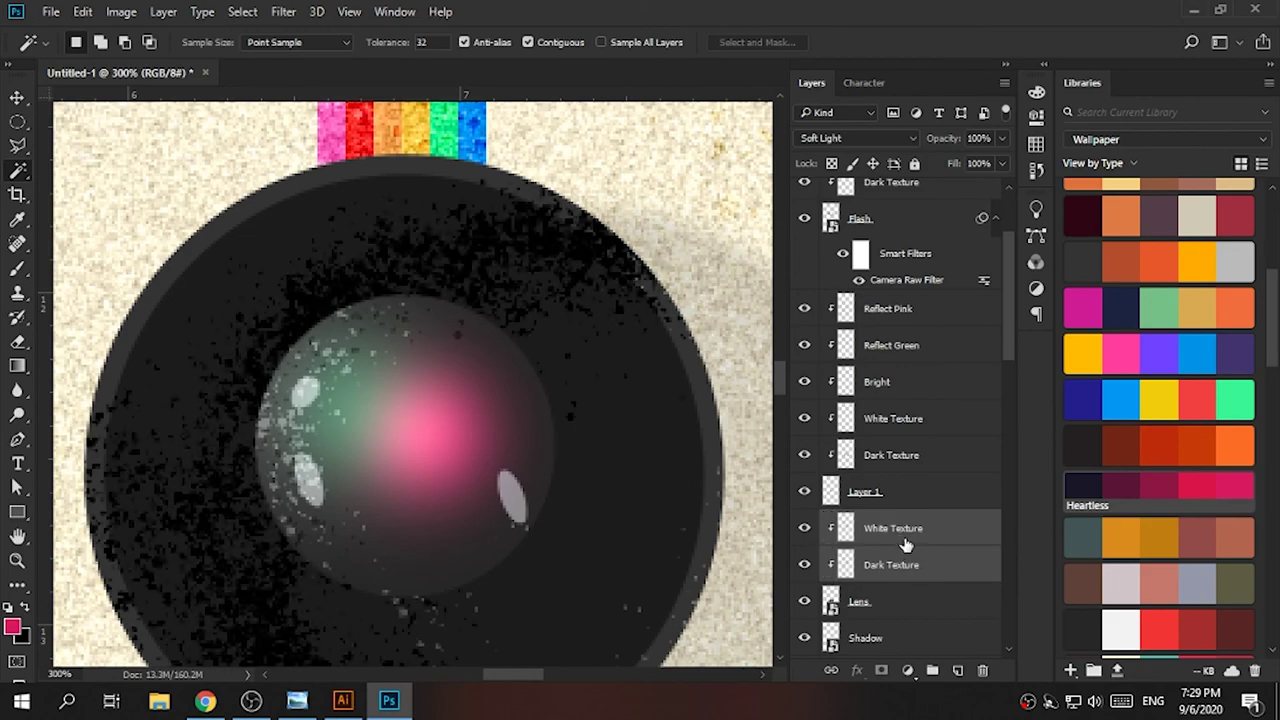
key(ctrl+1)
drag(905, 548, 878, 533)
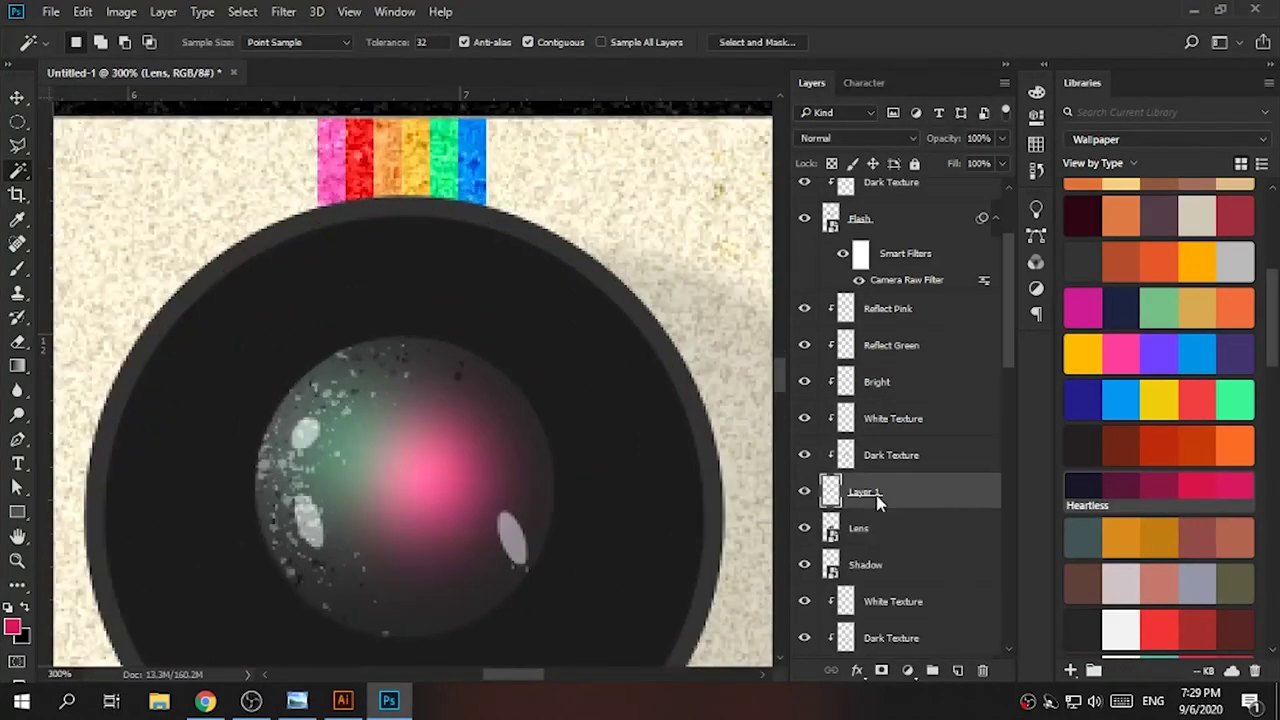
drag(880, 495, 912, 410)
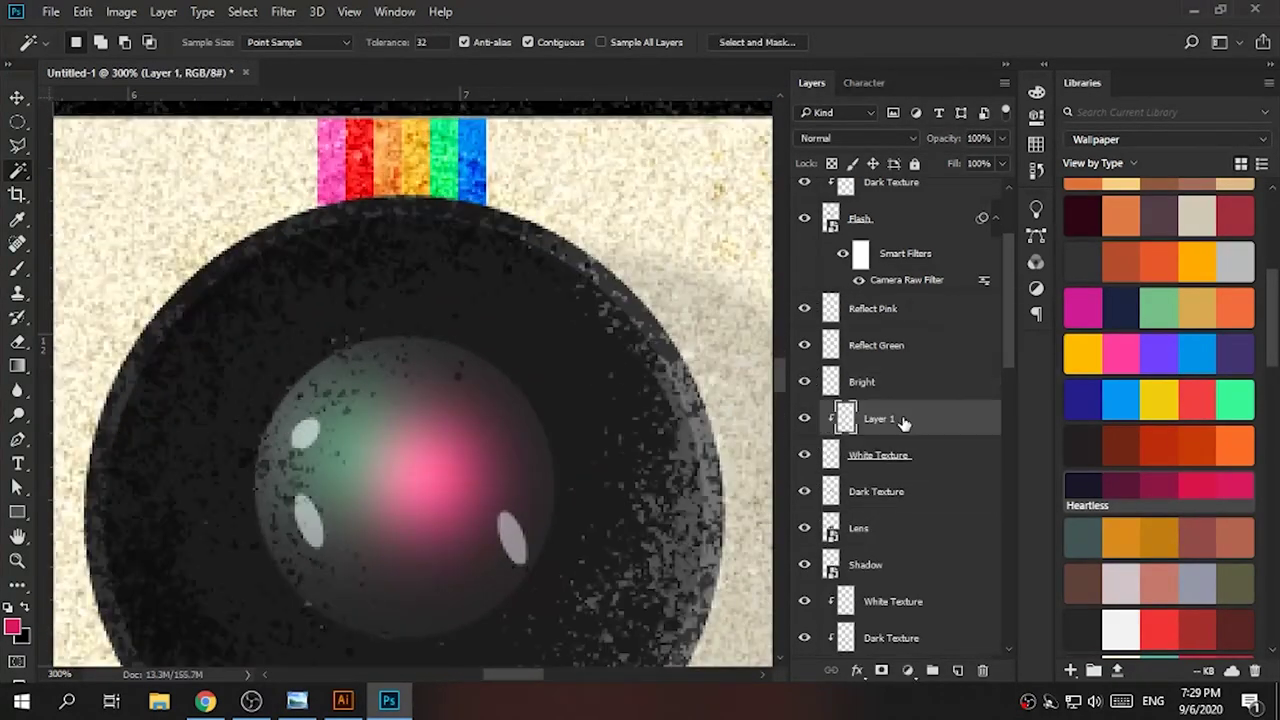
- Clip White and Dark Texture to the lens copy and rename it Camera
click(878, 455)
shift+click(905, 491)
mouse_move(912, 458)
mouse_down()
mouse_move(880, 200)
mouse_move(890, 437)
mouse_up()
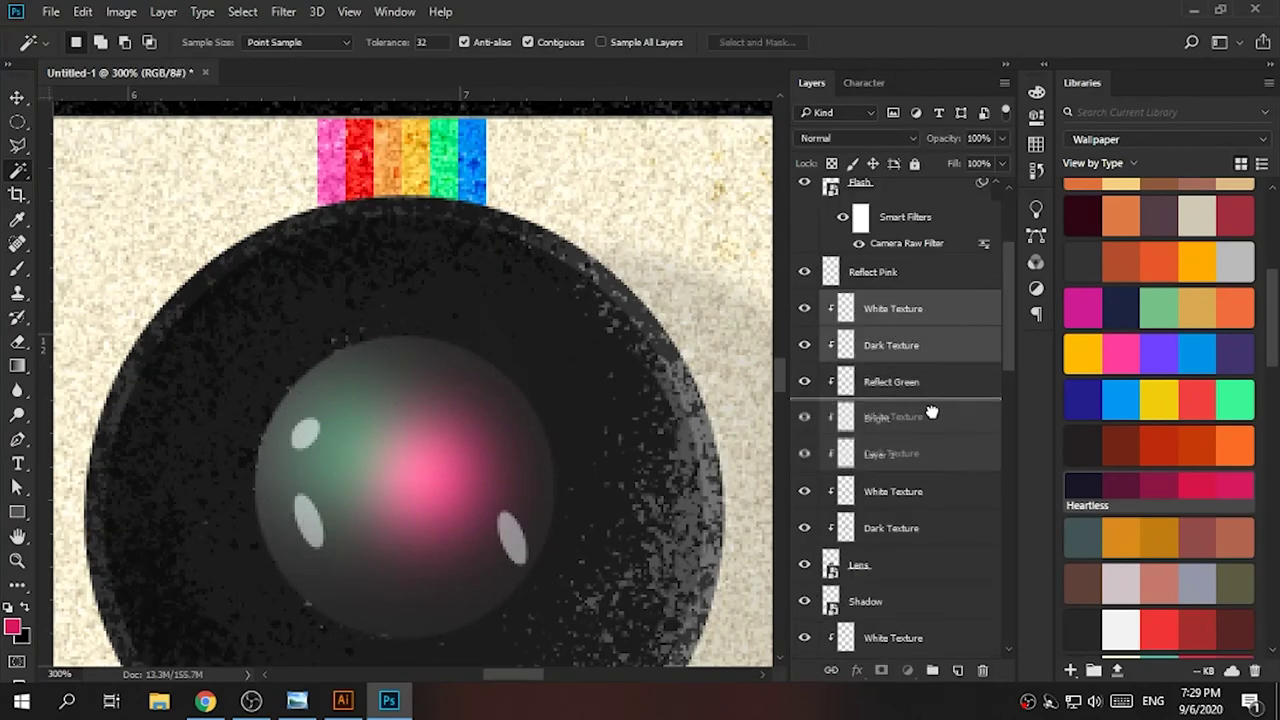
click(878, 458)
alt+click(898, 290)
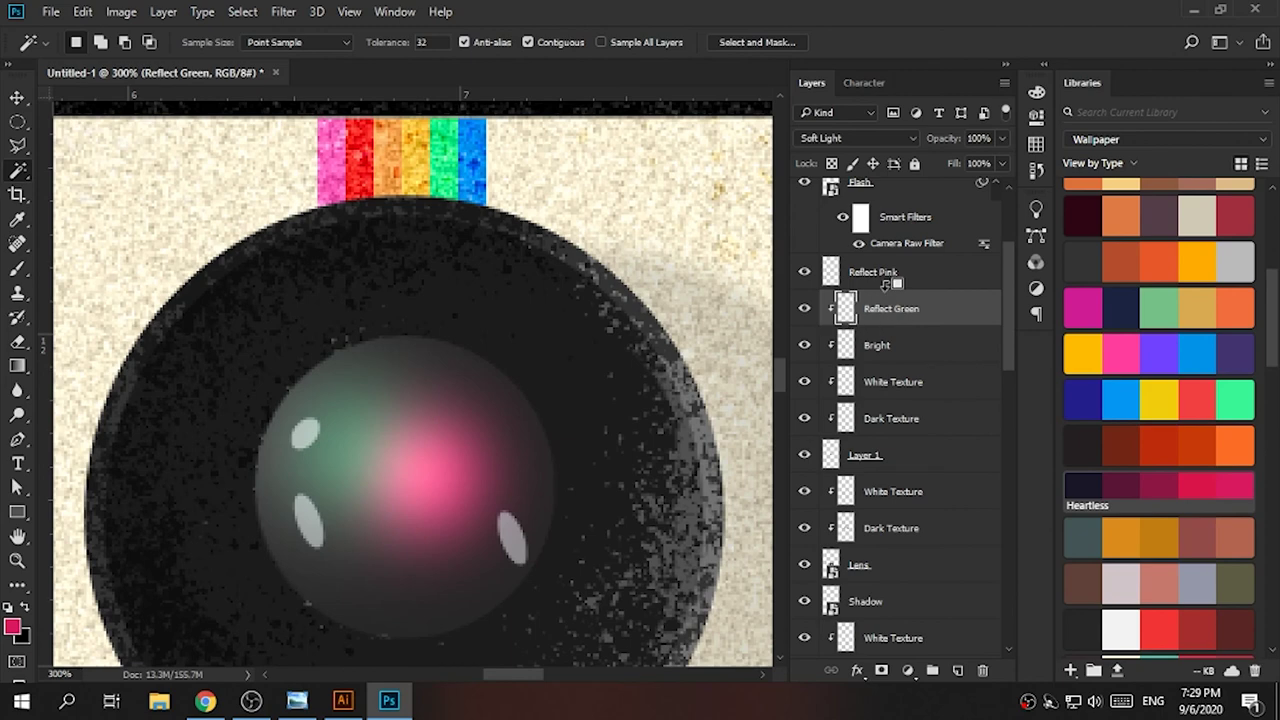
double_click(864, 455)
click(891, 418)
- Set Dark Texture to Soft Light and White Texture to Overlay
key(b)
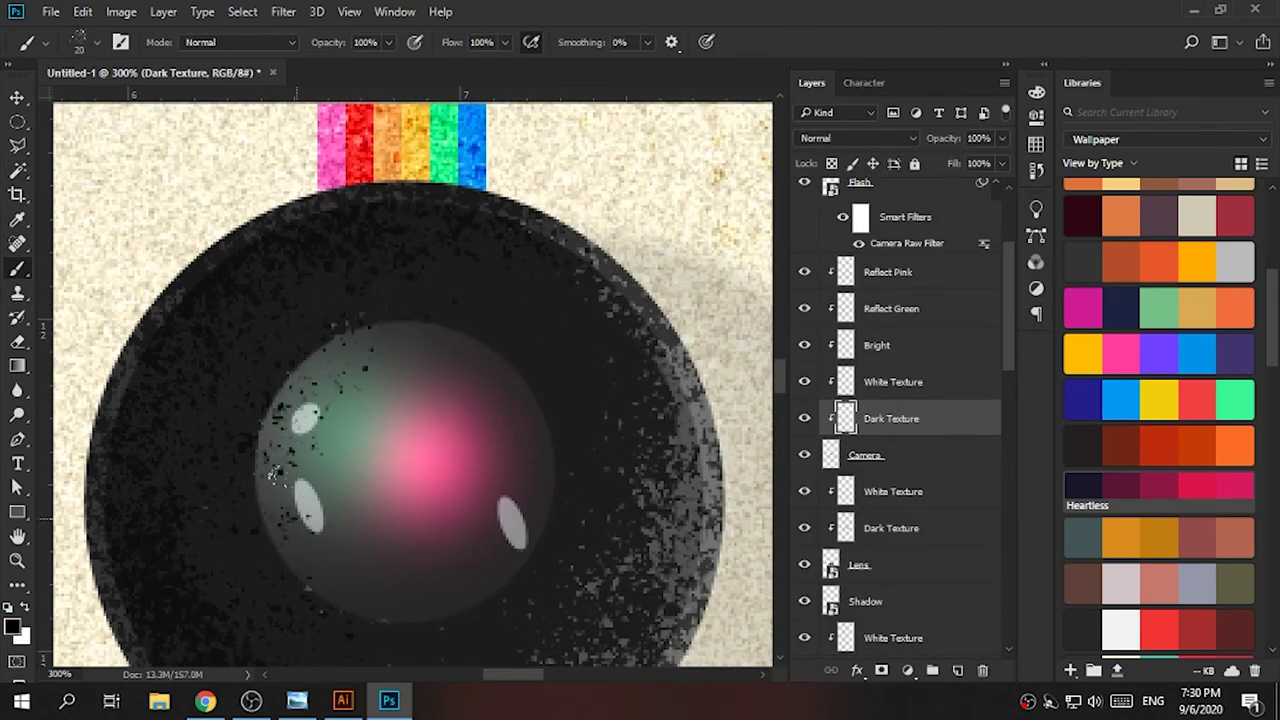
click(857, 138)
click(835, 338)
click(906, 386)
click(857, 138)
click(845, 324)
click(876, 345)
key(ctrl+minus)
key(ctrl+t)
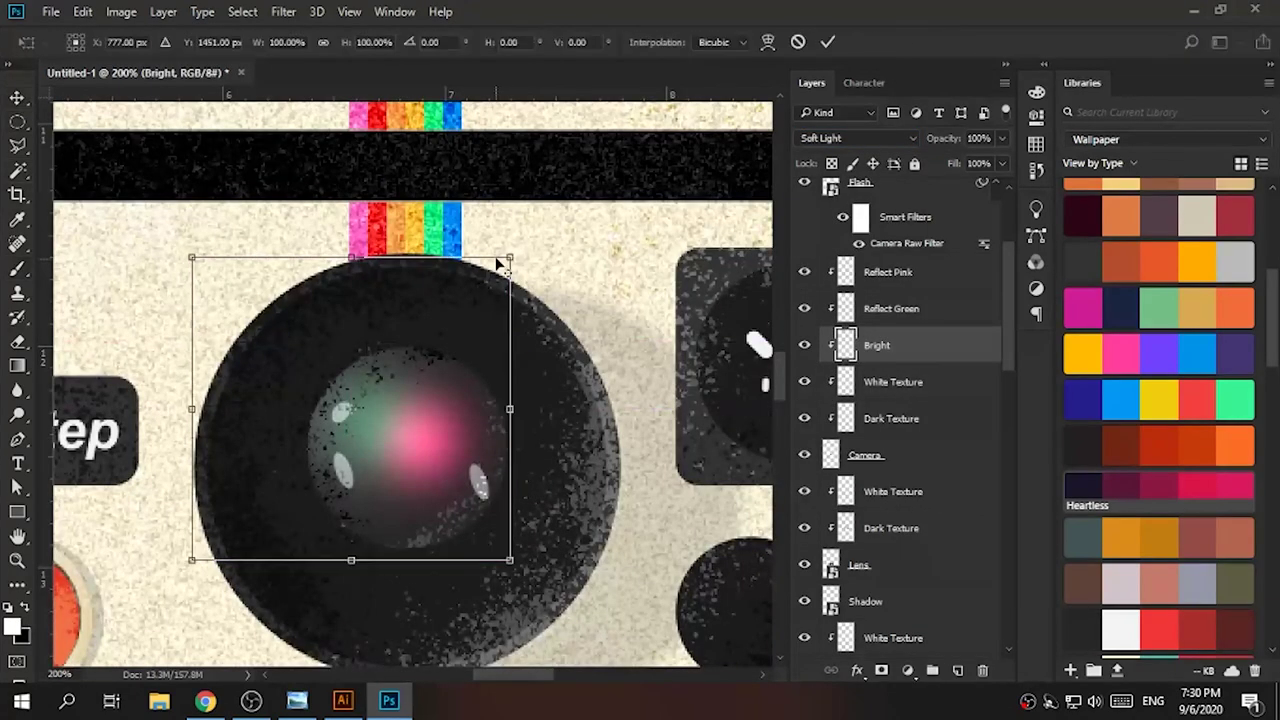
- Enlarge the Reflect Green and Reflect Pink reflections to 155% over the lens
click(891, 308)
key(ctrl+t)
drag(509, 348, 600, 240)
click(888, 272)
key(ctrl+t)
drag(509, 348, 562, 293)
key(Return)
key(ctrl+0)
key(ctrl+plus)
key(ctrl+plus)
key(ctrl+plus)
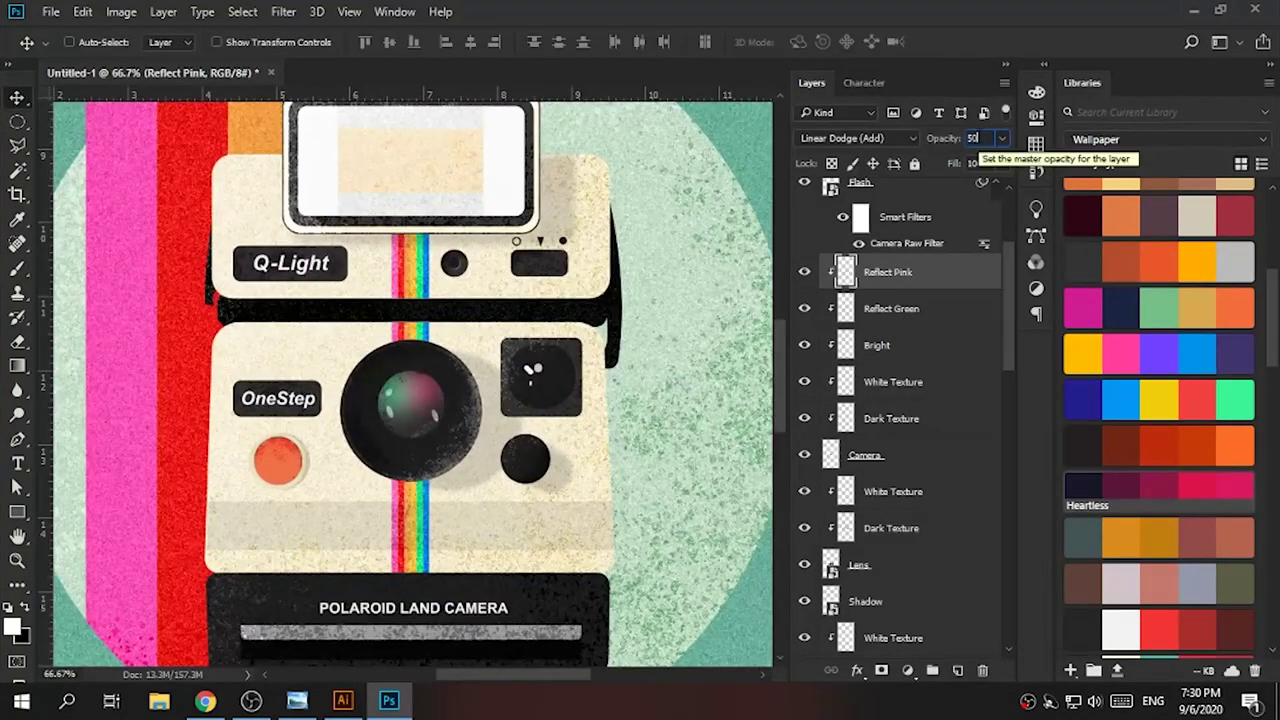
- Lower Reflect Pink to 50% opacity and Reflect Green to 60%
key(Return)
key(alt+bracketleft)
text(60)
key(Return)
key(ctrl+0)
key(ctrl+plus)
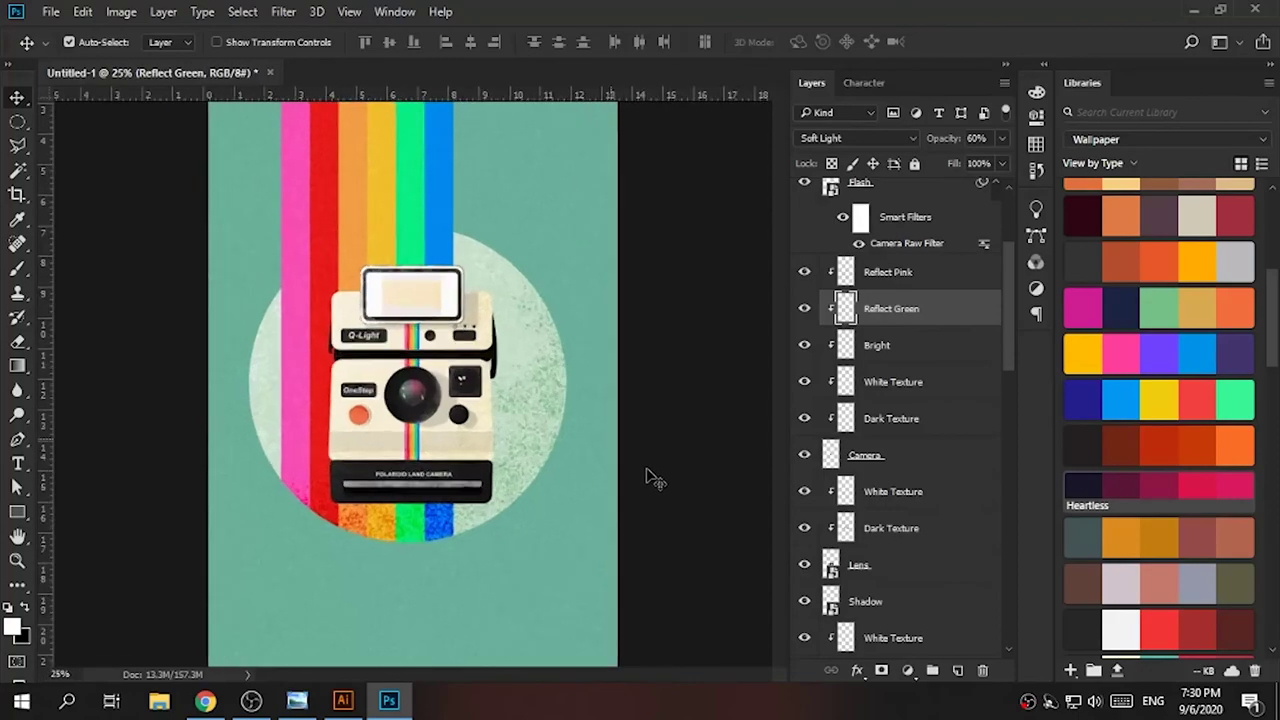
key(ctrl+plus)
key(ctrl+plus)
key(ctrl+plus)
key(ctrl+plus)
key(ctrl+plus)
- Compare the Lens and lens ring layers and magic-wand select the highlight ellipses
click(804, 565)
click(804, 565)
click(804, 565)
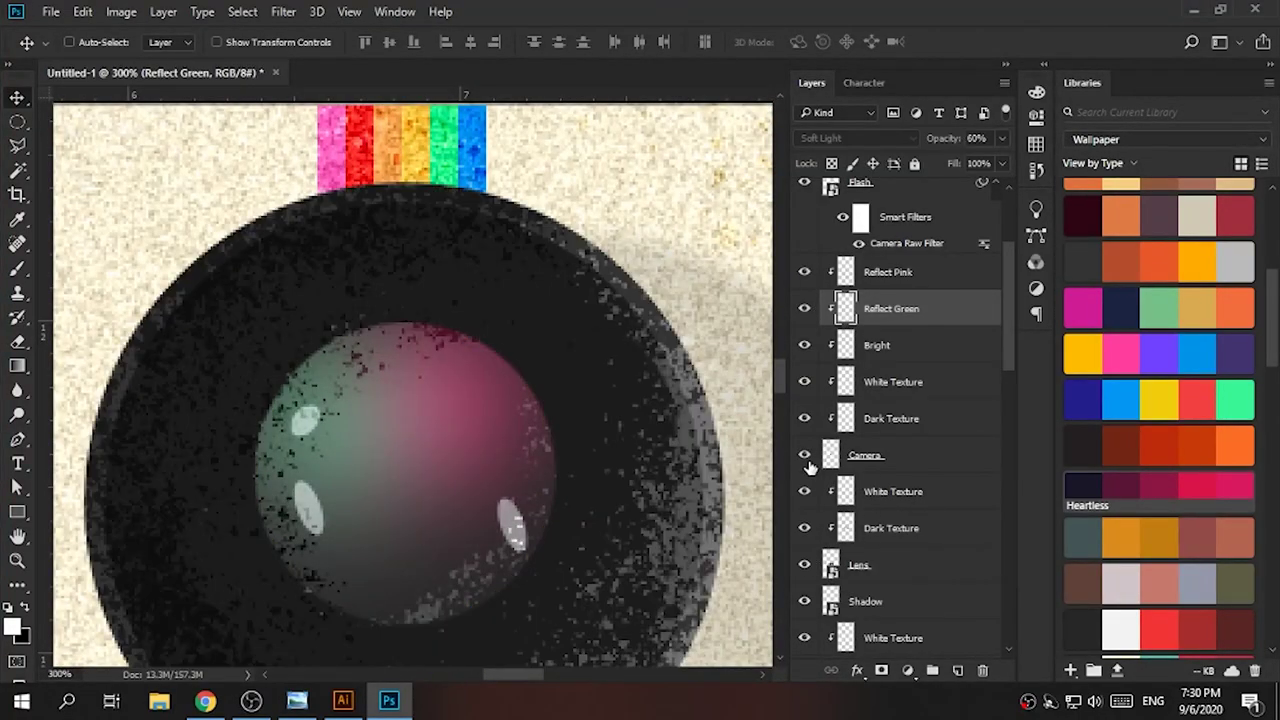
click(804, 418)
click(804, 381)
key(w)
click(315, 428)
key(ctrl+d)
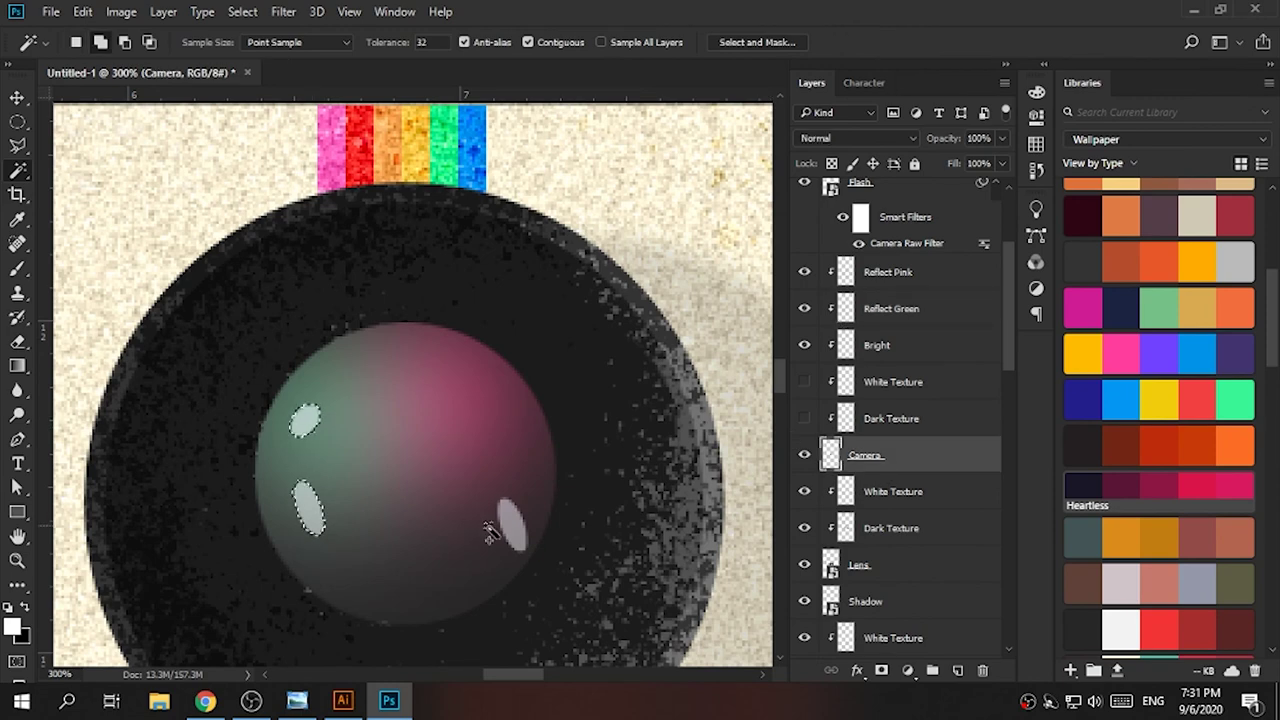
- Try copying the highlight ellipses to a top layer, then delete that copy
right_click(519, 541)
click(600, 603)
drag(868, 458, 865, 262)
click(876, 381)
drag(893, 418, 890, 318)
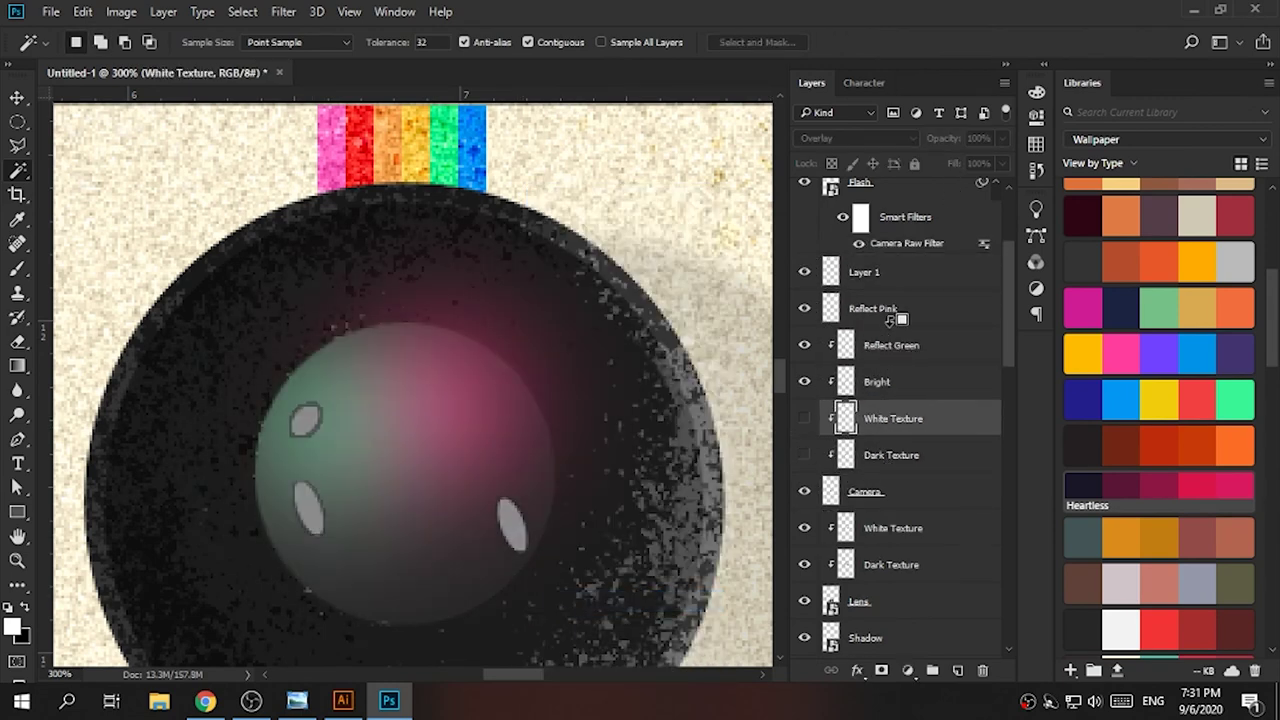
click(889, 288)
key(Delete)
- Cut the highlight ellipses onto their own layer and merge them back into Camera
click(828, 455)
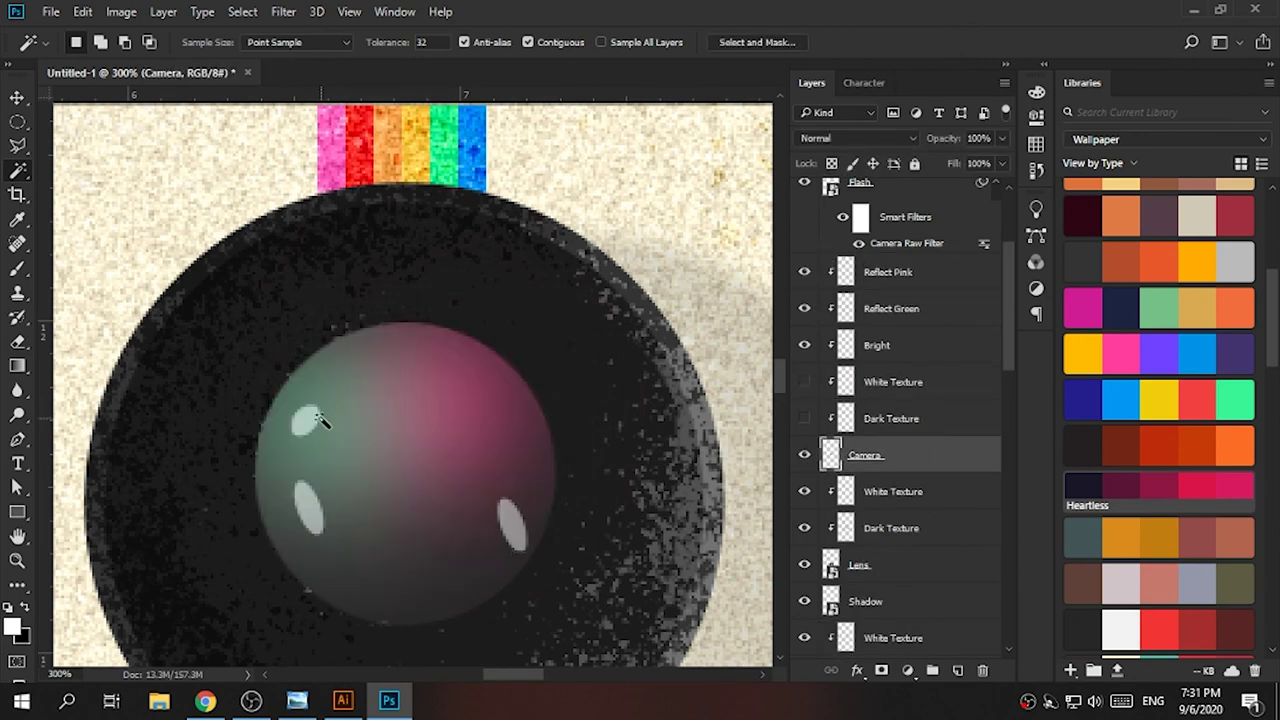
right_click(628, 605)
click(686, 541)
mouse_move(894, 471)
mouse_down()
mouse_move(895, 443)
mouse_move(895, 497)
mouse_up()
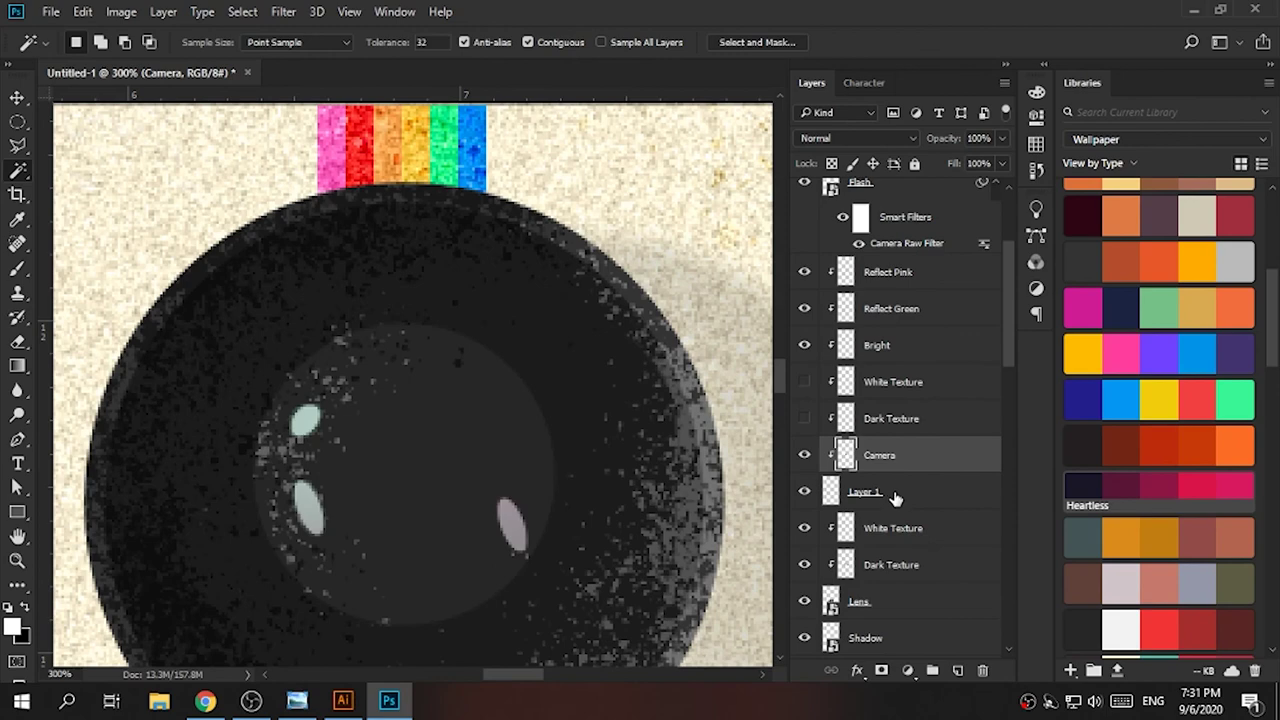
drag(925, 380, 905, 465)
key(ctrl+e)
key(ctrl+1)
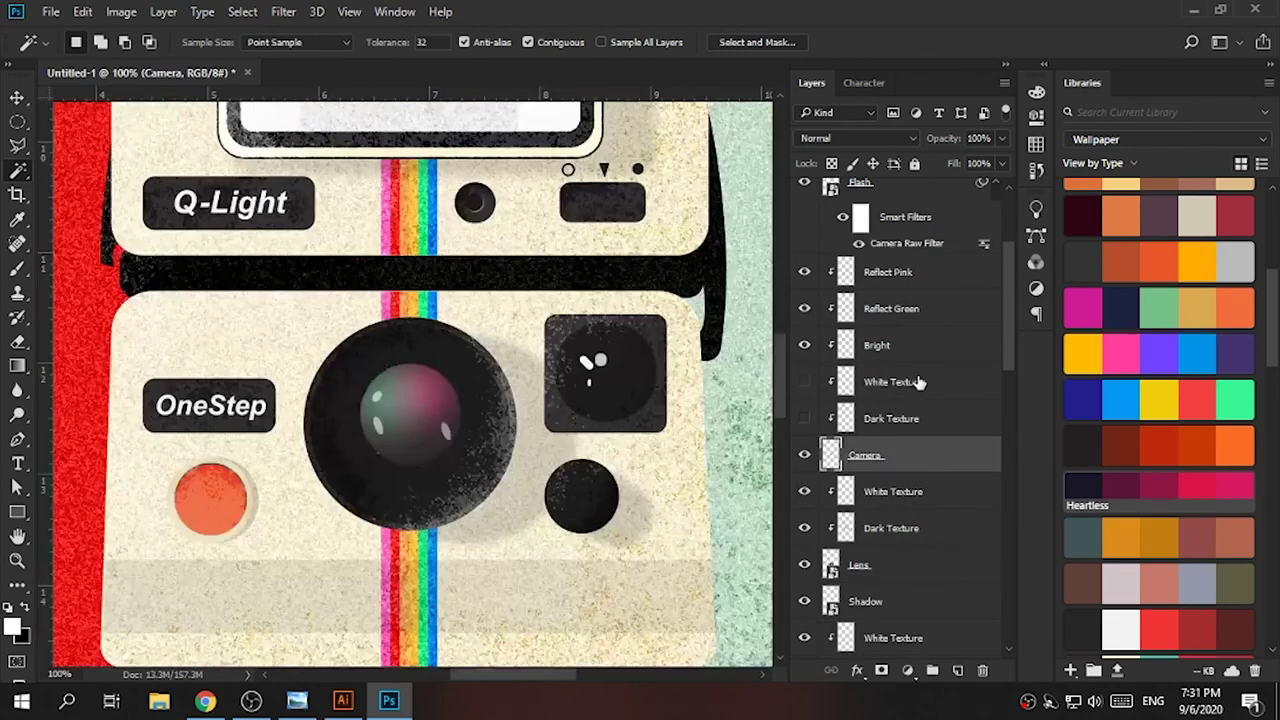
- Review the Bright and reflection layers and add a new empty layer
click(880, 345)
key(v)
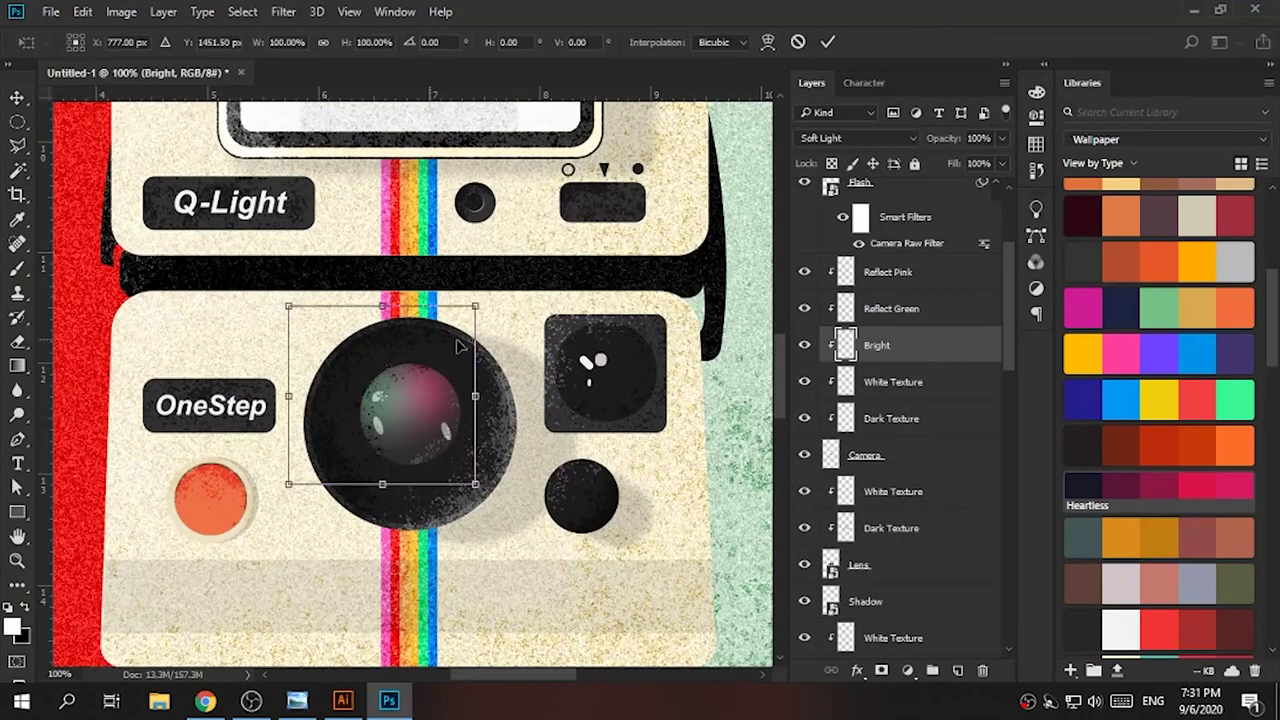
click(890, 308)
key(alt+])
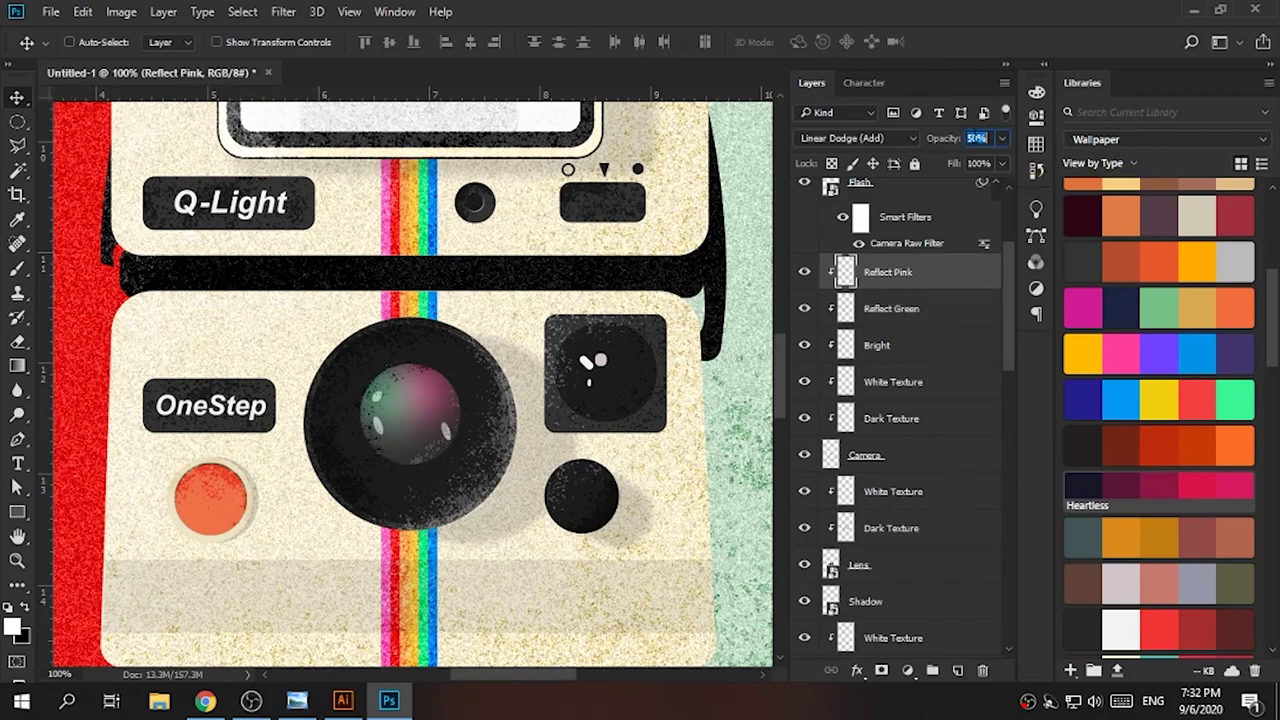
key(ctrl+minus)
key(ctrl+minus)
key(ctrl+minus)
key(ctrl+plus)
scroll(908, 289, up, 5)
click(908, 289)
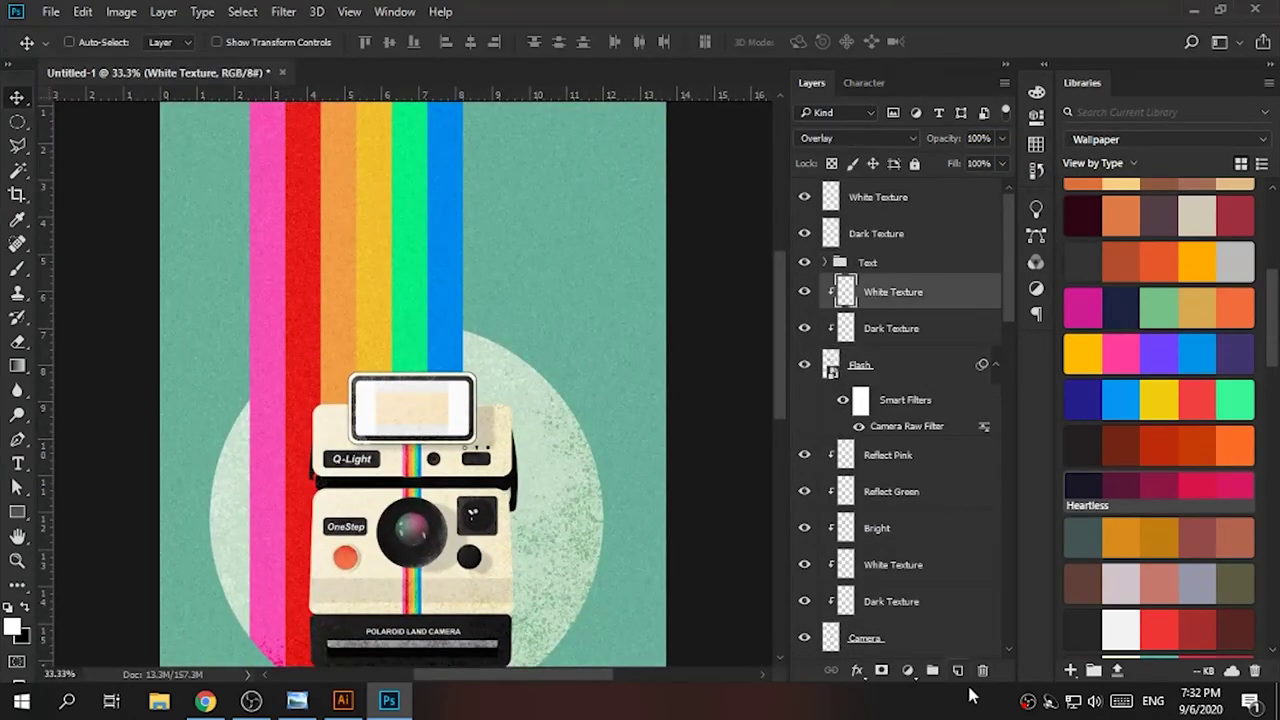
- Create a new layer named Bright above Reflect Pink
key(ctrl+shift+alt+n)
double_click(900, 291)
text(Bright)
key(Return)
key(b)
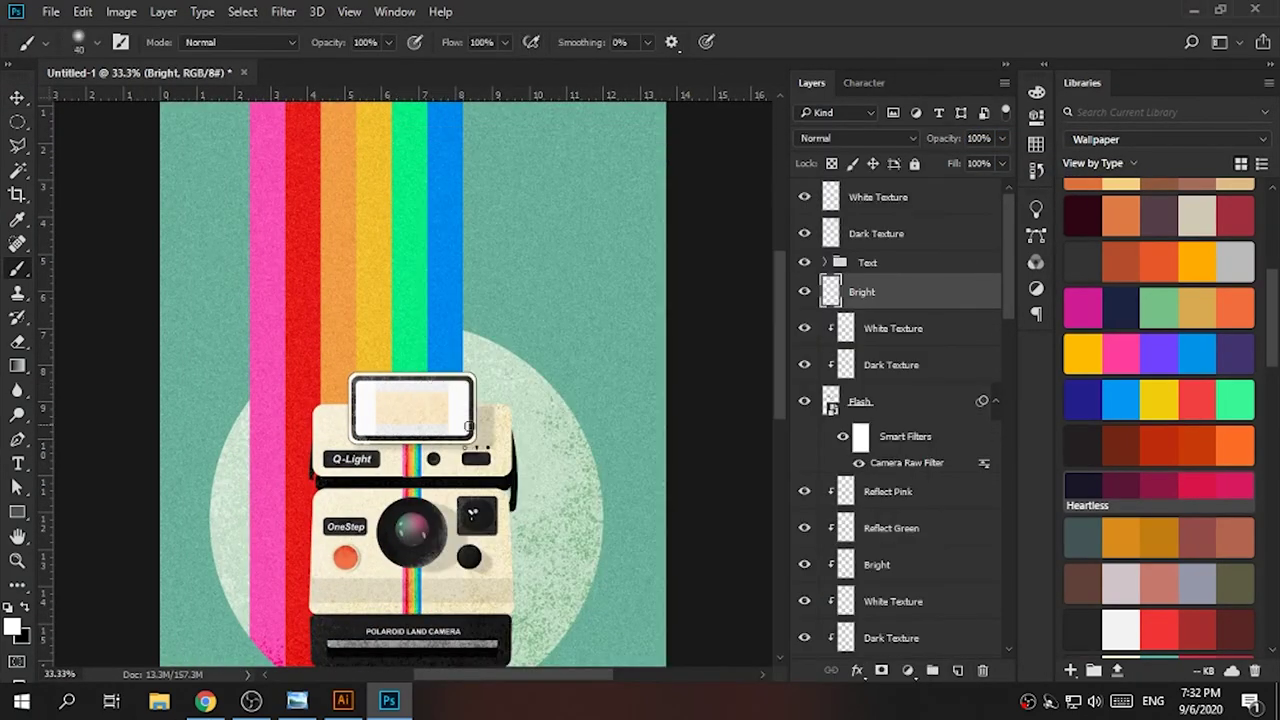
key(alt+bracketleft)
key(alt+bracketleft)
key(alt+bracketleft)
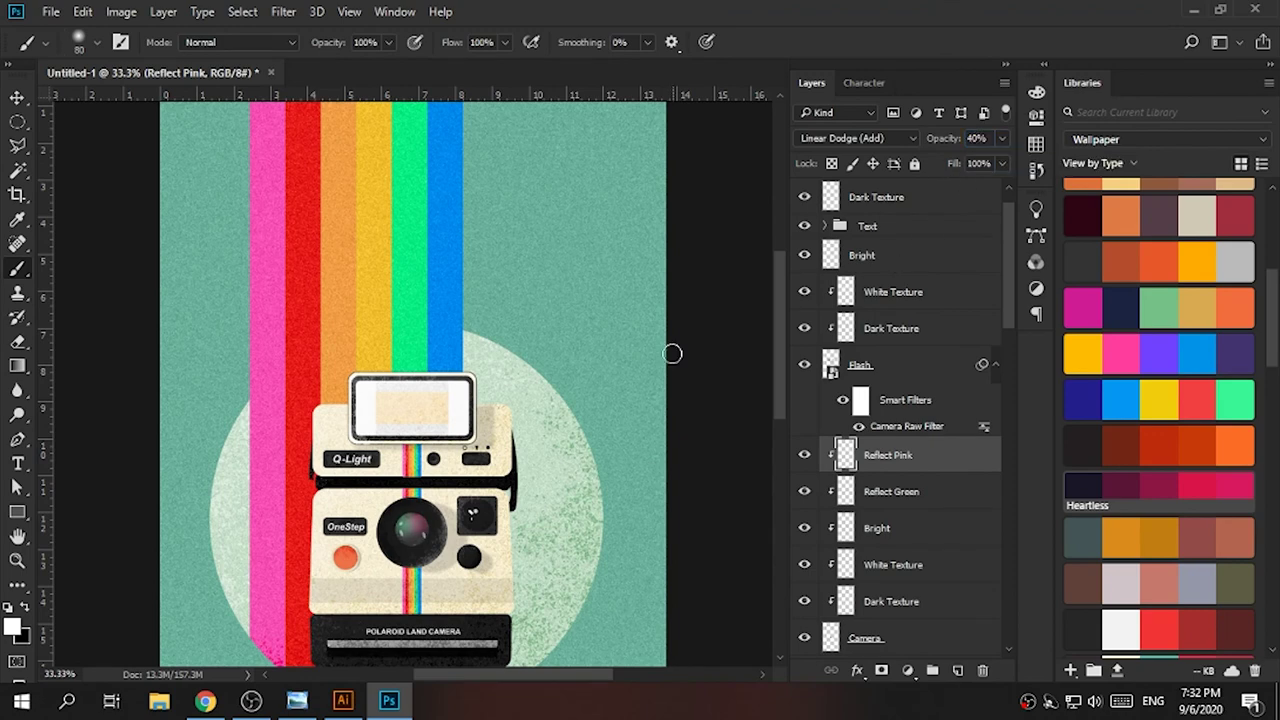
key(alt+bracketright)
key(alt+bracketright)
key(alt+bracketright)
- Paint a white glow over the flash, stretch it upward, and set it to Soft Light
click(394, 405)
key(v)
key(ctrl+t)
drag(506, 492, 515, 402)
key(Return)
key(ctrl+minus)
click(857, 138)
click(840, 232)
- Add a second Soft Light Bright layer above White Texture under Camera
key(shift+plus)
key(ctrl+plus)
key(ctrl+plus)
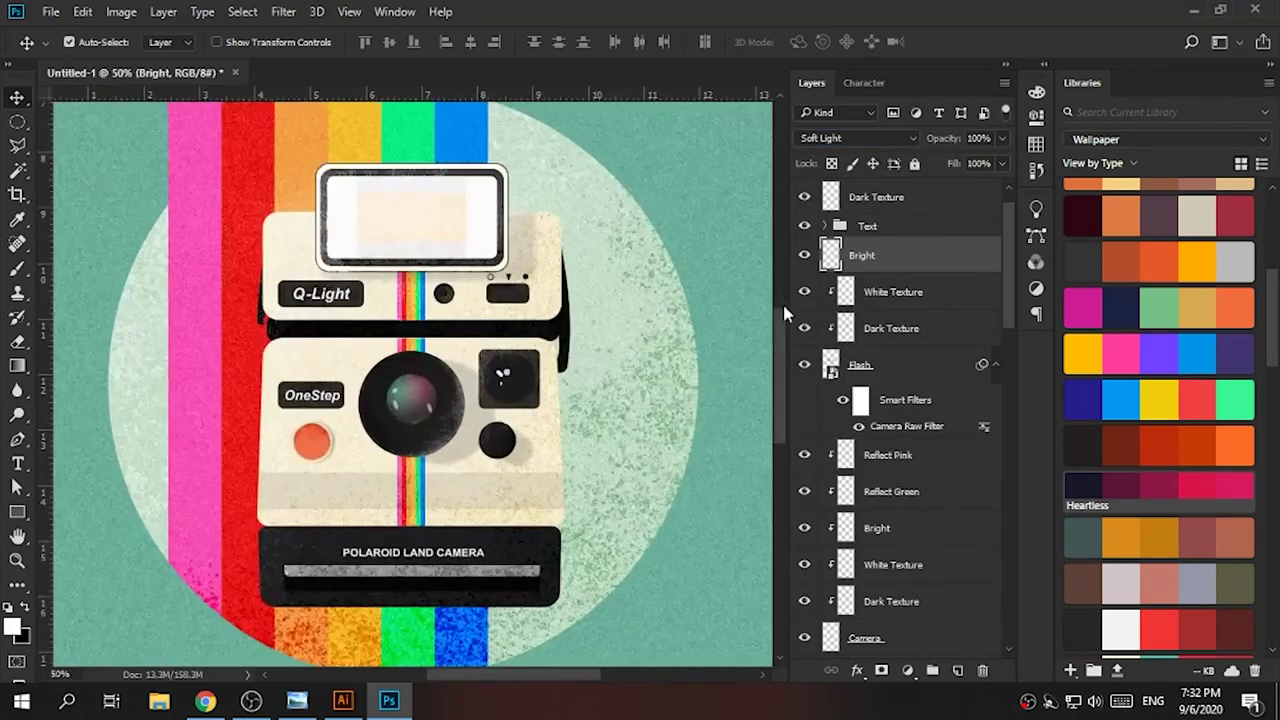
key(ctrl+plus)
scroll(900, 450, down, 2)
click(893, 491)
click(957, 670)
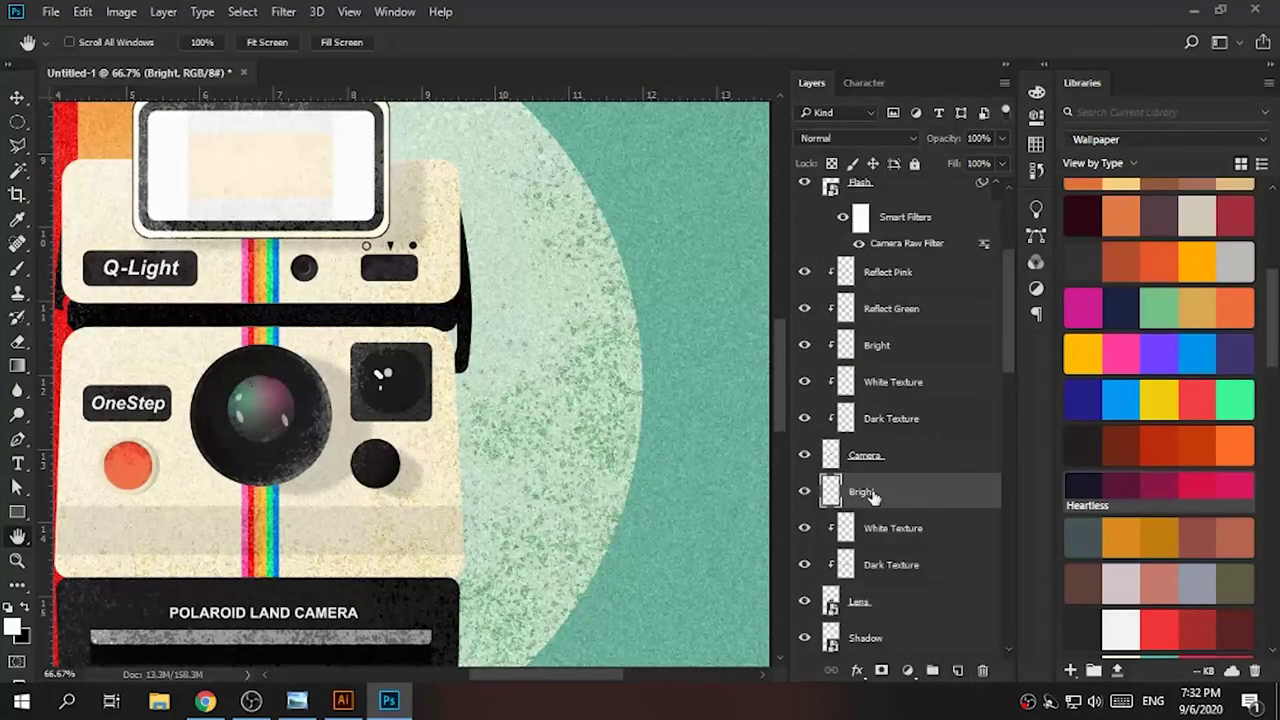
key(Return)
key(b)
click(858, 138)
click(870, 335)
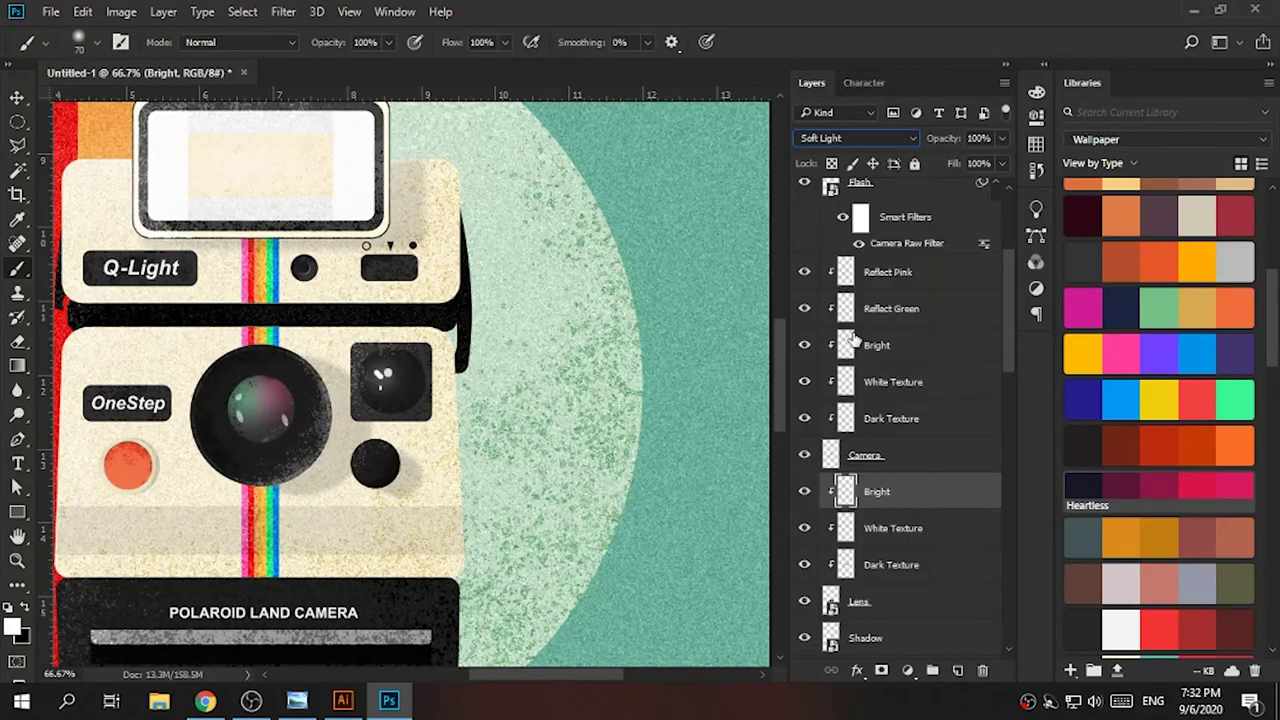
- Review the layer stack, ending with the top White Texture layer selected
key(v)
scroll(632, 417, down, 4)
scroll(894, 366, up, 5)
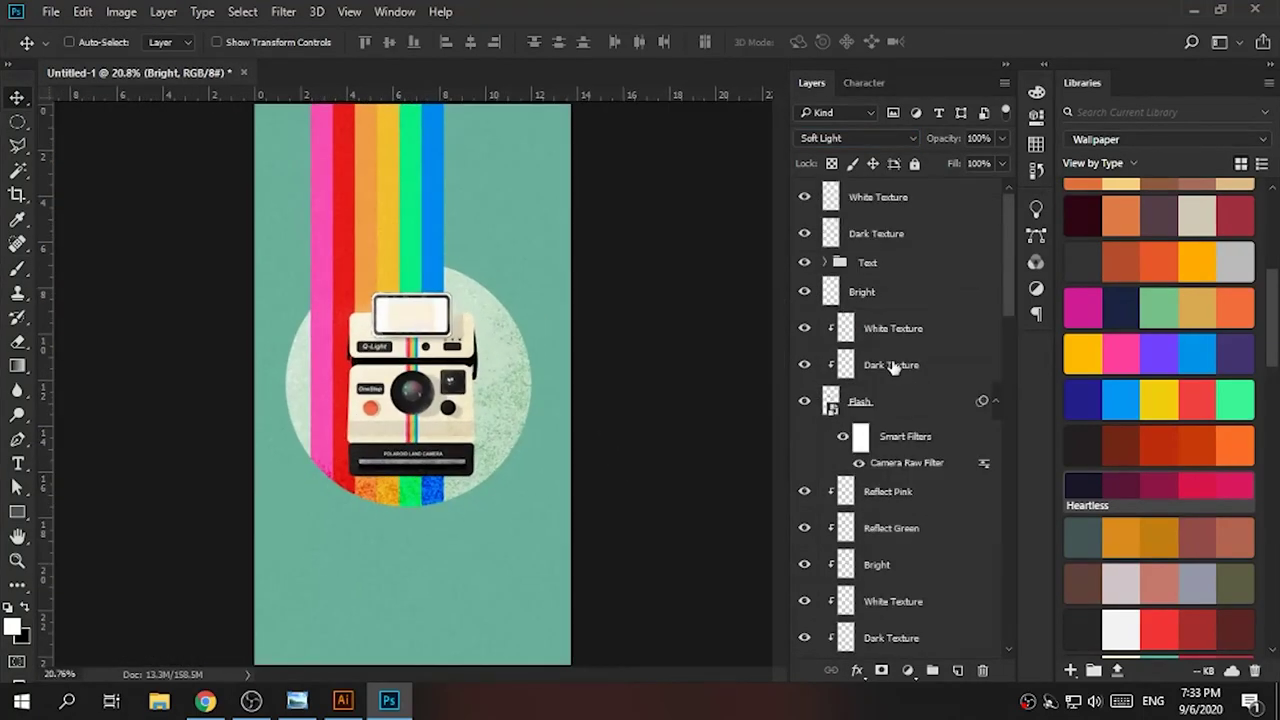
click(884, 199)
key(ctrl+0)
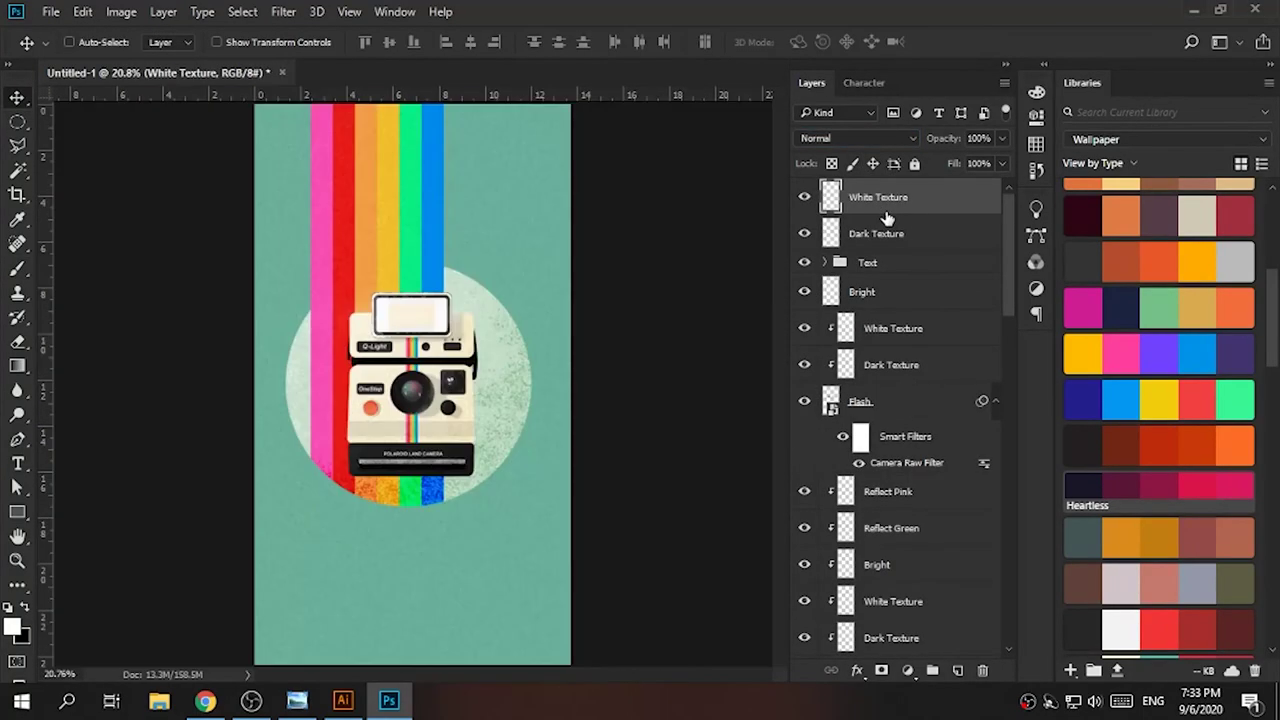
click(903, 252)
click(890, 289)
click(884, 198)
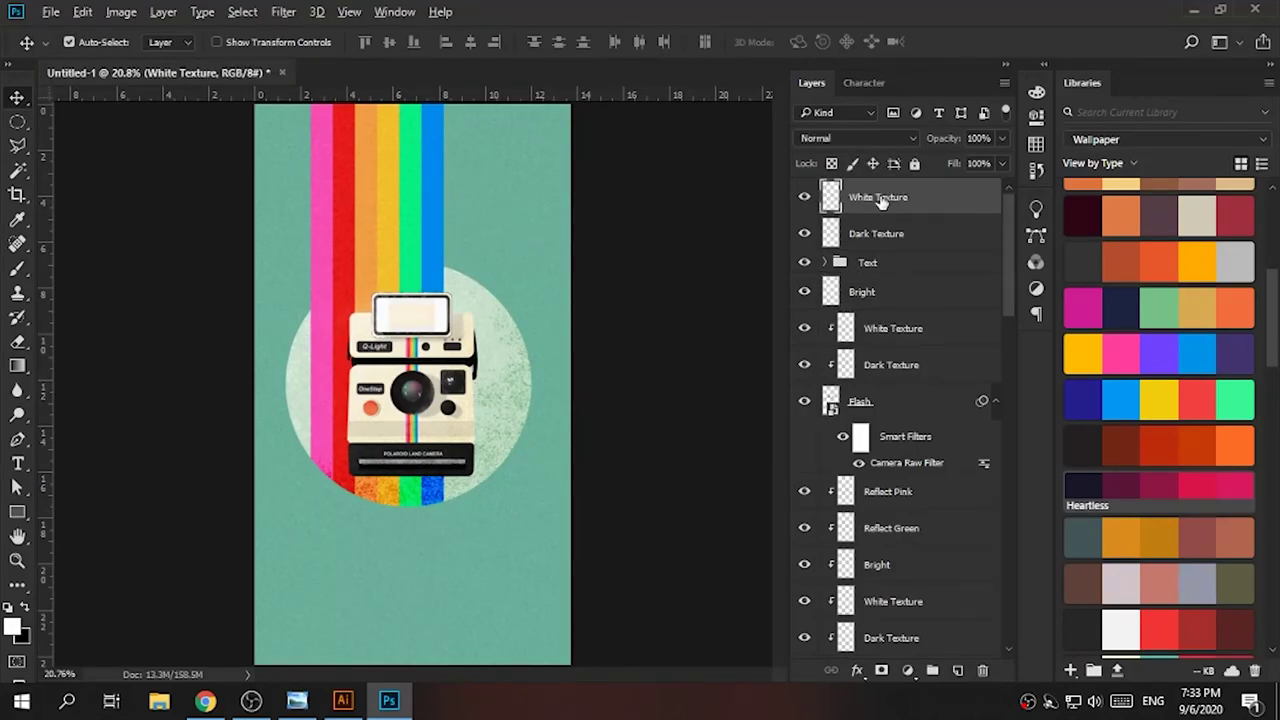